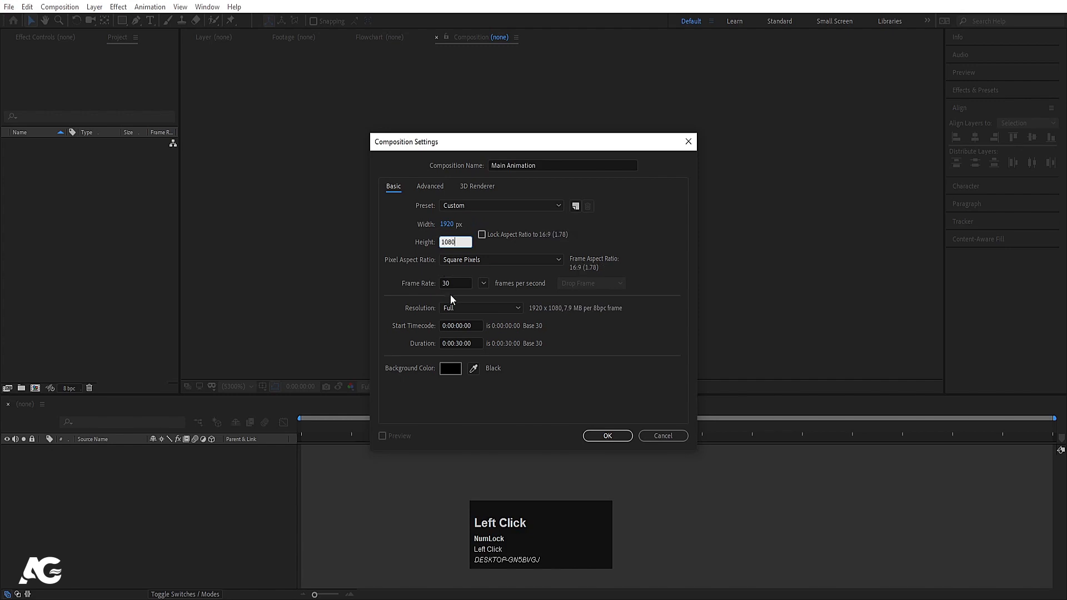
# Create the Main Animation composition at 1920 × 1080 px, 30 fps and 30 seconds, and show its title/action safe guides
pyautogui.click(446, 287)
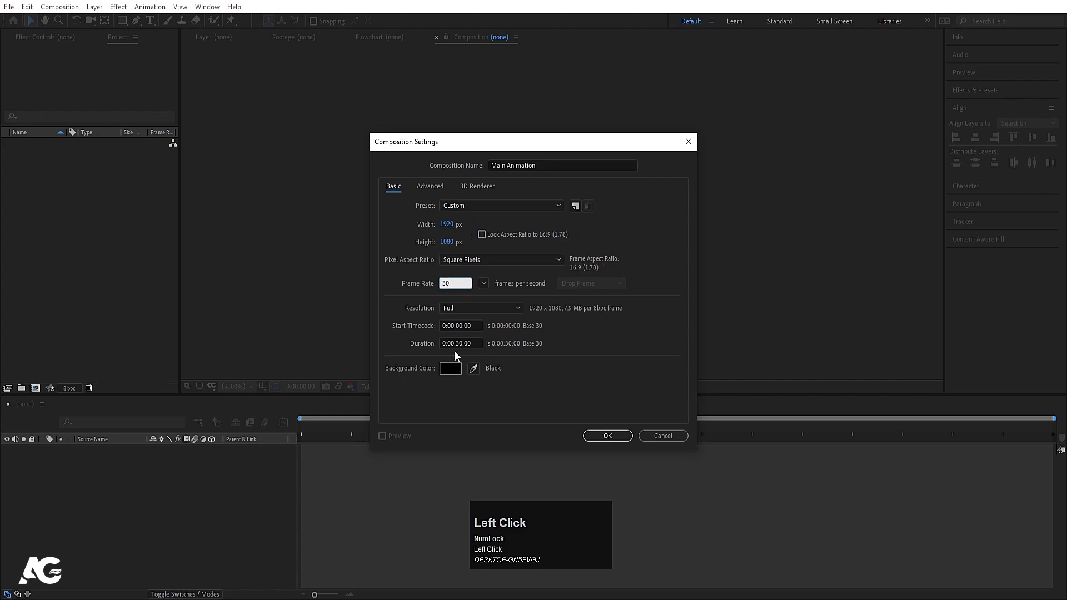
pyautogui.click(502, 410)
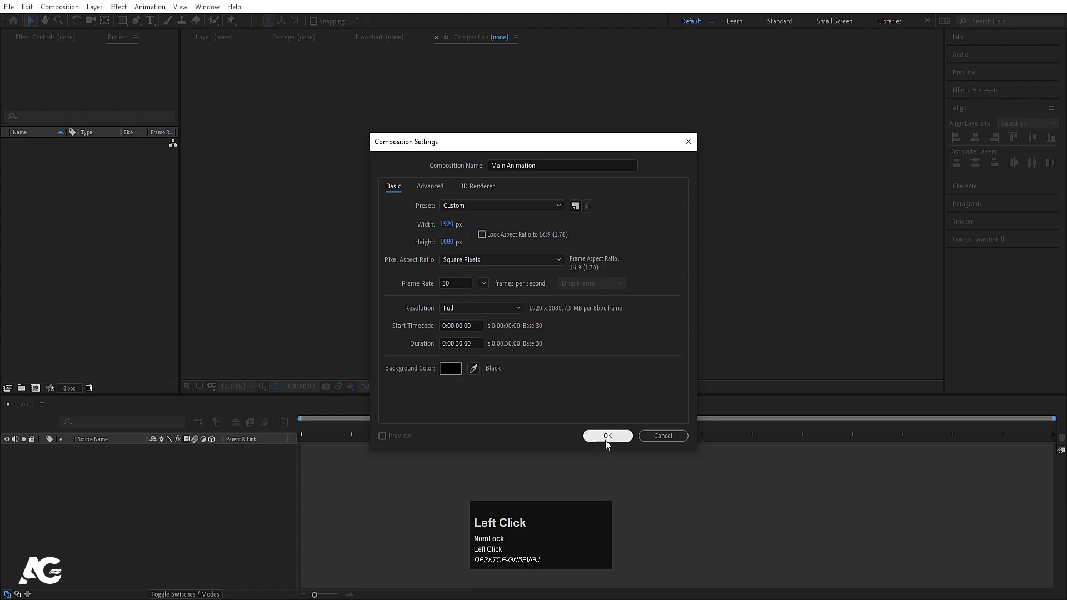
pyautogui.click(607, 436)
pyautogui.click(266, 385)
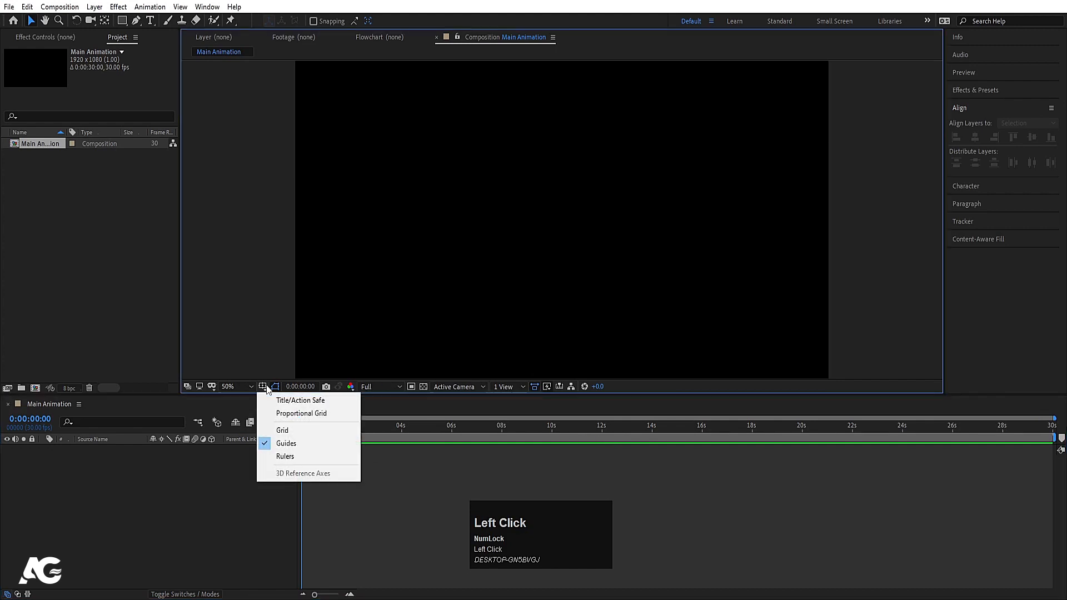
pyautogui.click(285, 399)
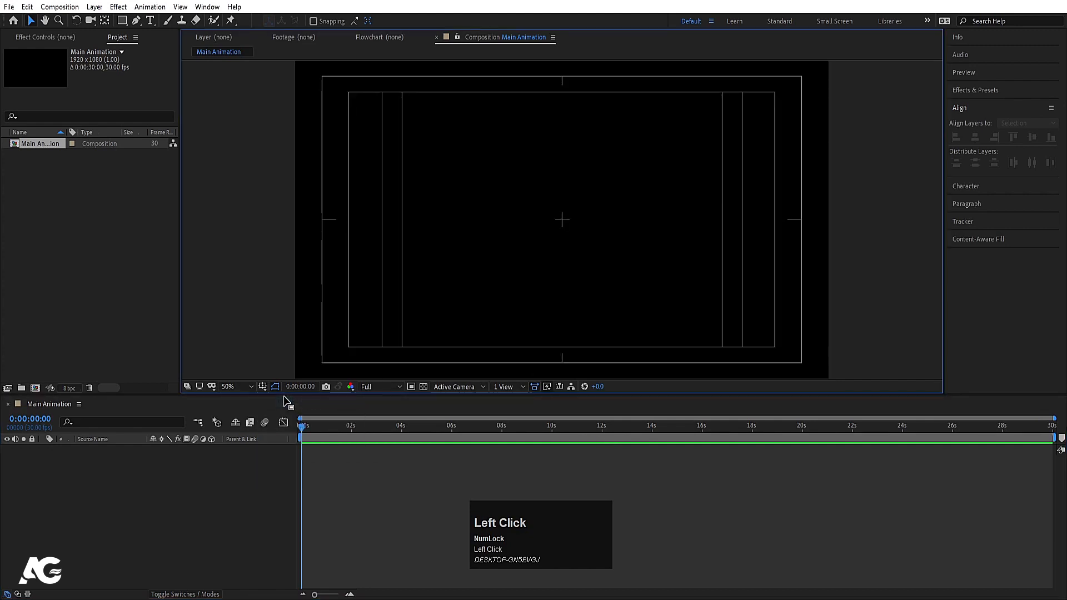
# Create a new composition named Text with a width of 100 px and a height of 800 px
pyautogui.hotkey('ctrl', 'n')
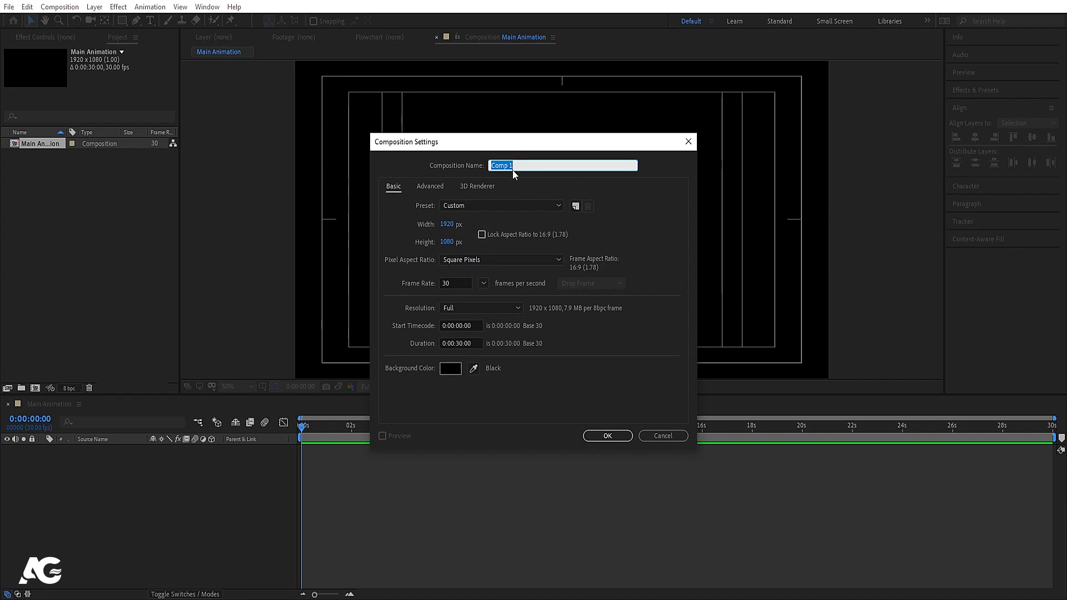
pyautogui.write('Text')
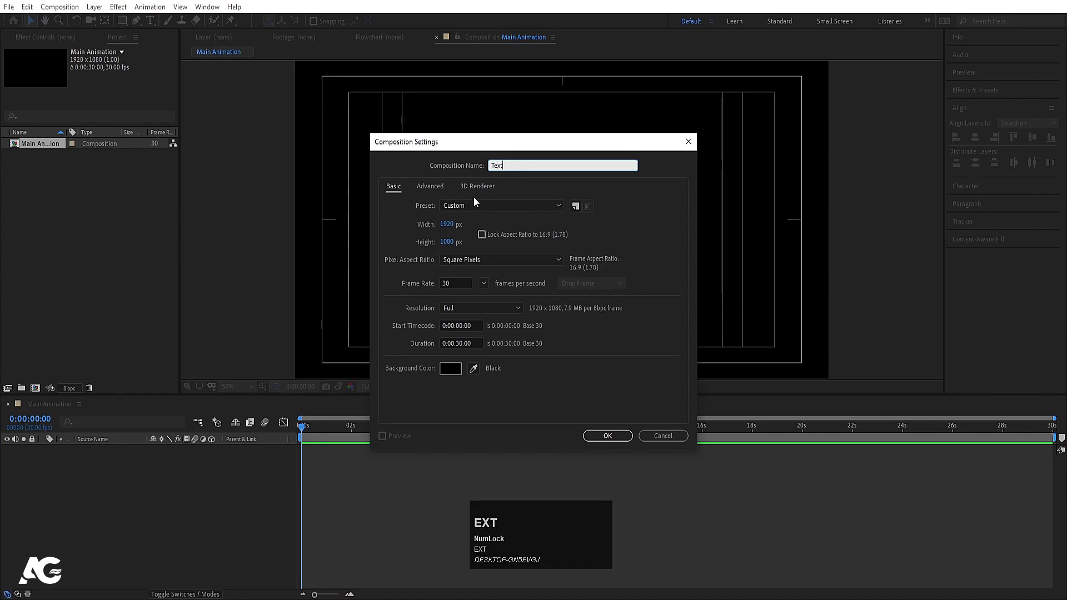
pyautogui.click(448, 224)
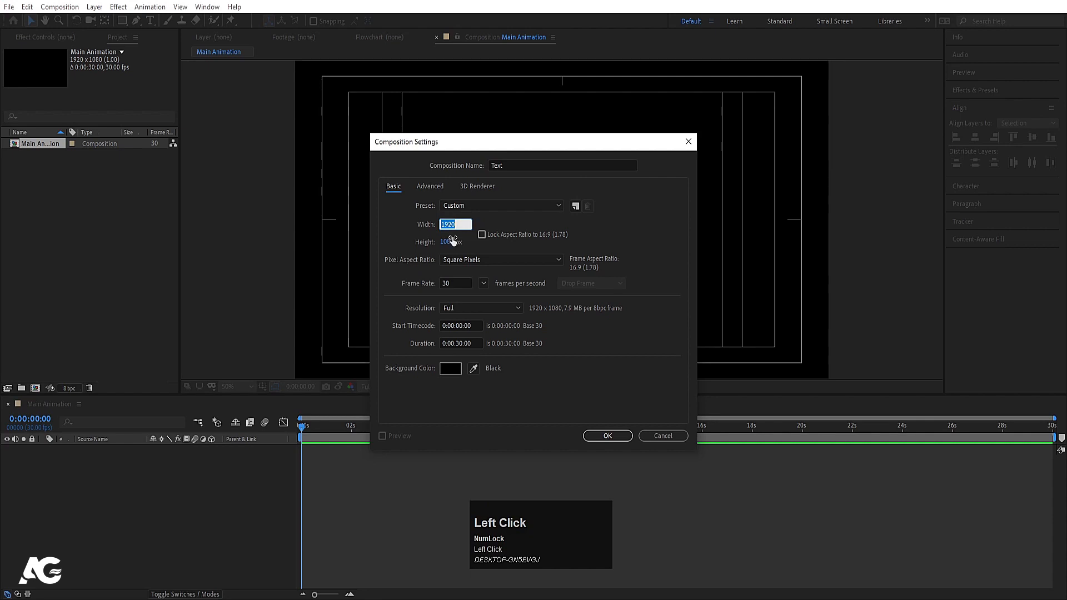
pyautogui.write('100')
pyautogui.click(451, 242)
pyautogui.write('8')
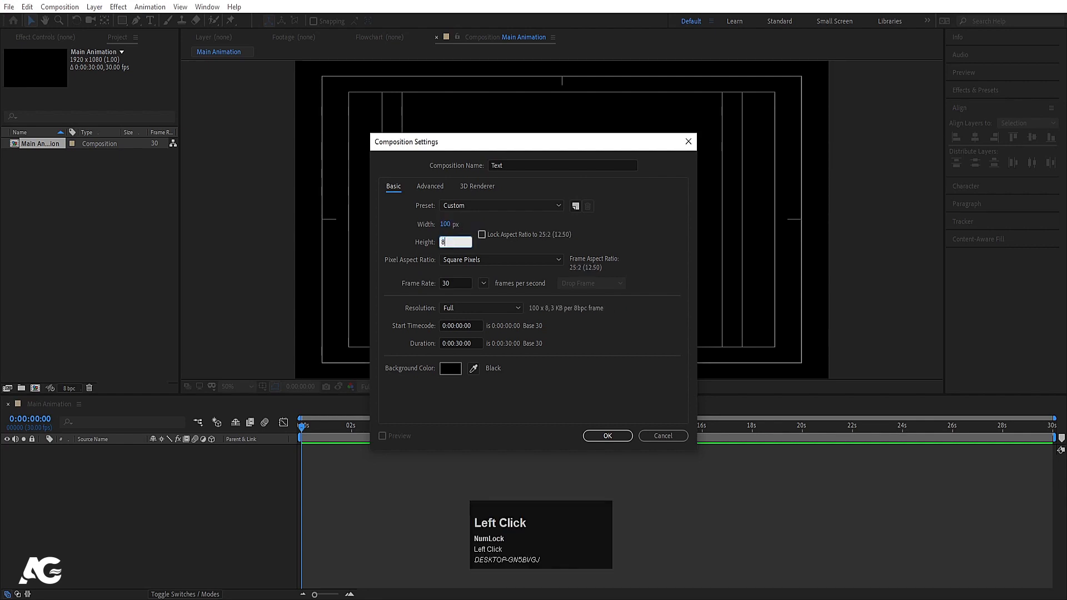
pyautogui.write('00')
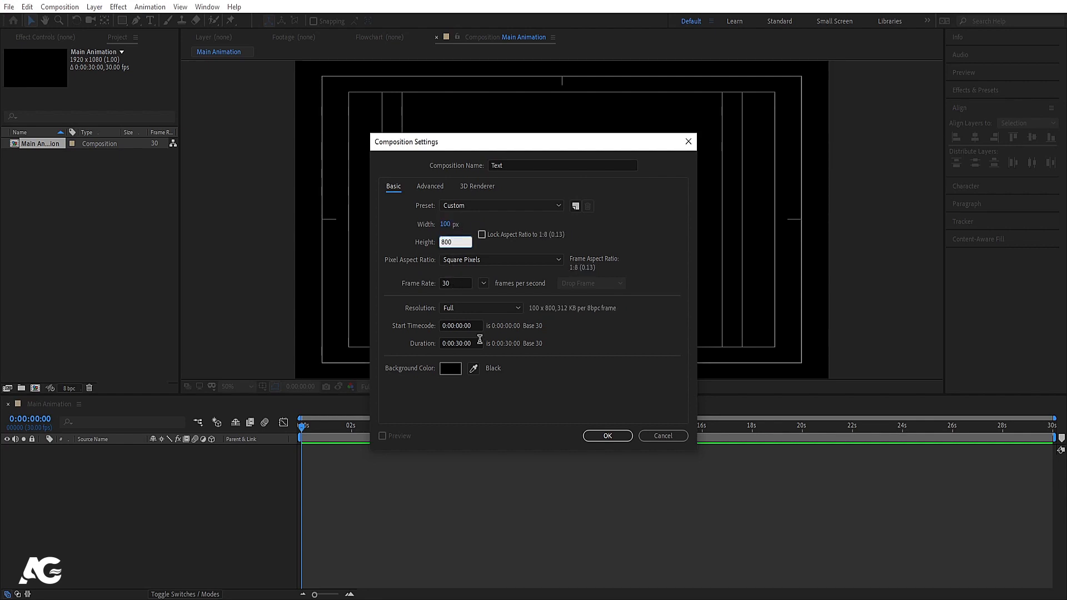
pyautogui.click(592, 408)
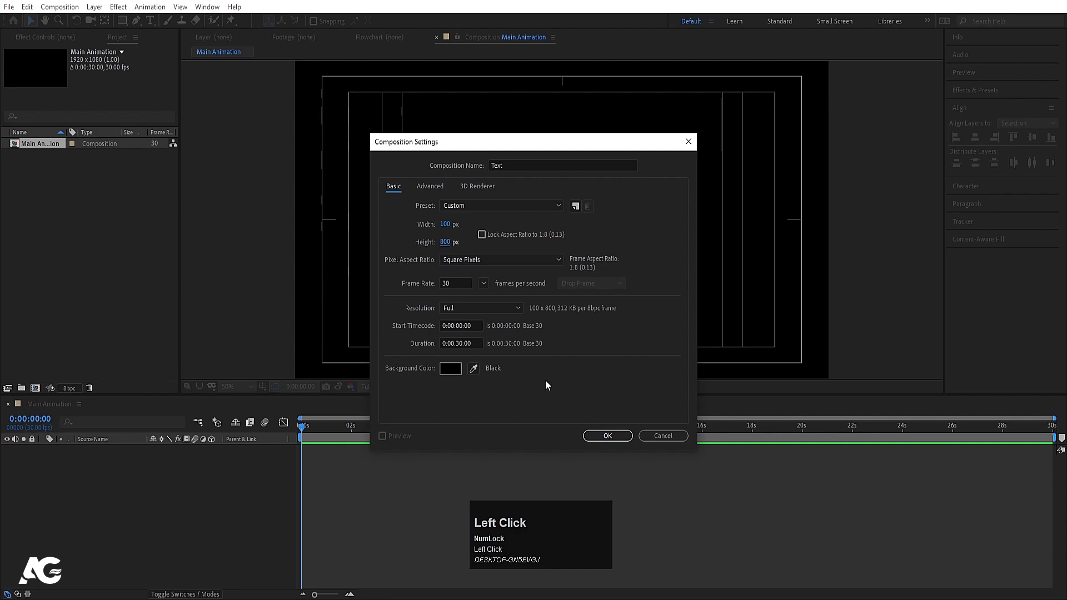
pyautogui.click(604, 436)
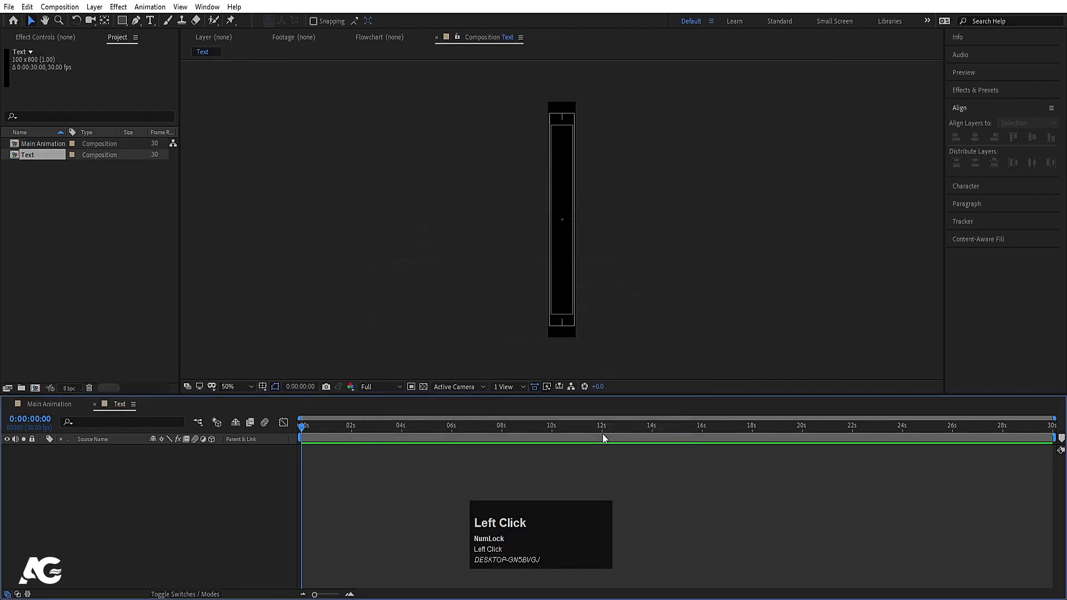
# Hide the title/action safe guides and fit the Text composition to the viewer
pyautogui.click(263, 386)
pyautogui.click(279, 400)
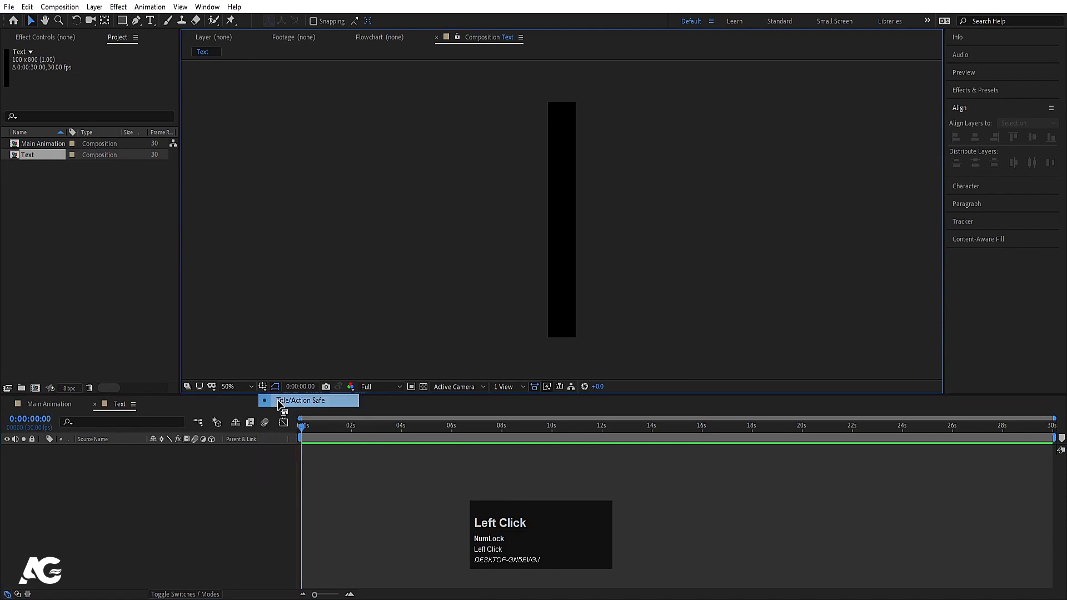
pyautogui.click(239, 385)
pyautogui.click(244, 177)
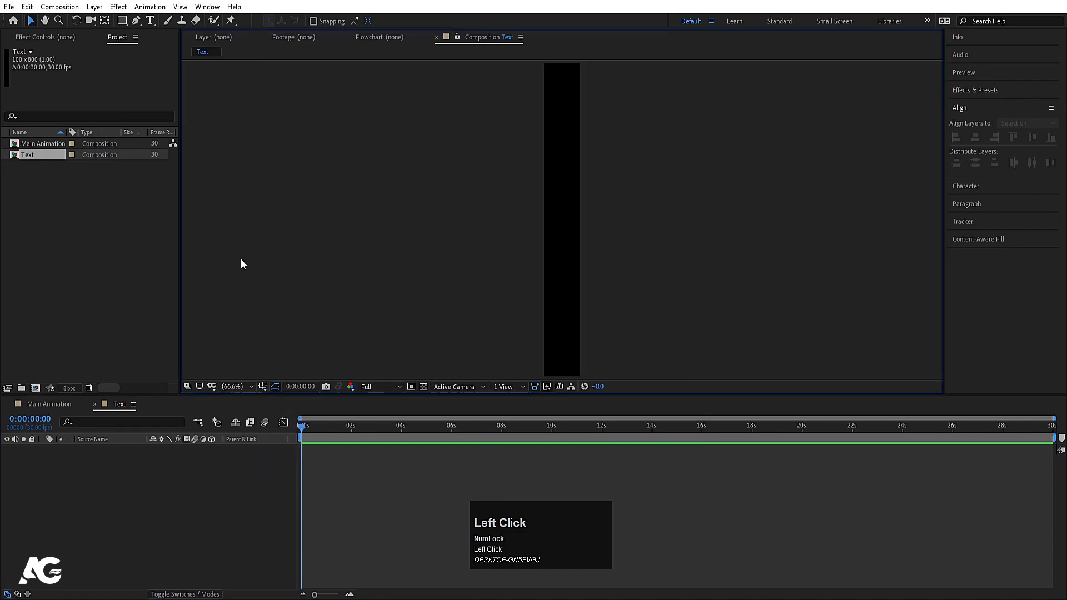
# Add a white solid filling the Text composition and apply a Gradient Ramp to it with the start and end colors swapped
pyautogui.hotkey('ctrl', 'y')
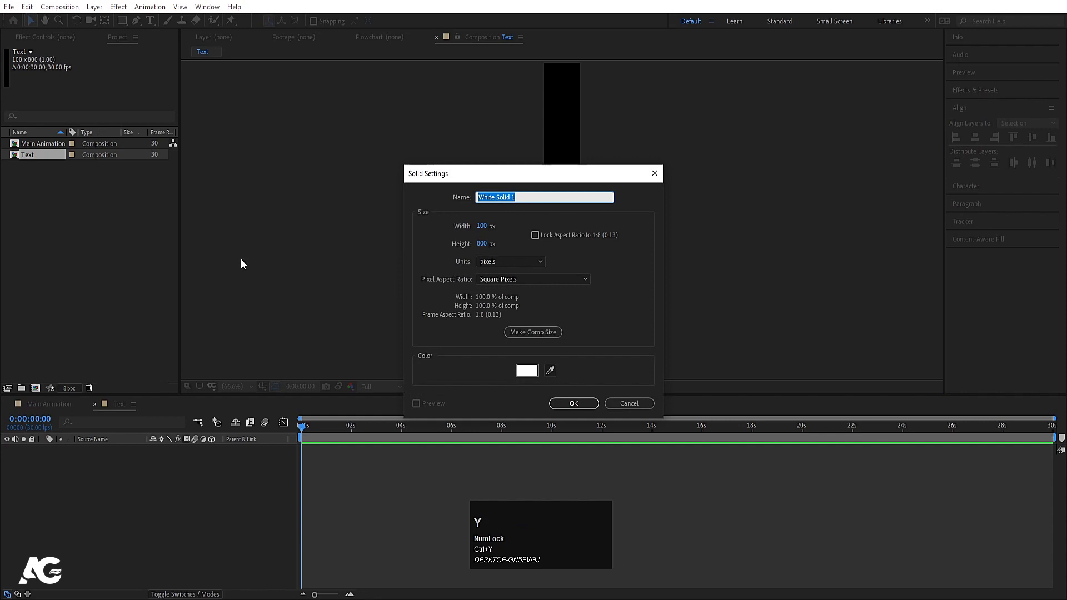
pyautogui.press('Return')
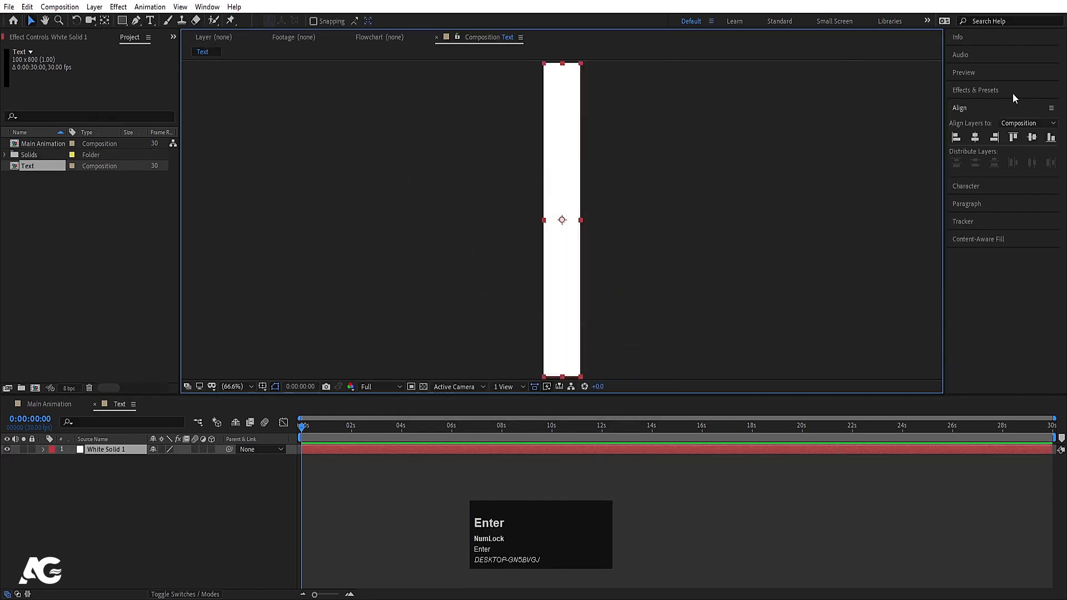
pyautogui.click(955, 92)
pyautogui.click(984, 104)
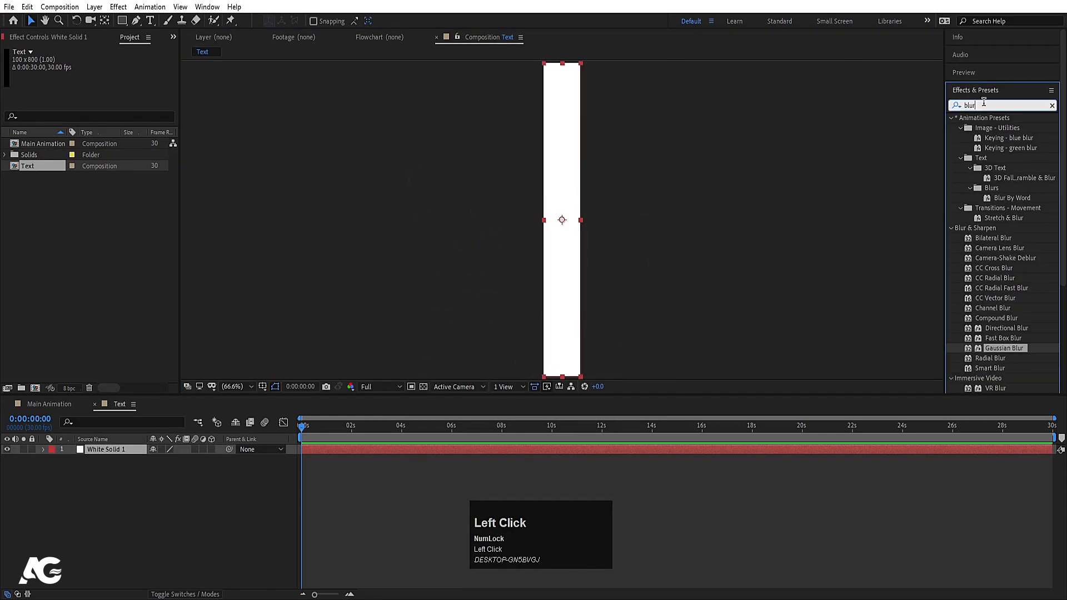
pyautogui.write('rap')
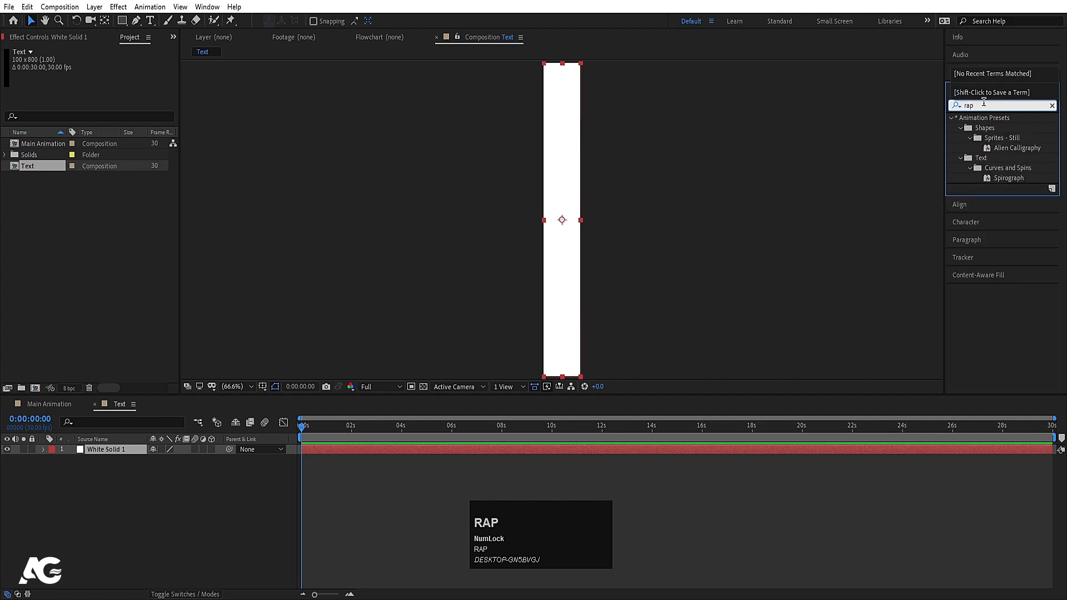
pyautogui.press('BackSpace')
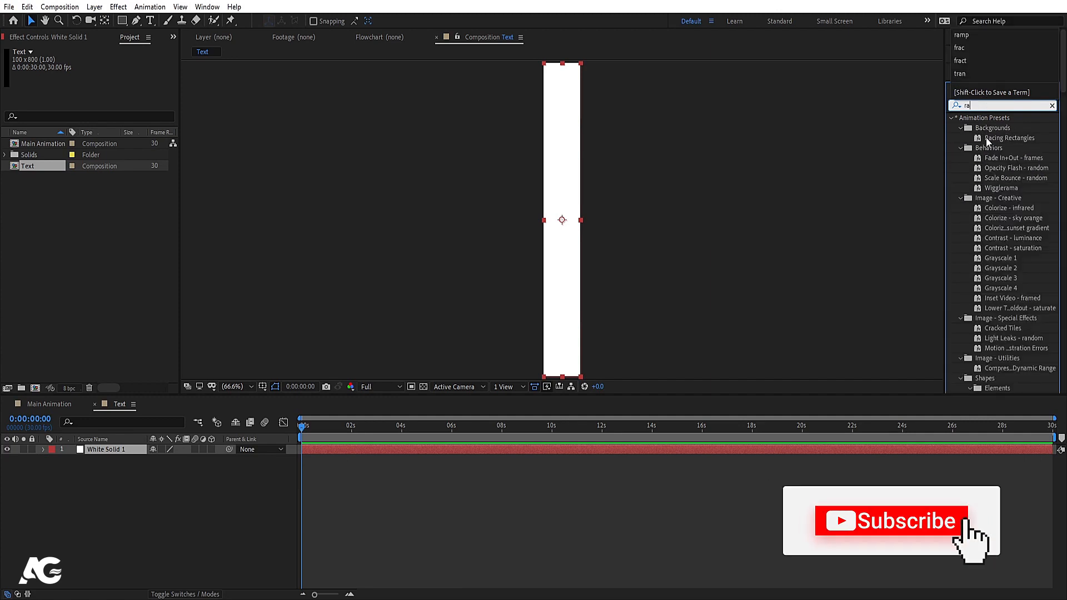
pyautogui.write('mp')
pyautogui.doubleClick(990, 129)
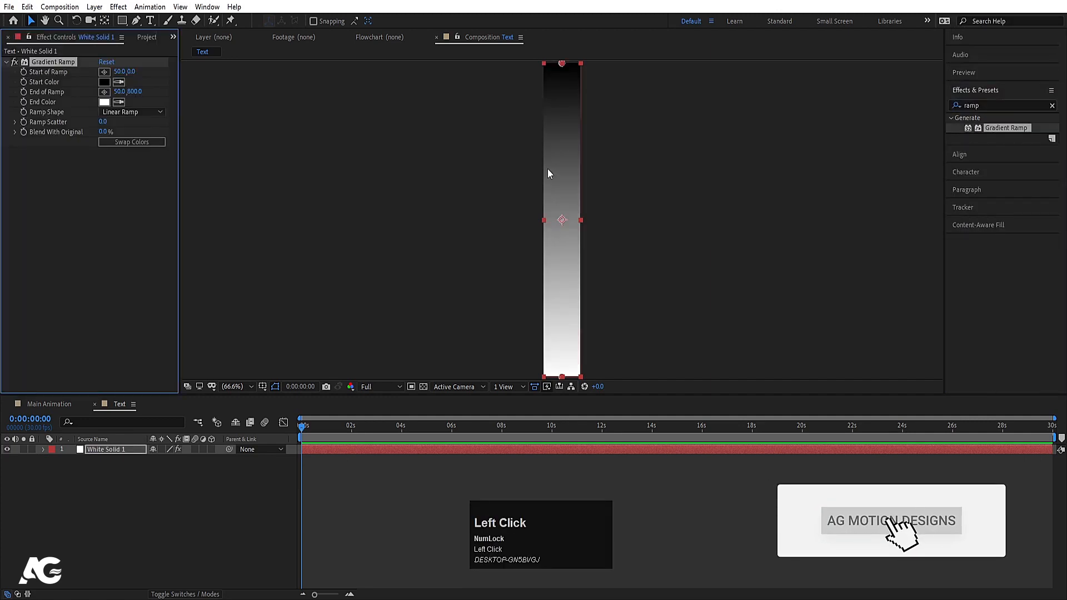
pyautogui.click(118, 144)
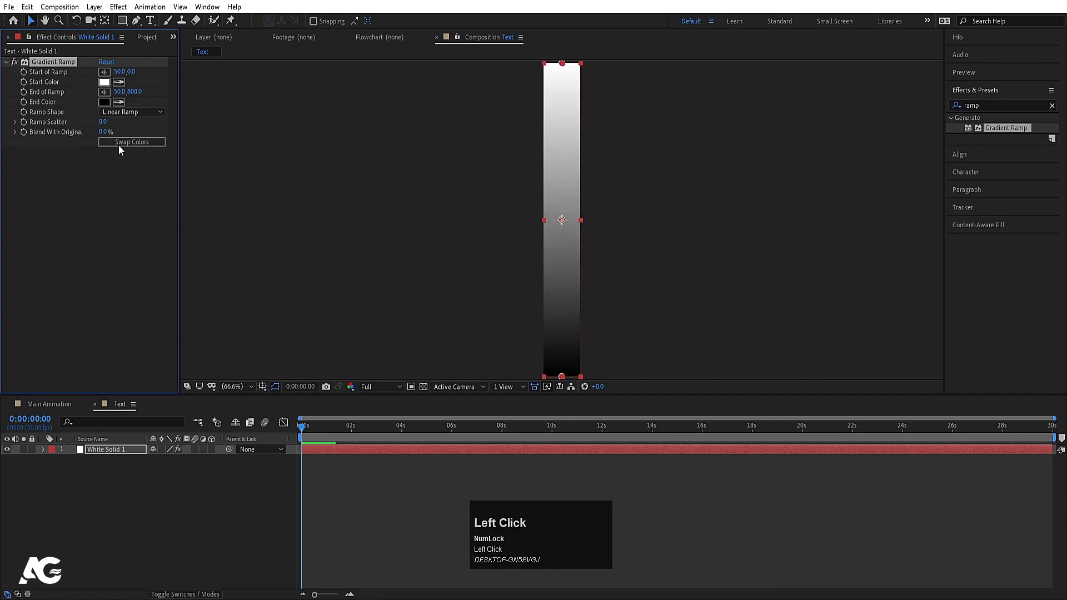
pyautogui.click(141, 502)
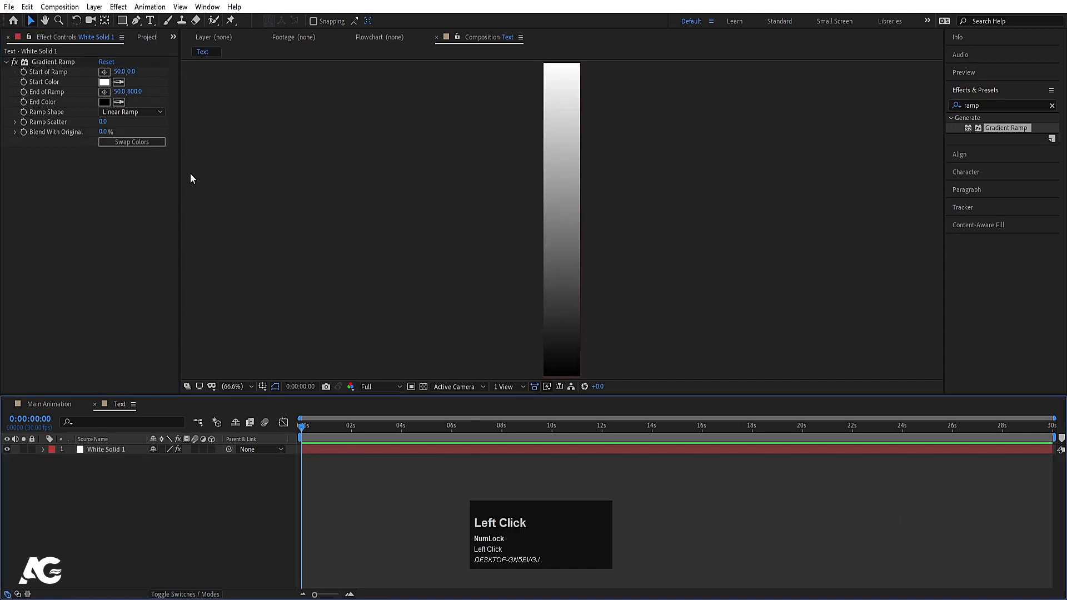
# Add a rectangle shape layer covering the whole Text composition, with no fill and a black stroke
pyautogui.click(121, 21)
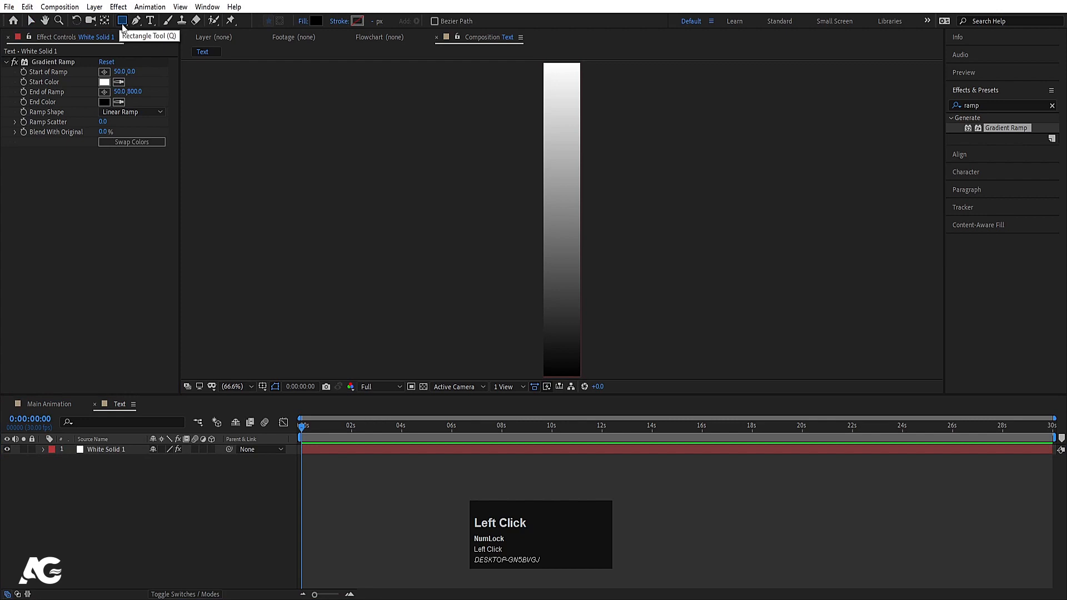
pyautogui.click(303, 21)
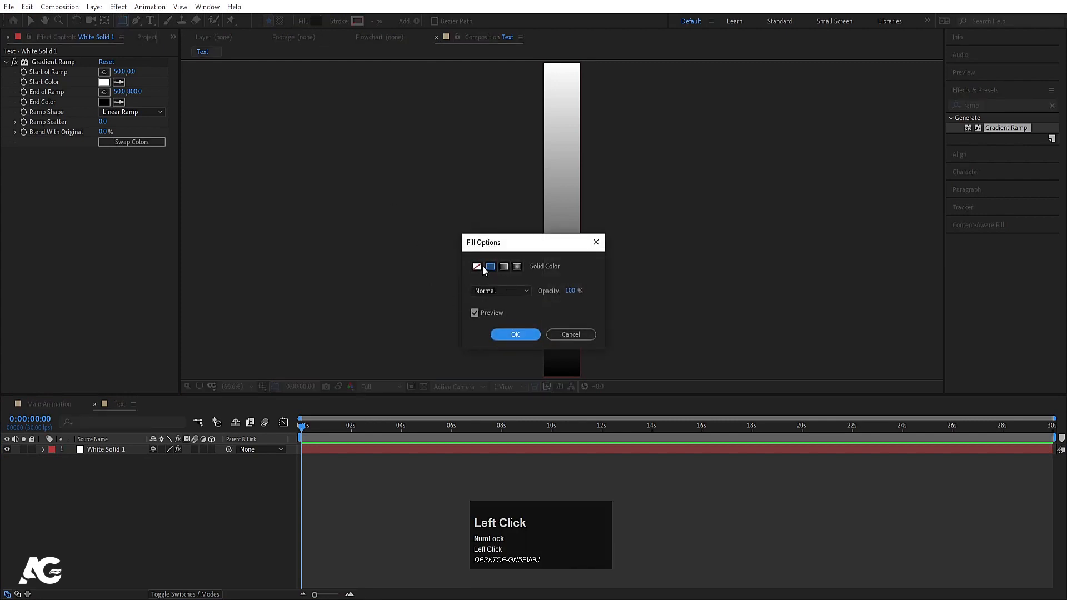
pyautogui.click(477, 267)
pyautogui.click(509, 336)
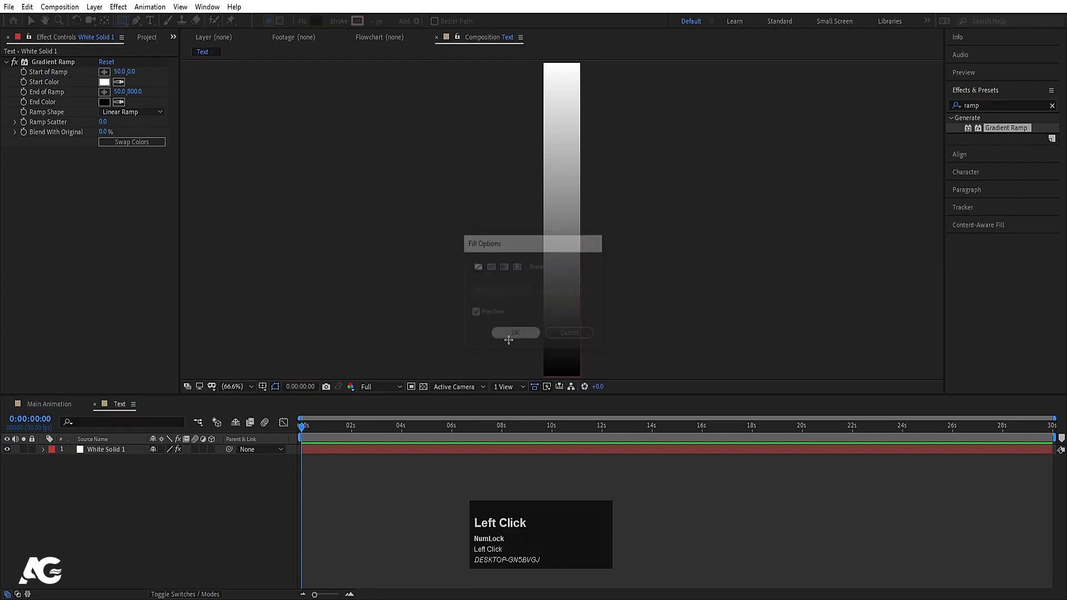
pyautogui.click(355, 21)
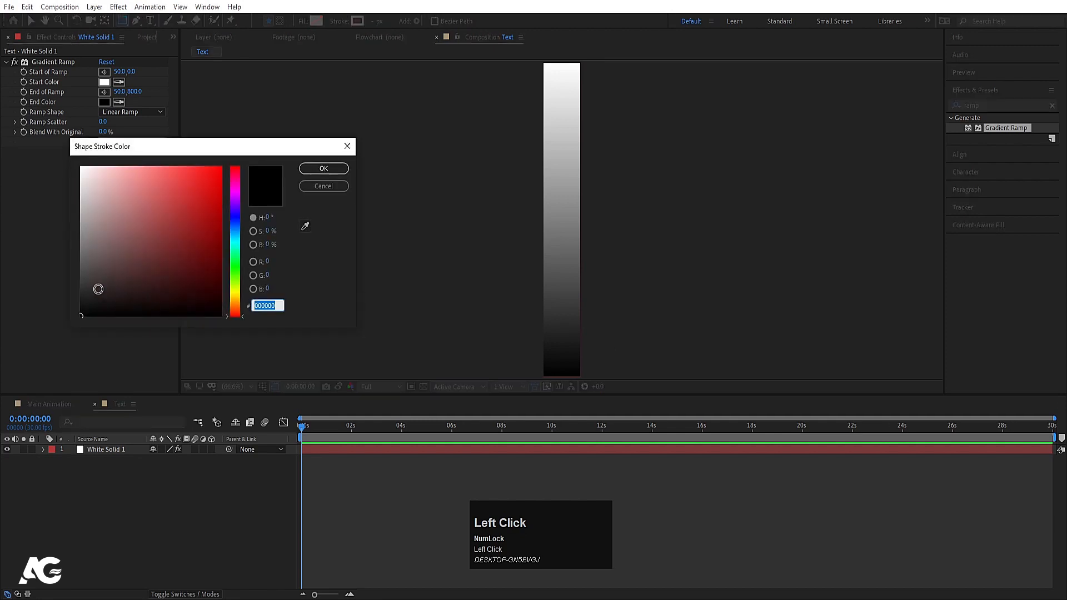
pyautogui.click(309, 174)
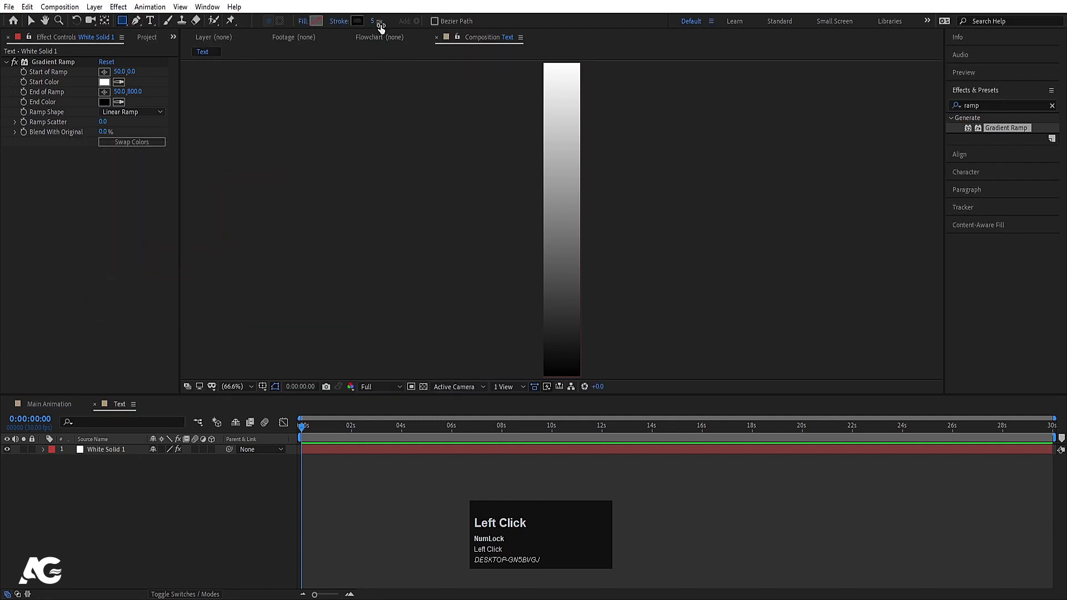
pyautogui.doubleClick(122, 20)
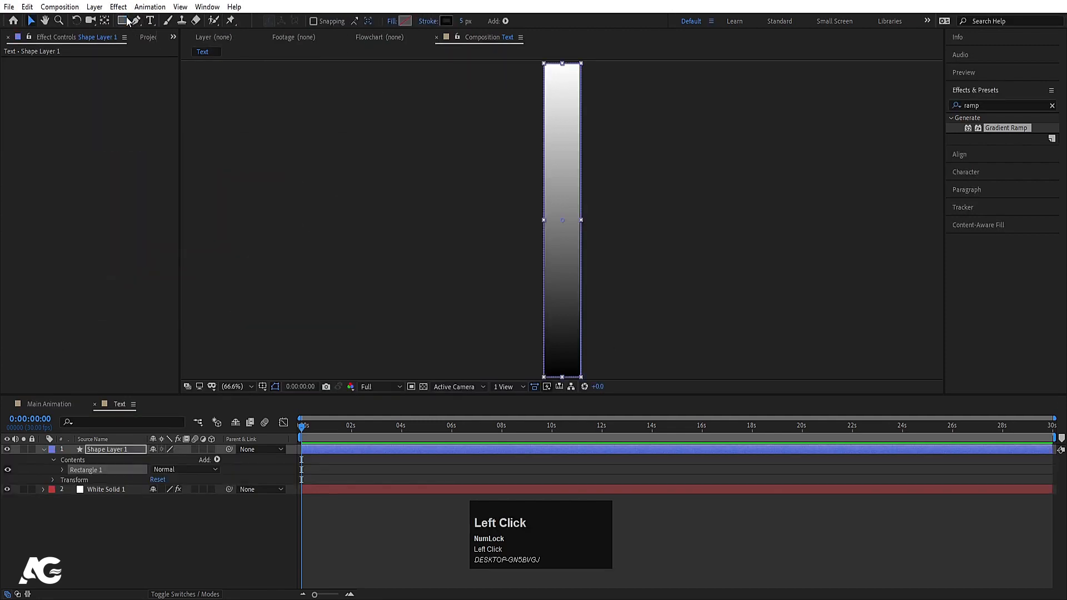
pyautogui.press('v')
# Apply Gaussian Blur to the rectangle shape layer with a blurriness of 50 and Repeat Edge Pixels enabled
pyautogui.click(987, 106)
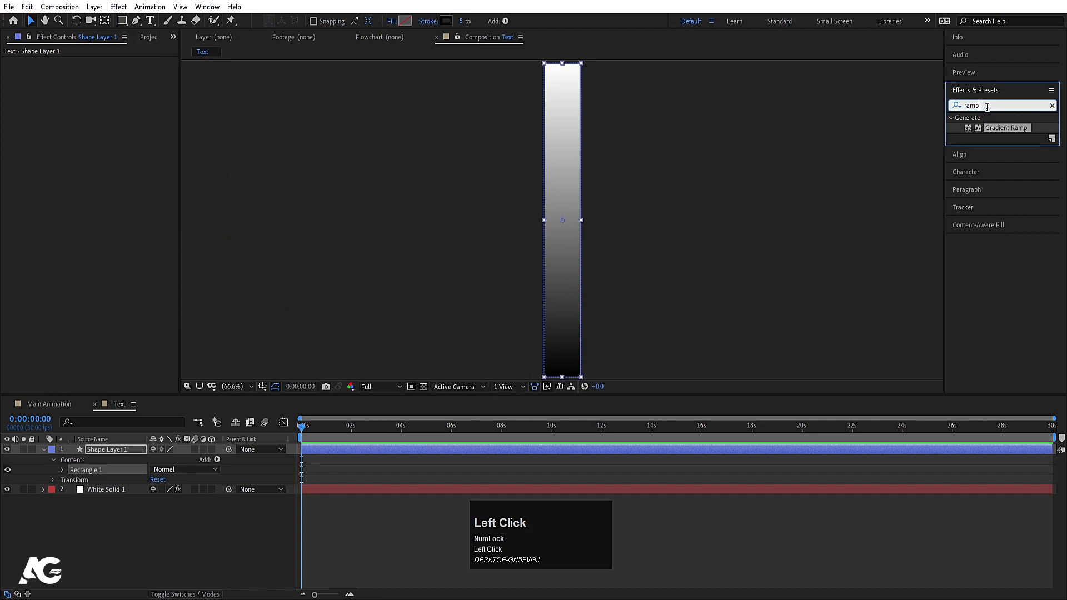
pyautogui.hotkey('ctrl', 'a')
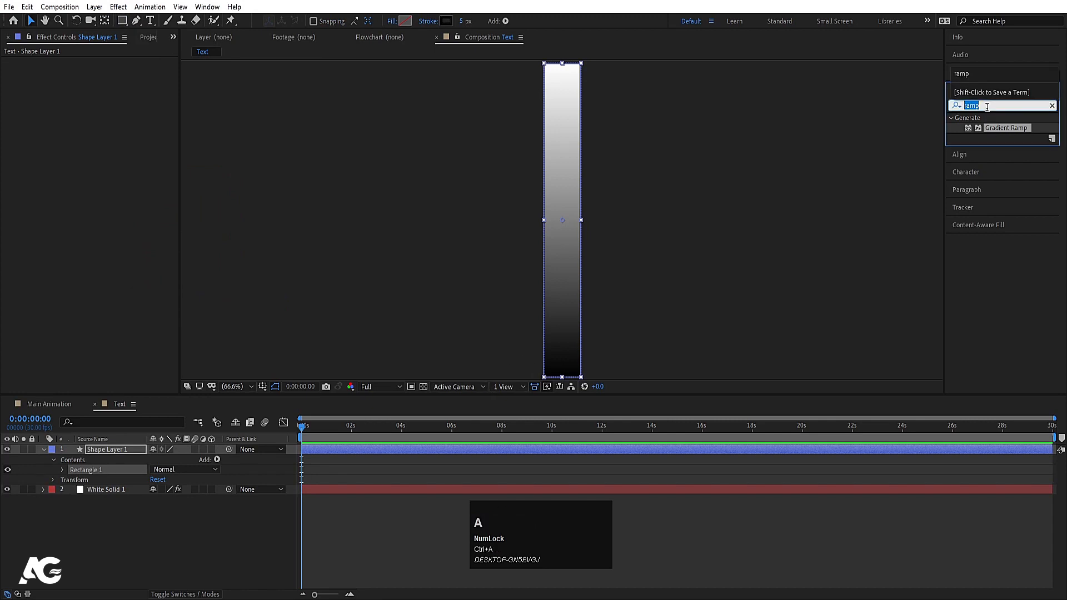
pyautogui.write('blur')
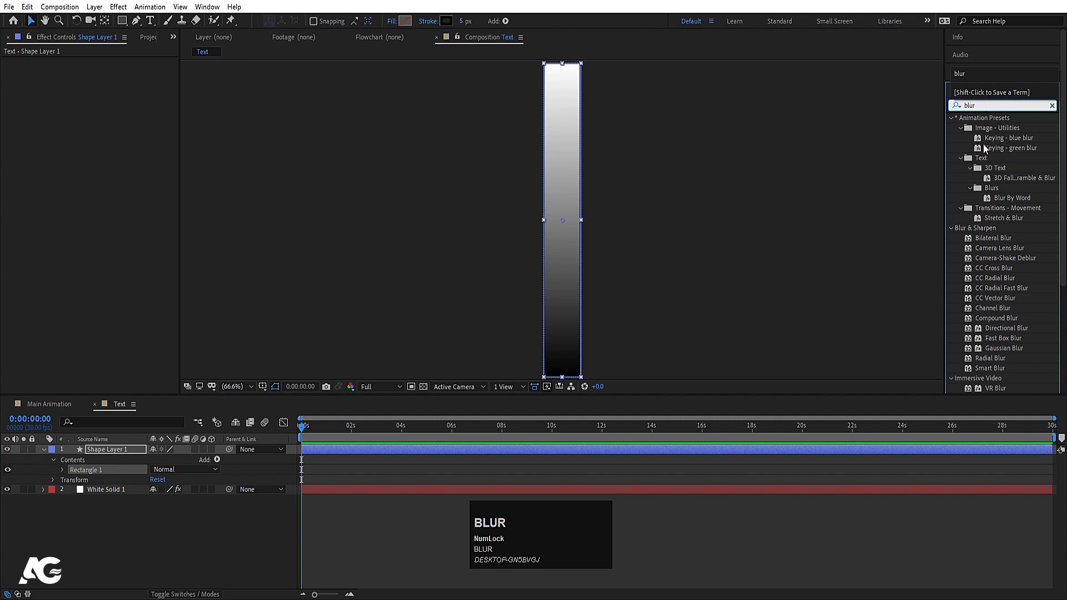
pyautogui.doubleClick(1011, 345)
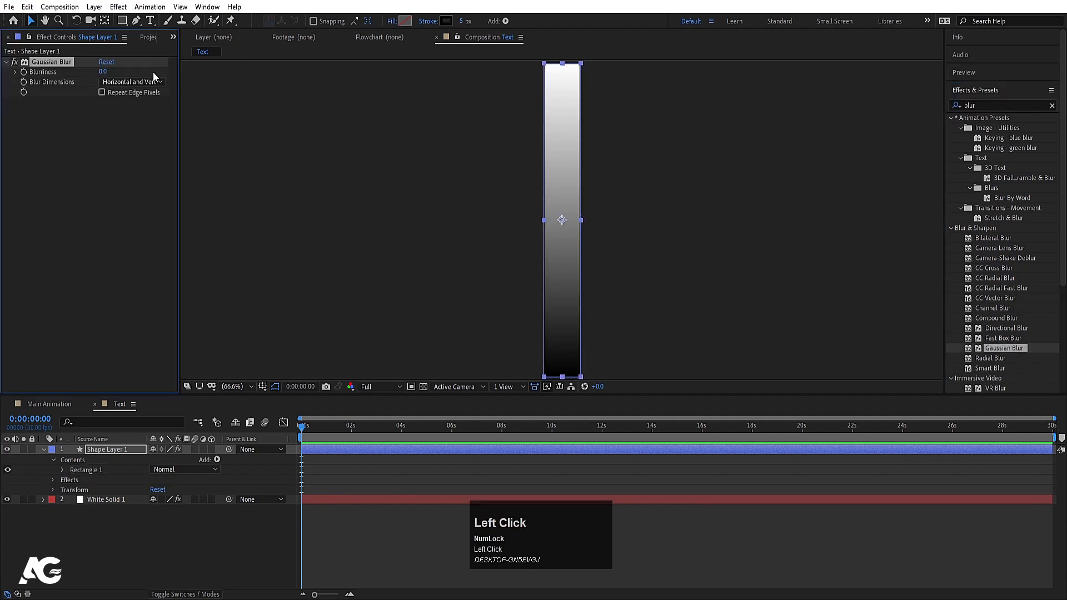
pyautogui.click(101, 72)
pyautogui.press('Return')
pyautogui.click(102, 92)
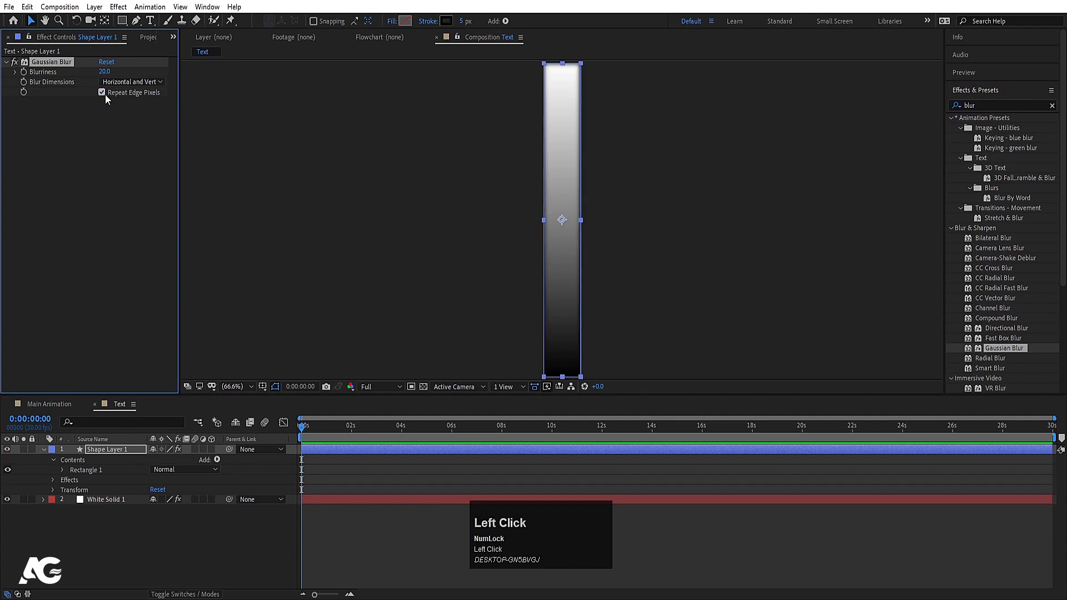
pyautogui.click(106, 72)
pyautogui.write('50')
pyautogui.press('Return')
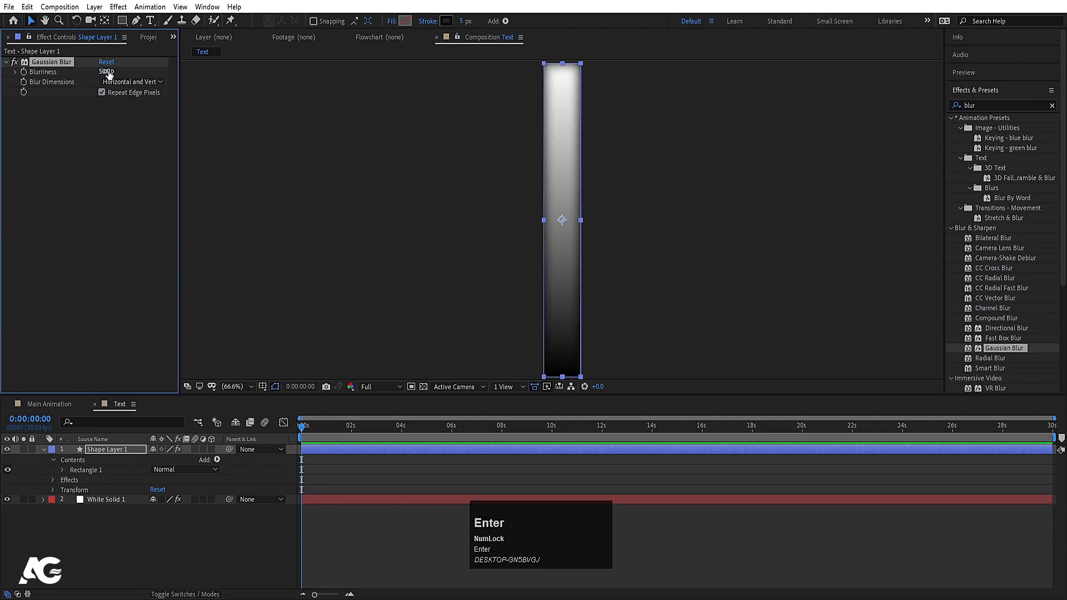
pyautogui.click(47, 65)
pyautogui.click(160, 538)
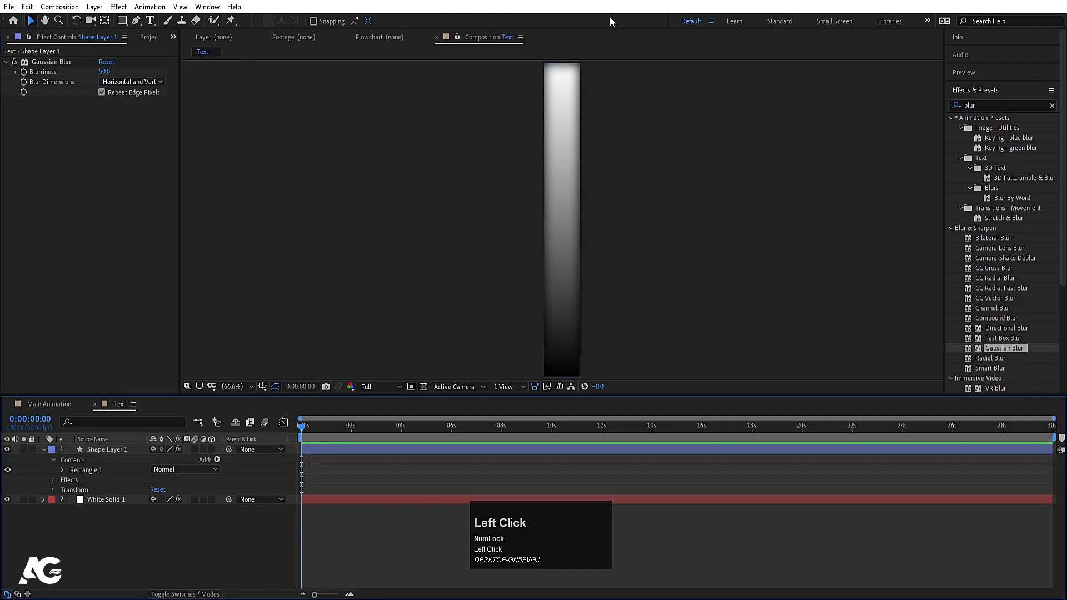
# Set the stroke width of the blurred rectangle shape layer to 2 px
pyautogui.click(111, 450)
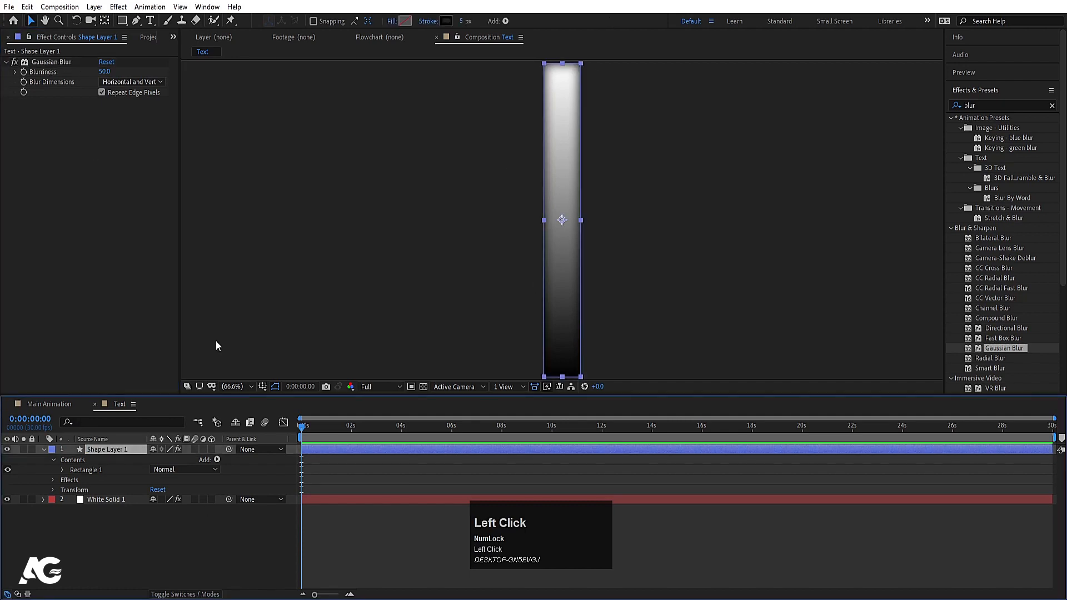
pyautogui.click(461, 22)
pyautogui.write('2')
pyautogui.press('Return')
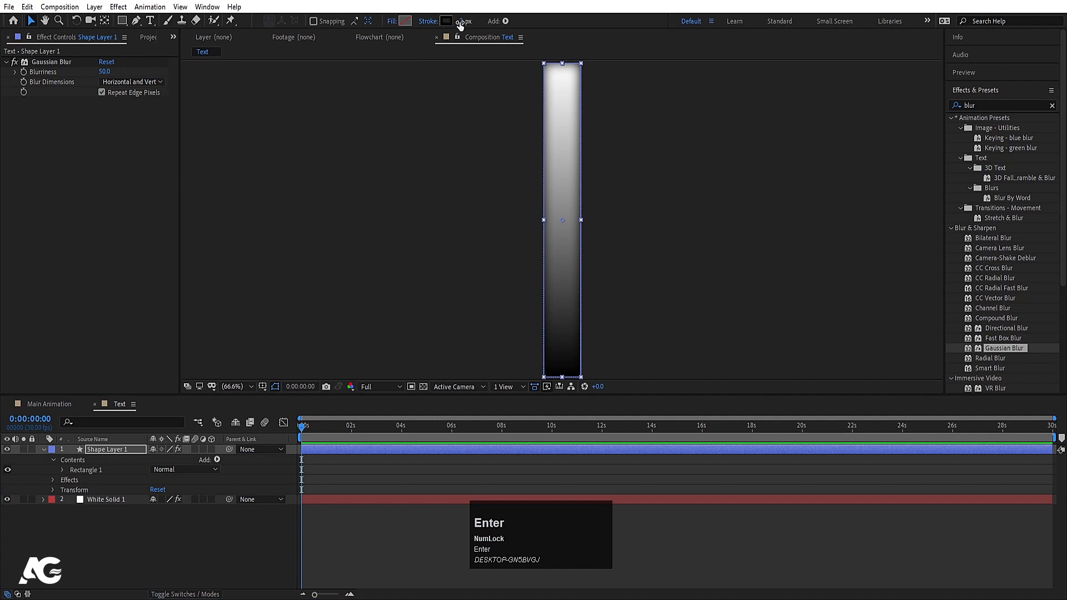
pyautogui.click(461, 23)
pyautogui.write('0')
pyautogui.press('Return')
pyautogui.click(461, 23)
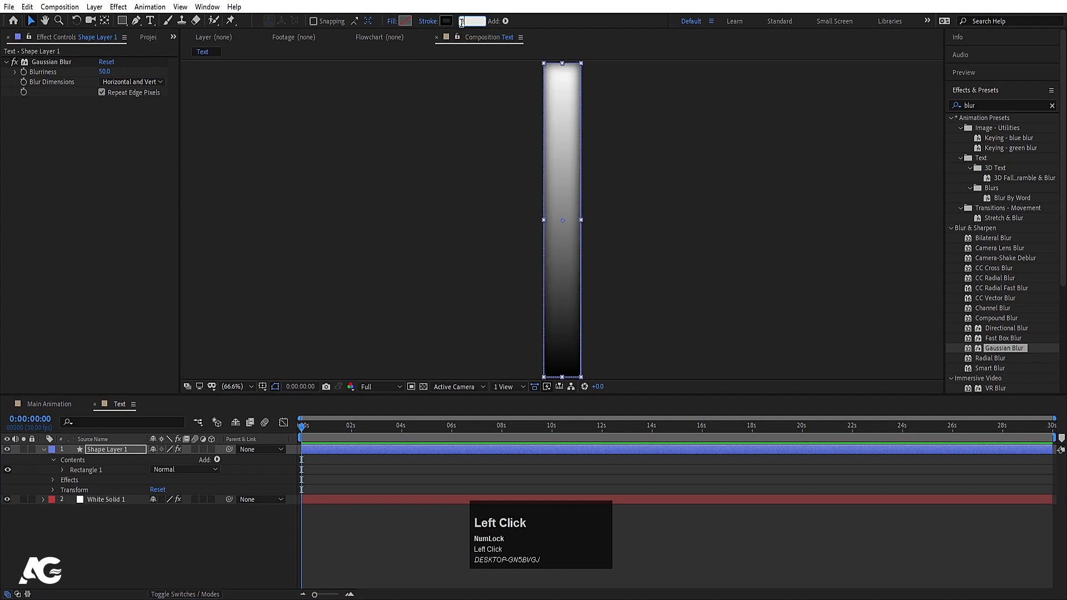
pyautogui.press('Return')
pyautogui.click(140, 530)
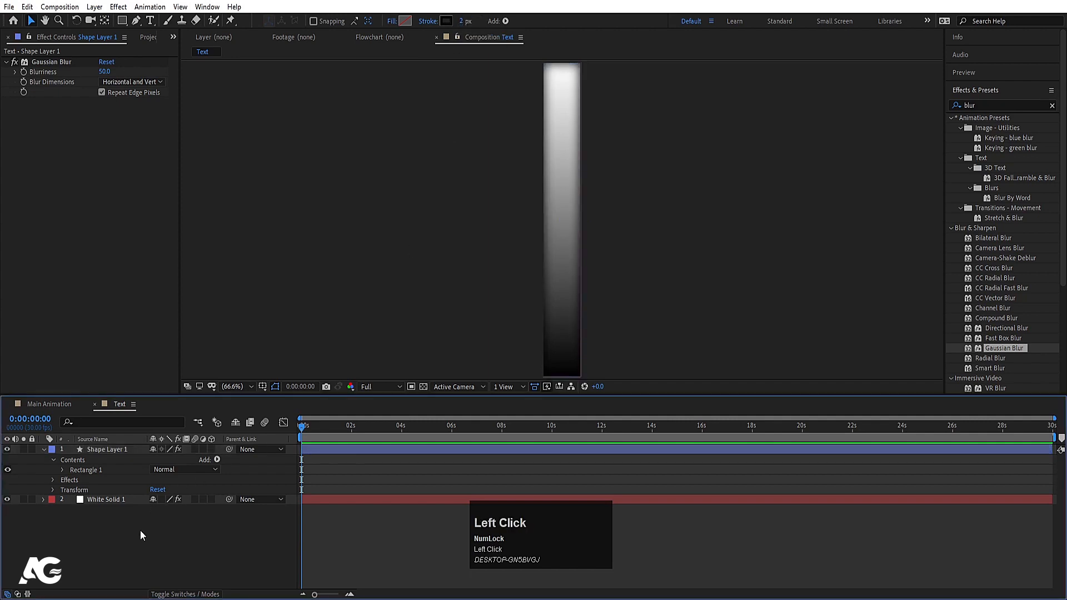
# Set the opacity of the blurred rectangle shape layer to 70%
pyautogui.click(126, 441)
pyautogui.click(117, 449)
pyautogui.press('t')
pyautogui.click(155, 459)
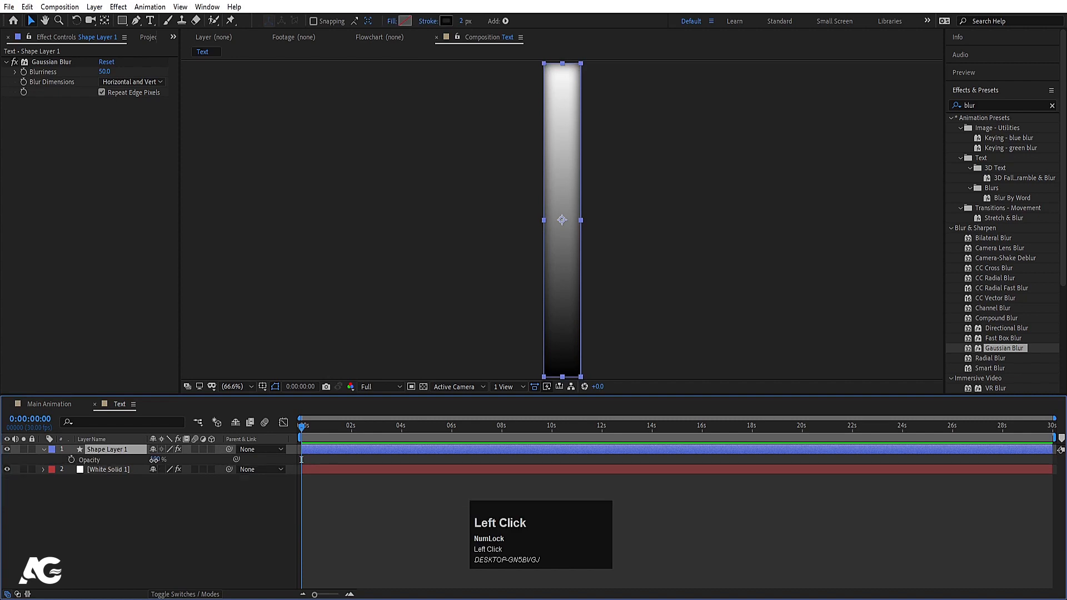
pyautogui.write('70')
pyautogui.press('Return')
pyautogui.click(157, 543)
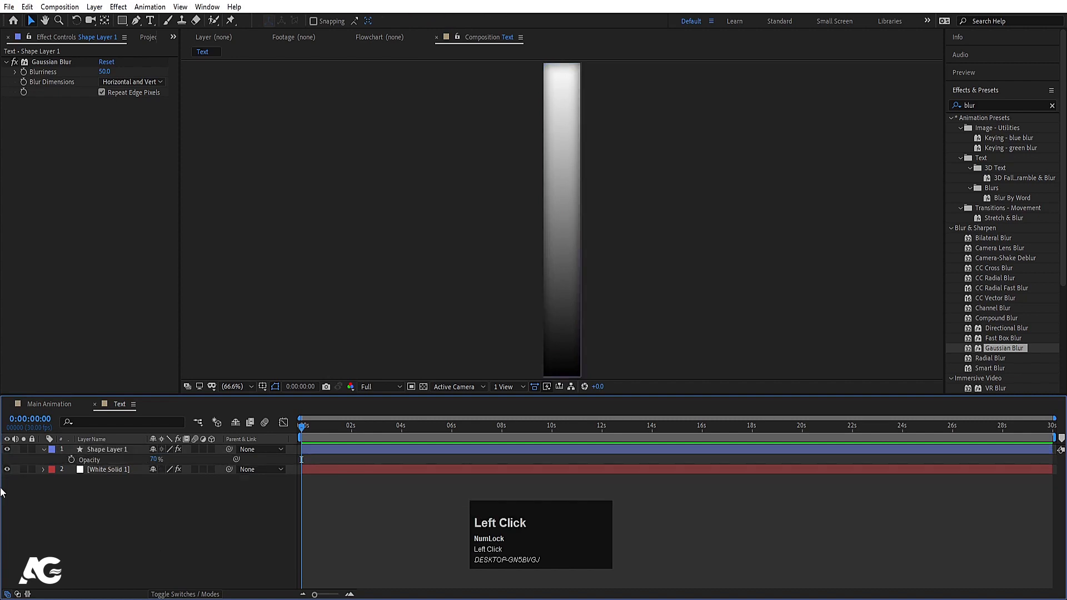
# Add a text layer reading MOTION GRAPHICS on the gradient strip
pyautogui.click(149, 20)
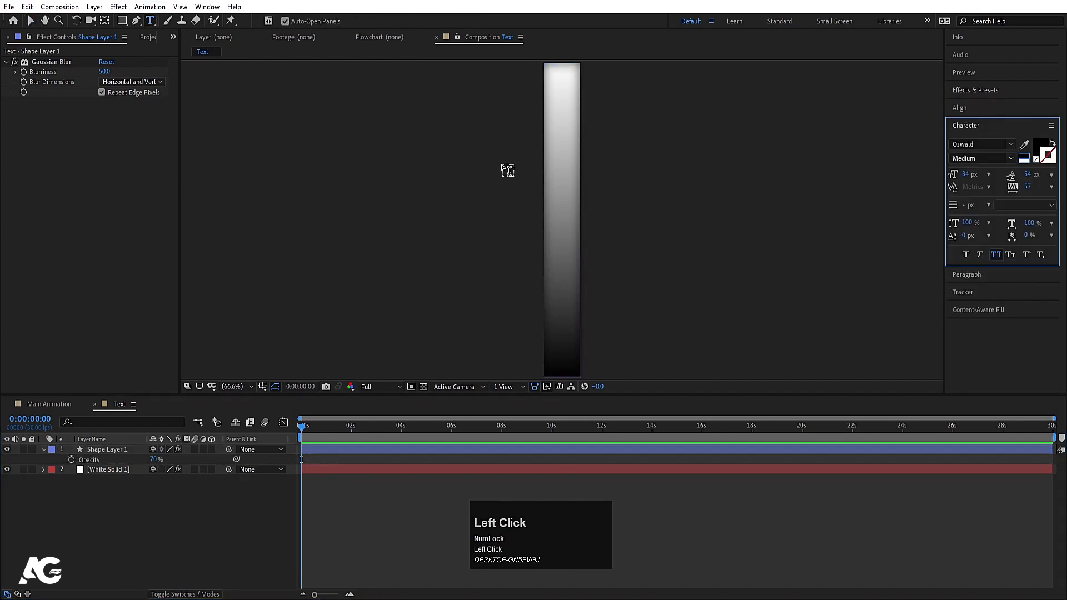
pyautogui.click(545, 222)
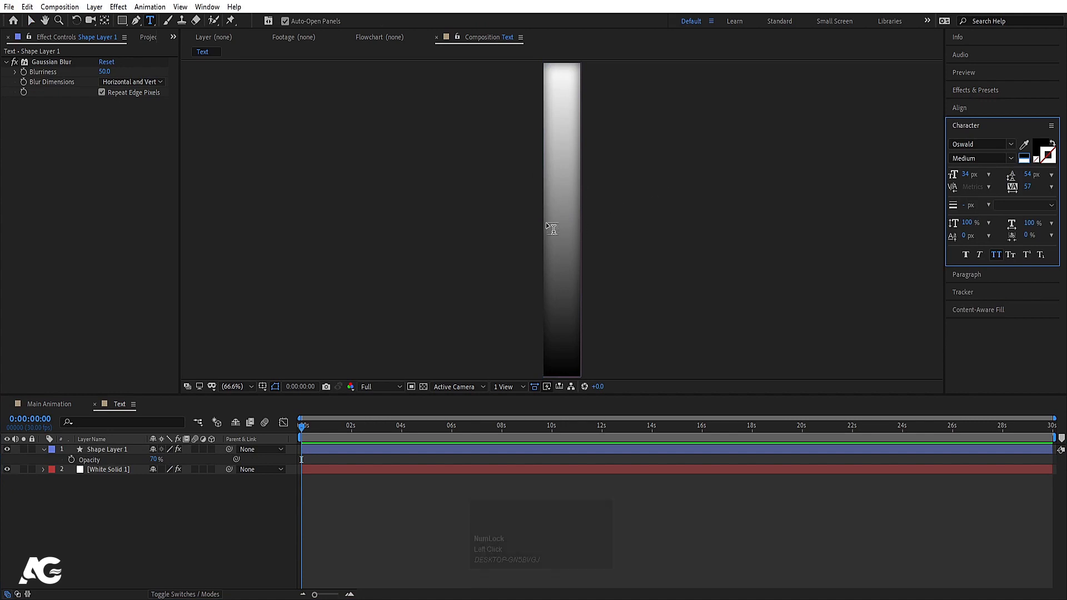
pyautogui.write('MOTIO')
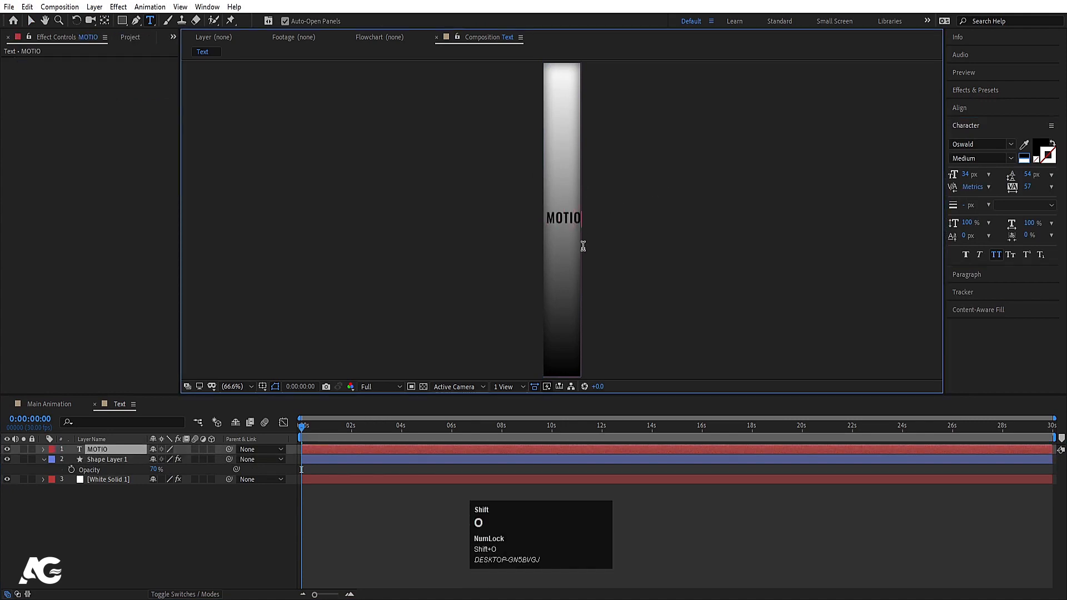
pyautogui.write('N GRAPHICS')
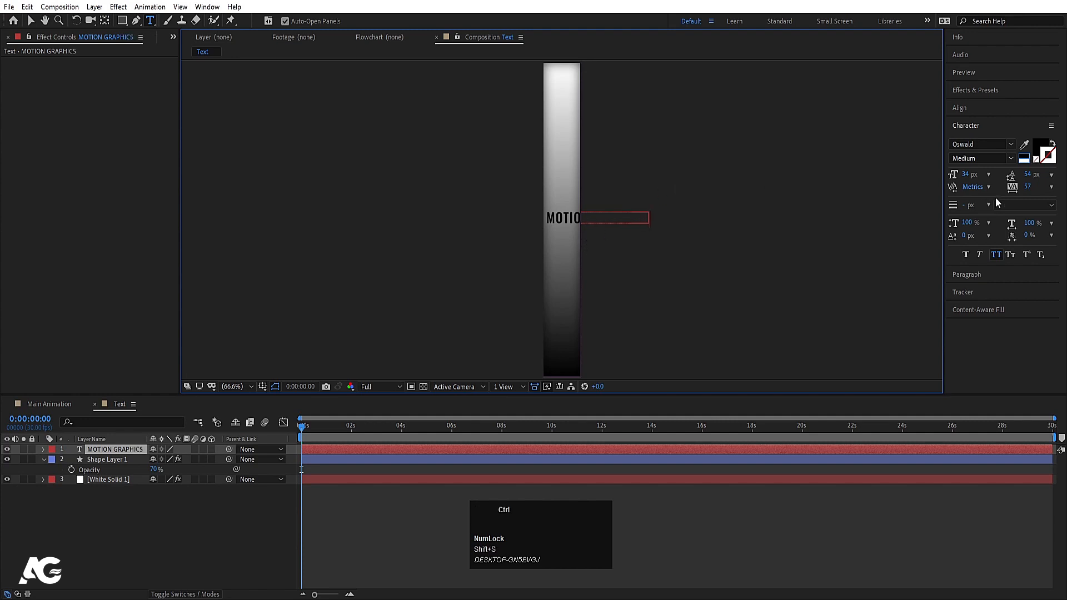
# Set the tracking of the whole MOTION GRAPHICS text to 0
pyautogui.hotkey('ctrl', 'a')
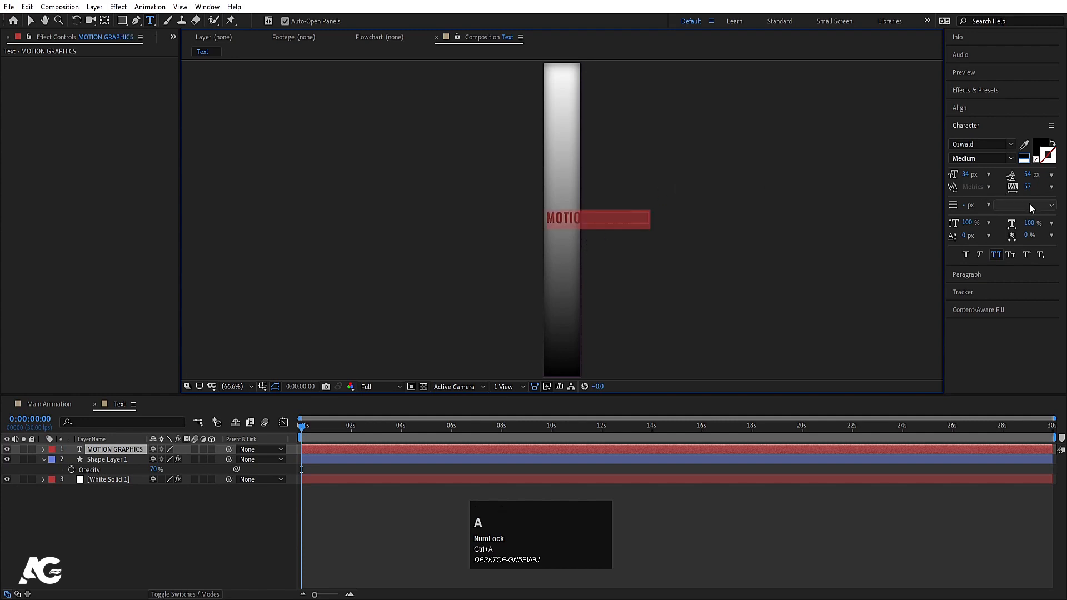
pyautogui.click(1028, 189)
pyautogui.write('0')
pyautogui.press('Return')
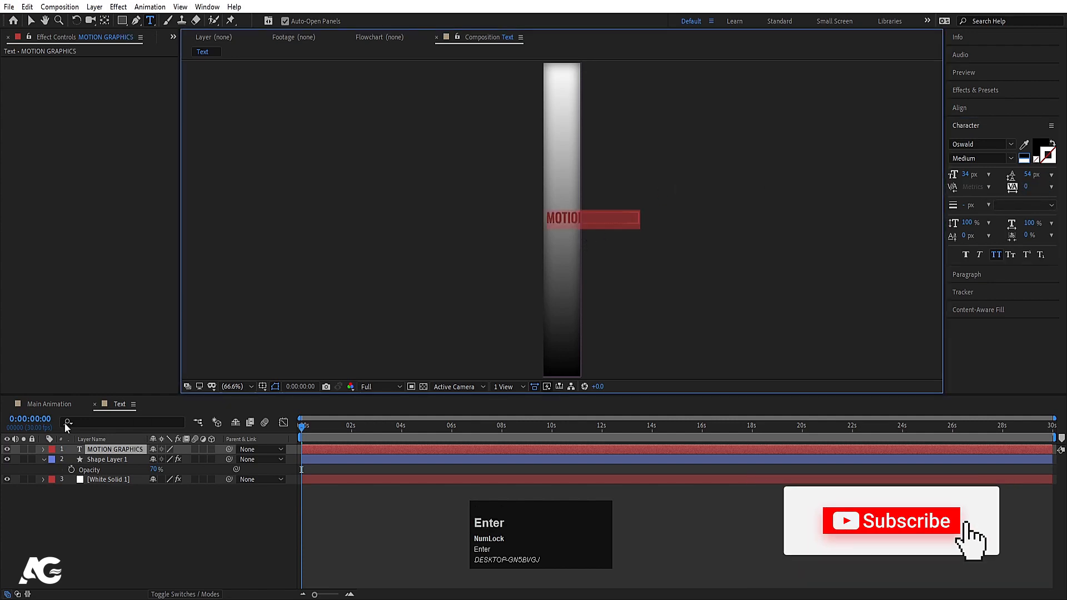
pyautogui.click(66, 533)
# Center the text layer's anchor point in its content and align the layer horizontally and vertically to the composition's center
pyautogui.click(106, 449)
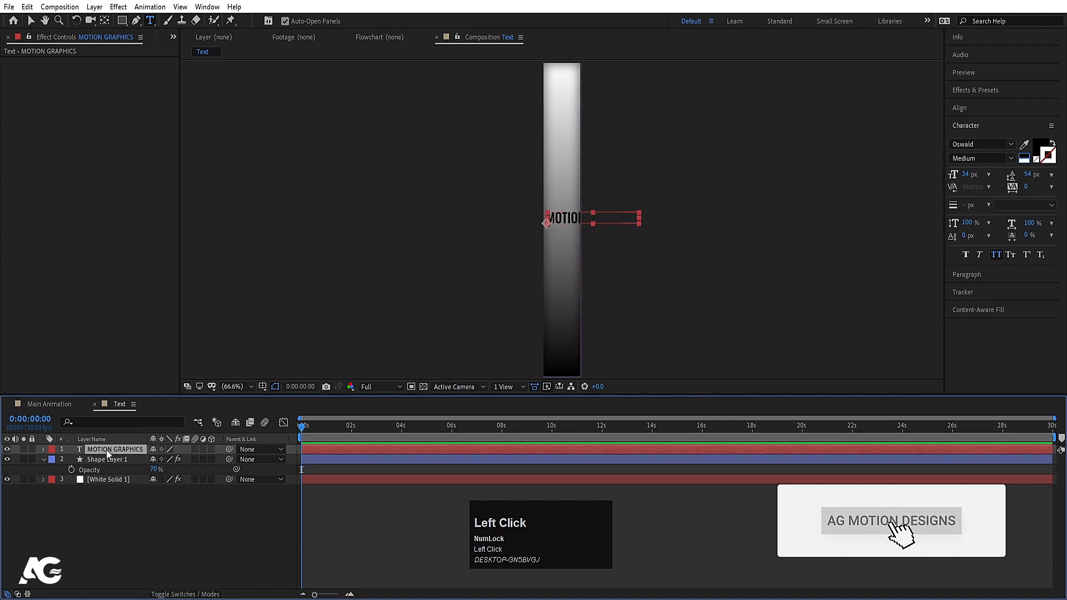
pyautogui.hotkey('ctrl', 'alt', 'Home')
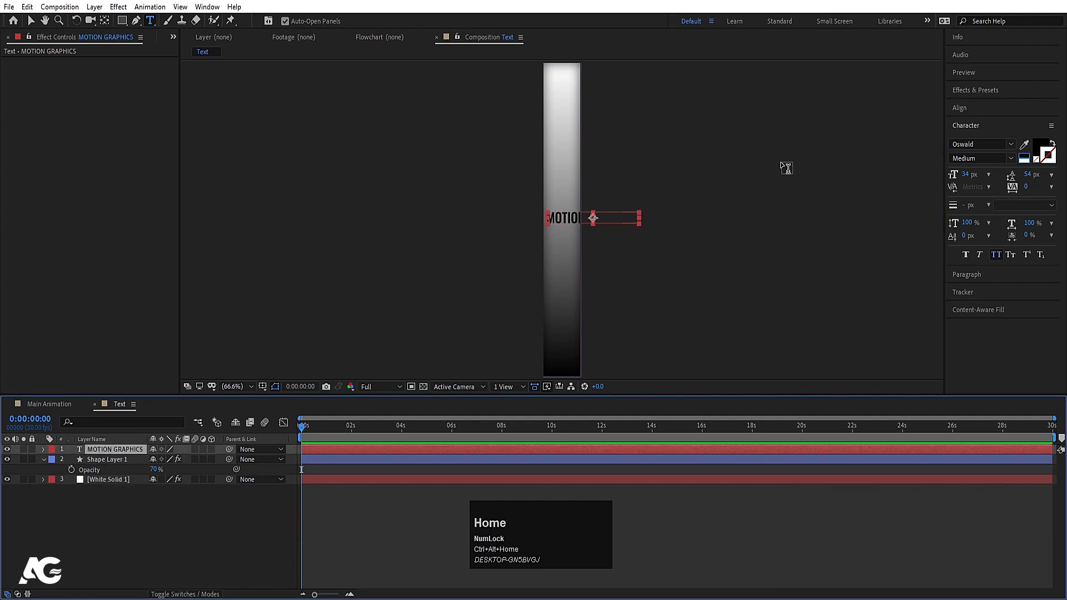
pyautogui.click(958, 109)
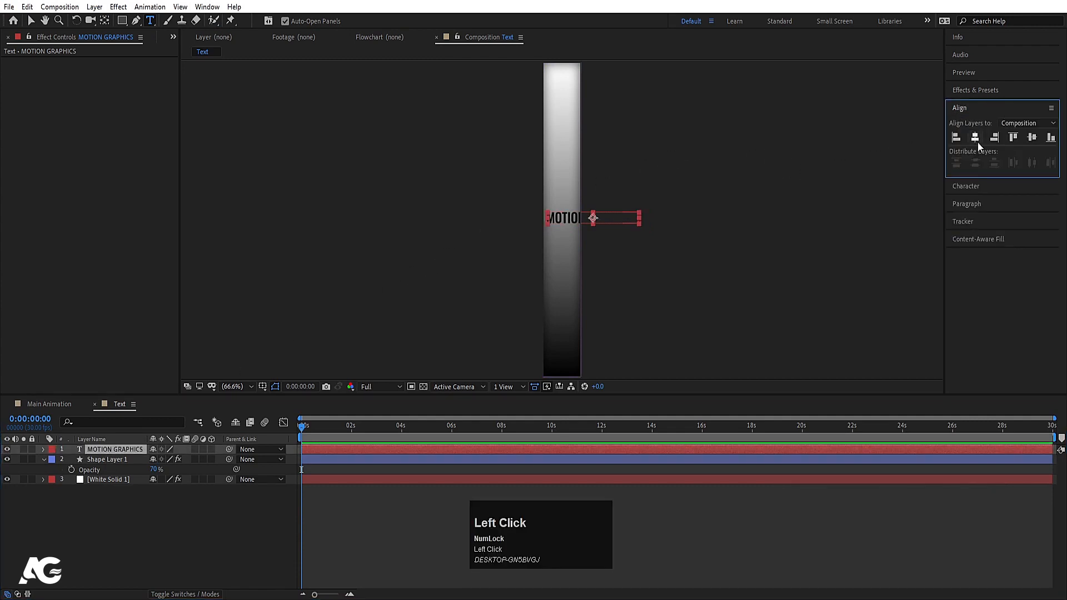
pyautogui.click(975, 137)
pyautogui.click(1031, 138)
# Rotate the MOTION GRAPHICS text layer 90° and scale it to 255% so it fills the vertical strip
pyautogui.press('r')
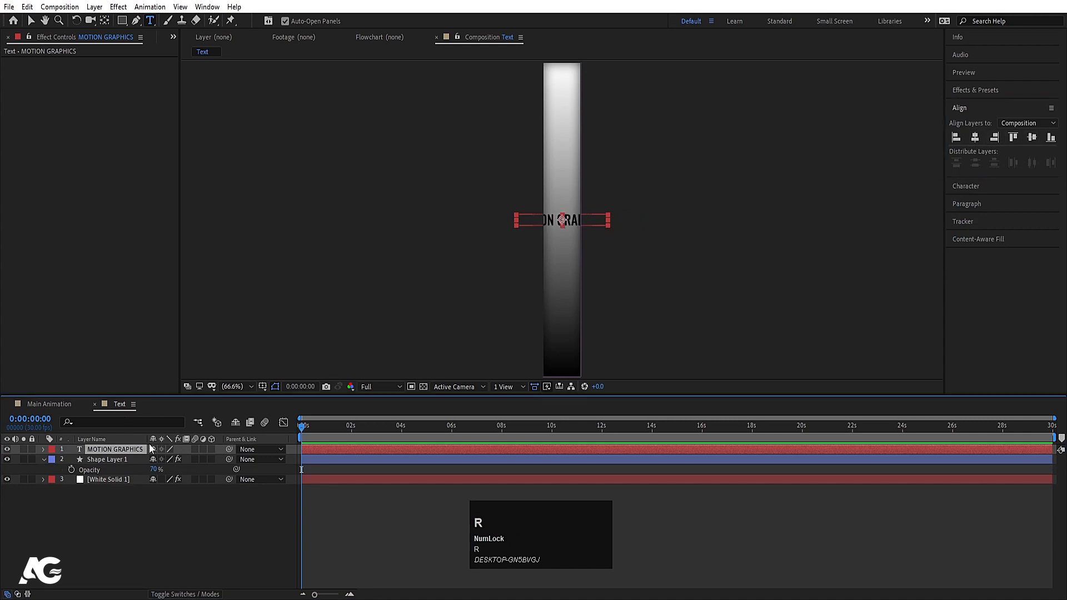
pyautogui.click(163, 460)
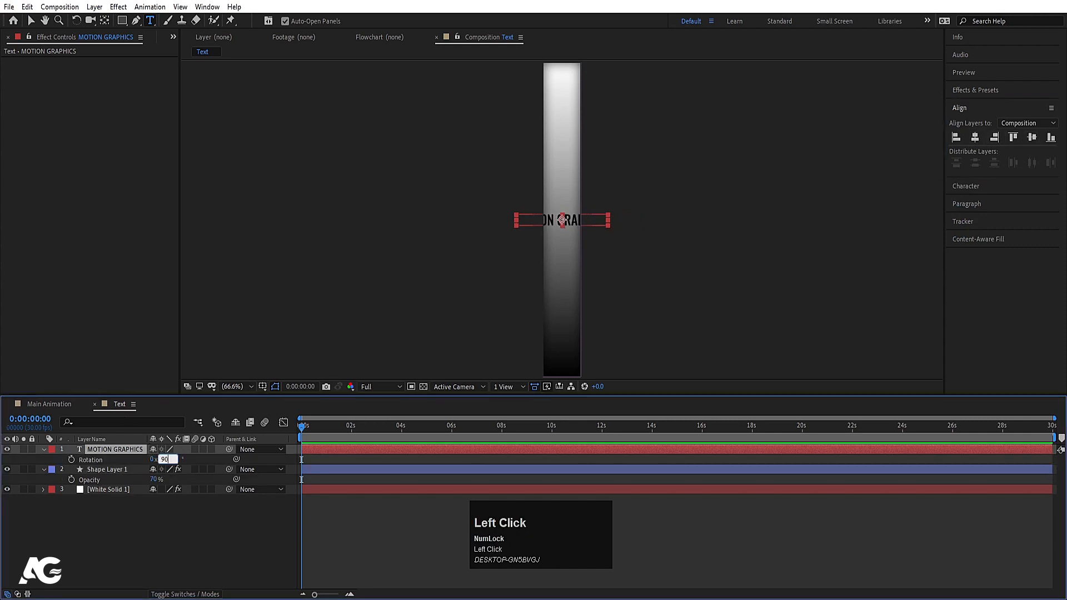
pyautogui.press('Return')
pyautogui.press('s')
pyautogui.moveTo(179, 459); pyautogui.dragTo(216, 421)
pyautogui.click(146, 529)
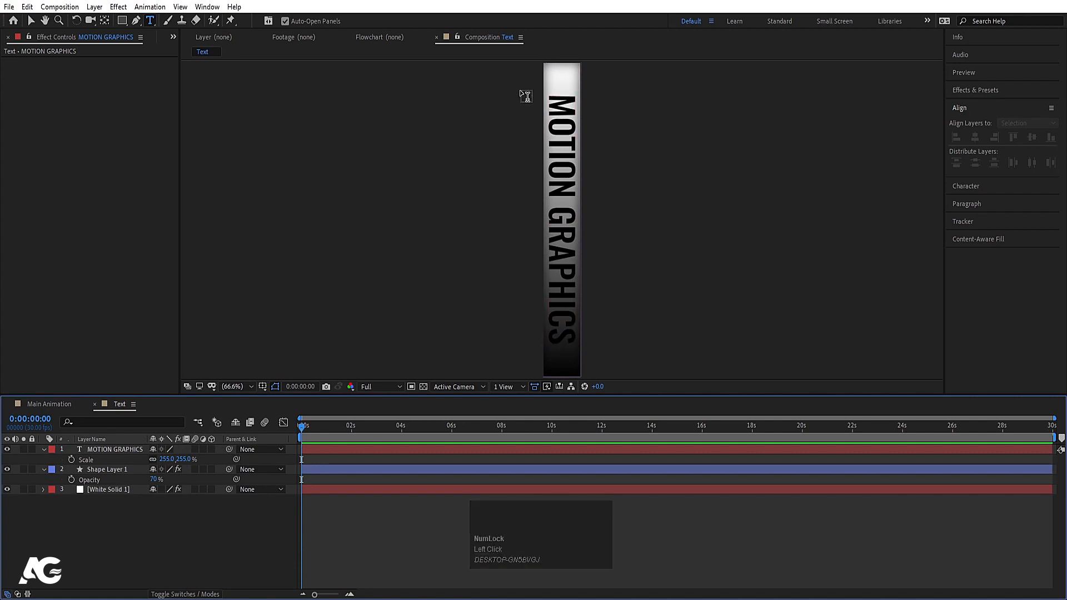
# Set the opacity of the blurred outline shape layer to 40%
pyautogui.click(114, 471)
pyautogui.click(114, 470)
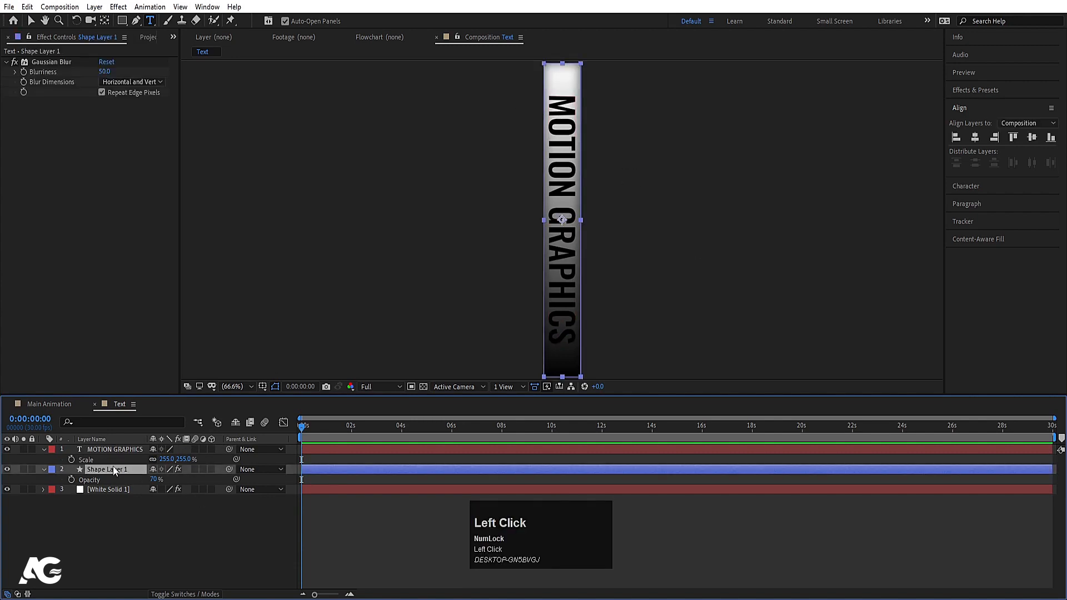
pyautogui.click(152, 479)
pyautogui.press('Num_Lock')
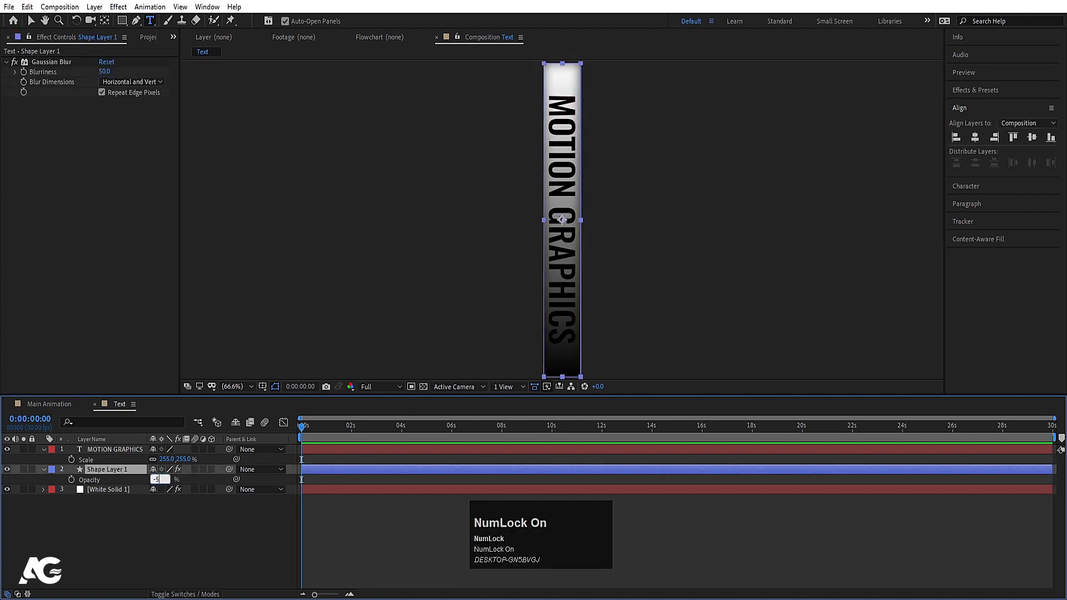
pyautogui.write('0')
pyautogui.press('Return')
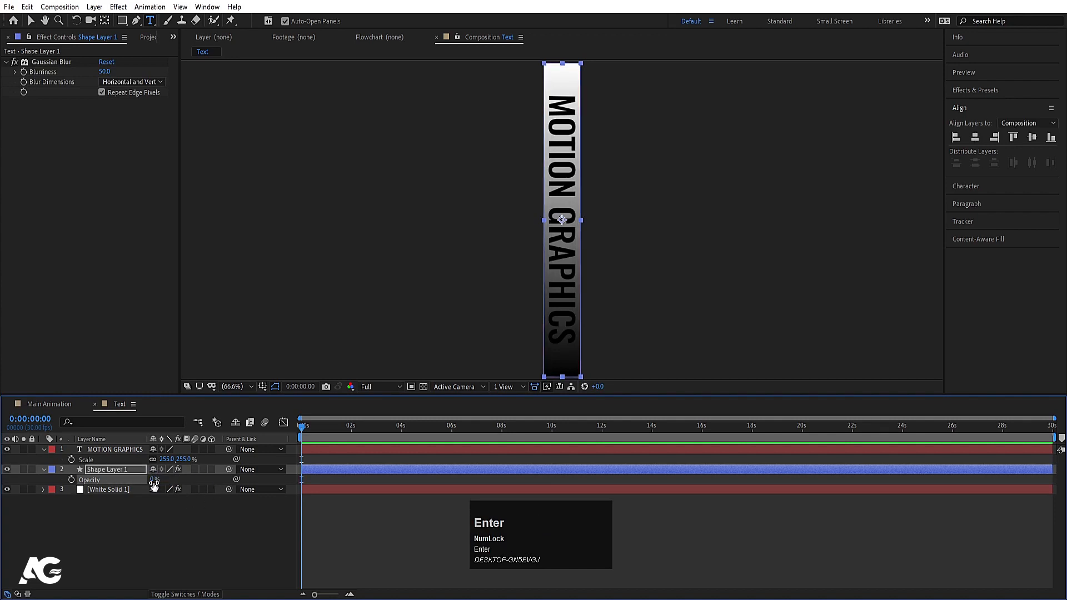
pyautogui.click(154, 480)
pyautogui.write('100')
pyautogui.press('Return')
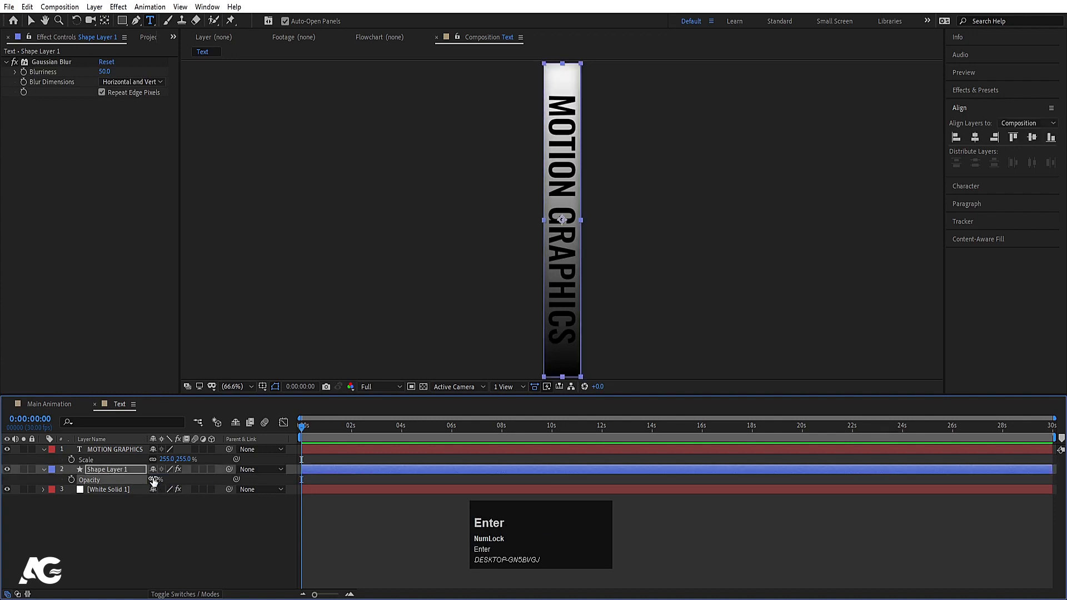
# Move the white solid's Gradient Ramp start point down to about 60, 284 to extend the white area
pyautogui.click(107, 491)
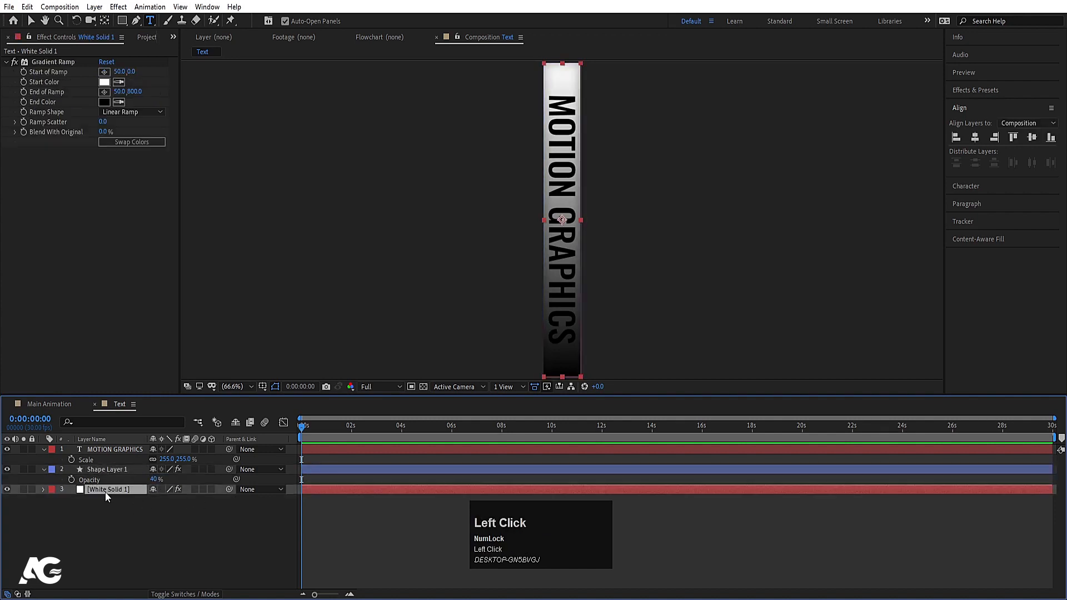
pyautogui.click(108, 76)
pyautogui.click(558, 71)
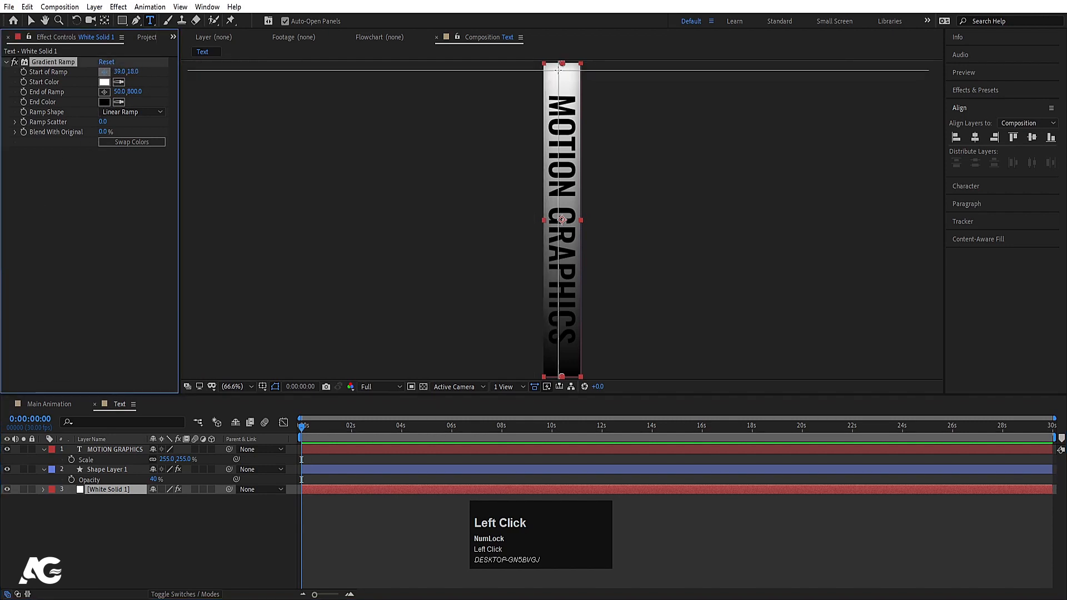
pyautogui.click(32, 20)
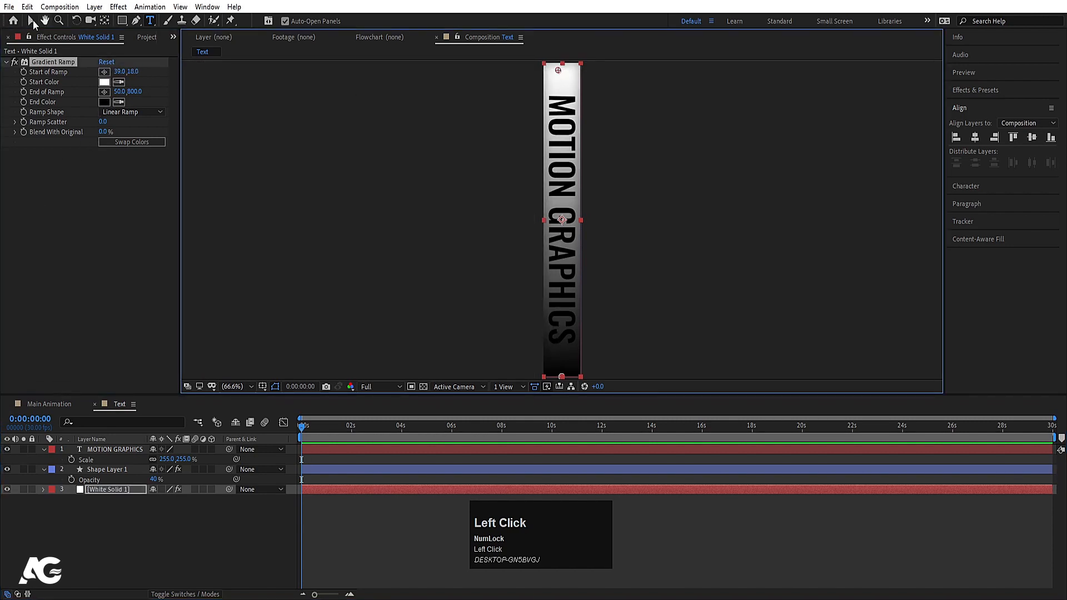
pyautogui.moveTo(557, 70); pyautogui.dragTo(567, 177)
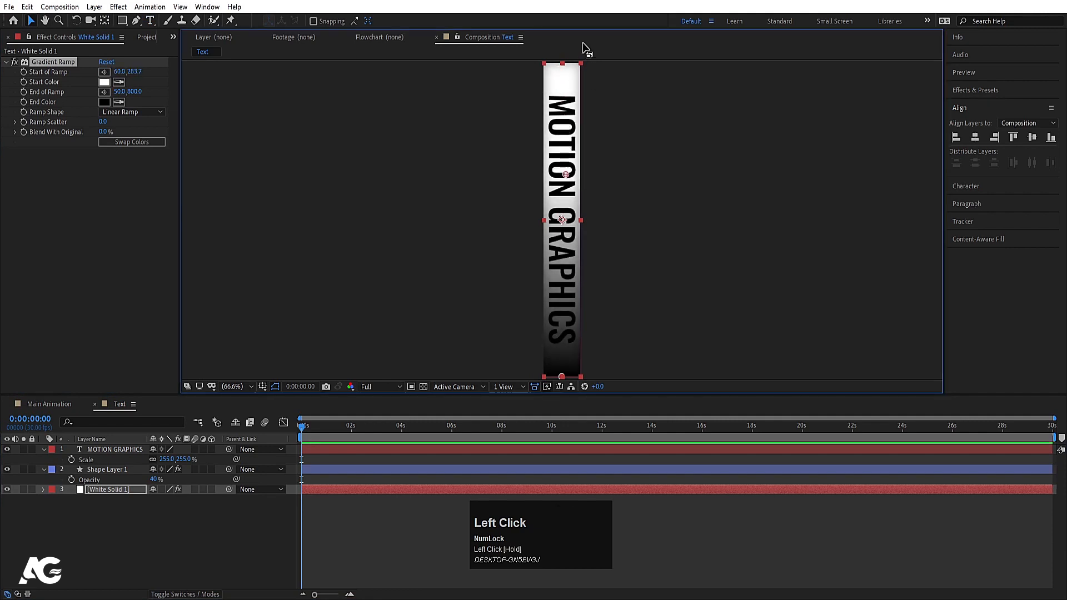
pyautogui.click(110, 560)
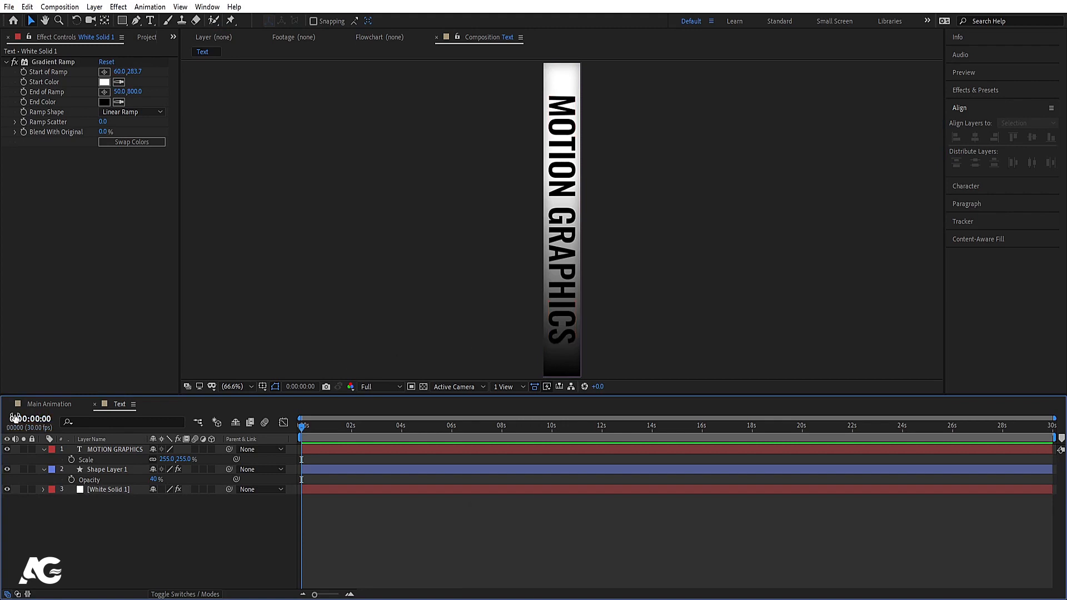
# Place the Text composition as a layer in the Main Animation composition
pyautogui.click(44, 405)
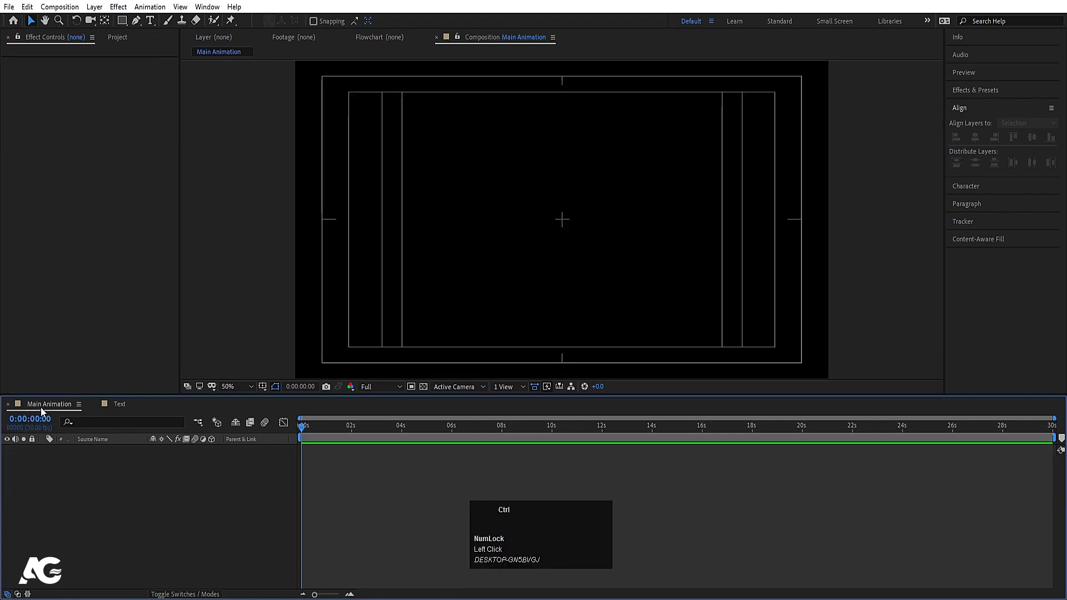
pyautogui.hotkey('ctrl', '0')
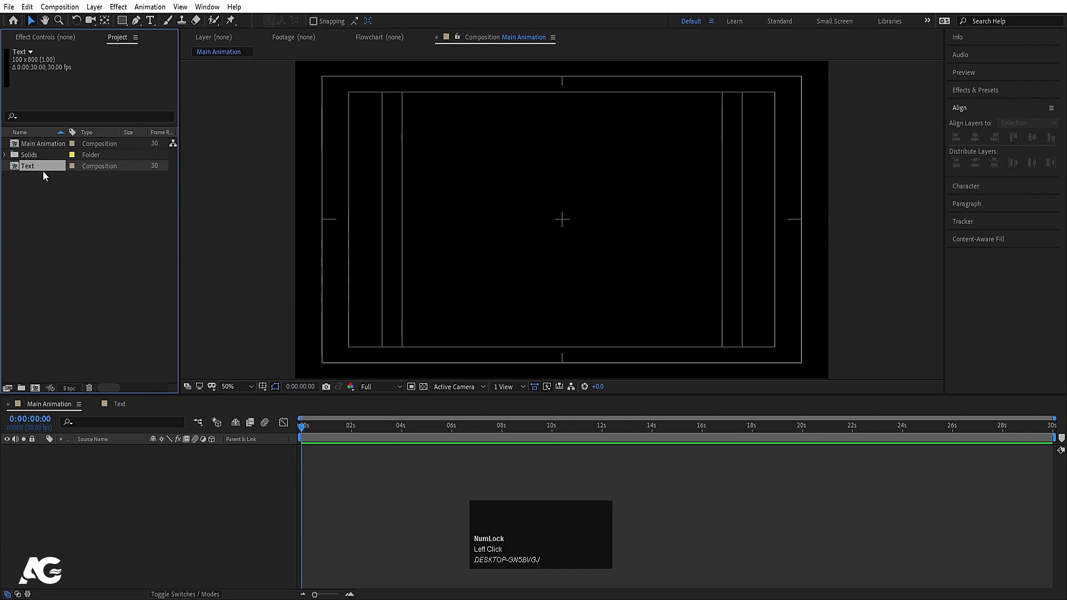
pyautogui.moveTo(38, 168); pyautogui.dragTo(171, 471)
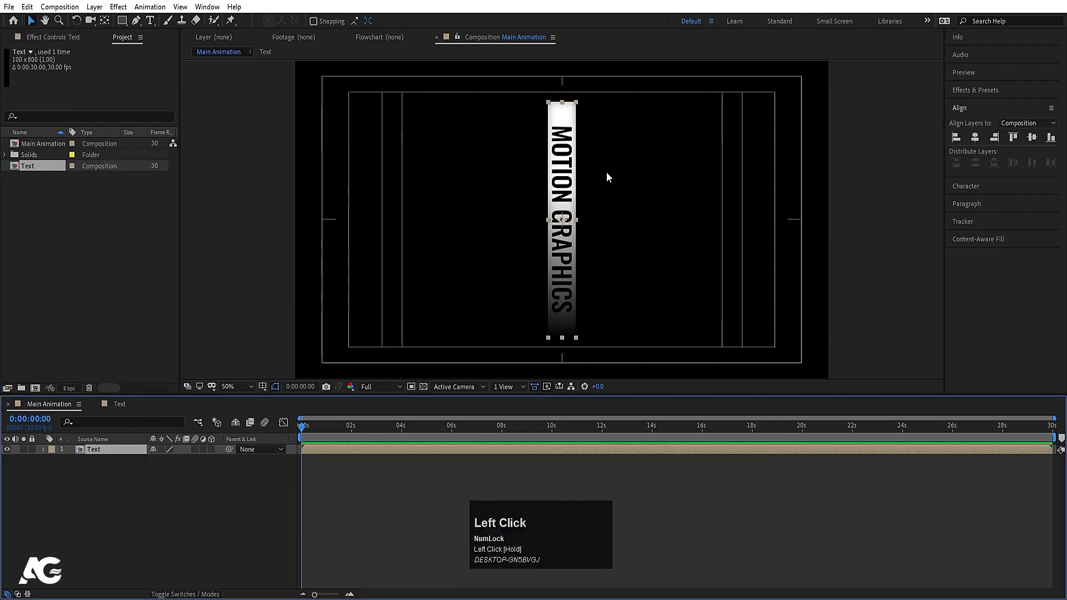
# Duplicate the Text layer and snap the copy flush against the left edge of the original strip
pyautogui.hotkey('ctrl', 'd')
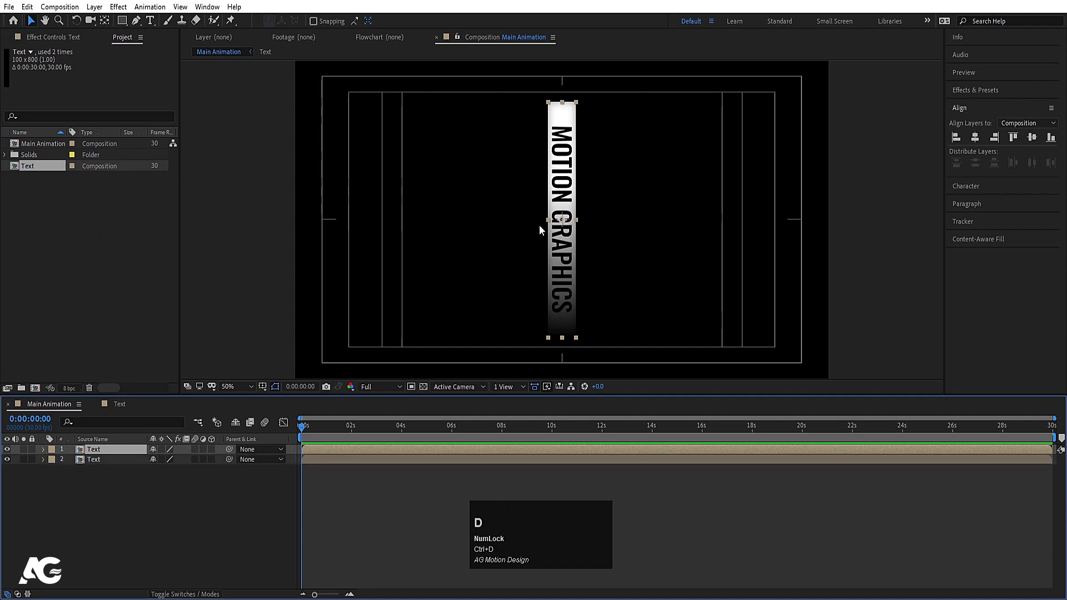
pyautogui.scroll(4, 573, 222)
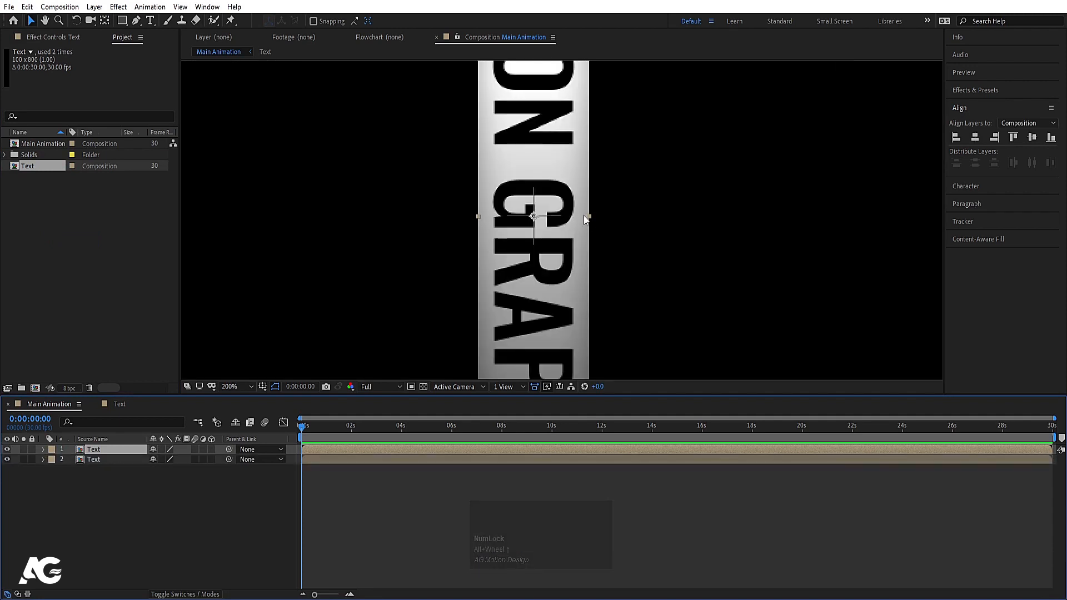
pyautogui.moveTo(587, 223); pyautogui.dragTo(479, 214)
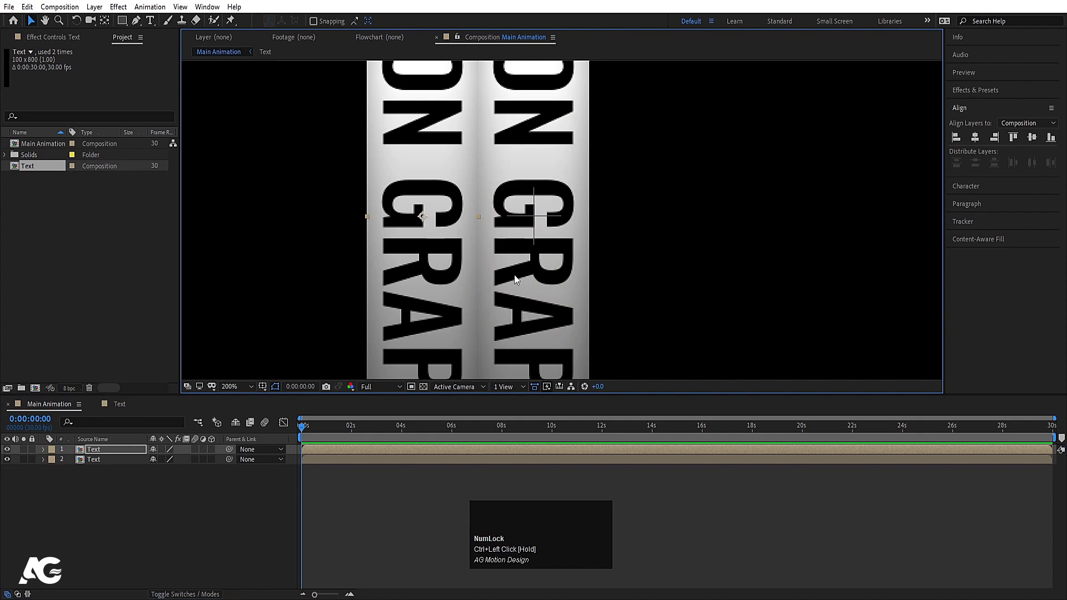
# Duplicate the central Text strip twice and snap the copies edge to edge along its right side, making a row of four
pyautogui.click(536, 228)
pyautogui.hotkey('ctrl', 'd')
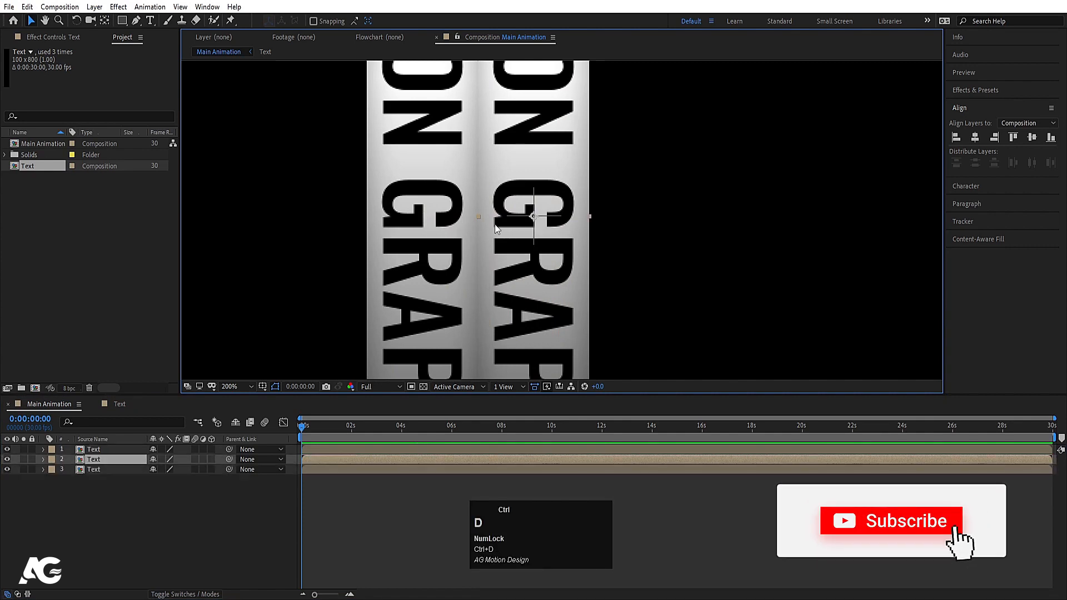
pyautogui.moveTo(482, 217); pyautogui.dragTo(701, 221)
pyautogui.hotkey('ctrl', 'd')
pyautogui.click(857, 233)
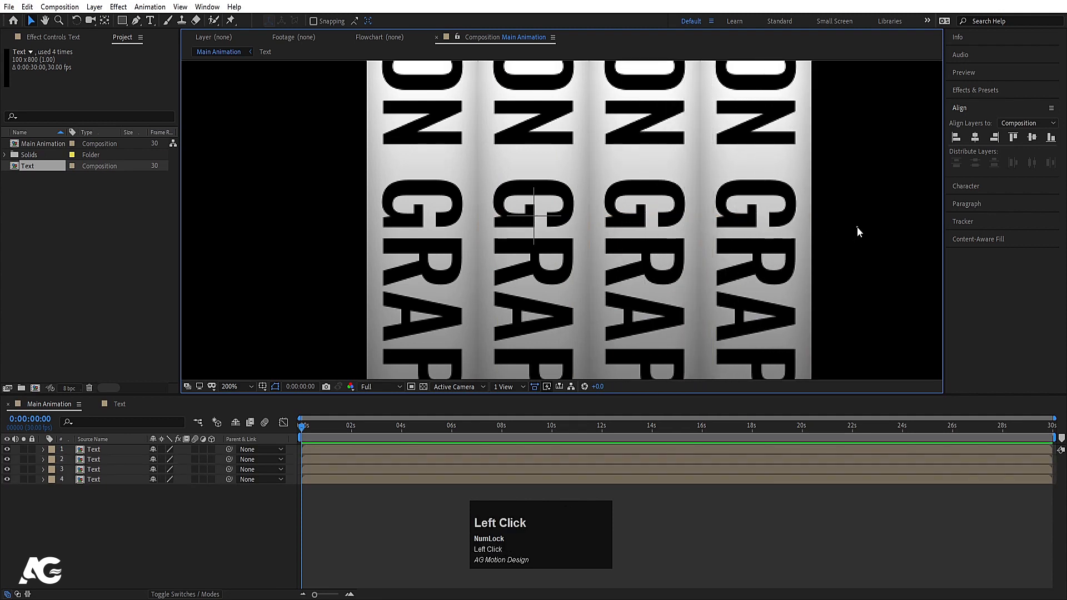
# Parent the outermost strip on the right to the Text strip directly beside it
pyautogui.click(766, 245)
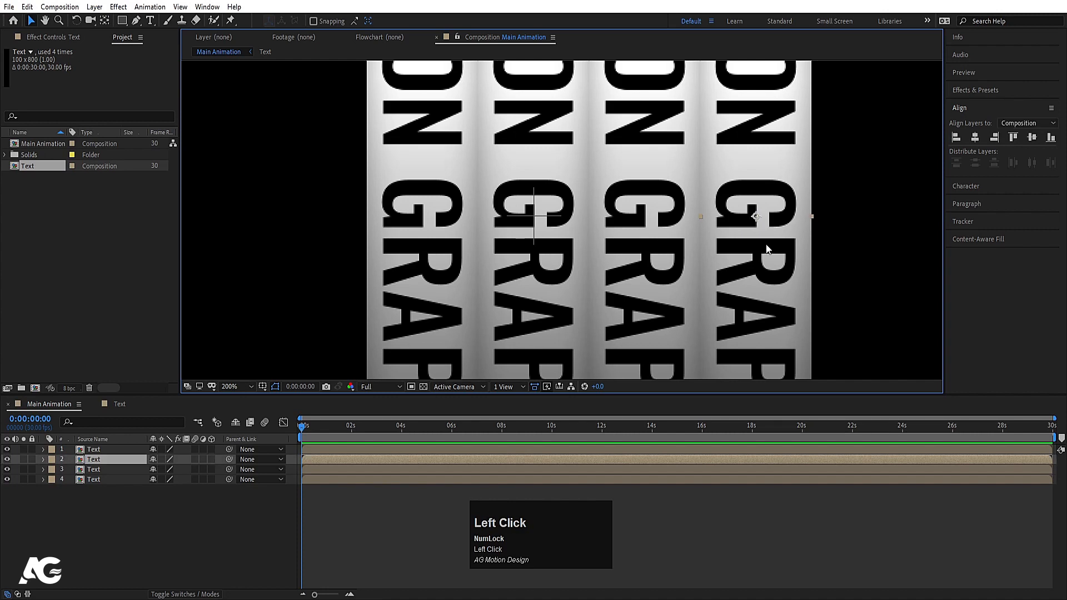
pyautogui.keyDown('shift'); pyautogui.click(653, 256); pyautogui.keyUp('shift')
pyautogui.moveTo(101, 462); pyautogui.dragTo(102, 448)
pyautogui.click(134, 515)
pyautogui.click(102, 458)
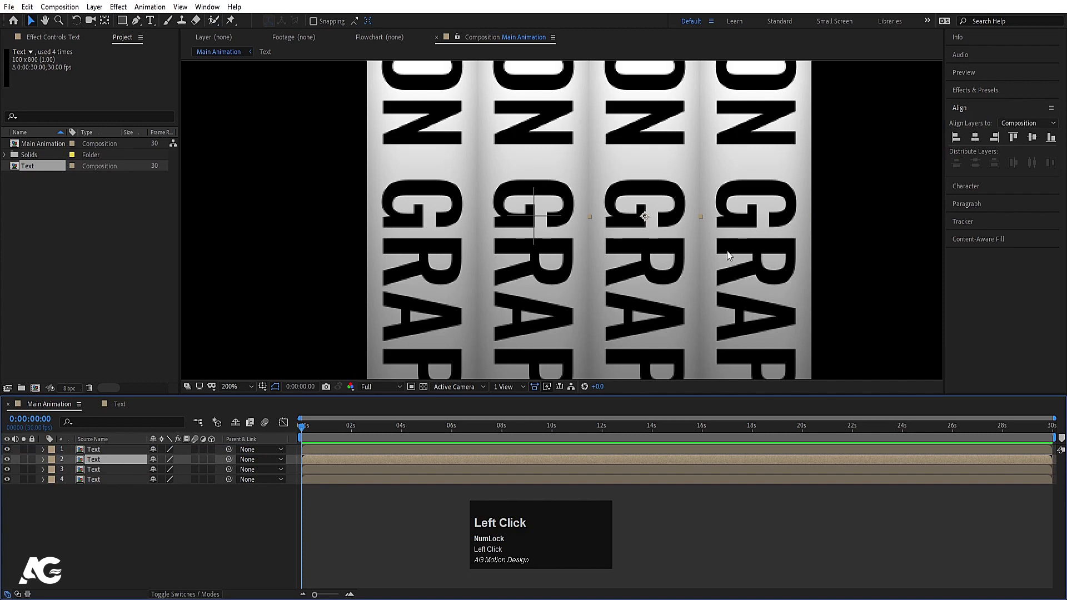
pyautogui.click(104, 447)
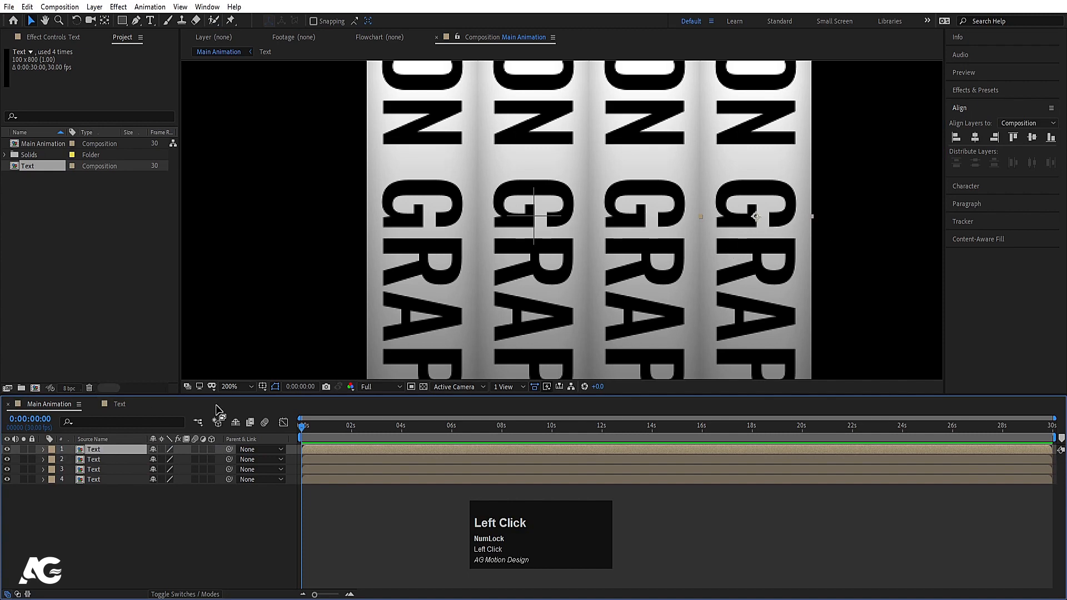
pyautogui.moveTo(230, 449); pyautogui.dragTo(111, 459)
# Parent the leftmost strip and the strip right of the central one to the central Text strip, layer 4
pyautogui.click(441, 264)
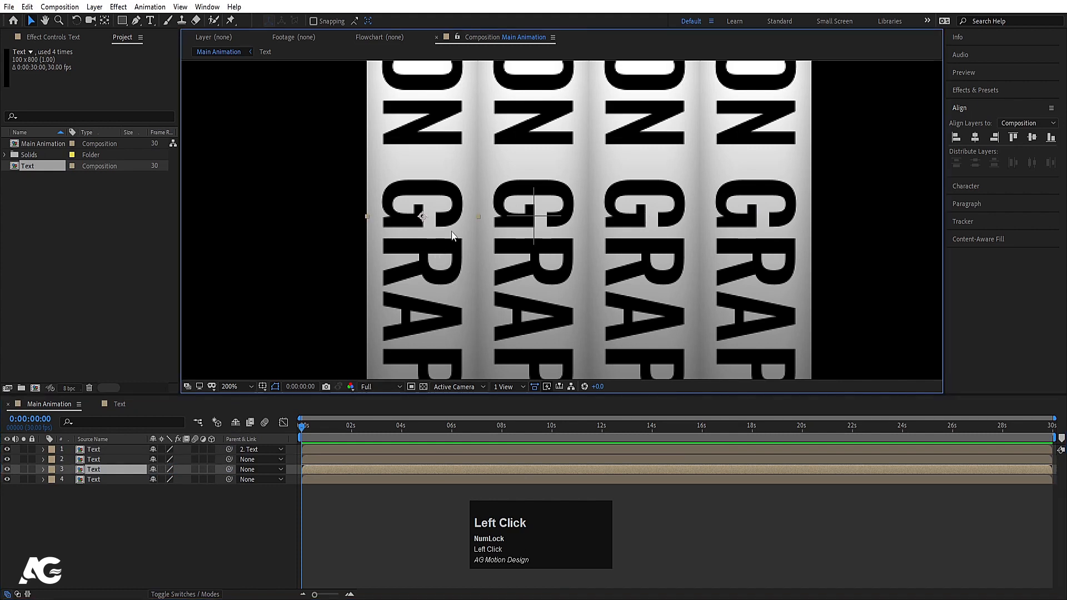
pyautogui.moveTo(232, 469); pyautogui.dragTo(134, 482)
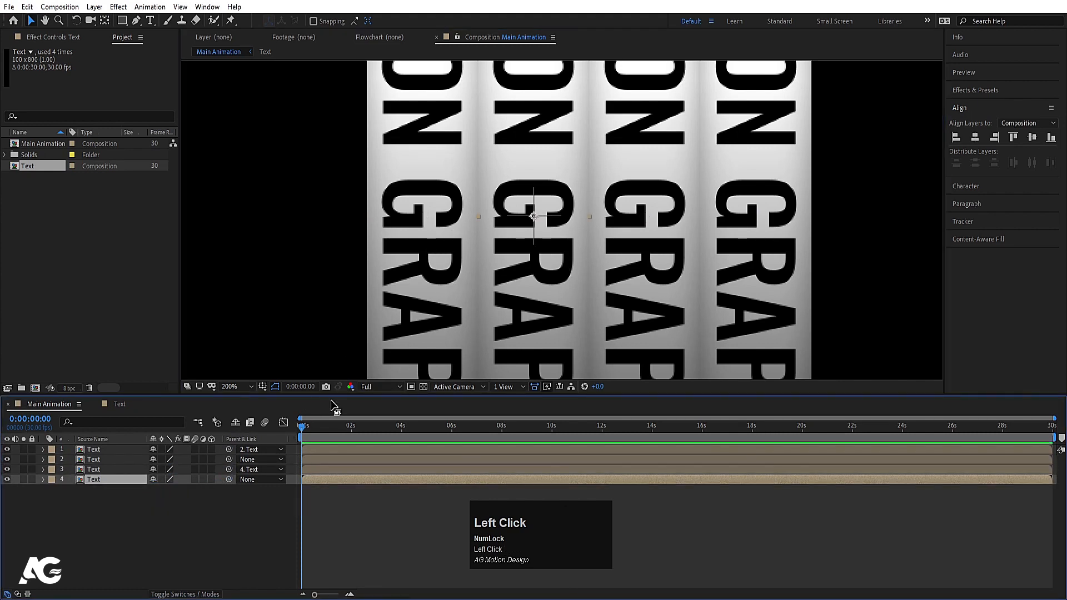
pyautogui.click(113, 459)
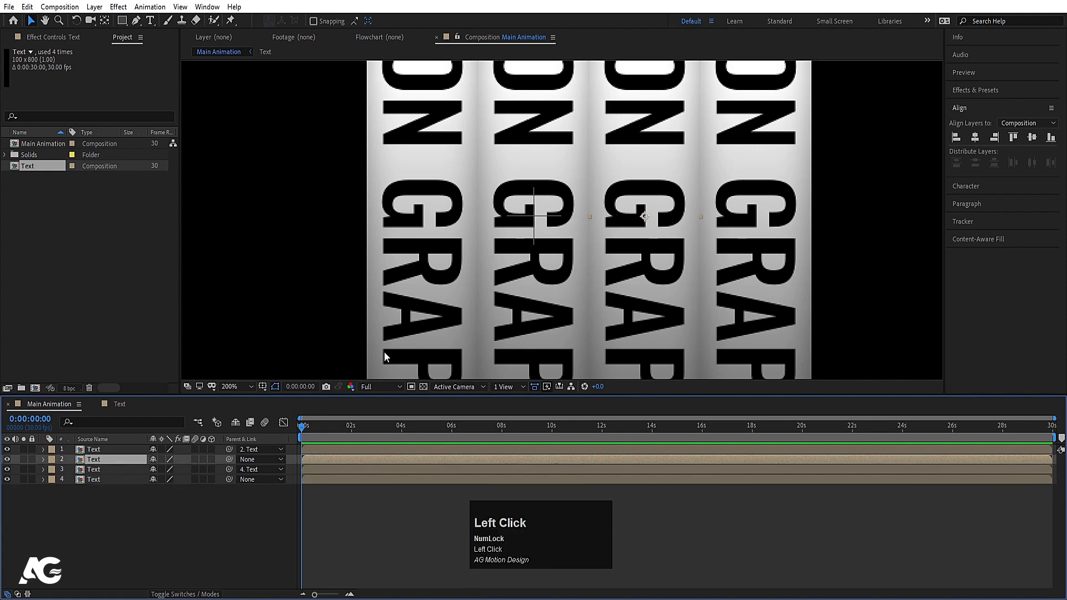
pyautogui.click(639, 269)
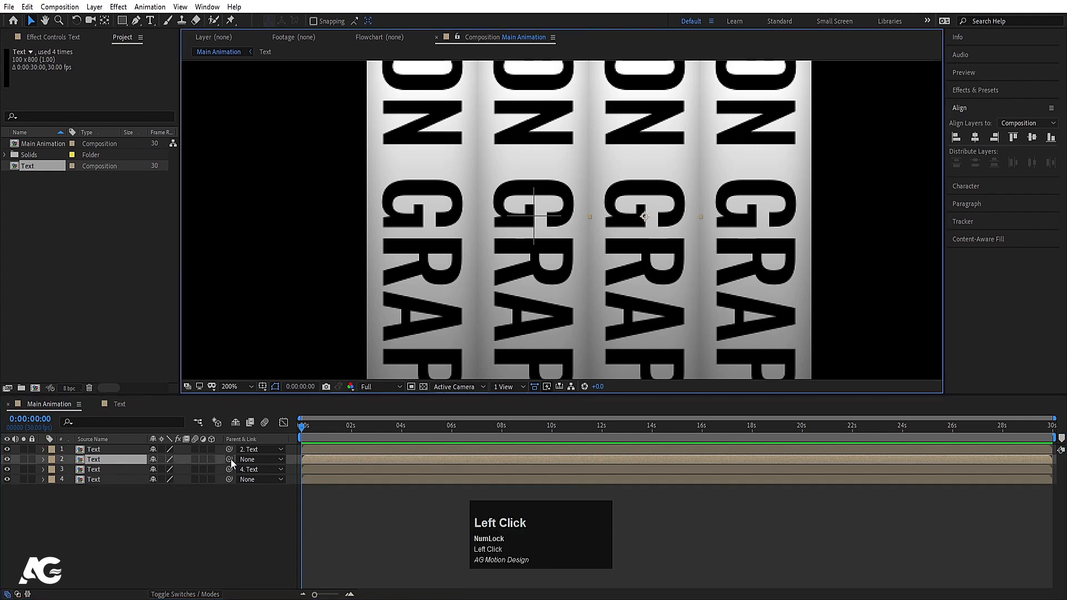
pyautogui.moveTo(230, 459); pyautogui.dragTo(105, 478)
pyautogui.scroll(-2, 461, 263)
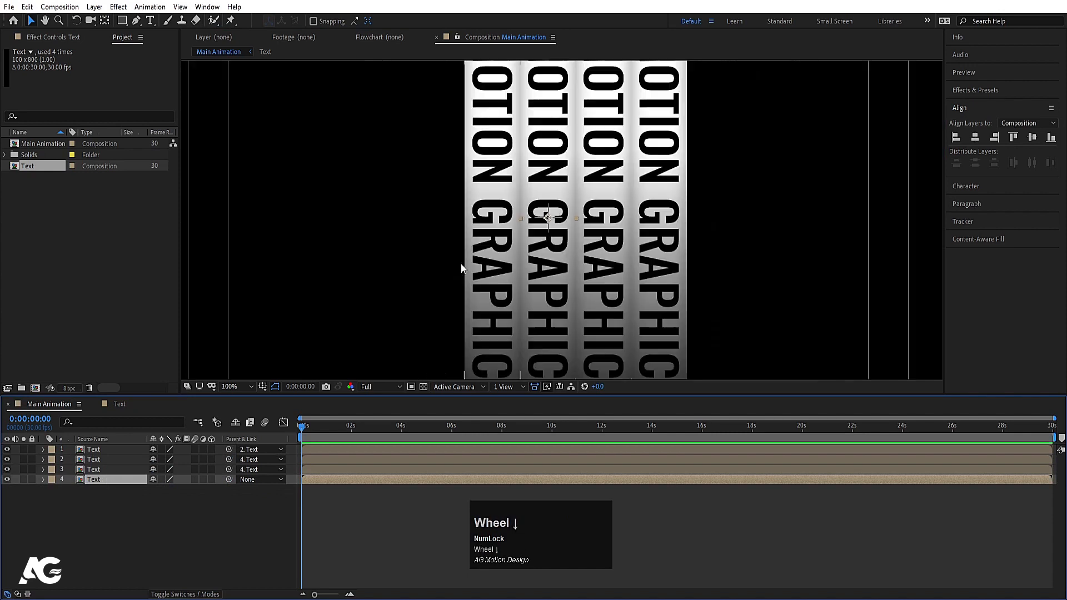
pyautogui.click(614, 207)
pyautogui.keyDown('shift'); pyautogui.click(483, 242); pyautogui.keyUp('shift')
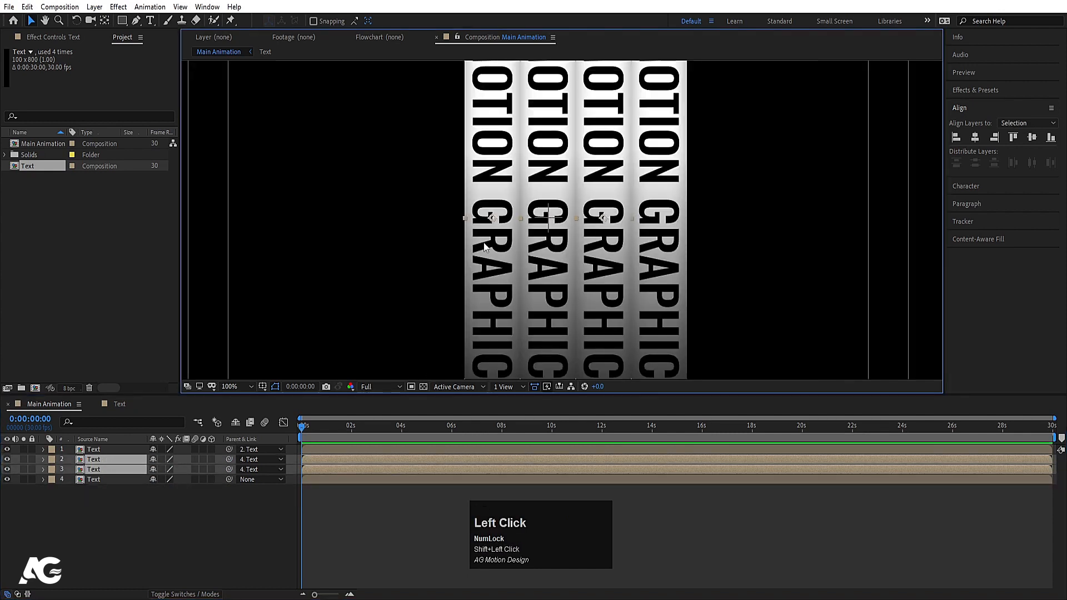
pyautogui.click(541, 259)
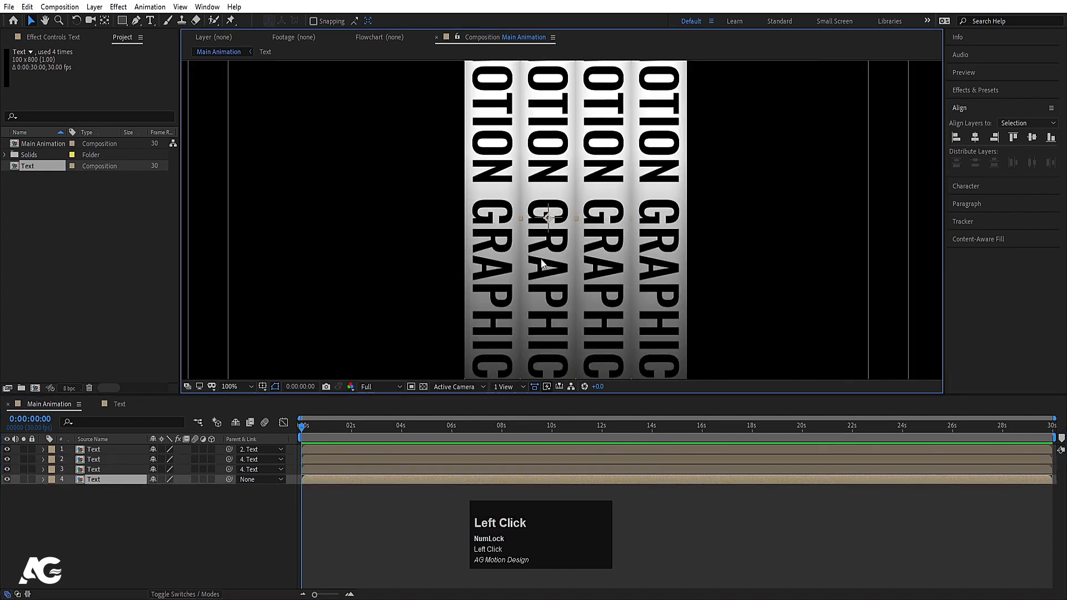
pyautogui.click(662, 290)
pyautogui.click(597, 214)
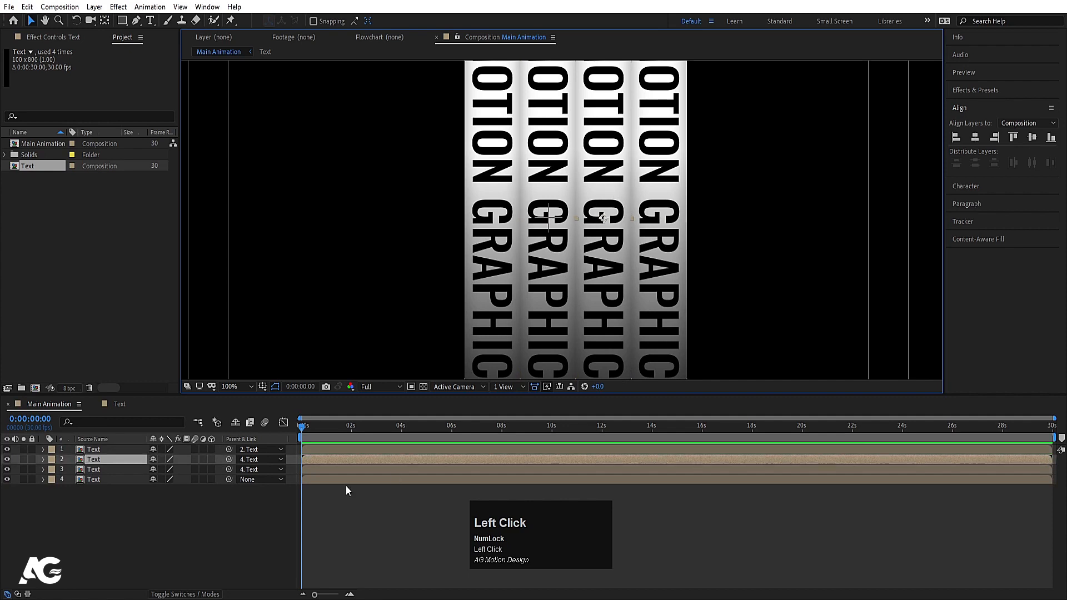
pyautogui.click(148, 513)
pyautogui.hotkey('ctrl', 'a')
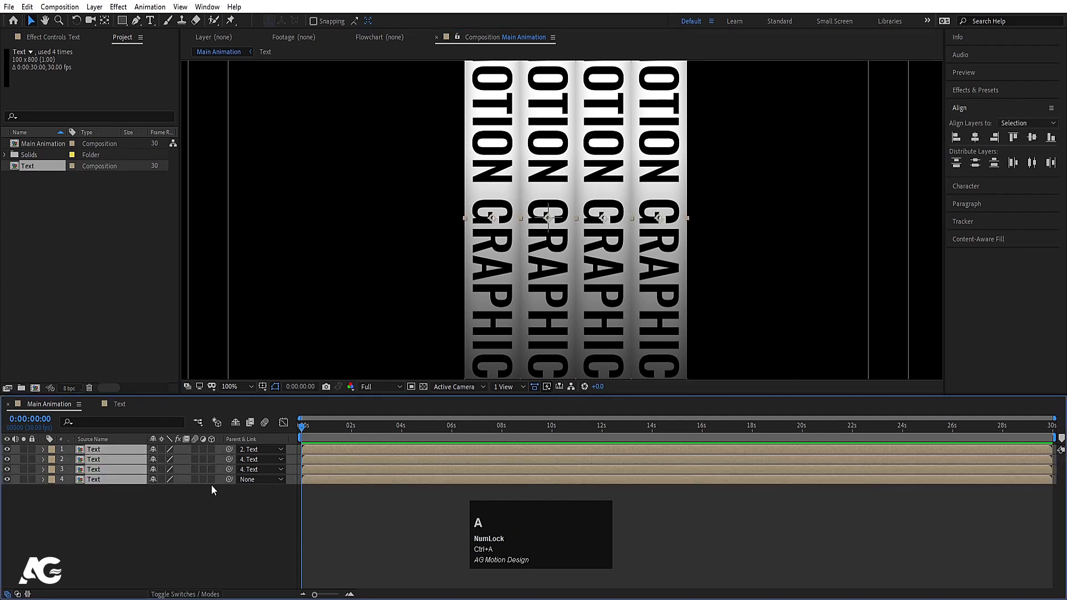
pyautogui.click(212, 479)
pyautogui.click(127, 499)
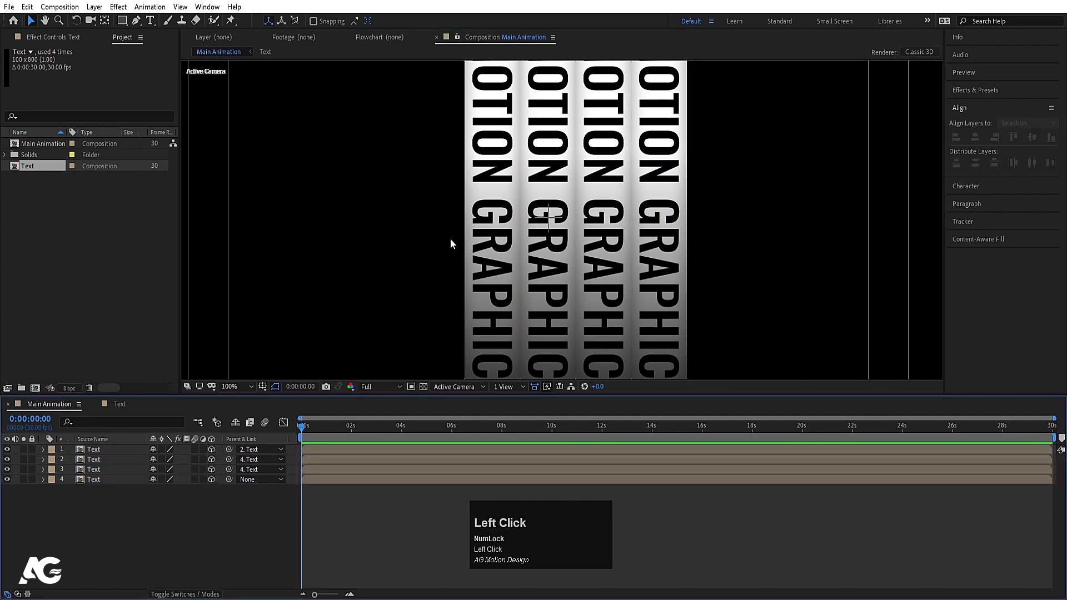
pyautogui.click(479, 244)
pyautogui.press('r')
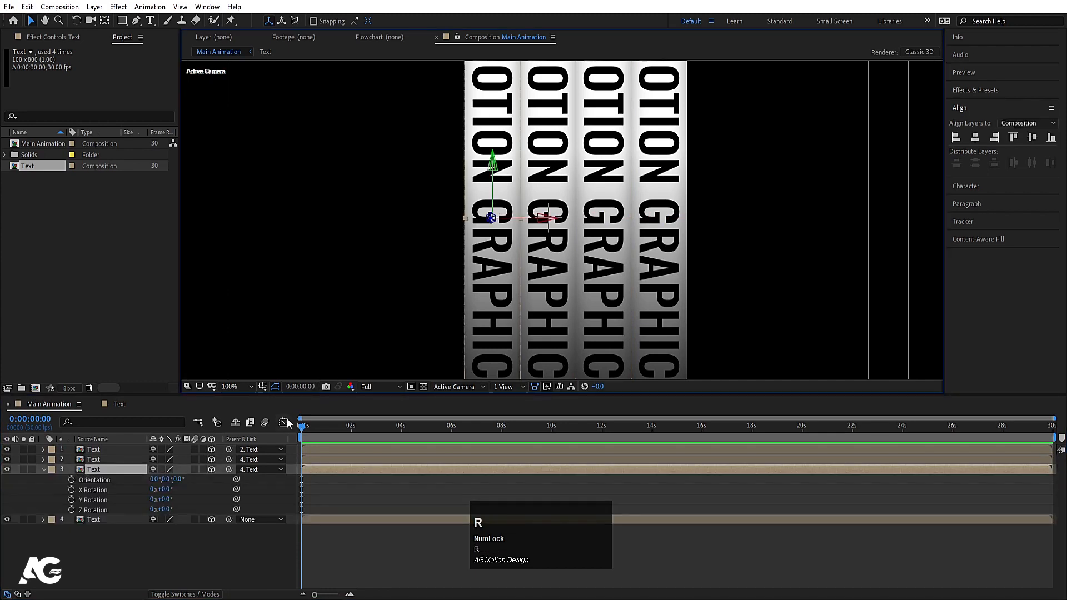
pyautogui.press('r')
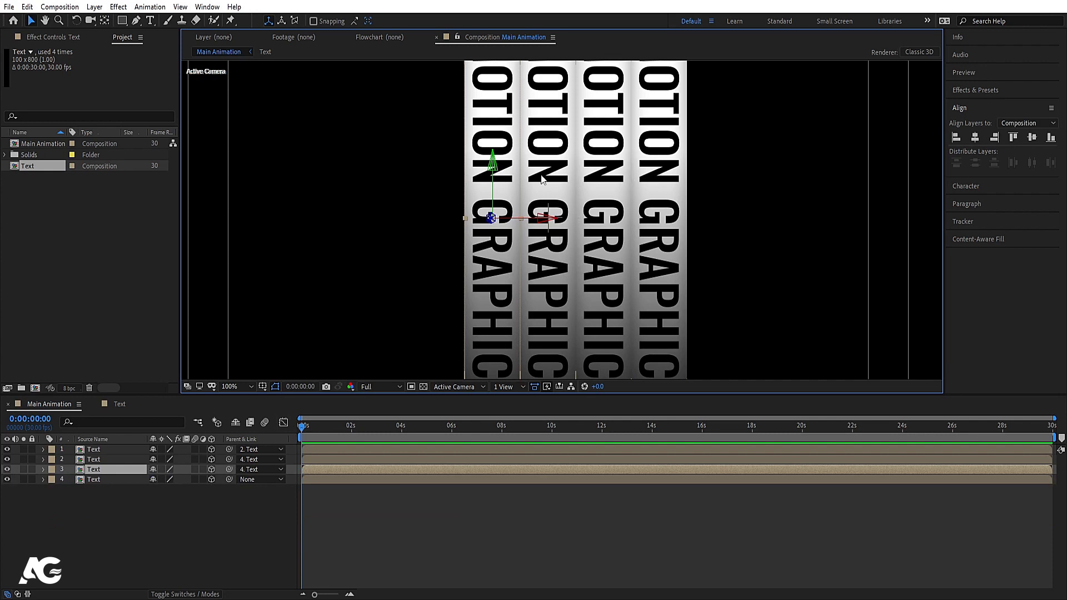
pyautogui.hotkey('ctrl', 'a')
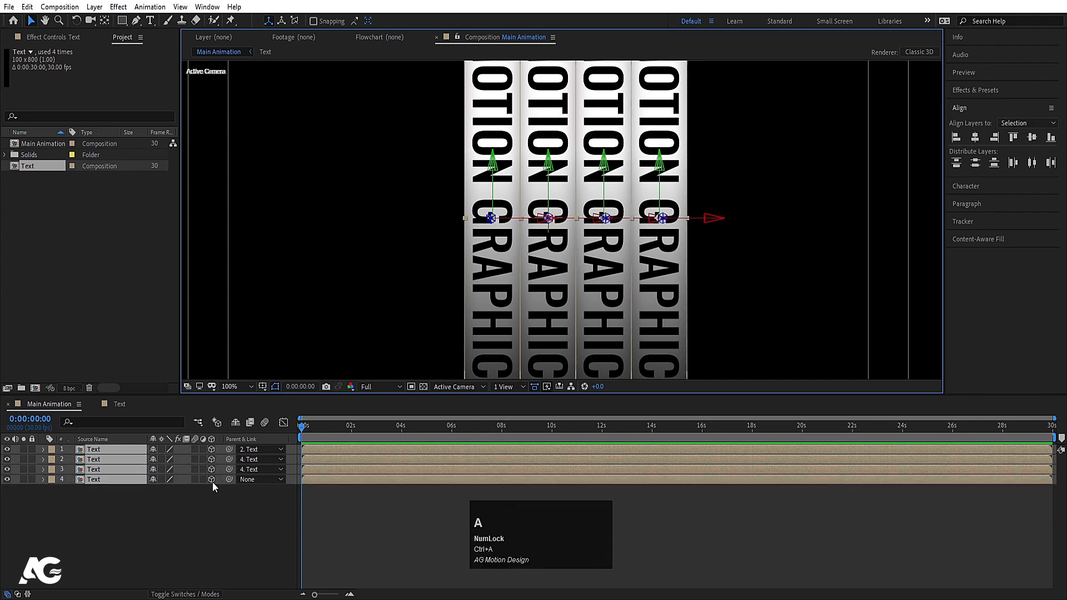
pyautogui.click(211, 479)
pyautogui.click(244, 500)
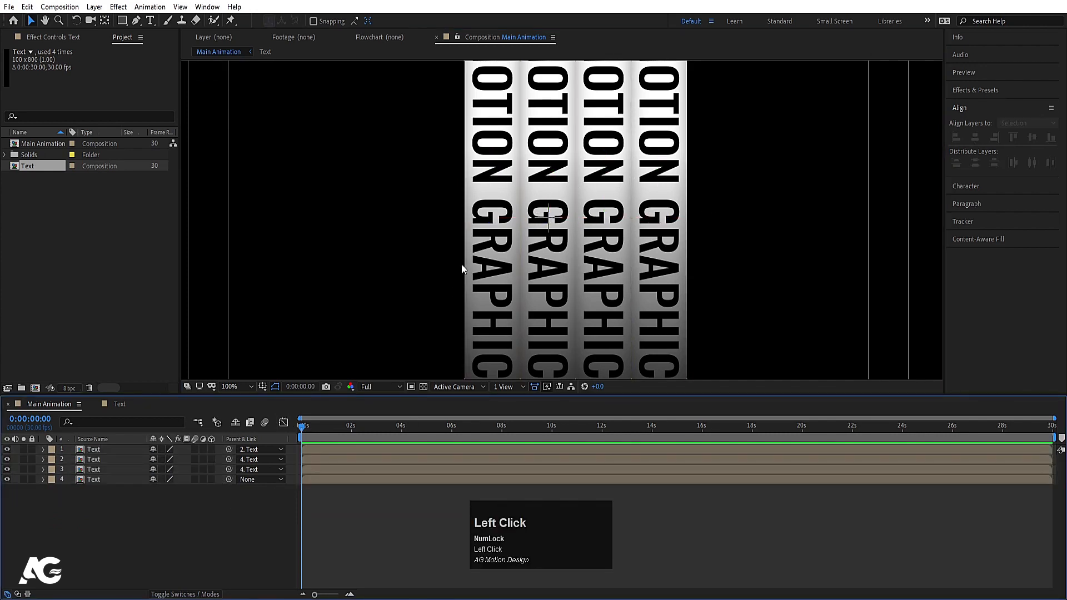
# Snap the leftmost strip's anchor point to its right edge and the anchor points of the two right-hand strips to their left edges
pyautogui.click(473, 225)
pyautogui.press('y')
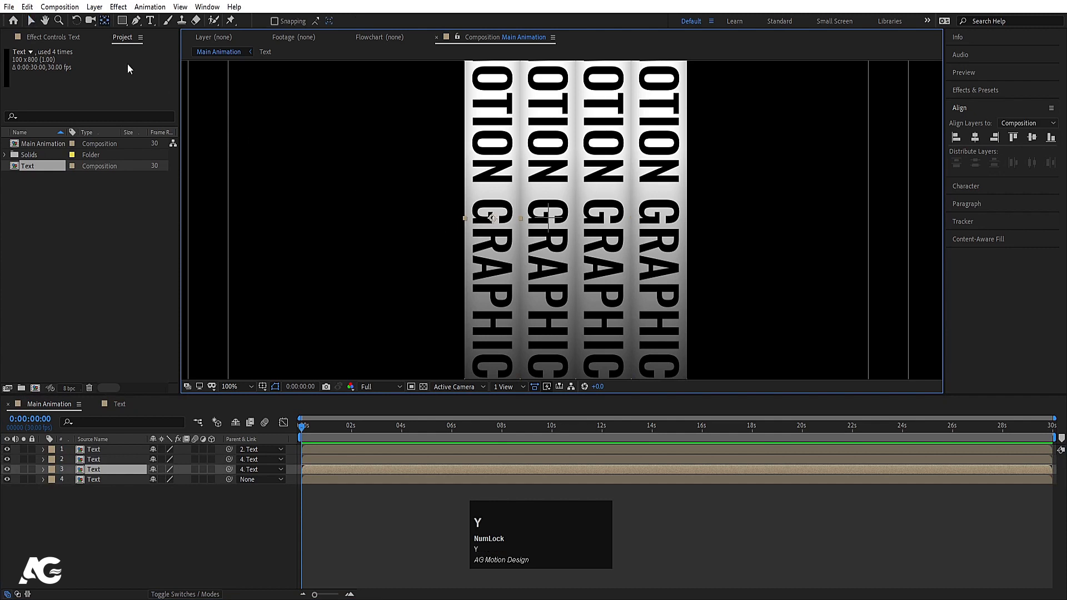
pyautogui.moveTo(493, 214); pyautogui.dragTo(512, 215)
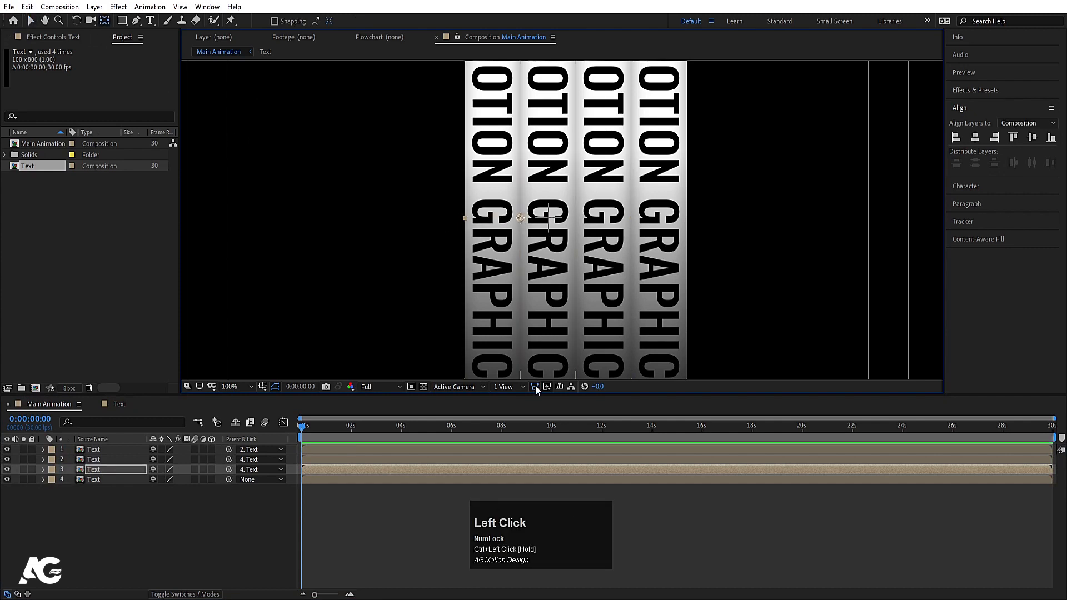
pyautogui.click(608, 224)
pyautogui.moveTo(608, 224); pyautogui.dragTo(581, 223)
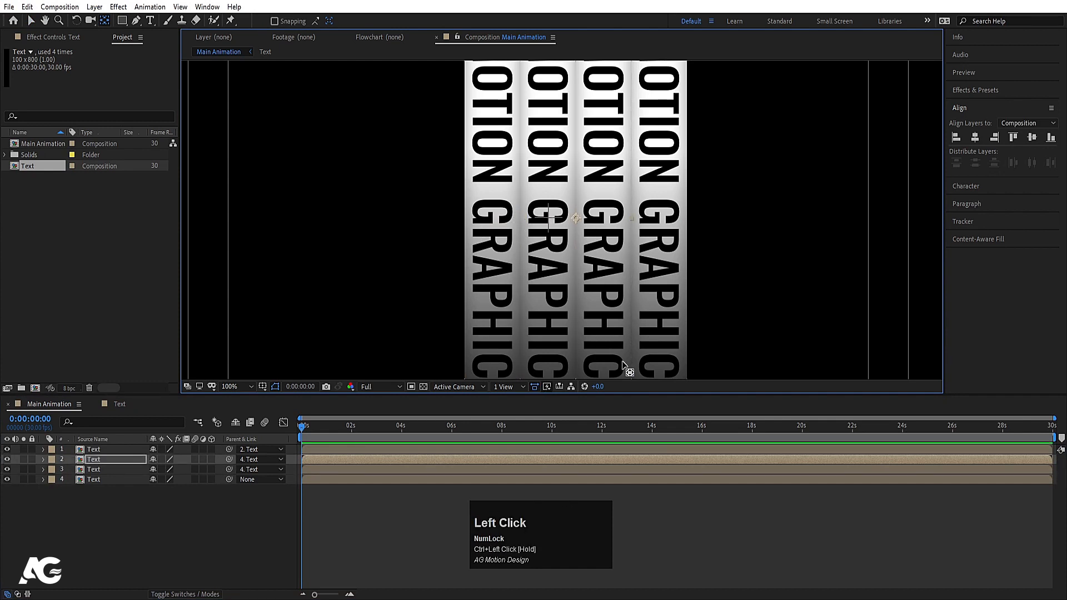
pyautogui.click(667, 245)
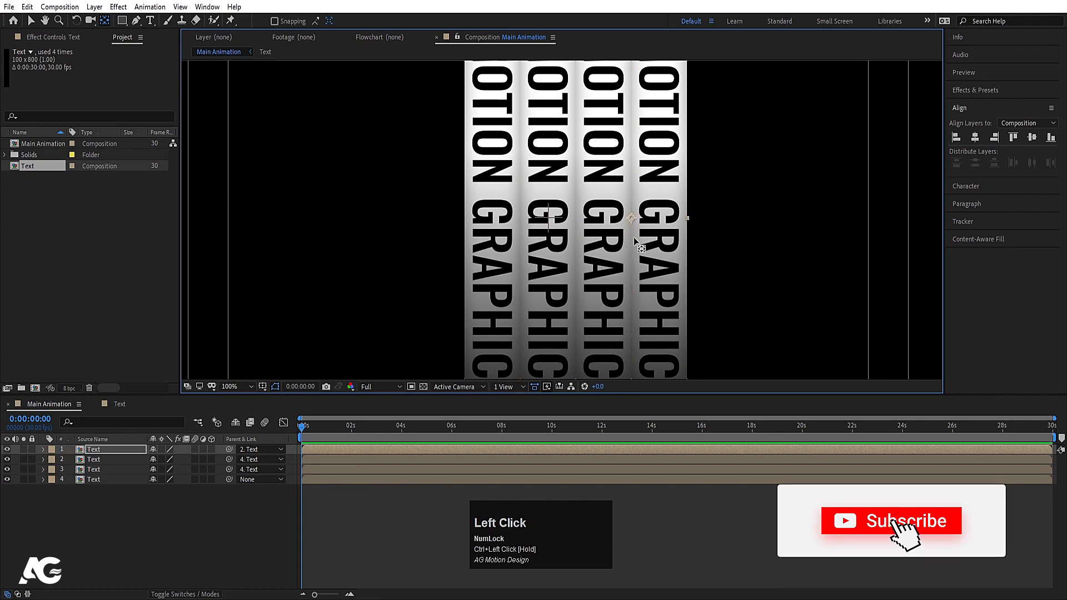
pyautogui.click(495, 209)
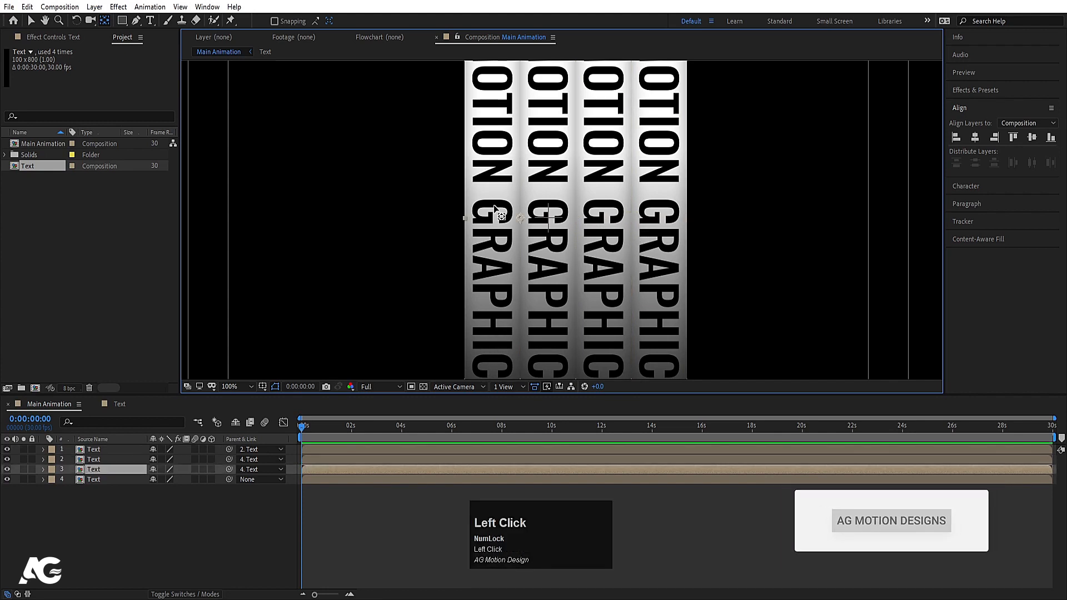
pyautogui.press('v')
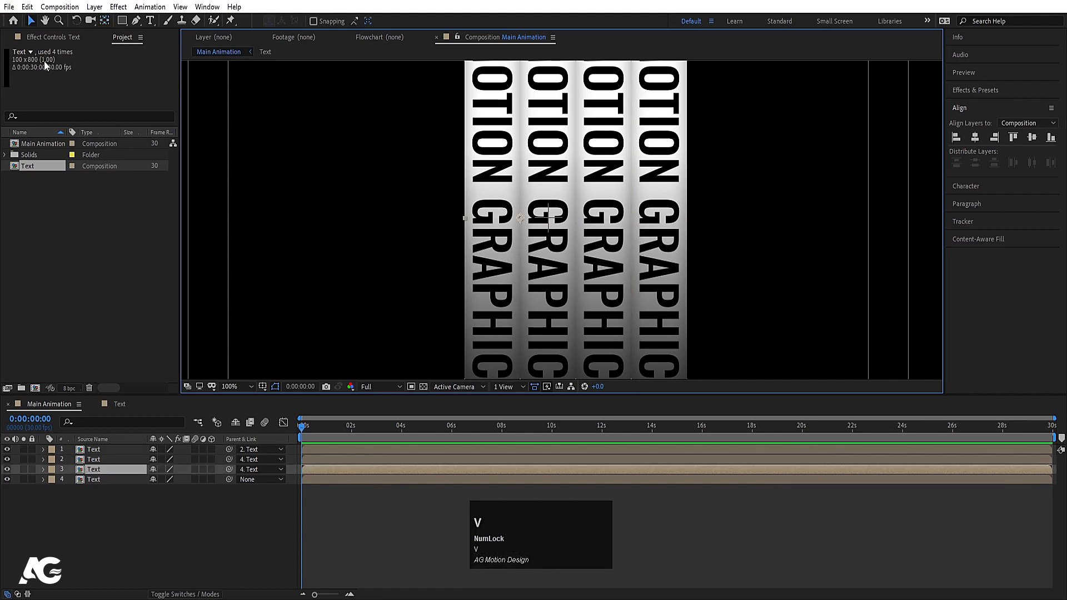
# Turn all four Text layers into 3D layers
pyautogui.hotkey('ctrl', 'a')
pyautogui.click(212, 479)
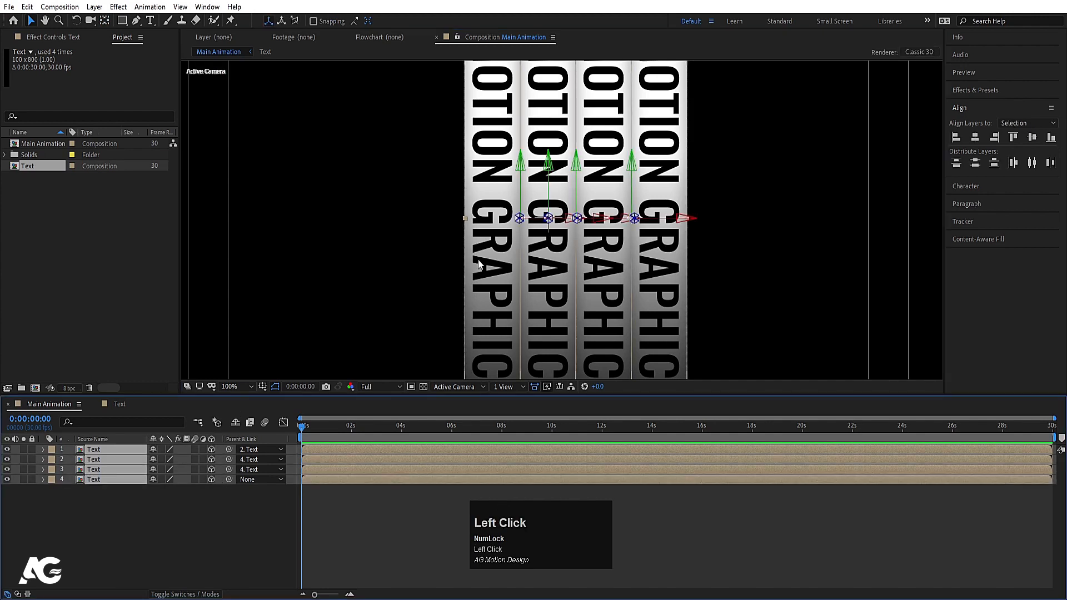
pyautogui.click(202, 526)
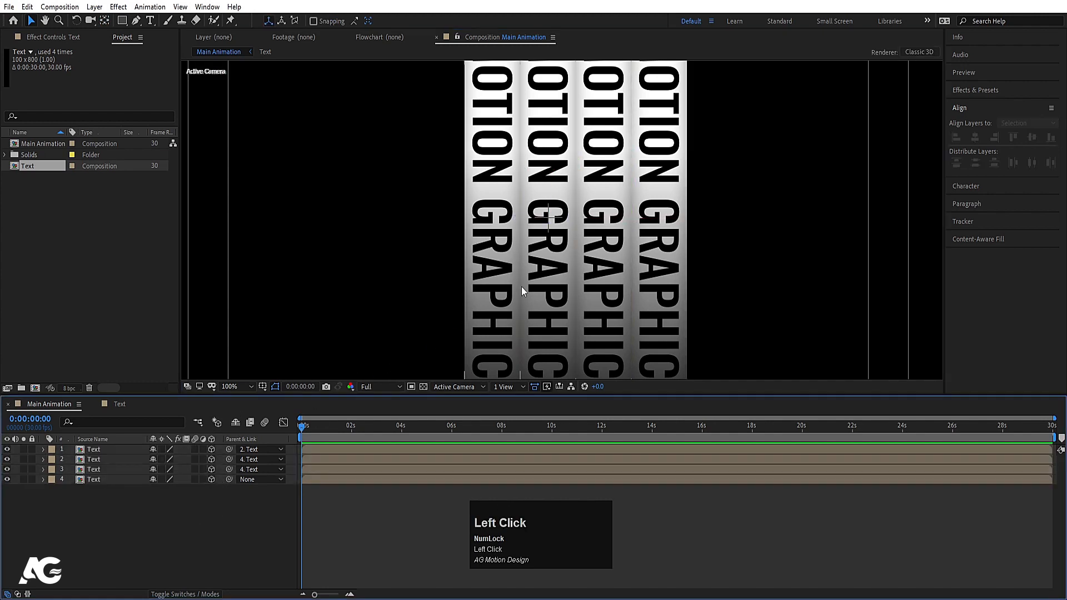
# Set the leftmost strip's Y Rotation to 90° so it folds around its right edge
pyautogui.click(481, 157)
pyautogui.press('r')
pyautogui.click(170, 499)
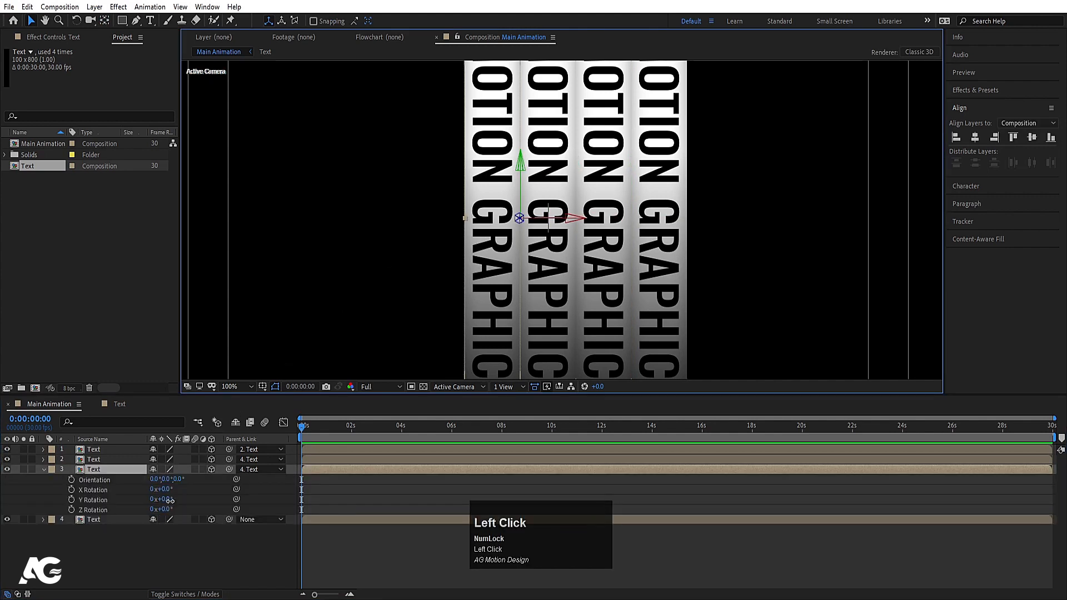
pyautogui.moveTo(169, 499); pyautogui.dragTo(190, 500)
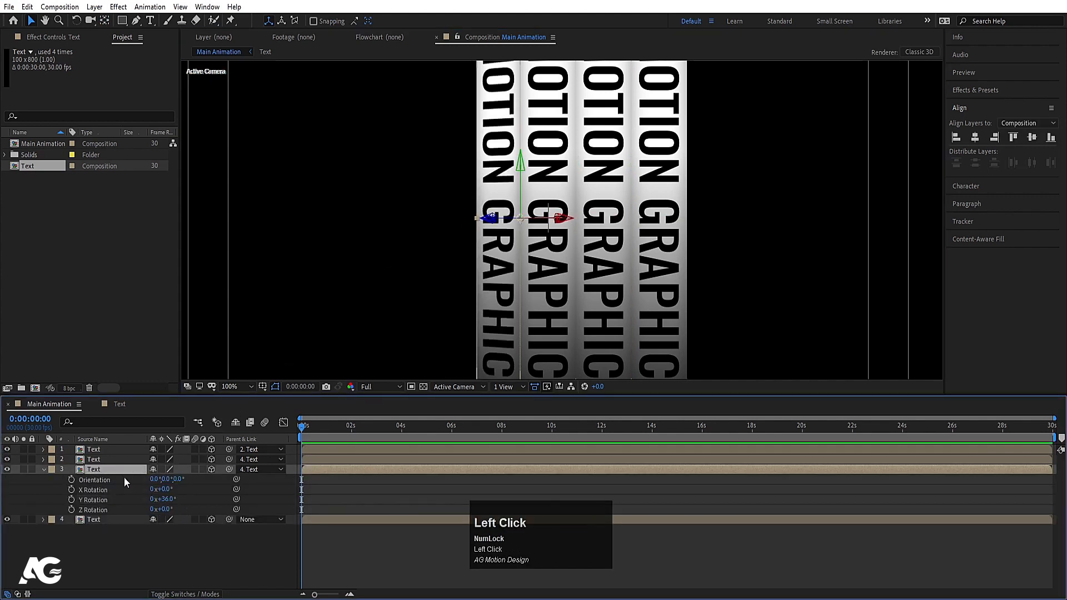
pyautogui.press('Return')
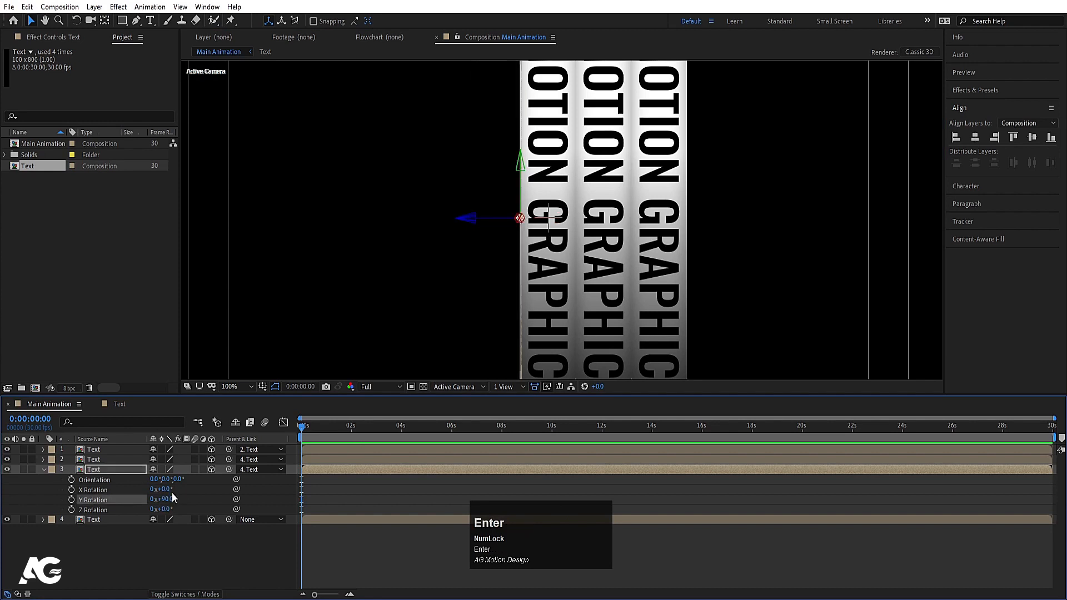
# Set the Y Rotation of the strip right of the central one to -90°
pyautogui.click(599, 202)
pyautogui.press('r')
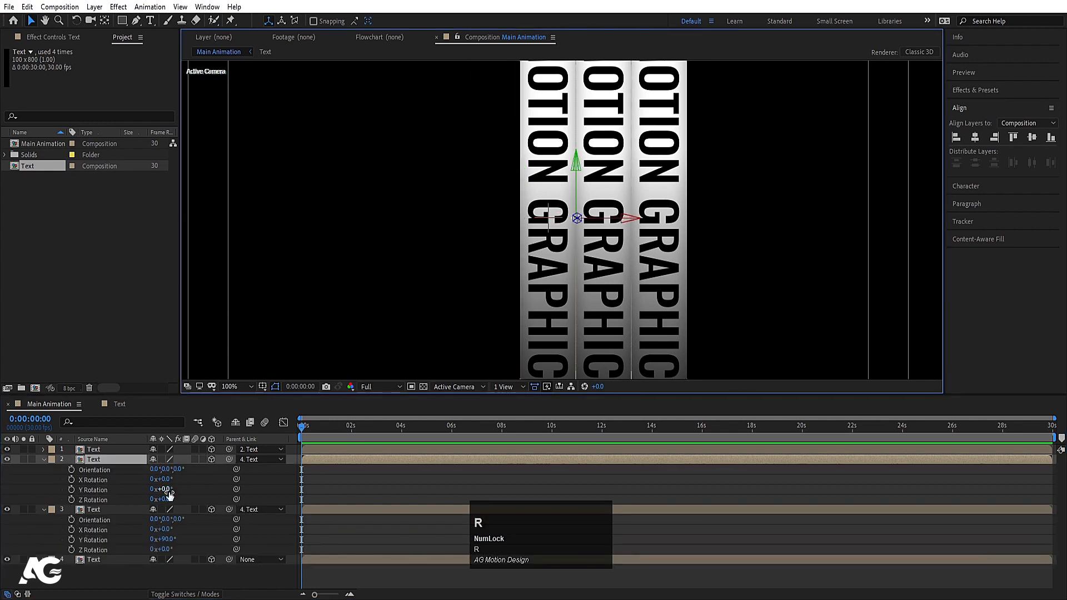
pyautogui.click(166, 490)
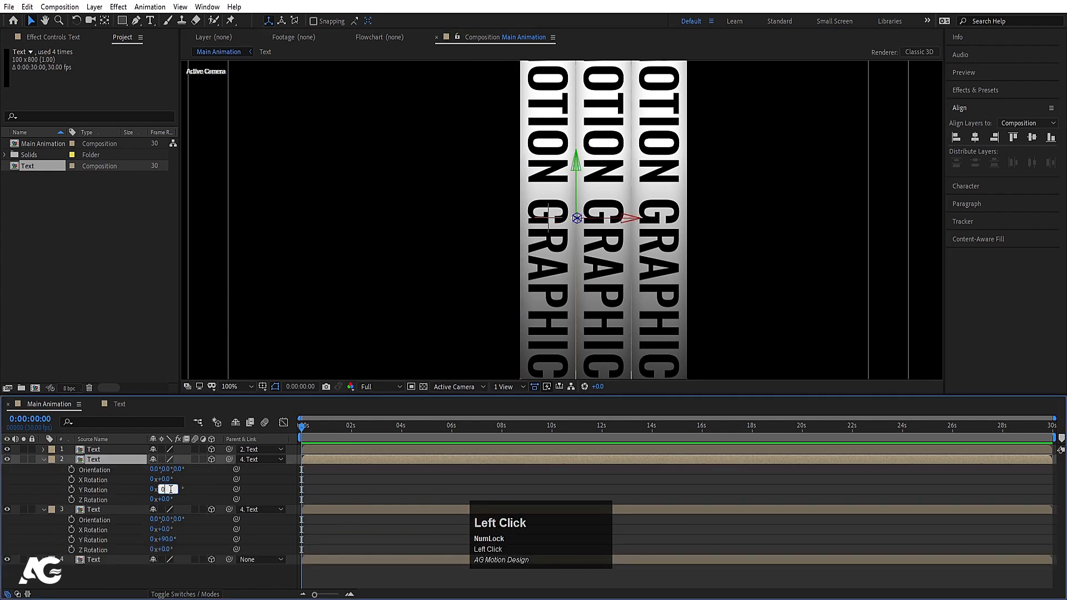
pyautogui.write('-90')
pyautogui.press('Return')
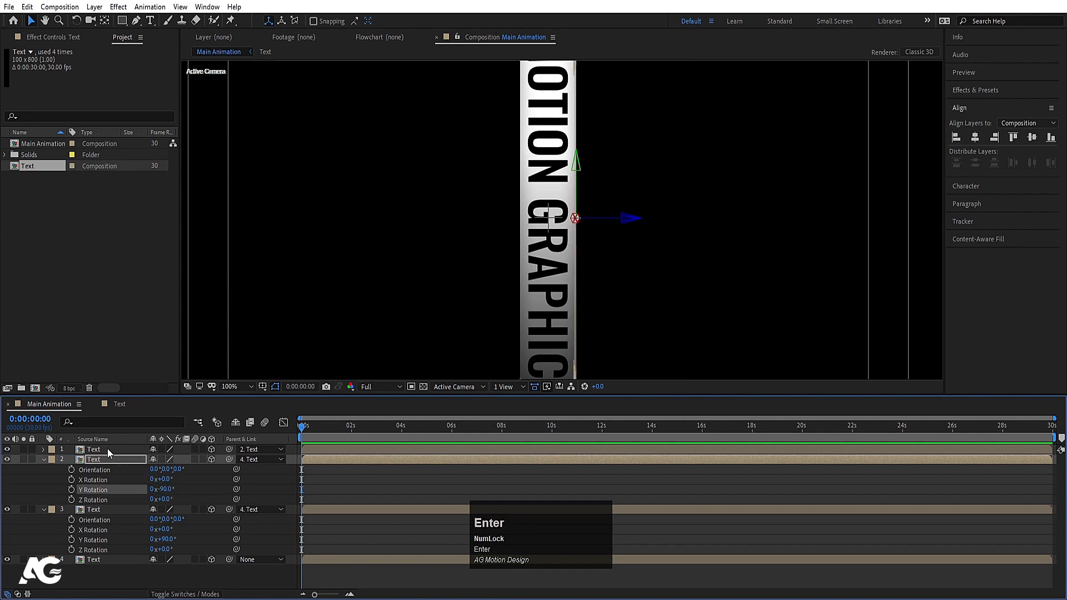
# Set the Y Rotation of the last strip, layer 1, to -90° to close the four-sided box
pyautogui.click(108, 448)
pyautogui.press('r')
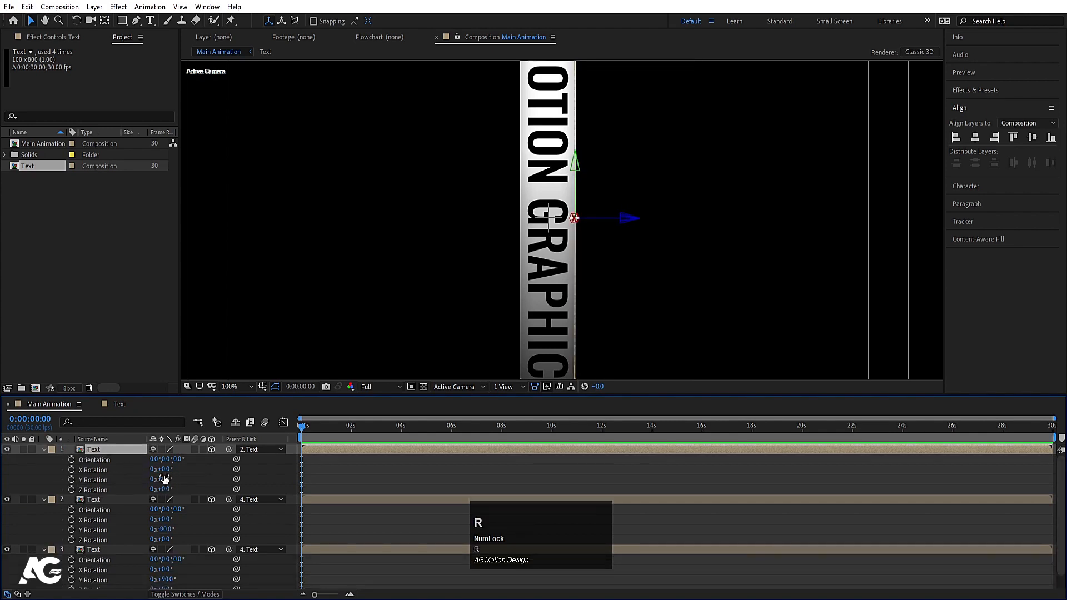
pyautogui.click(163, 479)
pyautogui.write('-90')
pyautogui.press('Return')
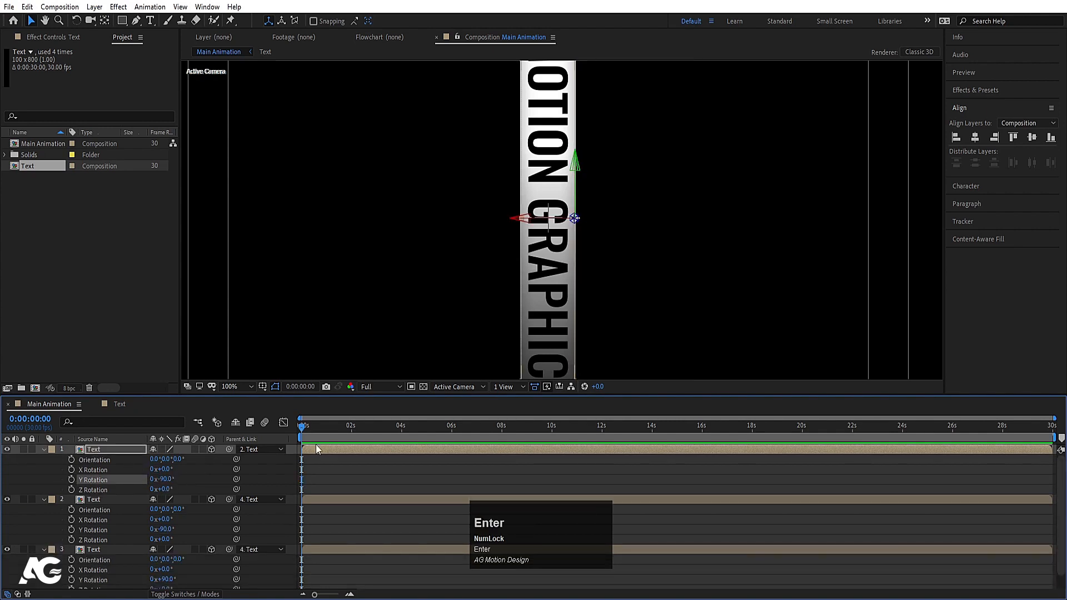
# Switch the composition to Custom View 1 and inspect the top corners of the folded text box up close
pyautogui.click(462, 385)
pyautogui.click(460, 496)
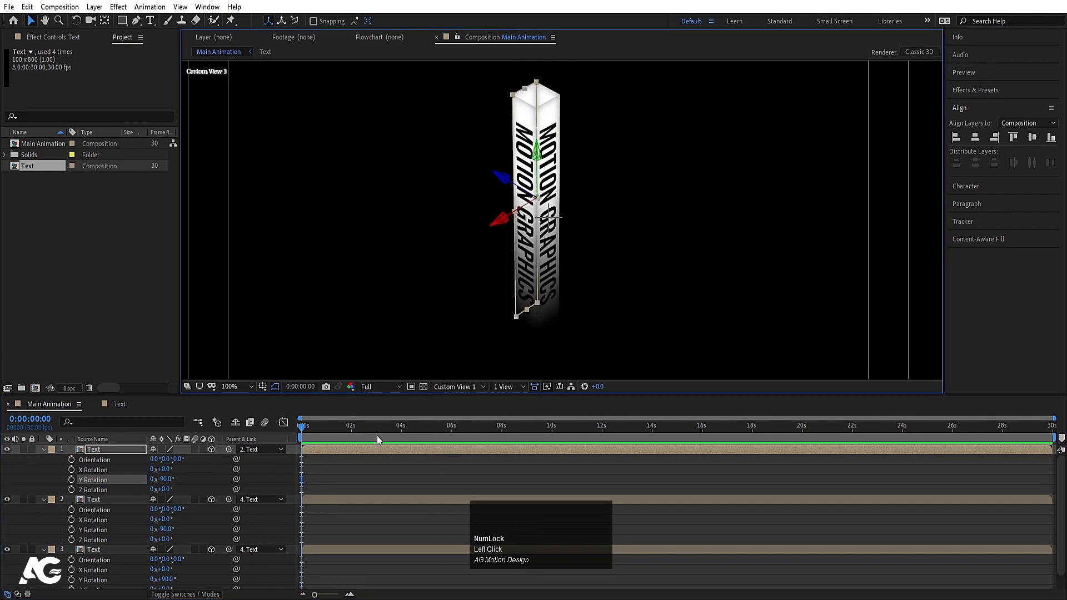
pyautogui.click(356, 465)
pyautogui.keyDown('alt'); pyautogui.scroll(5, 550, 70); pyautogui.keyUp('alt')
pyautogui.keyDown('alt'); pyautogui.scroll(-2, 550, 70); pyautogui.keyUp('alt')
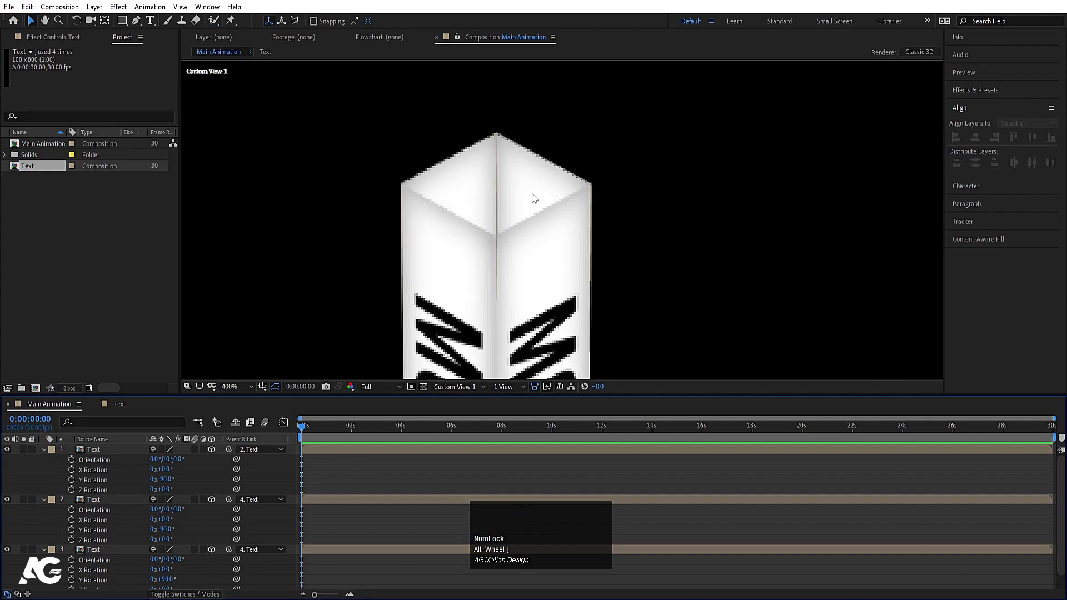
# Collapse the revealed layer properties and switch the composition to the Top view framed on the box's square outline
pyautogui.click(382, 479)
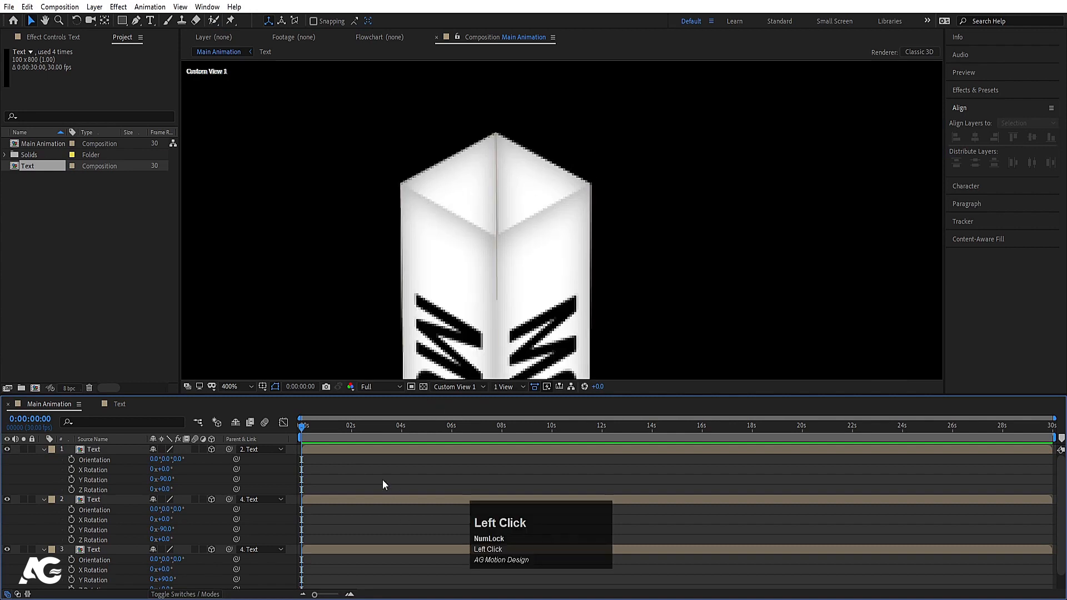
pyautogui.press('u')
pyautogui.click(444, 387)
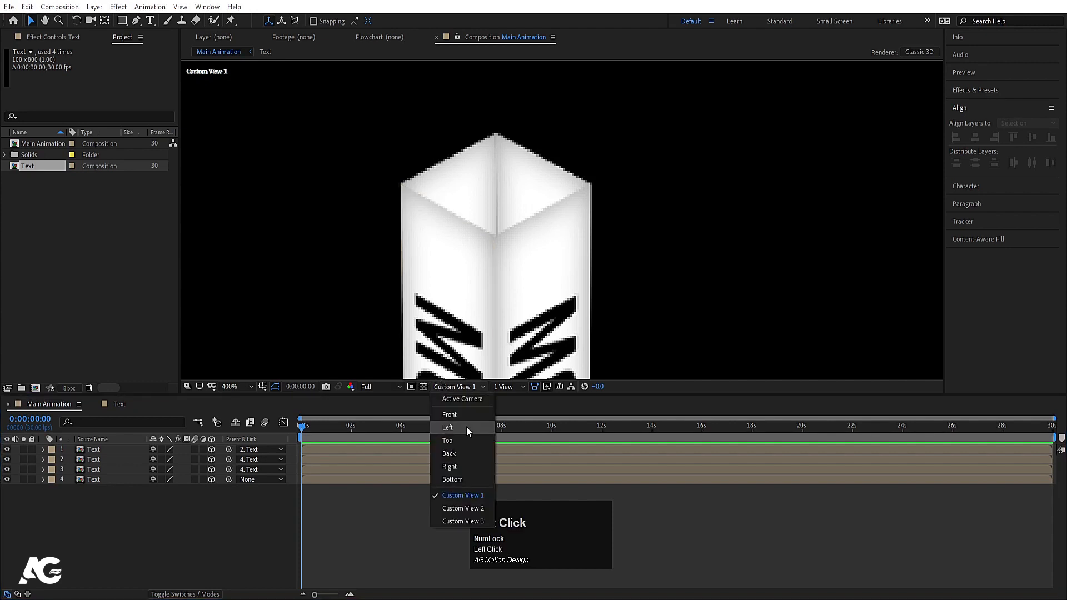
pyautogui.click(450, 441)
pyautogui.scroll(-8, 421, 171)
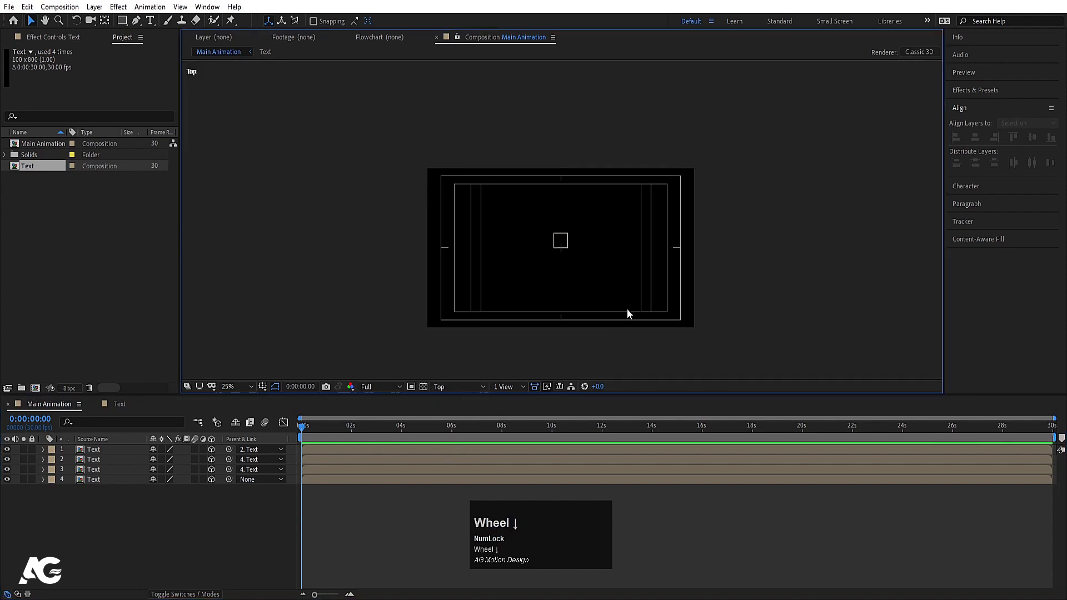
pyautogui.scroll(4, 508, 223)
pyautogui.moveTo(686, 267); pyautogui.dragTo(496, 234)
pyautogui.scroll(2, 509, 236)
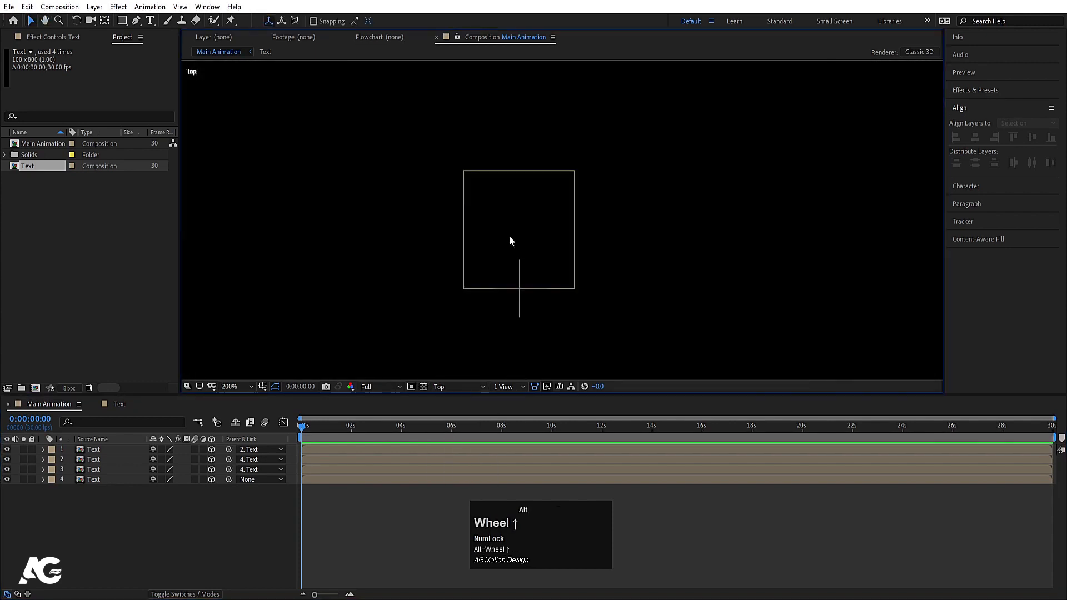
# Set up the Rectangle tool with no stroke and a white FFFFFF fill
pyautogui.click(122, 20)
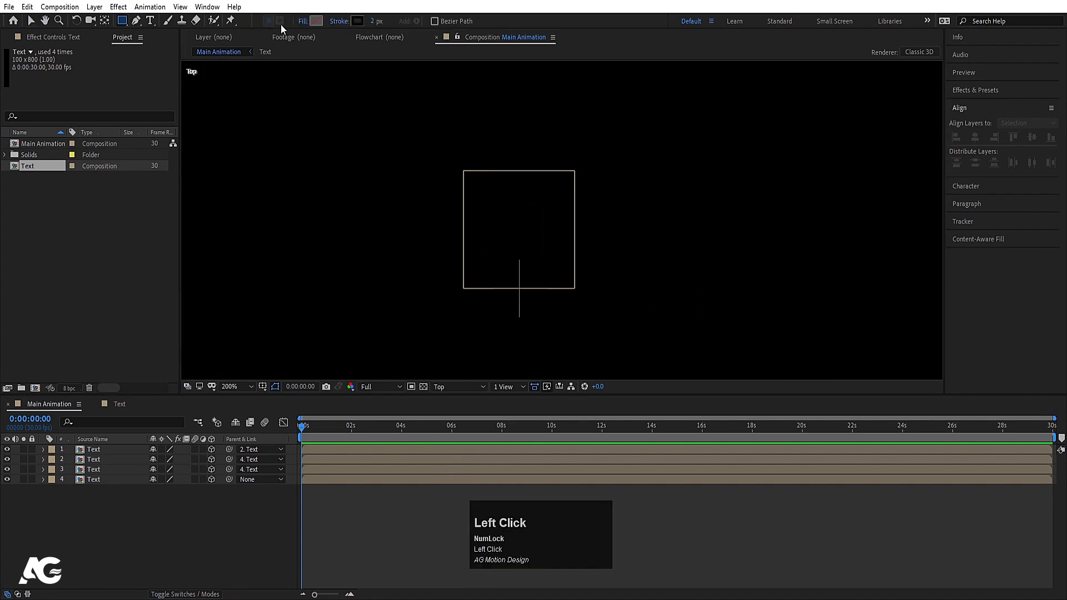
pyautogui.click(334, 25)
pyautogui.click(477, 267)
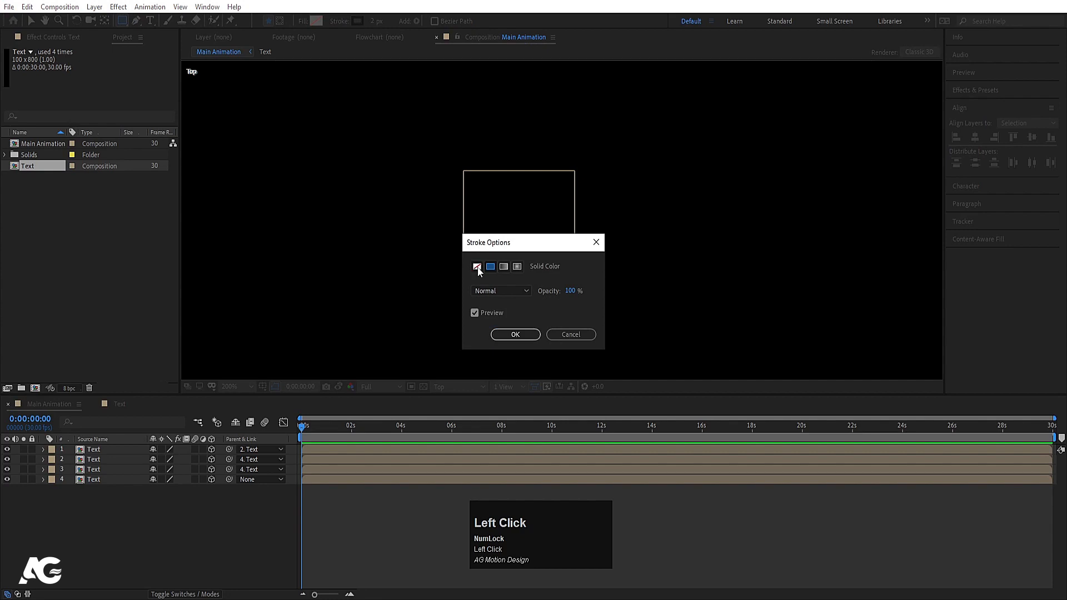
pyautogui.click(515, 334)
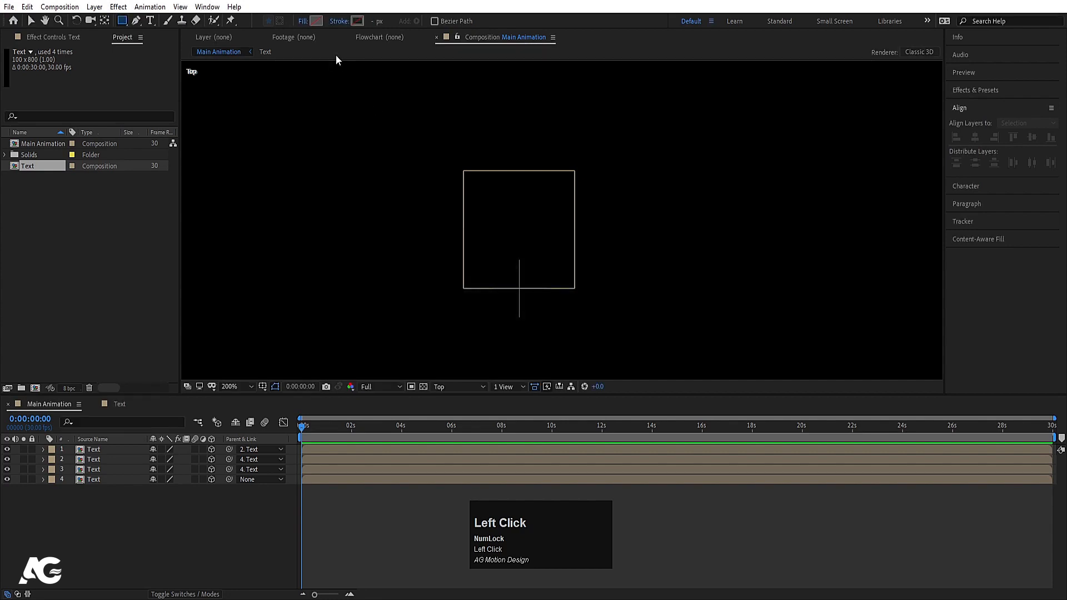
pyautogui.click(316, 20)
pyautogui.moveTo(146, 266); pyautogui.dragTo(15, 101)
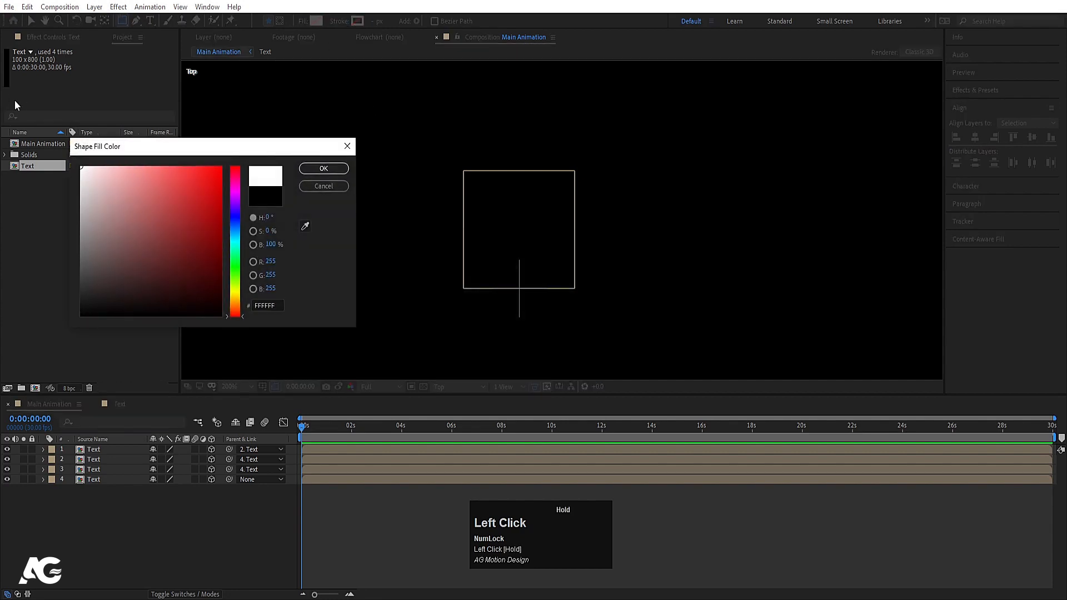
pyautogui.click(323, 169)
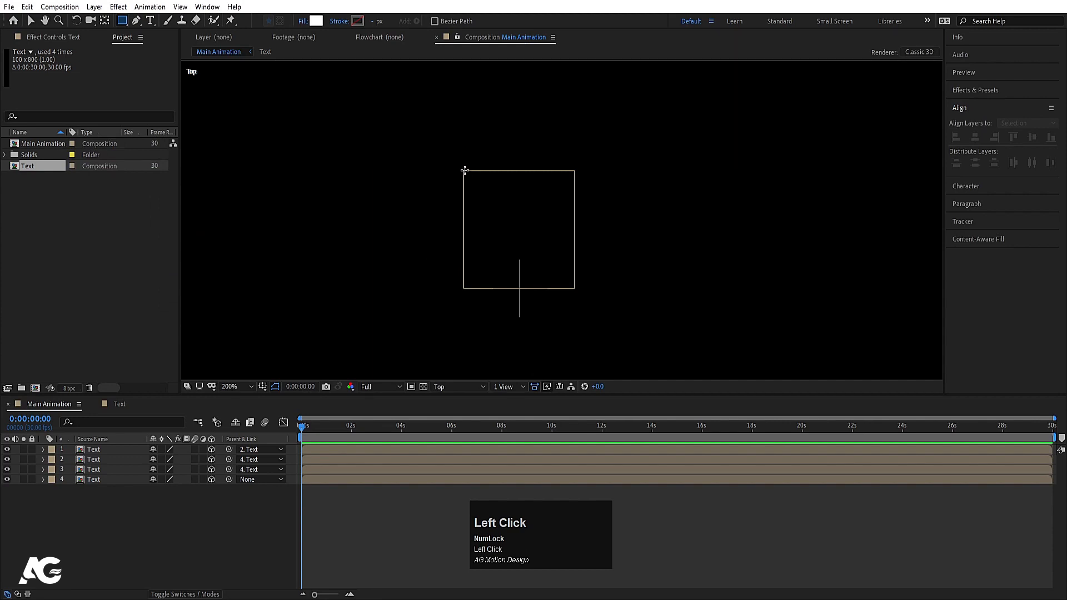
# Draw a rectangle covering the box's square outline and centre its anchor point on the shape
pyautogui.moveTo(464, 171)
pyautogui.mouseDown()
pyautogui.moveTo(518, 214)
pyautogui.moveTo(576, 289)
pyautogui.mouseUp()
pyautogui.hotkey('ctrl', 'alt', 'Home')
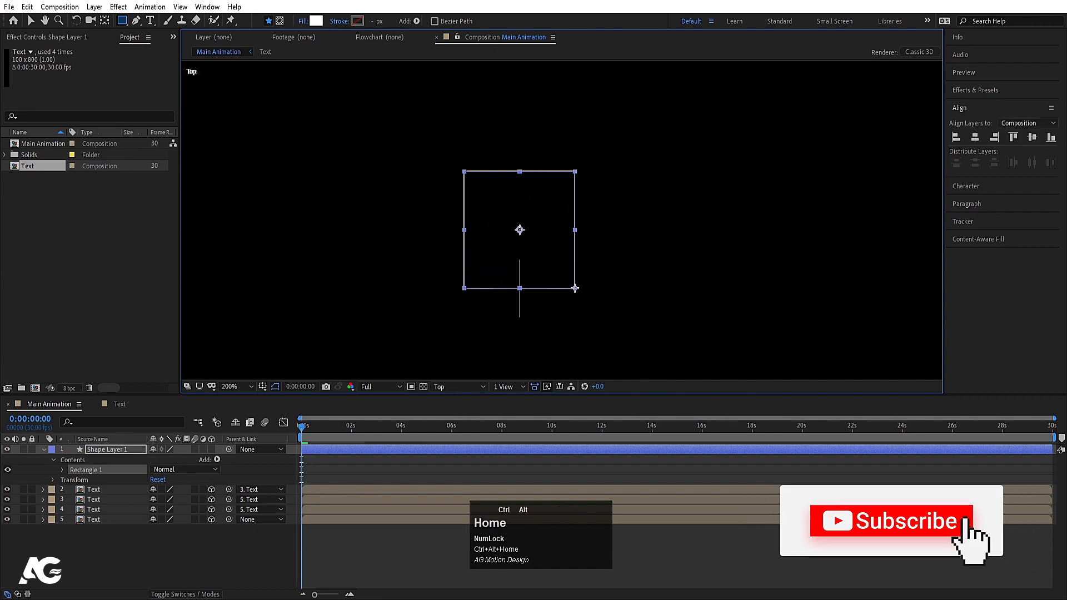
pyautogui.click(326, 446)
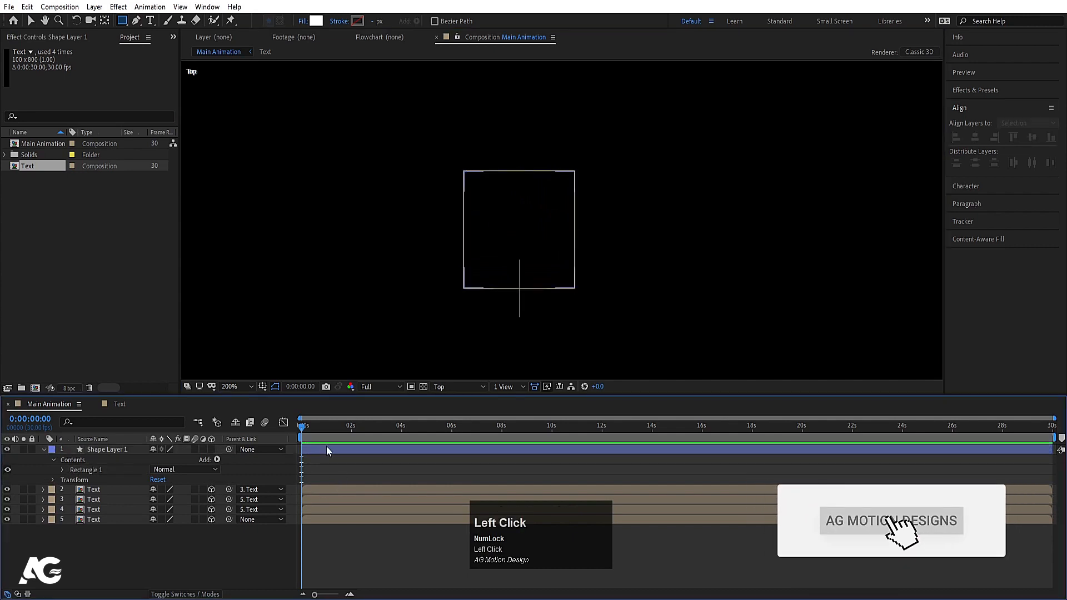
# Switch the composition to Active Camera and make the new shape layer a 3D layer
pyautogui.click(449, 387)
pyautogui.click(451, 406)
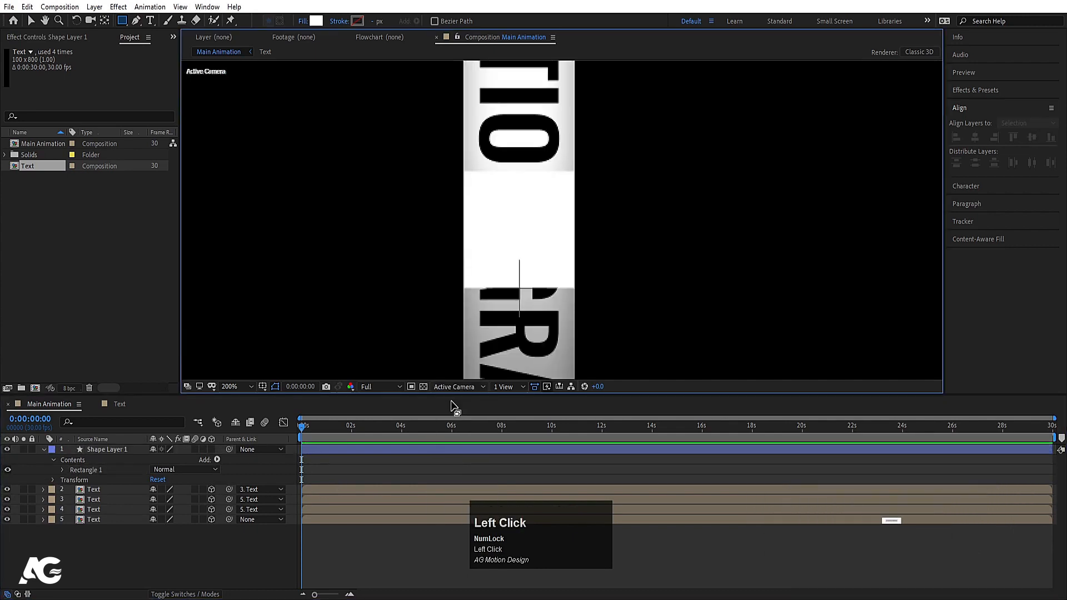
pyautogui.click(98, 449)
pyautogui.click(212, 449)
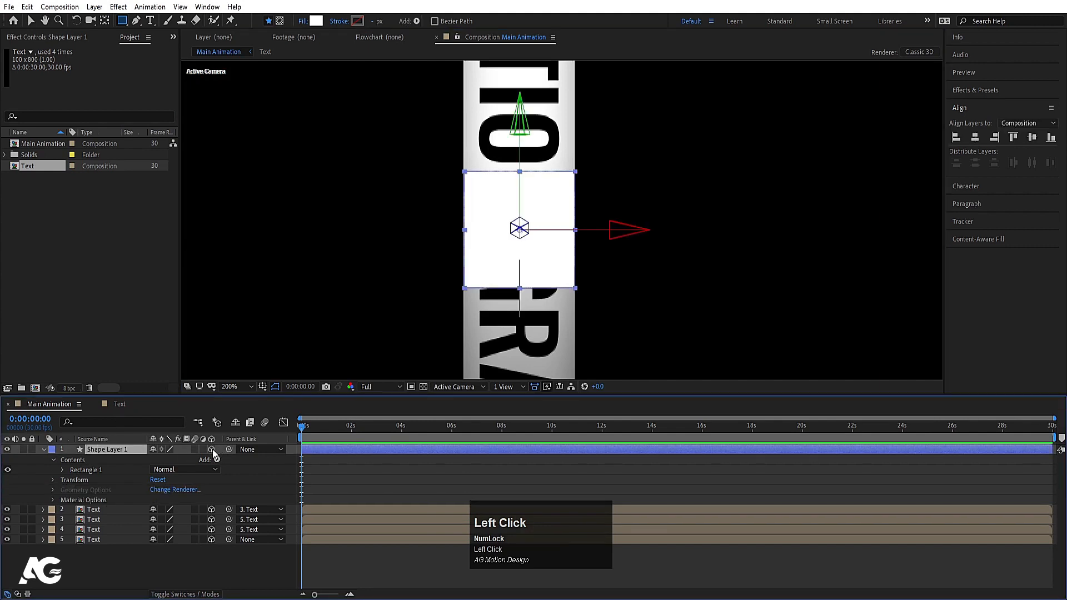
# Set the shape layer's X Rotation to 90° so the square lies horizontally
pyautogui.press('r')
pyautogui.moveTo(167, 480)
pyautogui.mouseDown()
pyautogui.moveTo(181, 479)
pyautogui.moveTo(171, 479)
pyautogui.mouseUp()
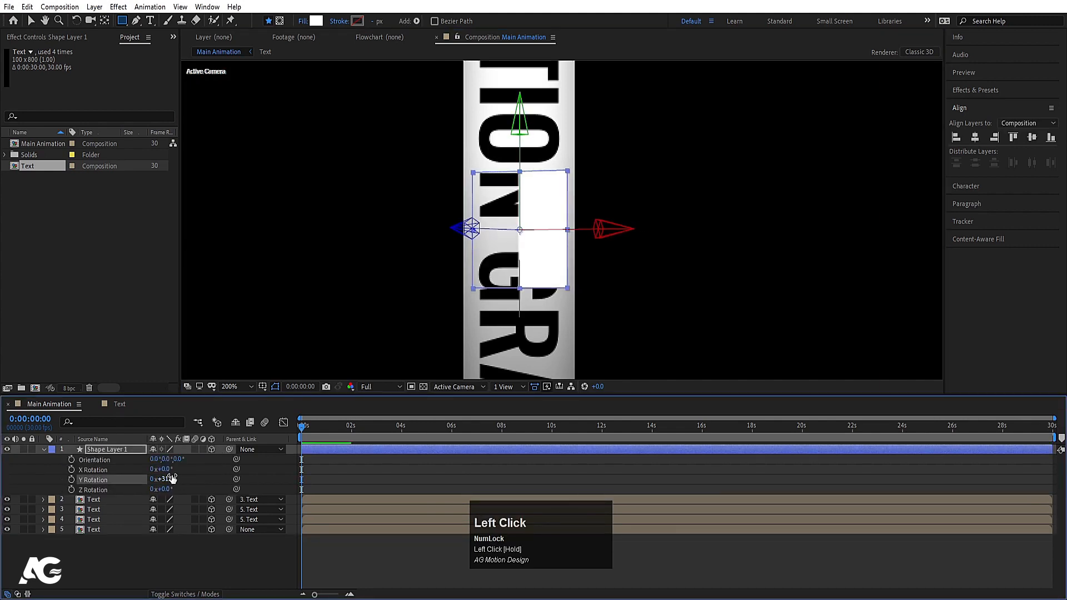
pyautogui.hotkey('ctrl', 'z')
pyautogui.click(165, 469)
pyautogui.write('90')
pyautogui.press('Return')
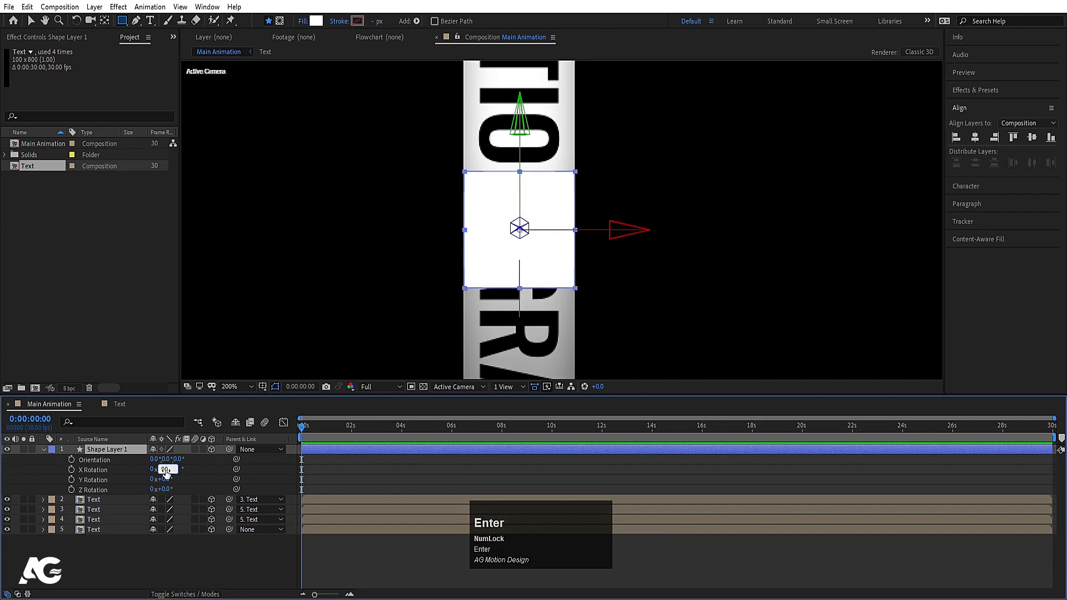
# Switch to the Front view and move the white square up so it sits on the column's top edge
pyautogui.click(454, 387)
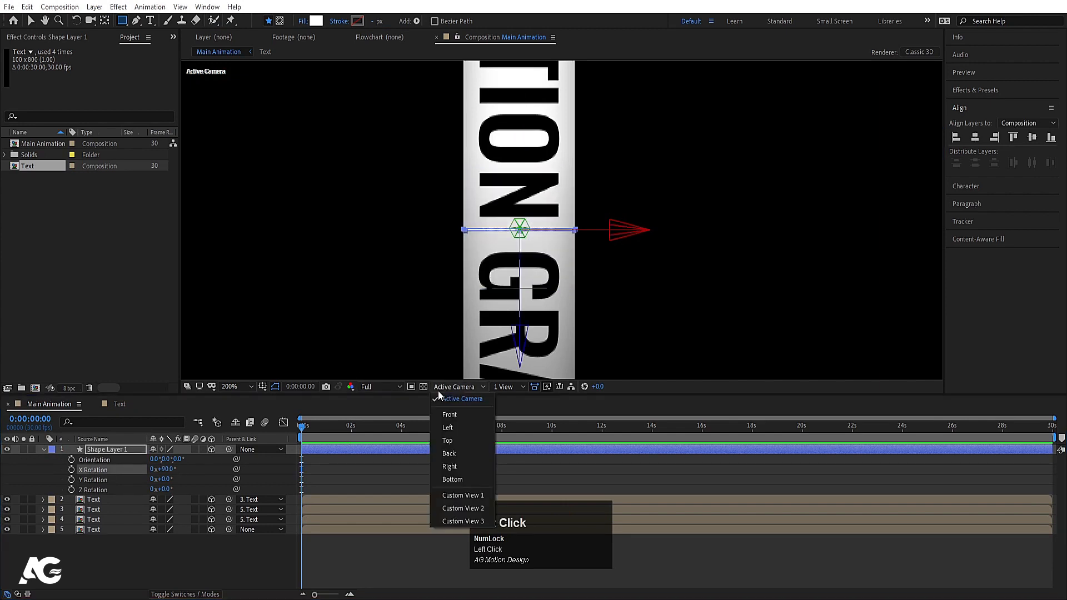
pyautogui.click(456, 426)
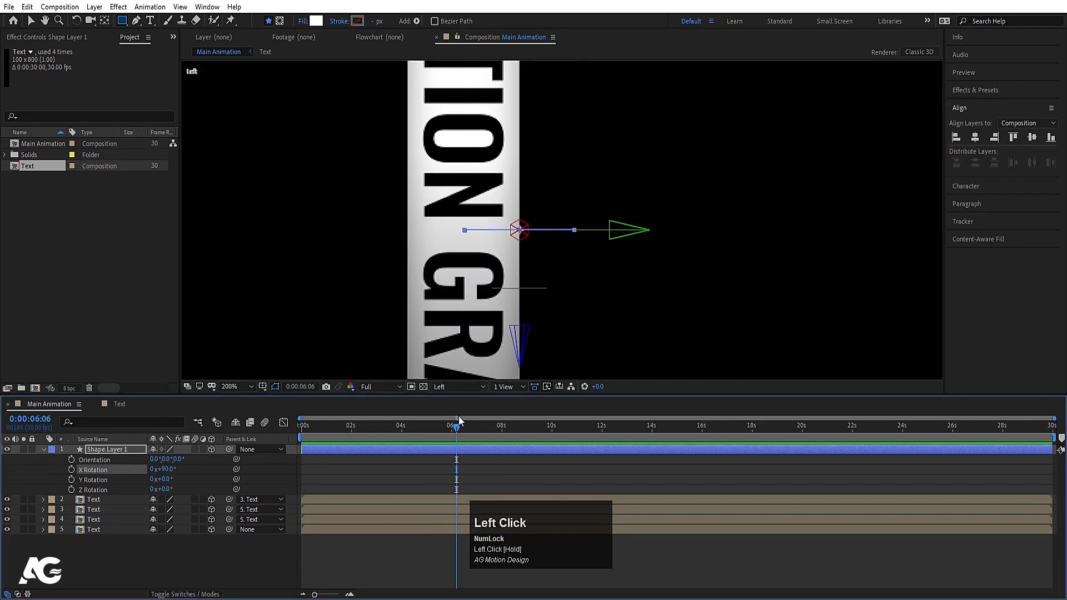
pyautogui.click(457, 387)
pyautogui.click(457, 414)
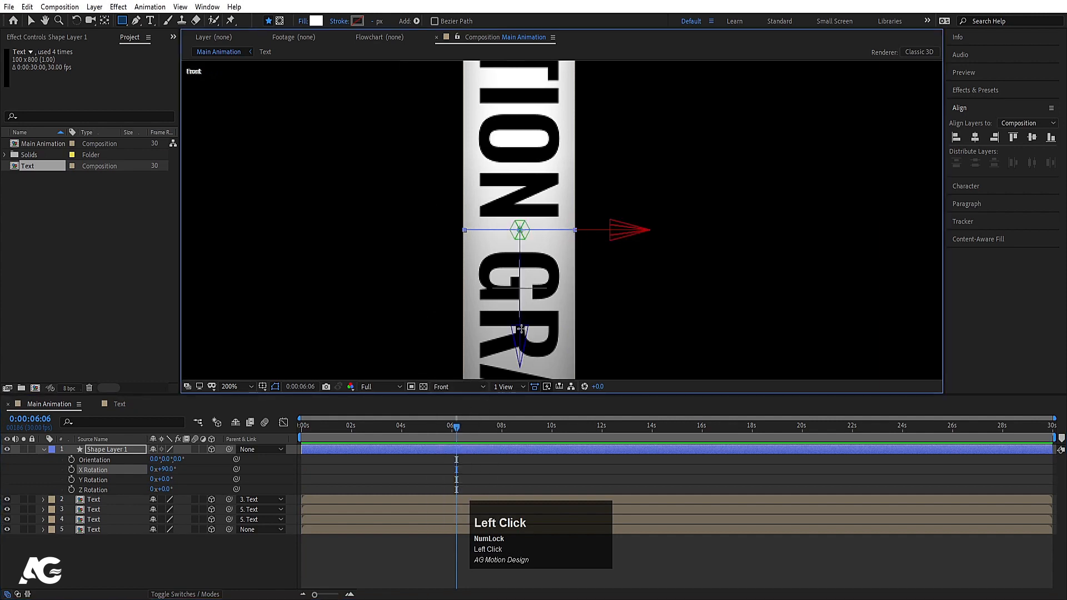
pyautogui.scroll(-2, 532, 316)
pyautogui.press('v')
pyautogui.moveTo(547, 288); pyautogui.dragTo(515, 250)
pyautogui.scroll(2, 555, 135)
pyautogui.moveTo(486, 317); pyautogui.dragTo(479, 297)
# Switch to the Top view and shift the white square back until it exactly covers the box outline
pyautogui.click(459, 388)
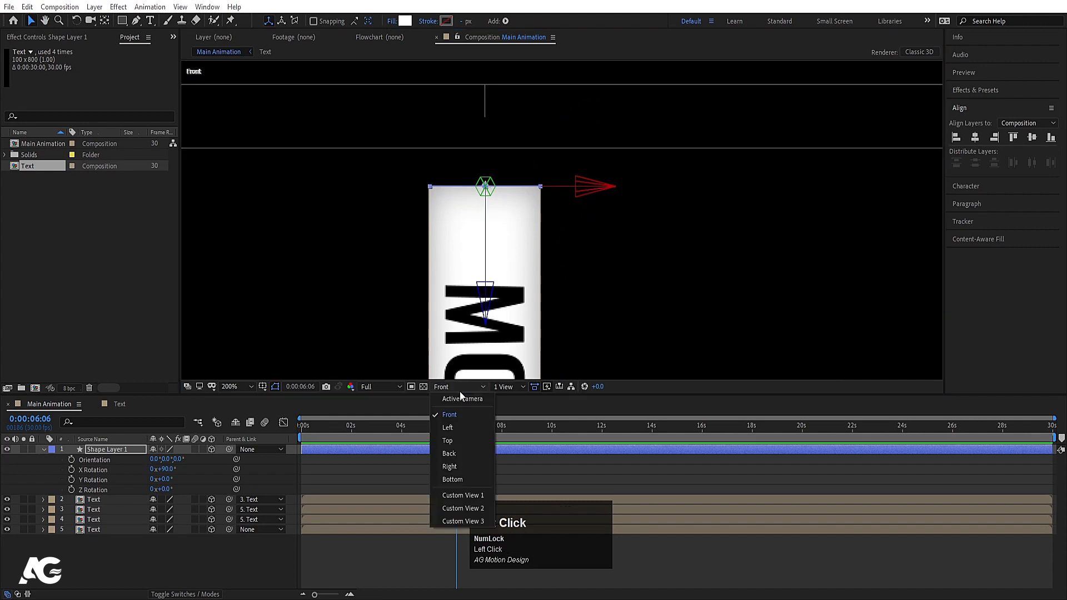
pyautogui.click(452, 438)
pyautogui.scroll(-2, 531, 296)
pyautogui.scroll(-2, 531, 295)
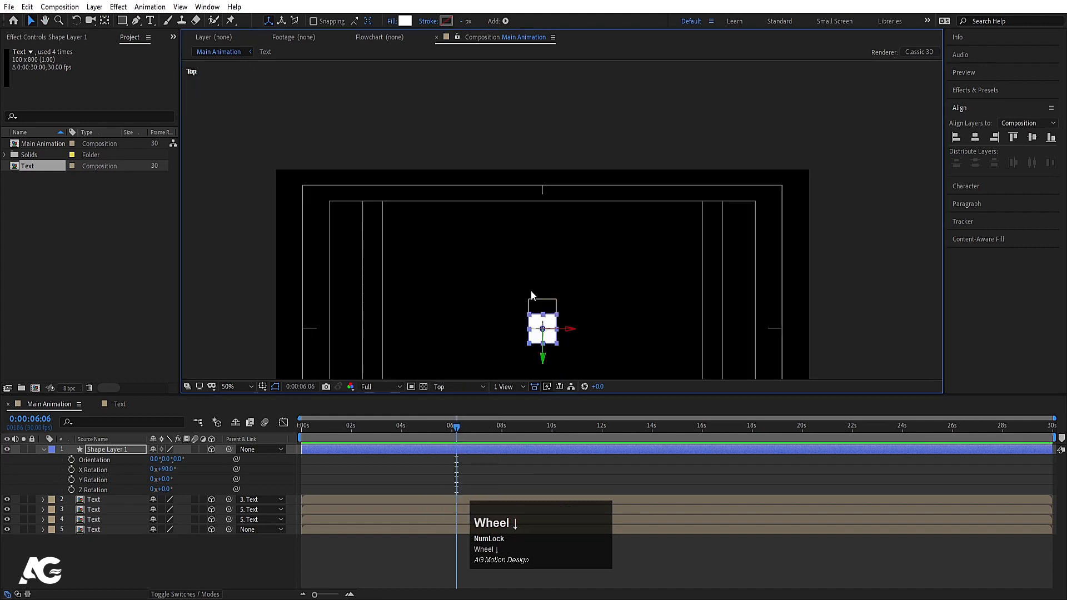
pyautogui.moveTo(543, 361); pyautogui.dragTo(522, 369)
pyautogui.scroll(1, 552, 328)
pyautogui.scroll(1, 553, 332)
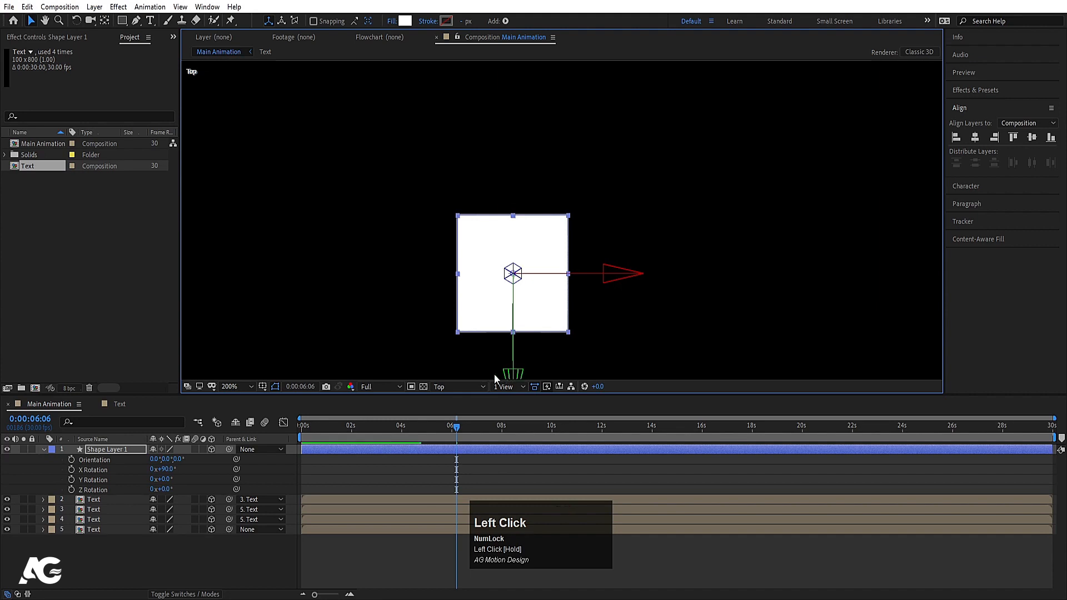
pyautogui.click(350, 469)
# Duplicate the white cap and, in the Front view, move the copy down to the column's bottom edge
pyautogui.click(100, 450)
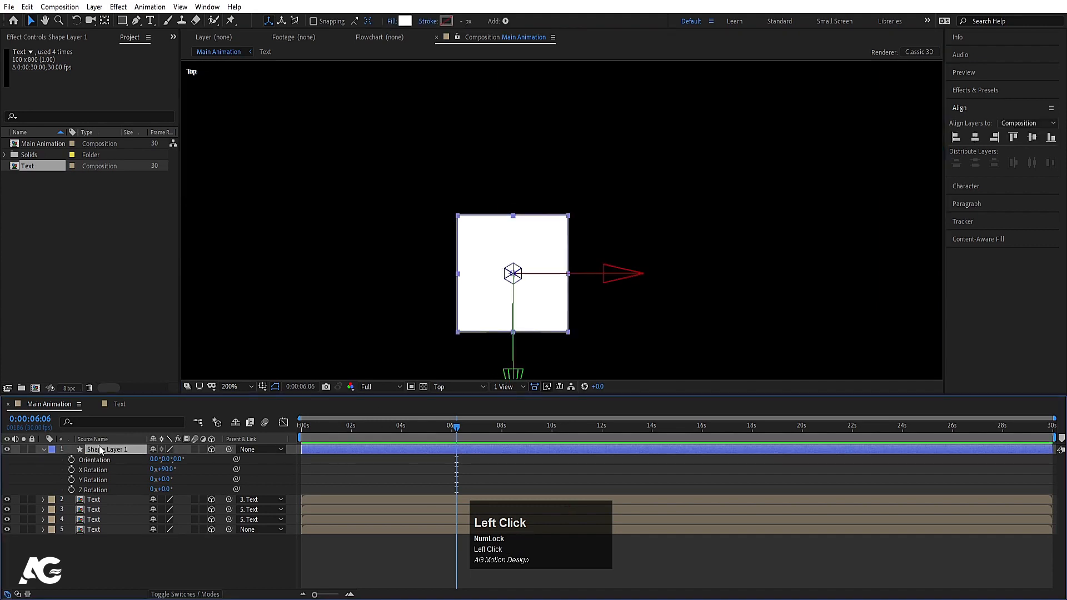
pyautogui.hotkey('ctrl', 'd')
pyautogui.click(475, 388)
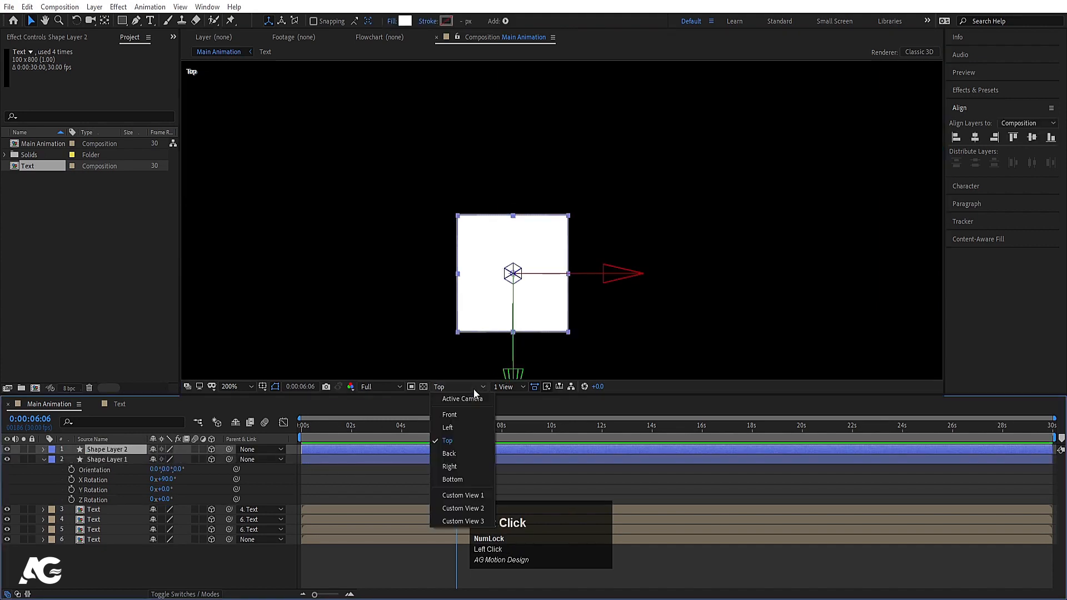
pyautogui.click(456, 416)
pyautogui.scroll(-6, 574, 282)
pyautogui.moveTo(562, 194); pyautogui.dragTo(533, 300)
pyautogui.scroll(4, 558, 306)
pyautogui.scroll(2, 559, 305)
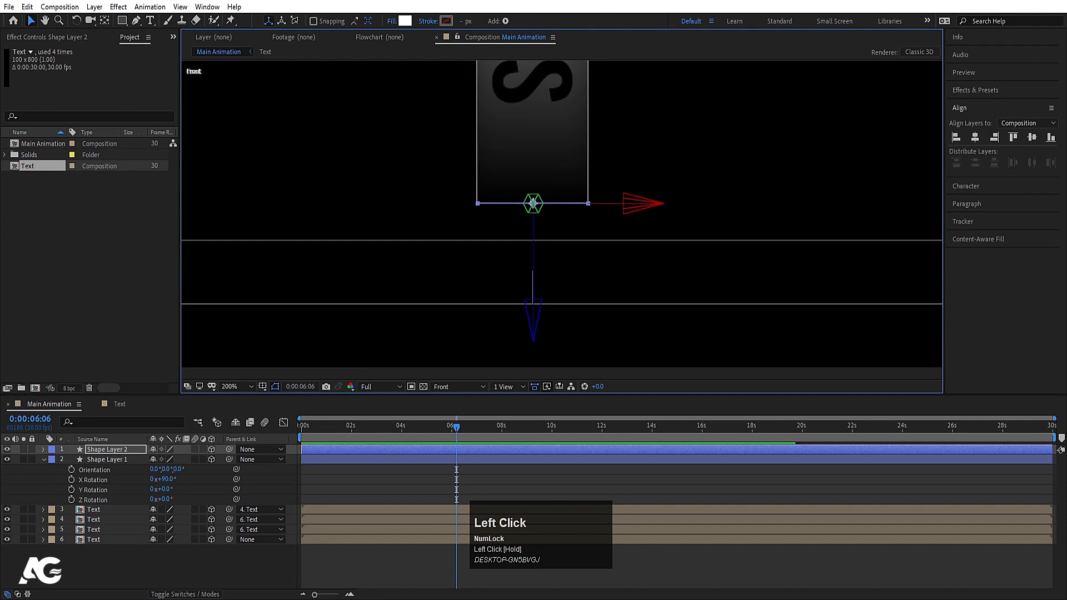
# Change the bottom cap's fill colour to black 000000 and fit the composition in the viewer
pyautogui.click(404, 22)
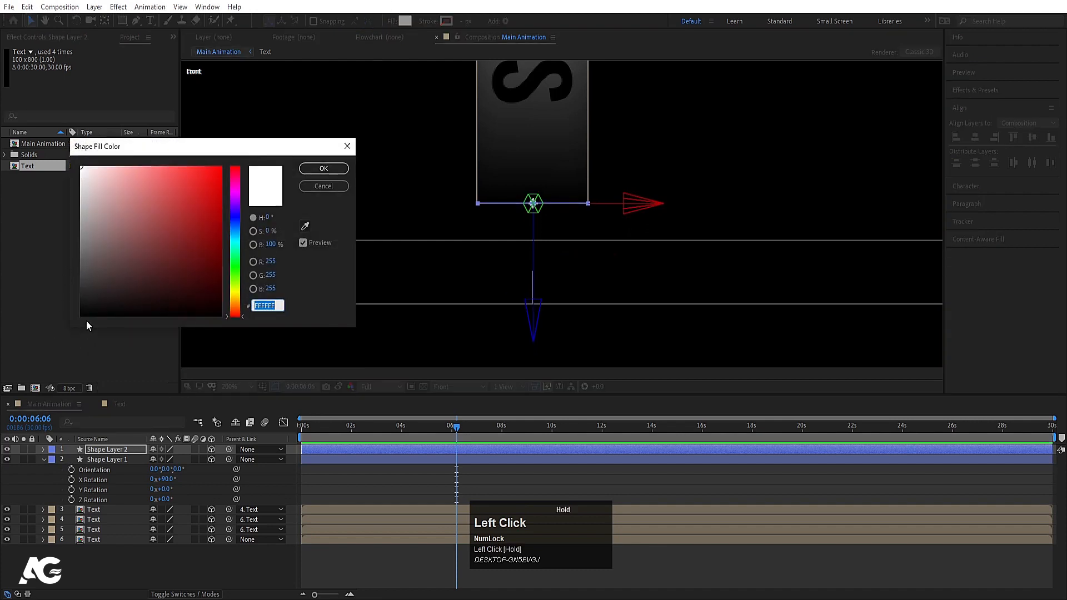
pyautogui.moveTo(87, 325); pyautogui.dragTo(37, 366)
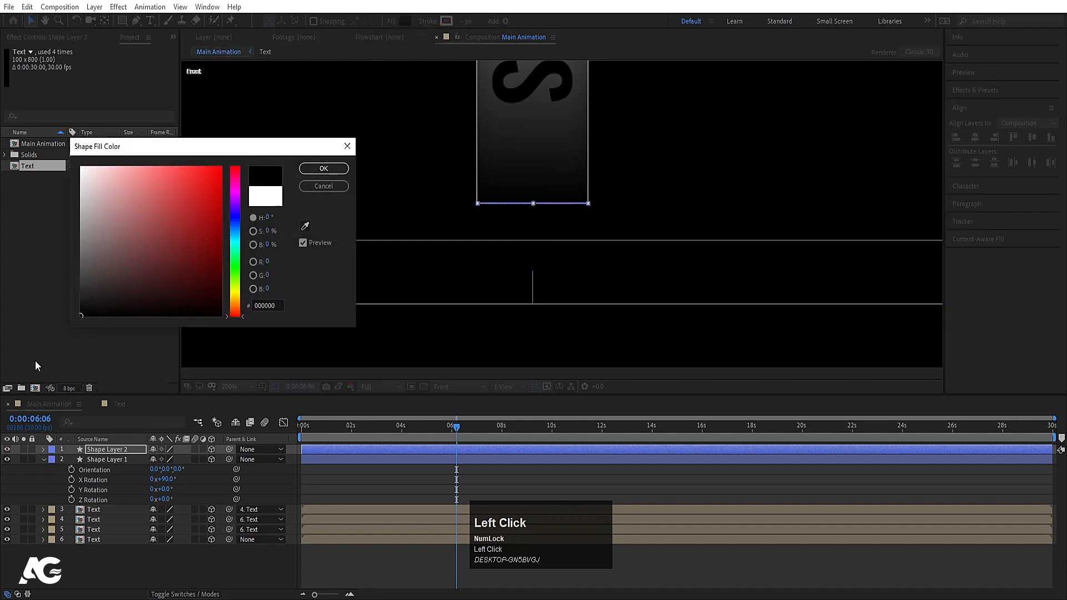
pyautogui.click(321, 168)
pyautogui.click(233, 386)
pyautogui.click(232, 177)
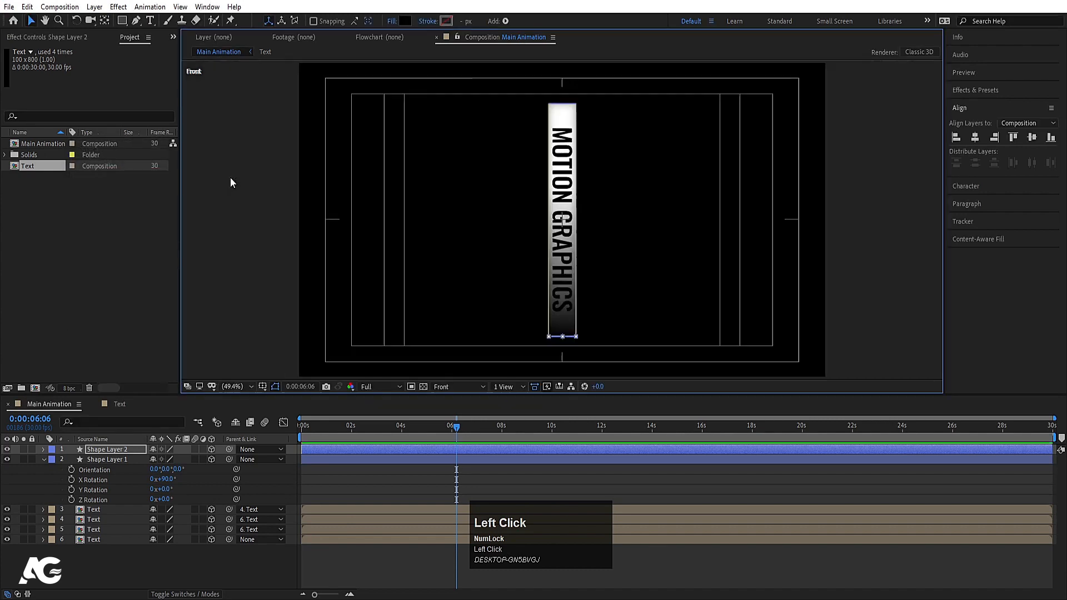
# Collapse the open layer properties, add a null object, and make it a 3D layer
pyautogui.click(336, 505)
pyautogui.press('u')
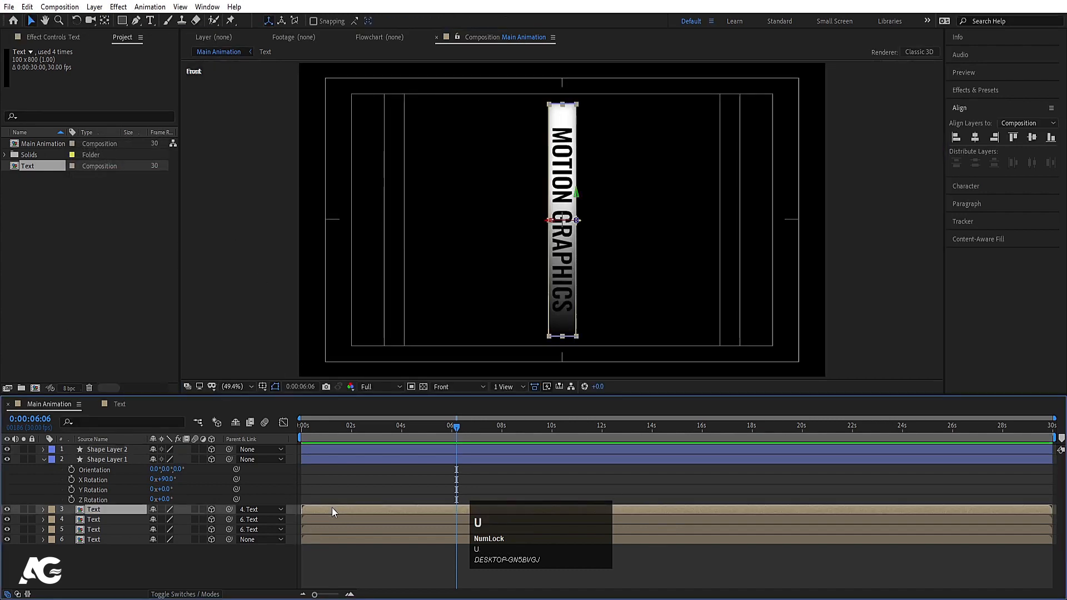
pyautogui.click(332, 484)
pyautogui.press('u')
pyautogui.rightClick(241, 536)
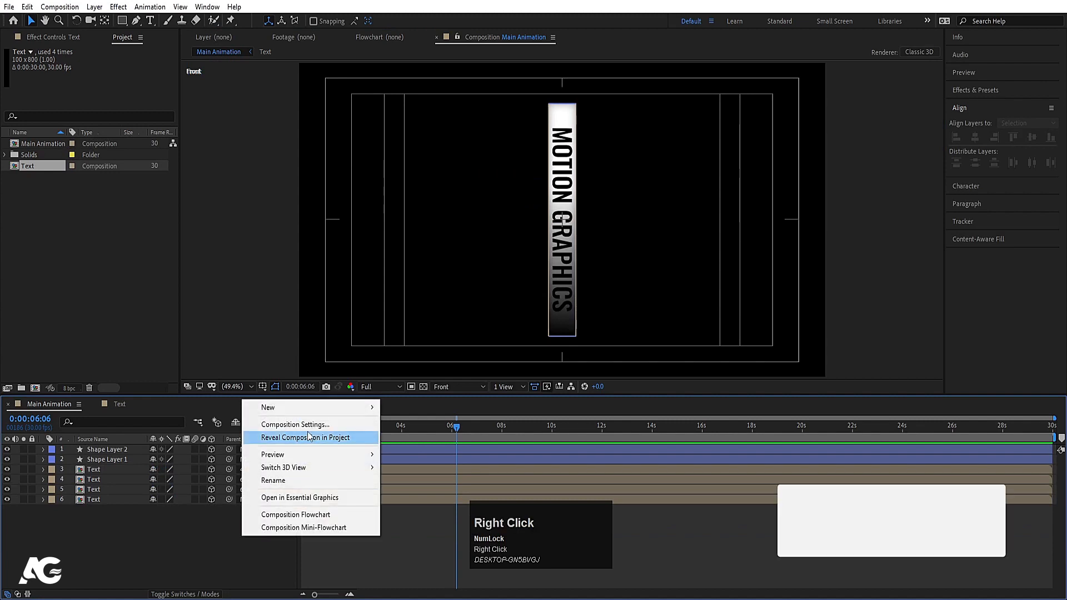
pyautogui.click(280, 407)
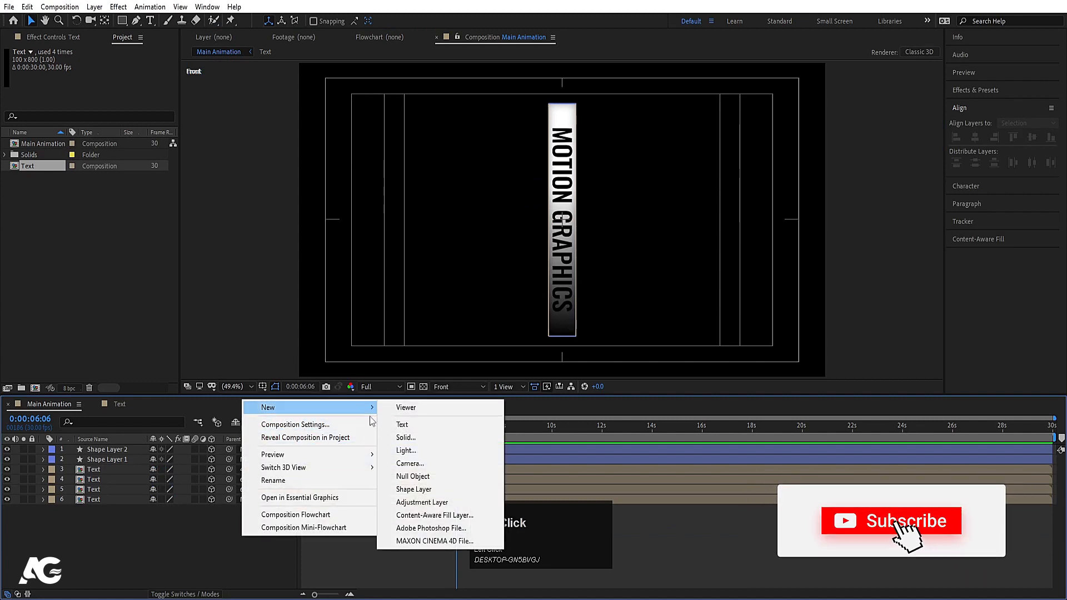
pyautogui.click(411, 476)
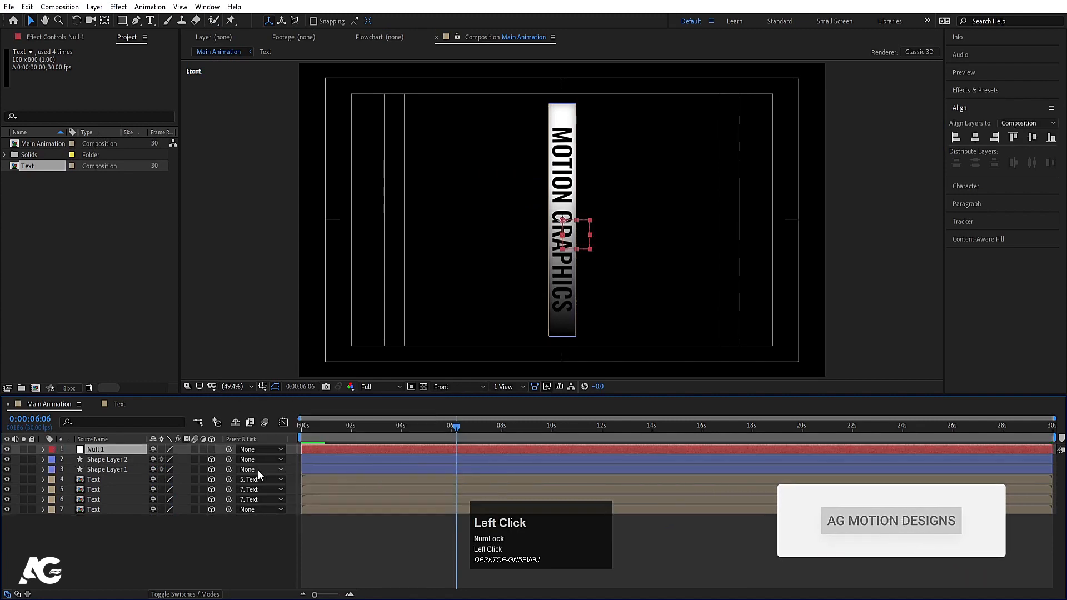
pyautogui.click(211, 449)
# Move the null back in the Top view to the centre of the square column, and return to Active Camera
pyautogui.click(445, 386)
pyautogui.click(452, 436)
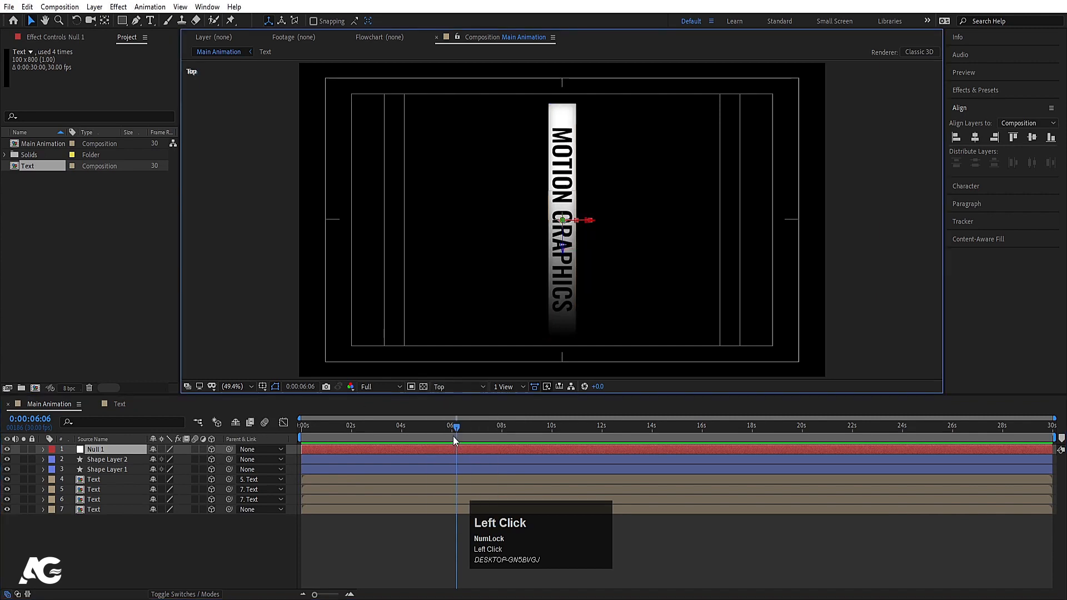
pyautogui.scroll(2, 558, 238)
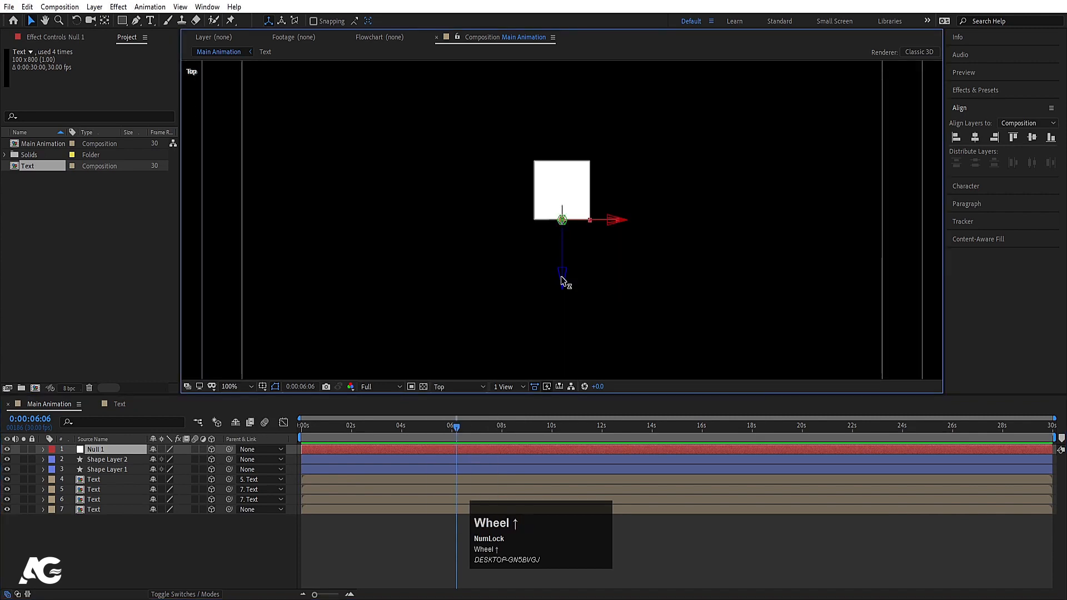
pyautogui.moveTo(561, 276); pyautogui.dragTo(559, 246)
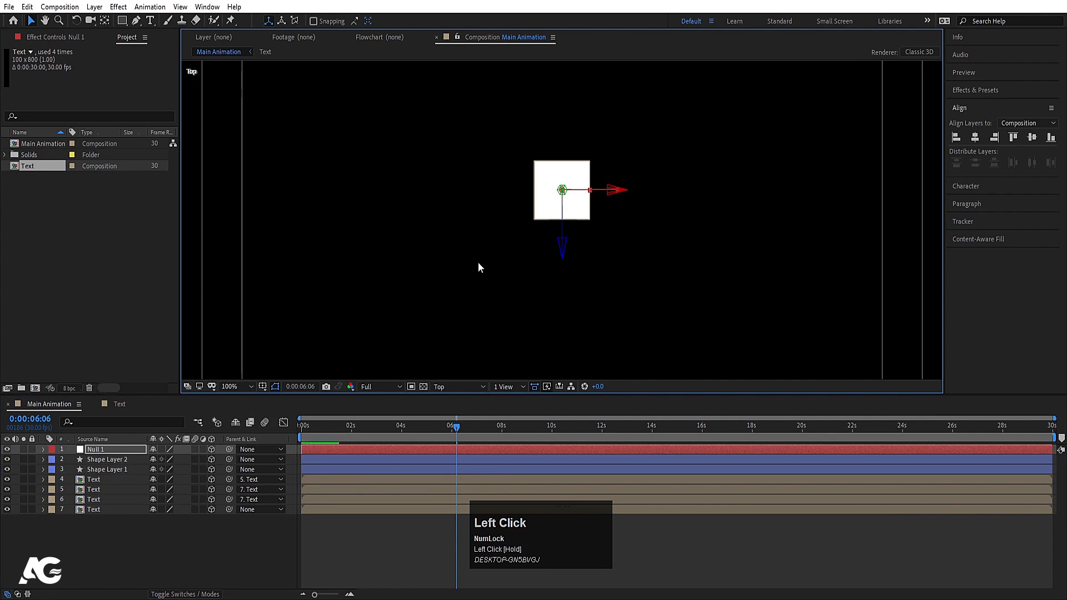
pyautogui.click(435, 386)
pyautogui.click(451, 400)
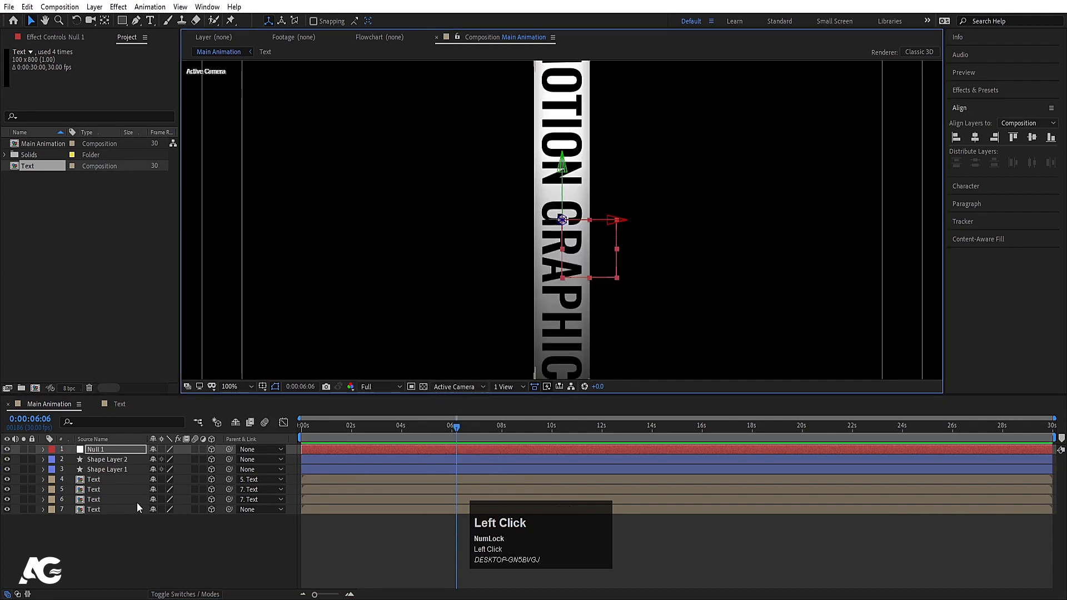
# Parent both shape-layer caps and the lowest Text layer in the stack to Null 1
pyautogui.click(107, 469)
pyautogui.keyDown('shift'); pyautogui.click(86, 460); pyautogui.keyUp('shift')
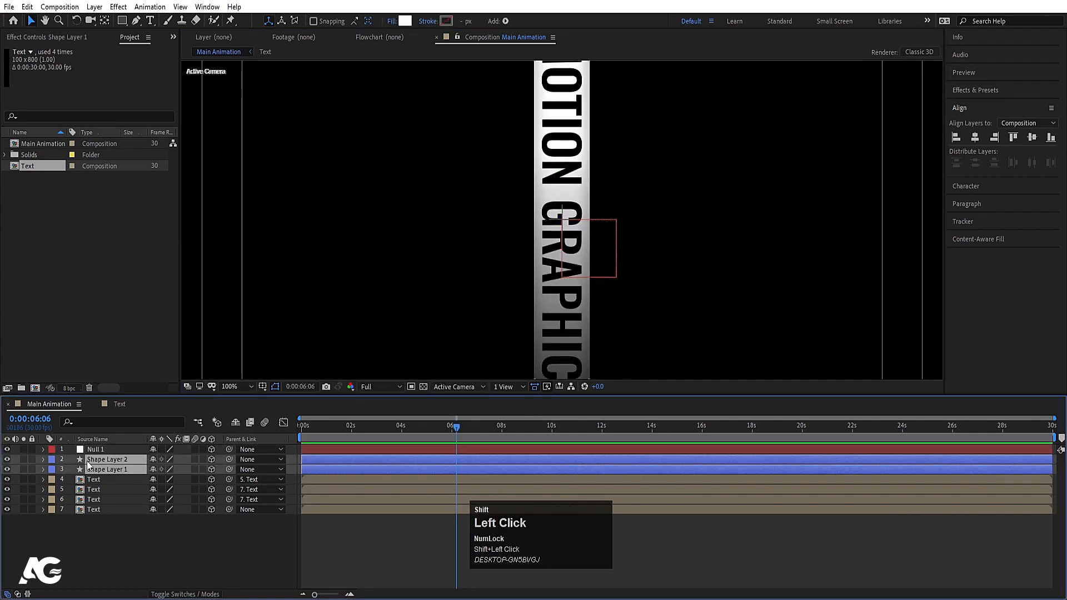
pyautogui.keyDown('ctrl'); pyautogui.click(108, 510); pyautogui.keyUp('ctrl')
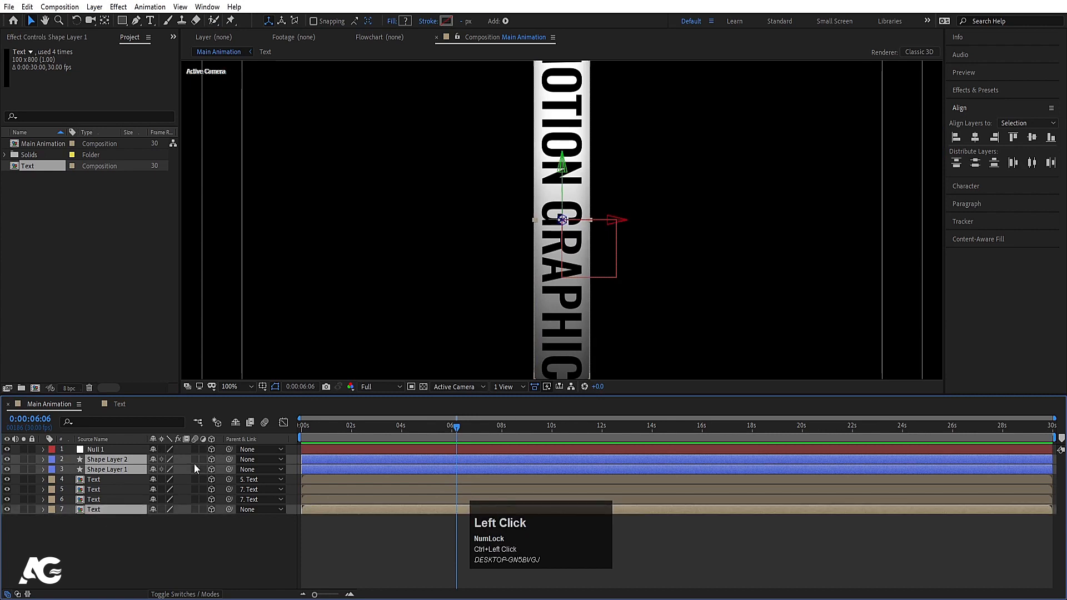
pyautogui.moveTo(138, 452); pyautogui.dragTo(119, 448)
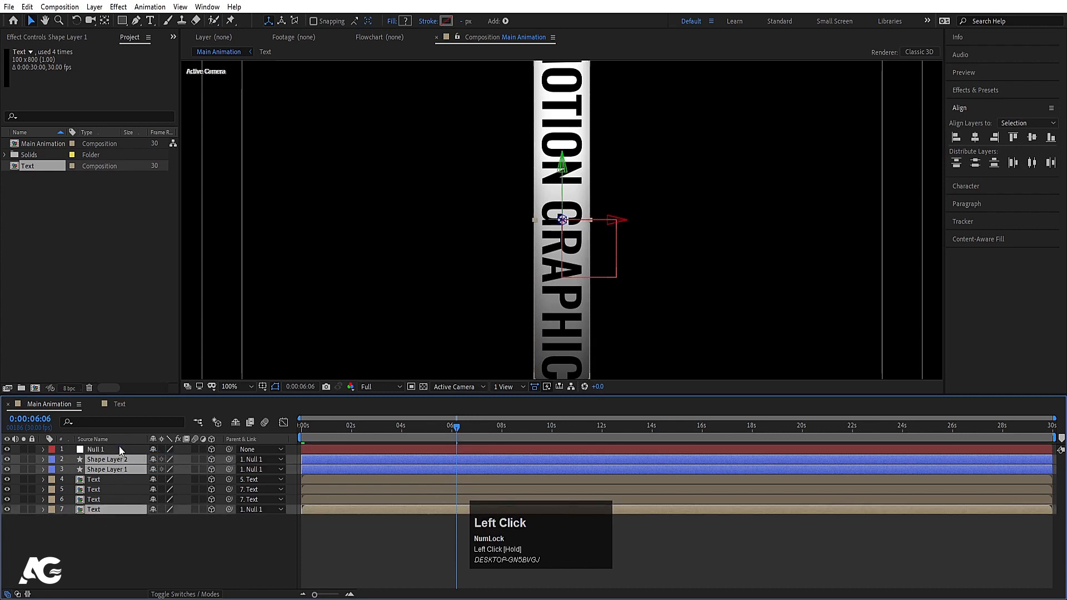
# Animate the null's Y Rotation with a keyframe at 0 s and one full revolution at 0:00:07:28
pyautogui.click(119, 447)
pyautogui.press('r')
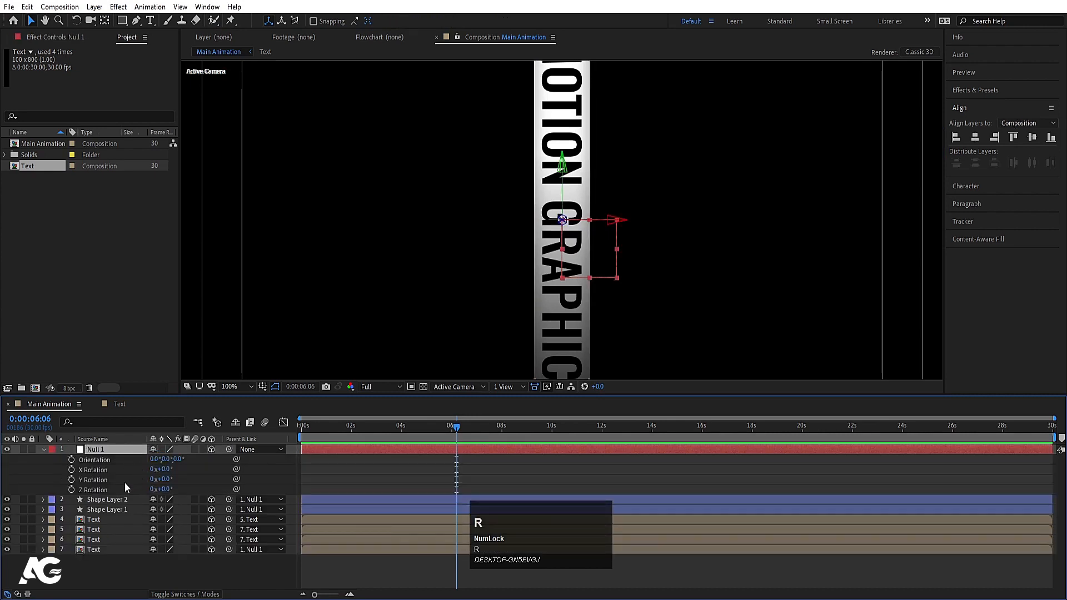
pyautogui.moveTo(343, 427); pyautogui.dragTo(184, 449)
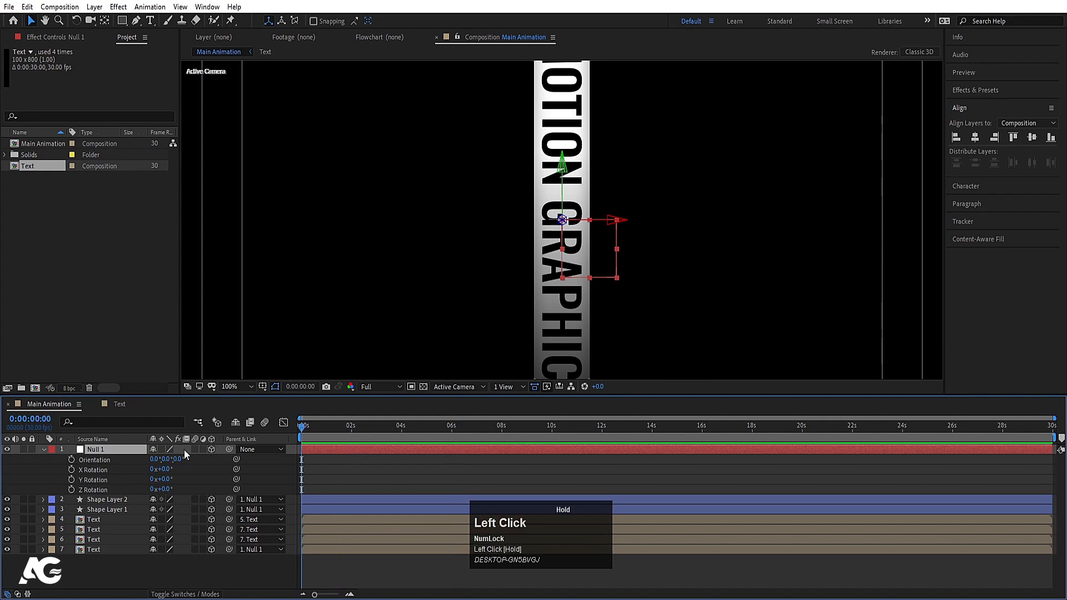
pyautogui.click(71, 480)
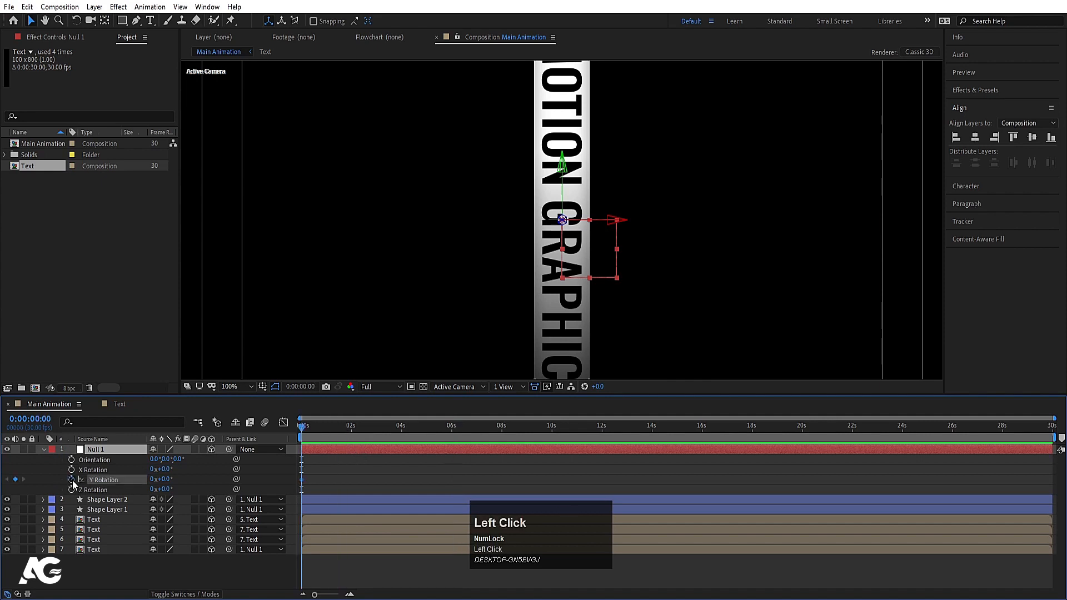
pyautogui.click(501, 426)
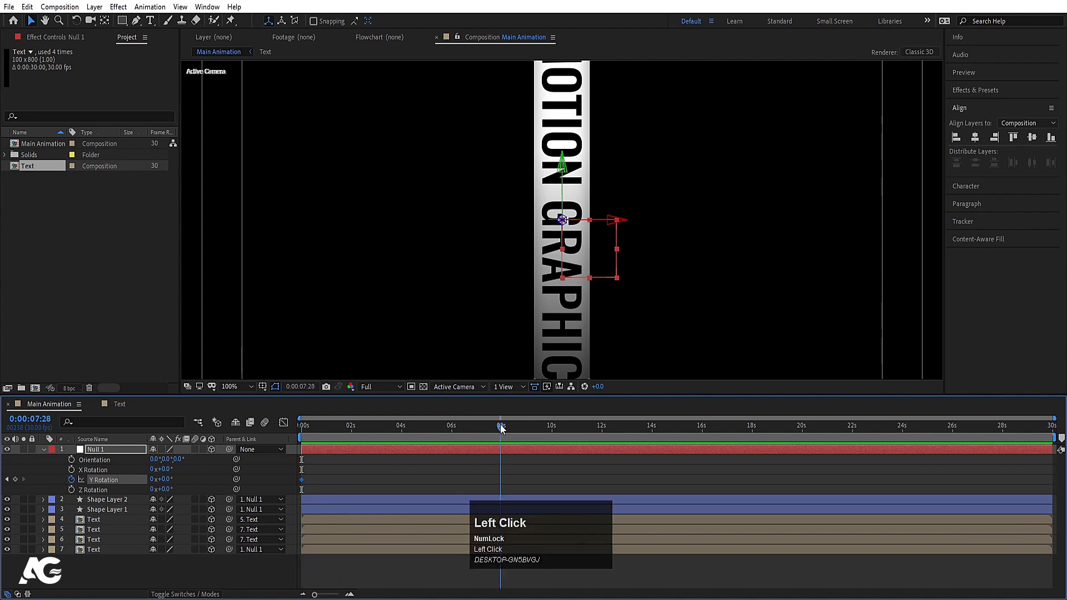
pyautogui.click(152, 479)
pyautogui.write('1')
pyautogui.press('Return')
pyautogui.click(181, 470)
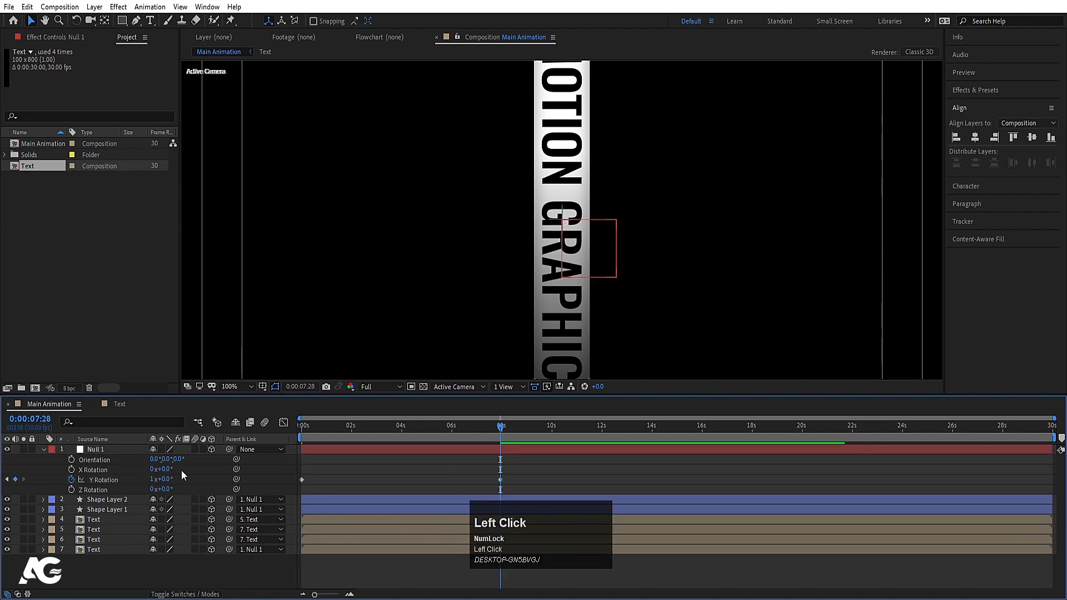
# Add a loopOut() expression to the null's Y Rotation
pyautogui.keyDown('alt'); pyautogui.click(71, 479); pyautogui.keyUp('alt')
pyautogui.write('loop')
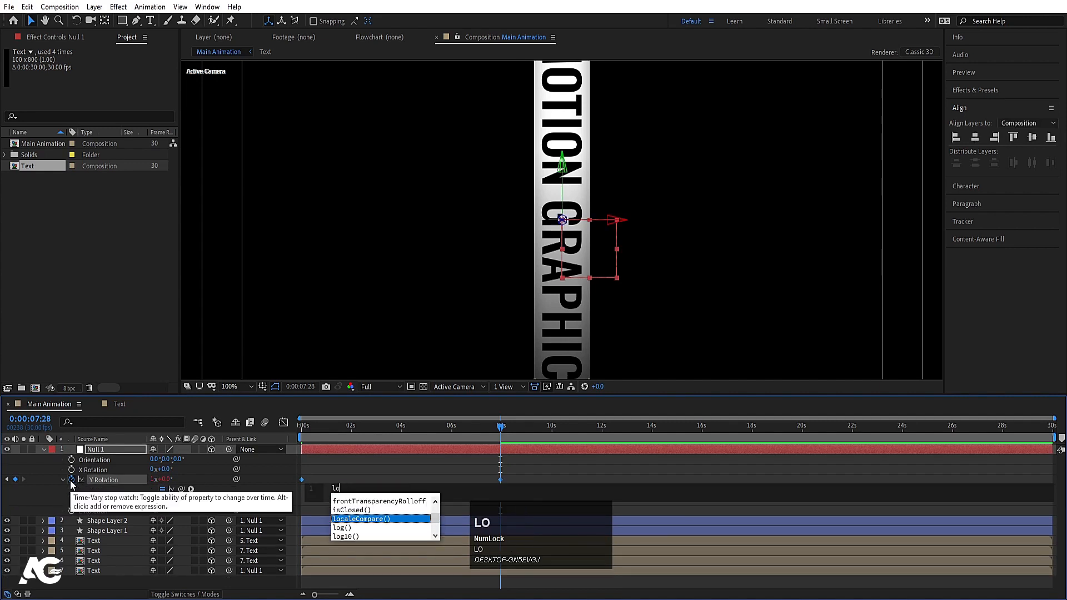
pyautogui.press('Down')
pyautogui.press('Down')
pyautogui.press('Down')
pyautogui.write('\\')
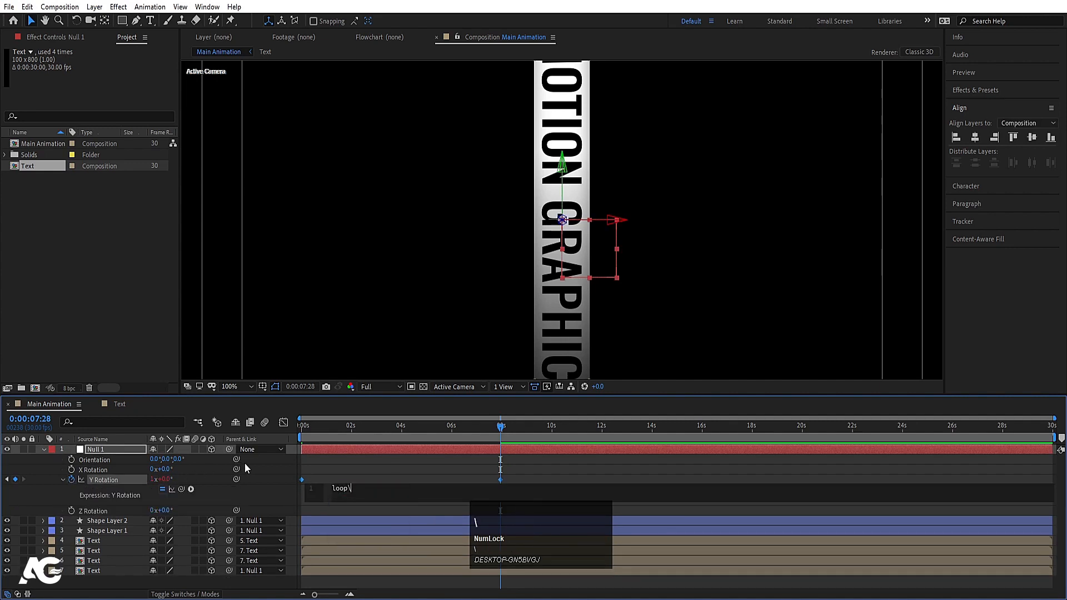
pyautogui.press('BackSpace')
pyautogui.write('o')
pyautogui.press('Return')
pyautogui.click(407, 472)
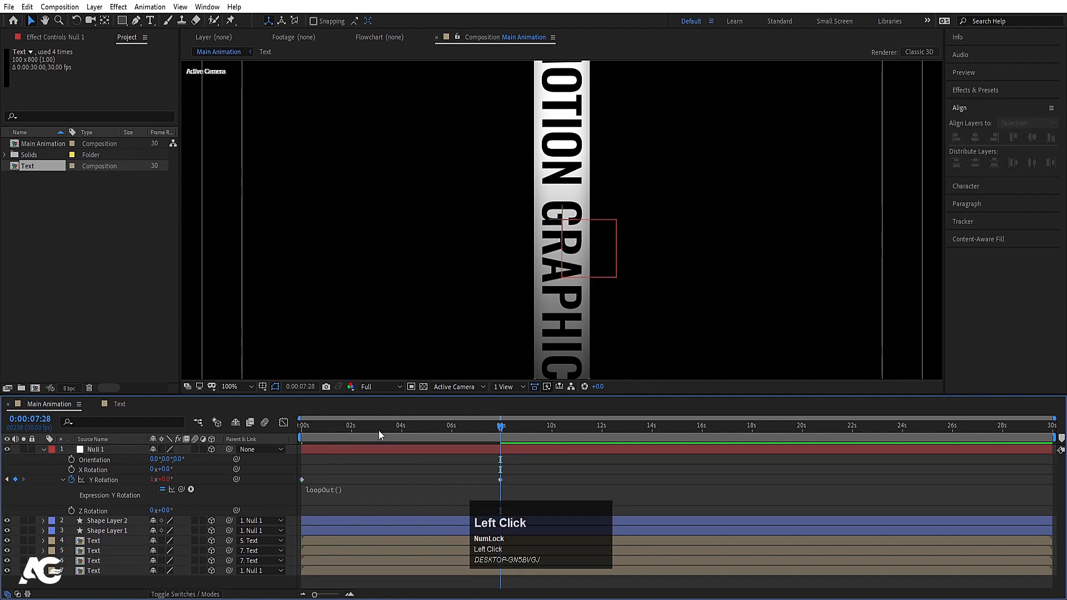
# Preview the column's rotation from the start of the timeline, then return to the beginning
pyautogui.moveTo(365, 429); pyautogui.dragTo(301, 428)
pyautogui.scroll(-3, 515, 235)
pyautogui.press('space')
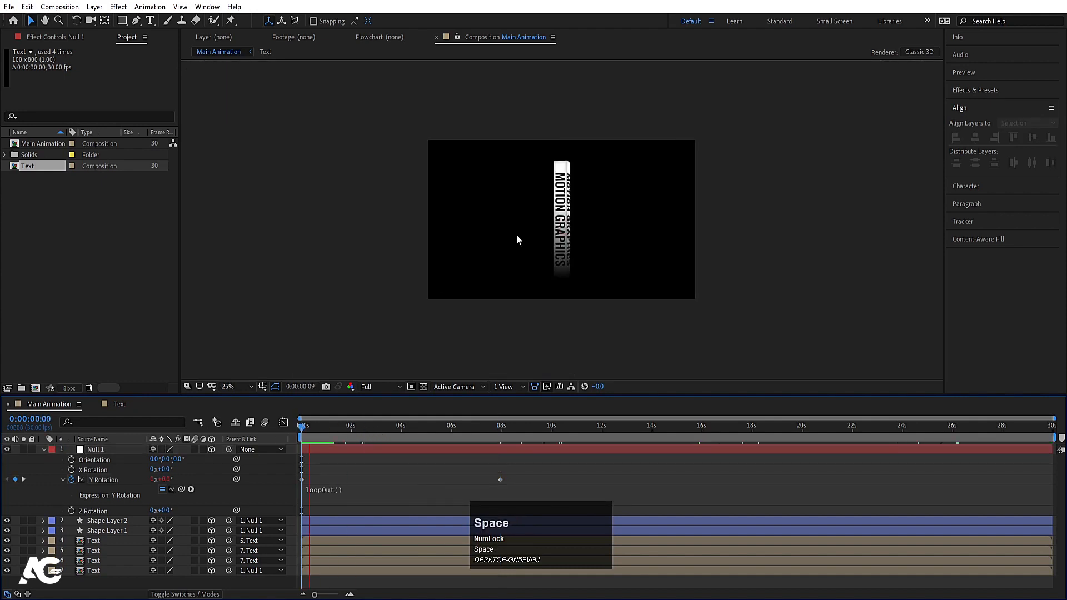
pyautogui.scroll(4, 578, 217)
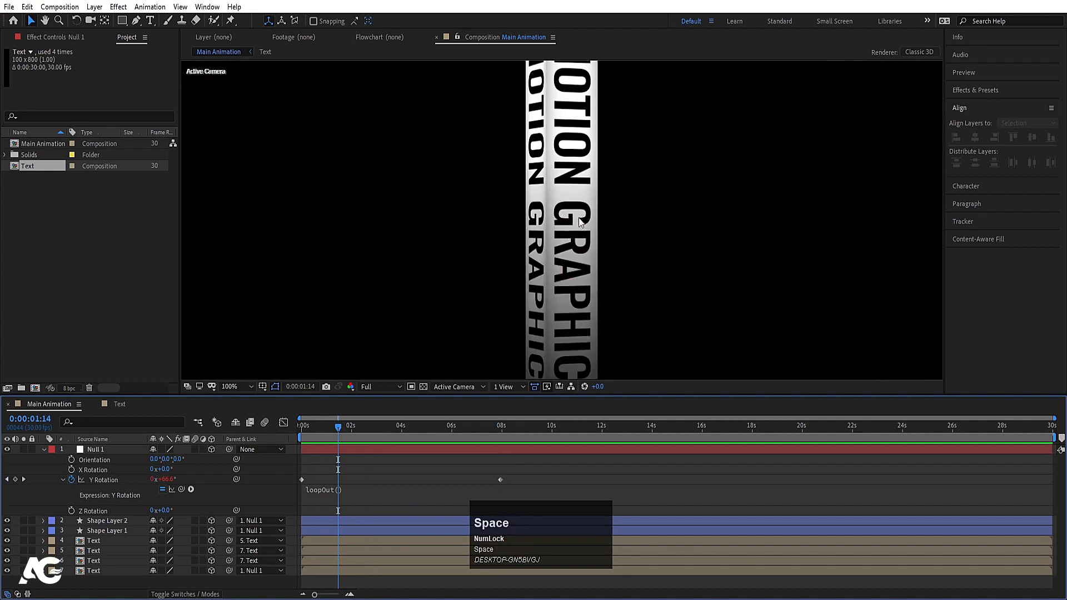
pyautogui.moveTo(314, 428); pyautogui.dragTo(271, 424)
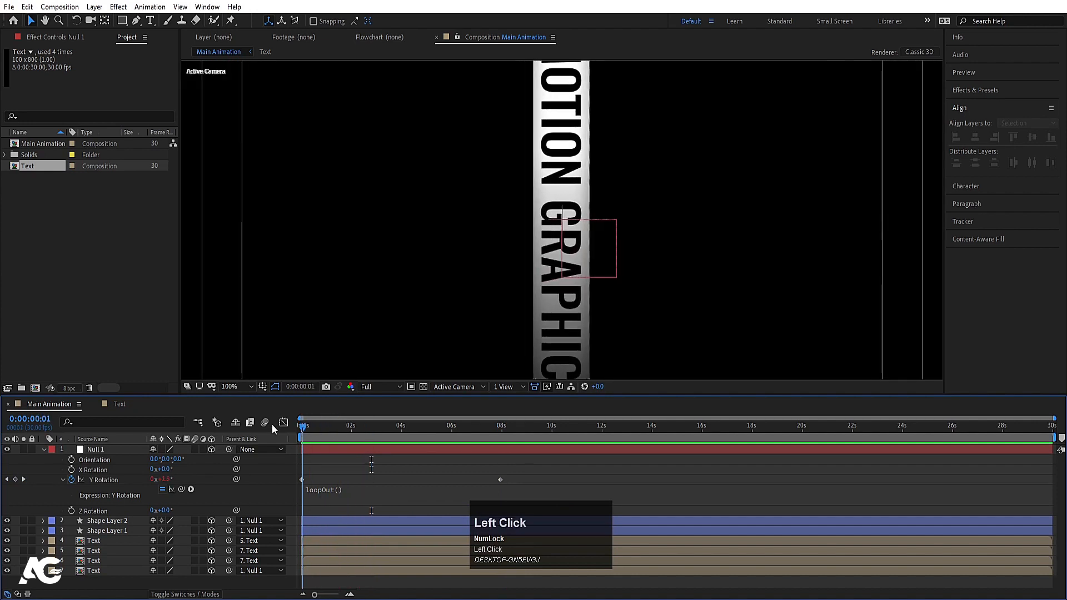
# Collapse the null's open properties and rename the null as rotation
pyautogui.press('u')
pyautogui.click(101, 449)
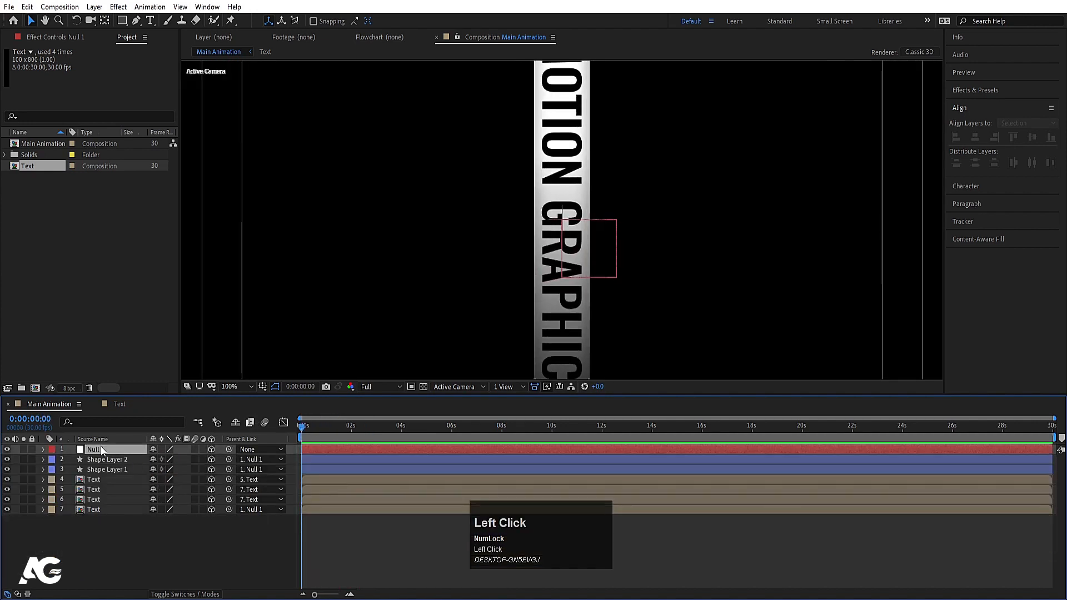
pyautogui.press('Return')
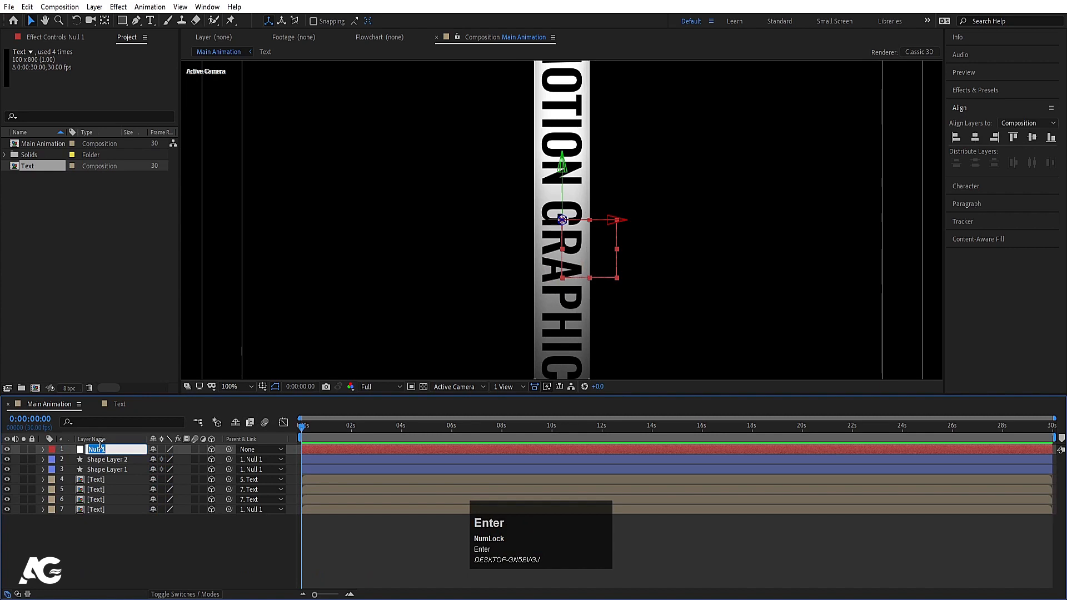
pyautogui.write('rotation')
pyautogui.press('Return')
# Add a second null object to the composition and make it a 3D layer
pyautogui.rightClick(102, 557)
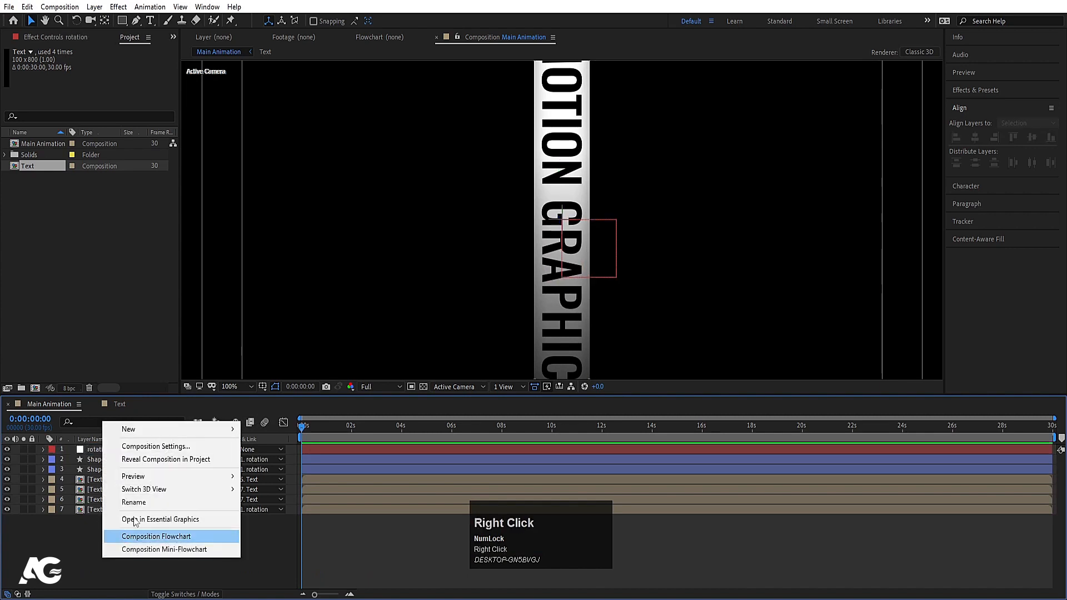
pyautogui.click(133, 428)
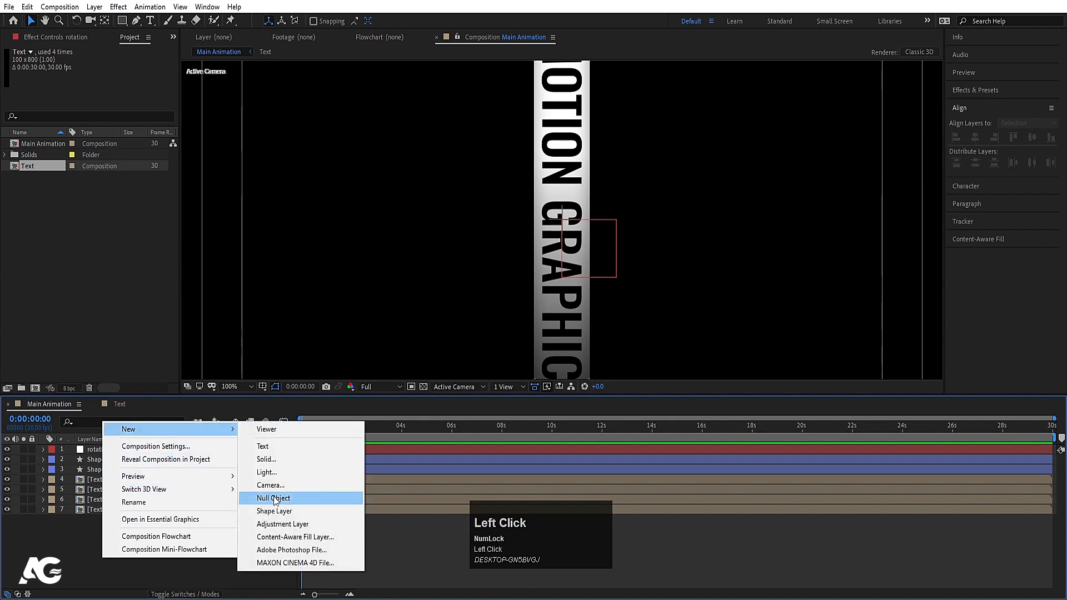
pyautogui.click(274, 499)
pyautogui.click(211, 449)
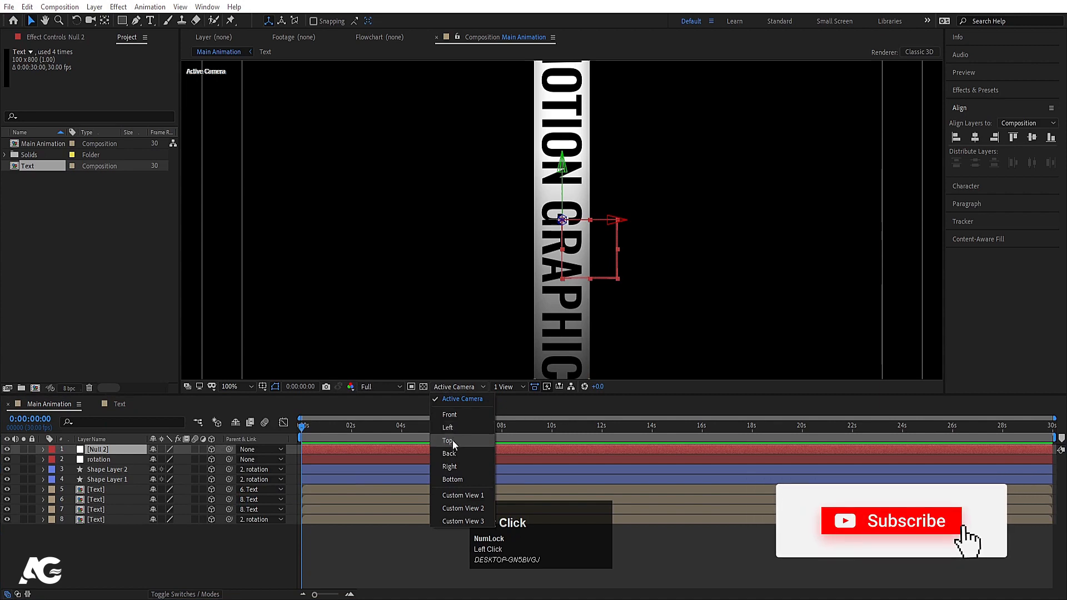
# Move the new null to the centre of the square column in the Top view and down to its bottom edge in the Front view
pyautogui.click(451, 440)
pyautogui.moveTo(565, 274); pyautogui.dragTo(572, 246)
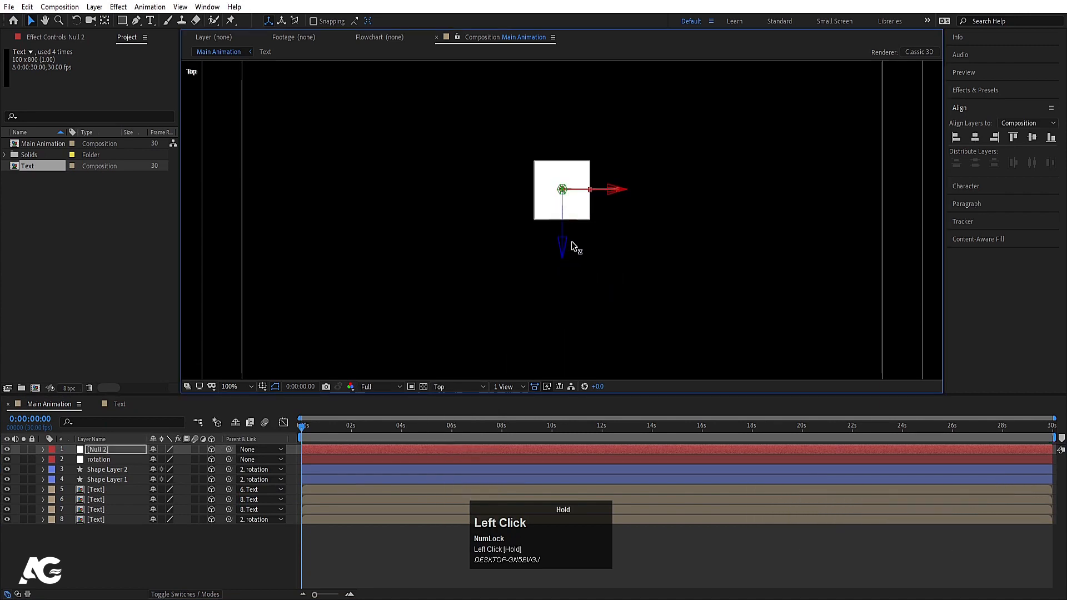
pyautogui.click(446, 387)
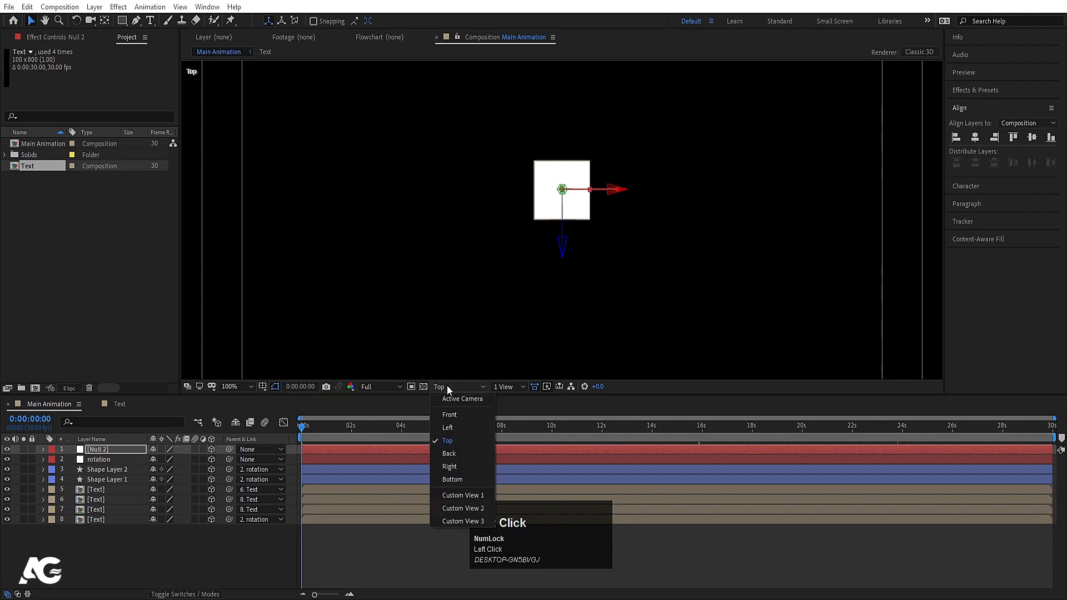
pyautogui.click(459, 412)
pyautogui.scroll(-2, 575, 205)
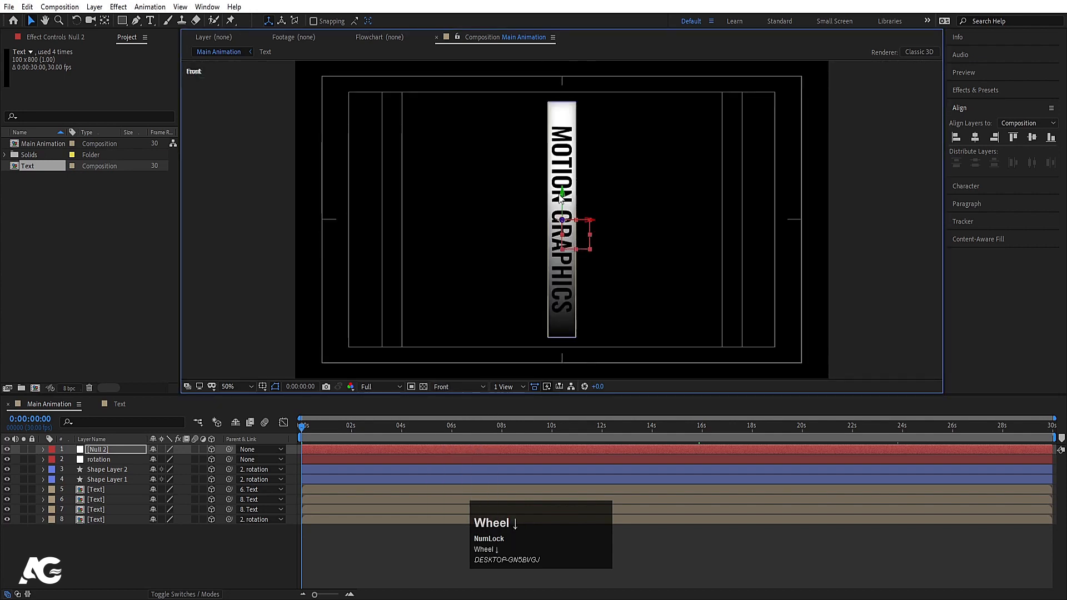
pyautogui.moveTo(563, 196); pyautogui.dragTo(568, 312)
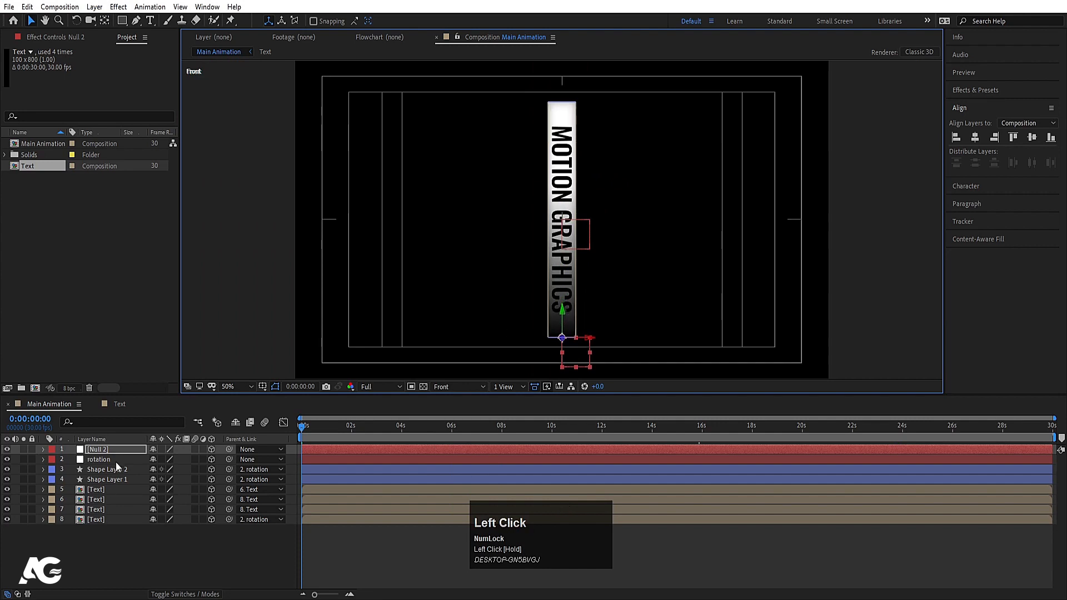
# Parent the rotation null to the new null and rename the new null as scale
pyautogui.click(113, 458)
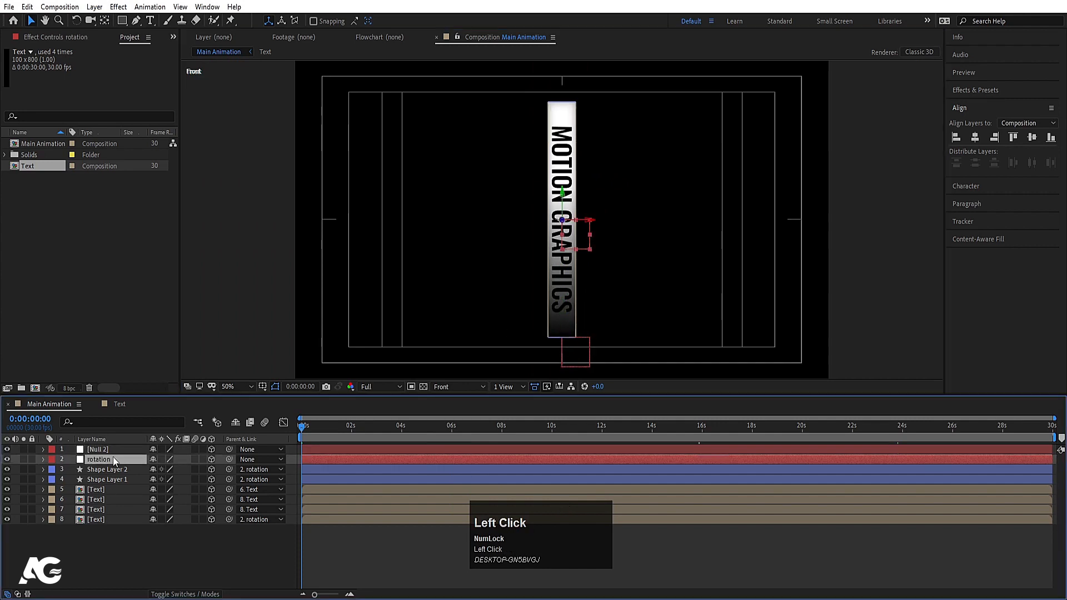
pyautogui.click(212, 459)
pyautogui.click(211, 459)
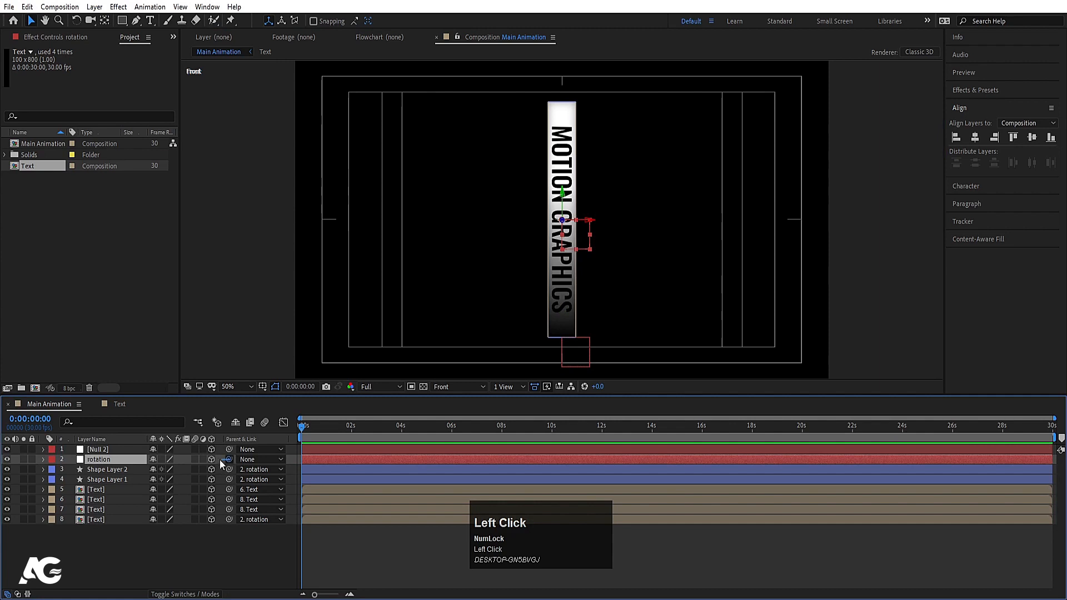
pyautogui.moveTo(229, 459); pyautogui.dragTo(106, 450)
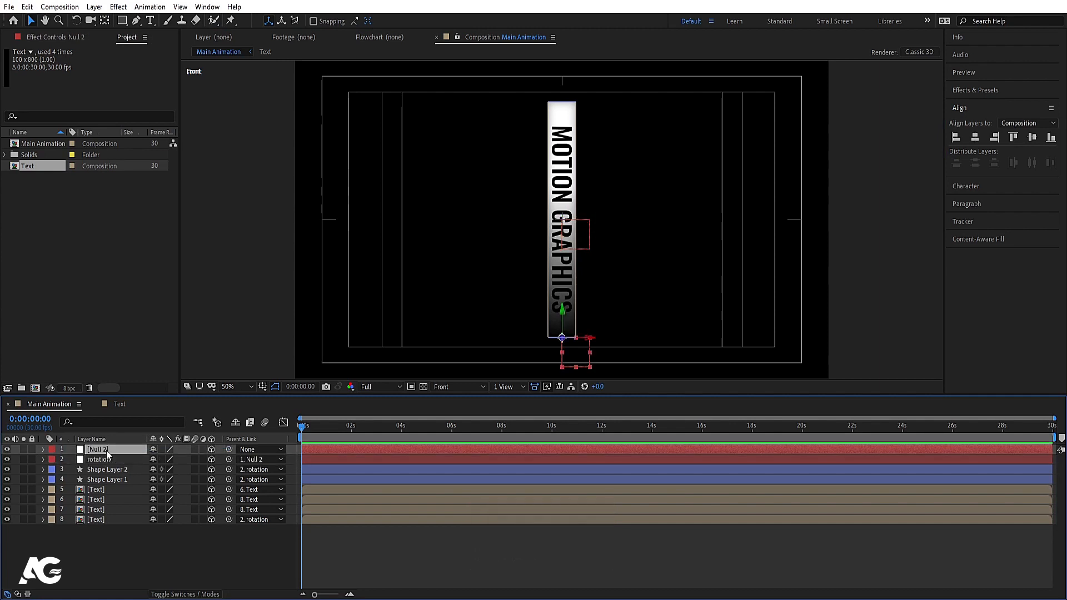
pyautogui.press('Return')
pyautogui.write('scale')
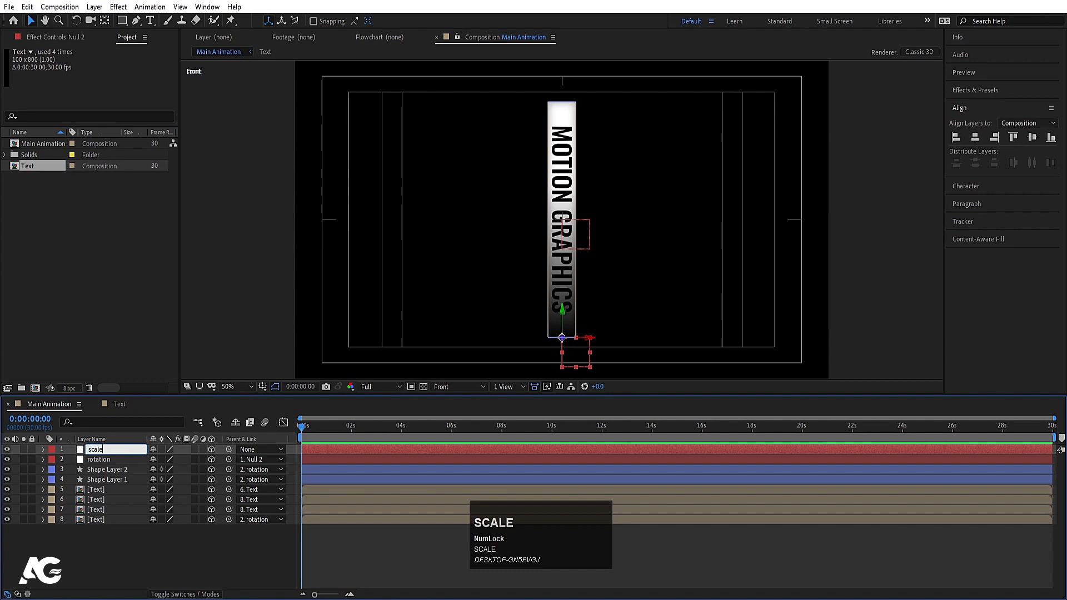
pyautogui.press('Return')
# Unlink the scale null's Scale proportions, try a vertical scale of 96%, and undo that trial change
pyautogui.press('s')
pyautogui.click(156, 463)
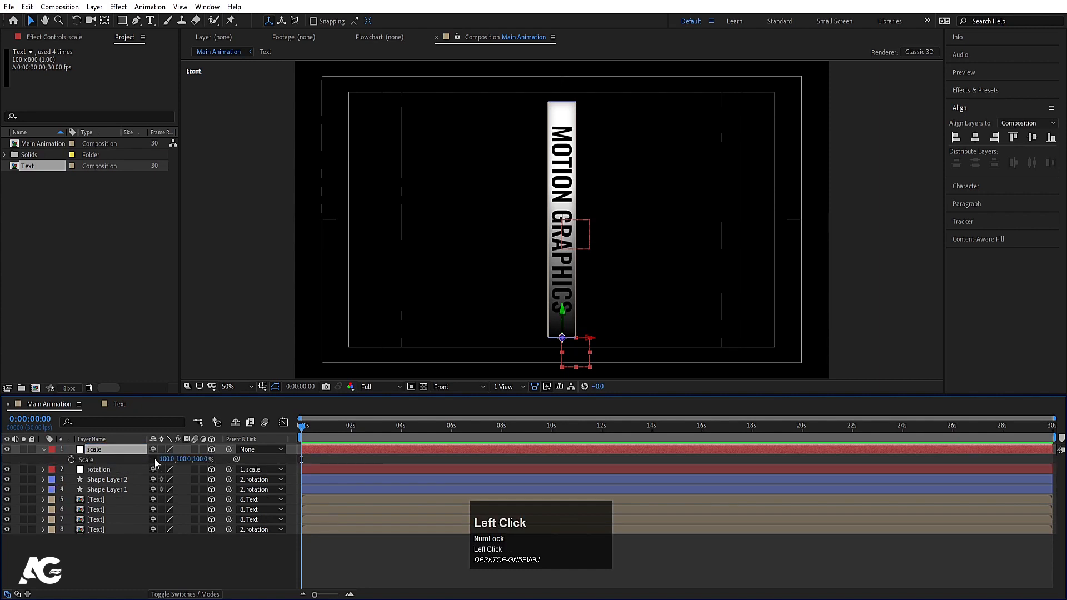
pyautogui.moveTo(187, 461); pyautogui.dragTo(184, 460)
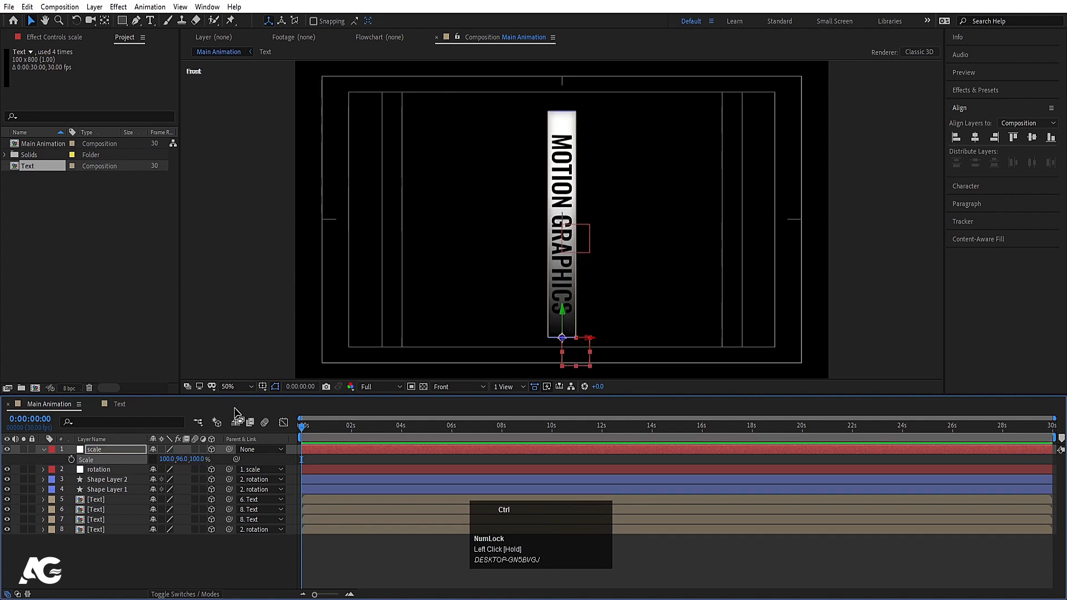
pyautogui.hotkey('ctrl', 'z')
# Keyframe the null's Scale at 0 s and set its vertical scale to 50% at 0:00:00:29
pyautogui.click(71, 459)
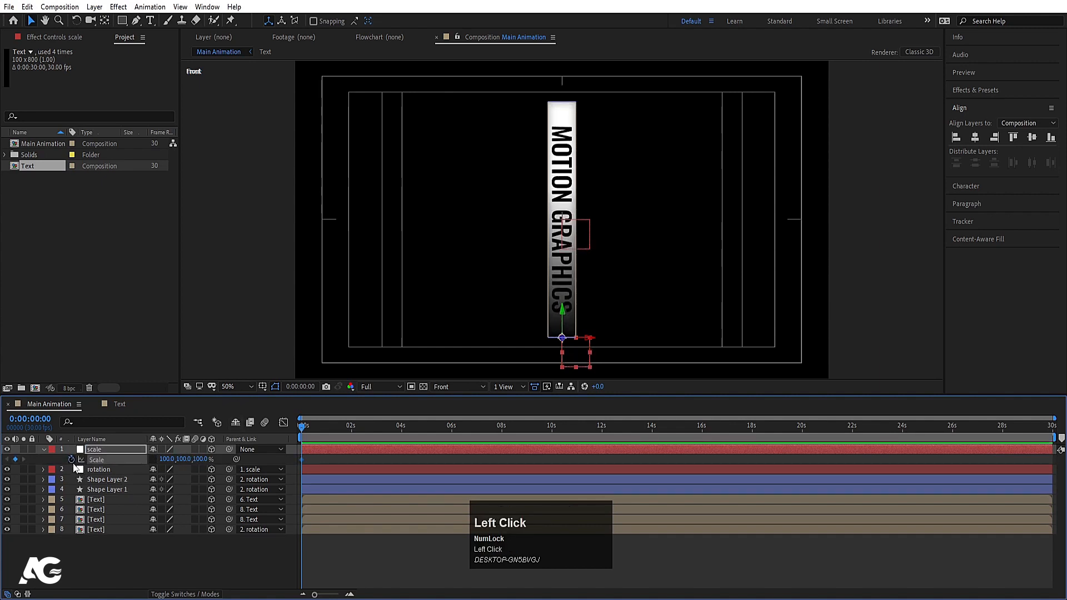
pyautogui.press('=')
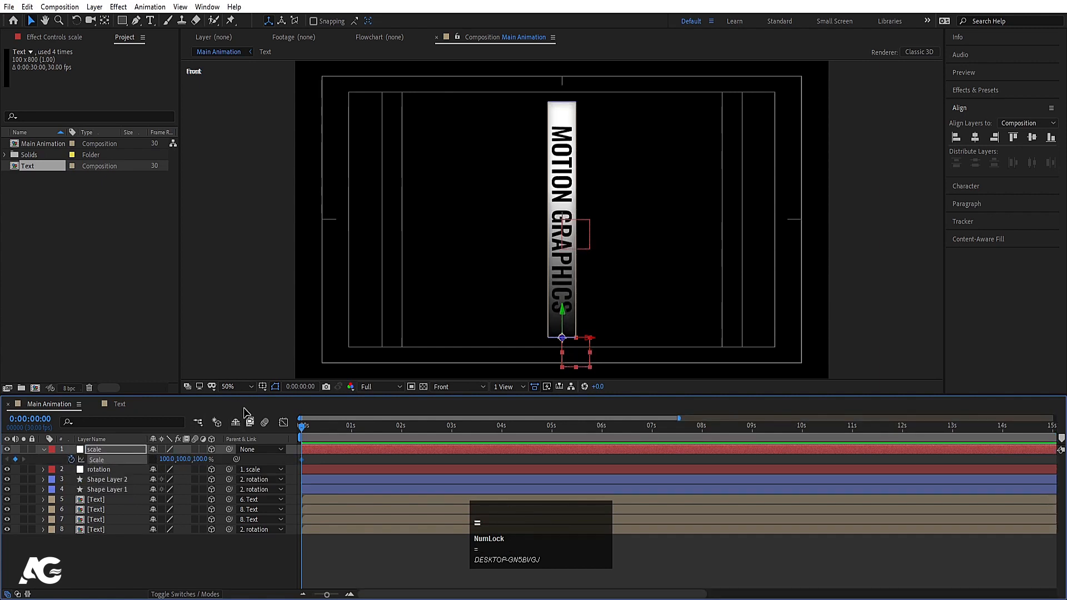
pyautogui.click(351, 436)
pyautogui.click(184, 460)
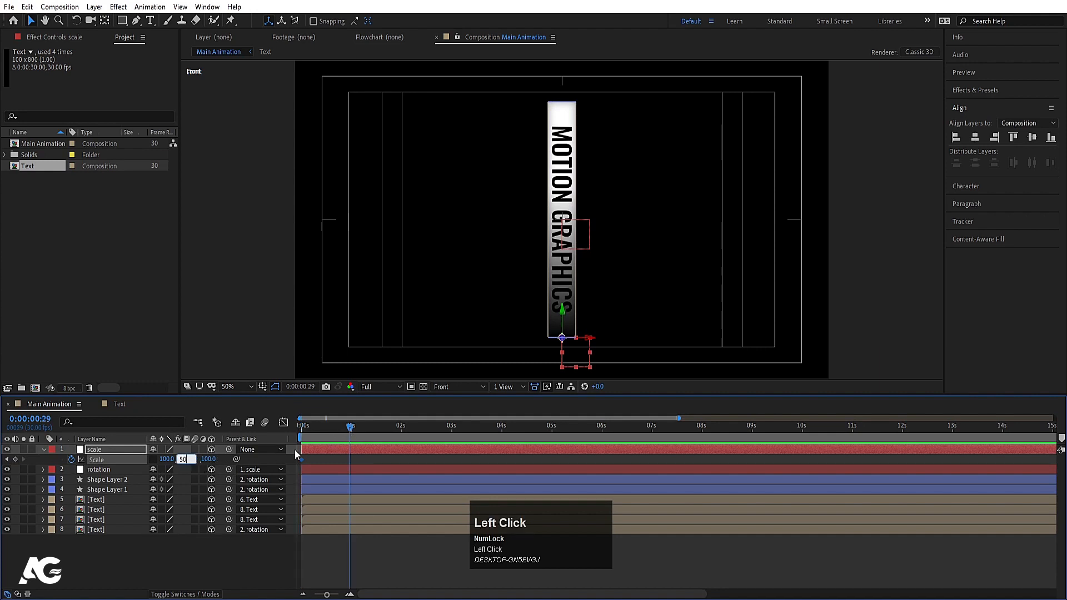
pyautogui.write('50')
pyautogui.press('Return')
# Set the null's vertical scale to 100% at 0:00:02:00
pyautogui.click(400, 428)
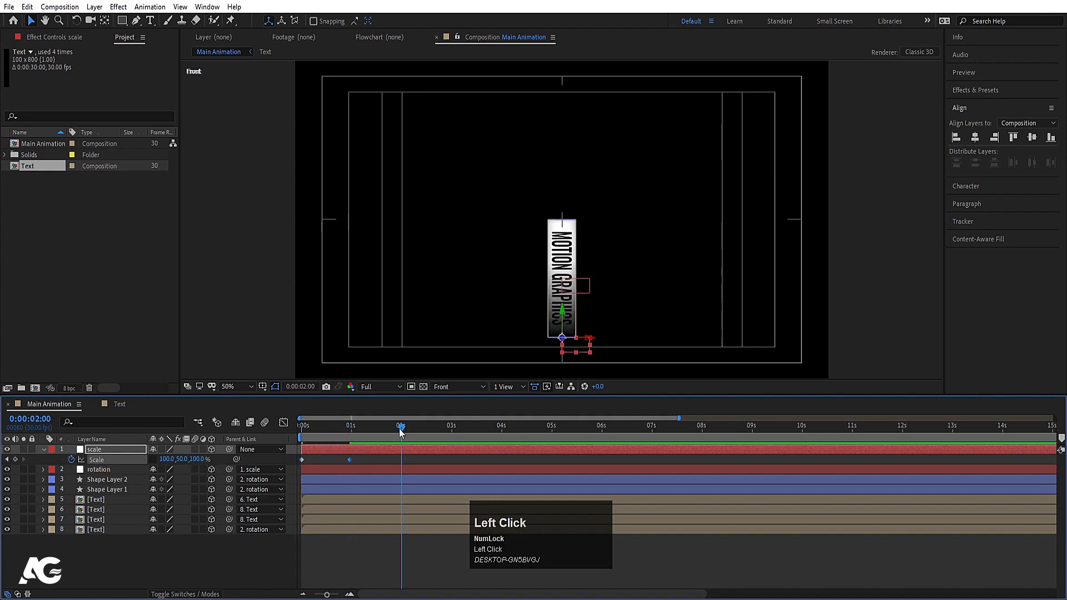
pyautogui.click(184, 460)
pyautogui.write('100')
pyautogui.press('Return')
# Apply Easy Ease to all the Scale keyframes and preview the animation from the start
pyautogui.click(129, 463)
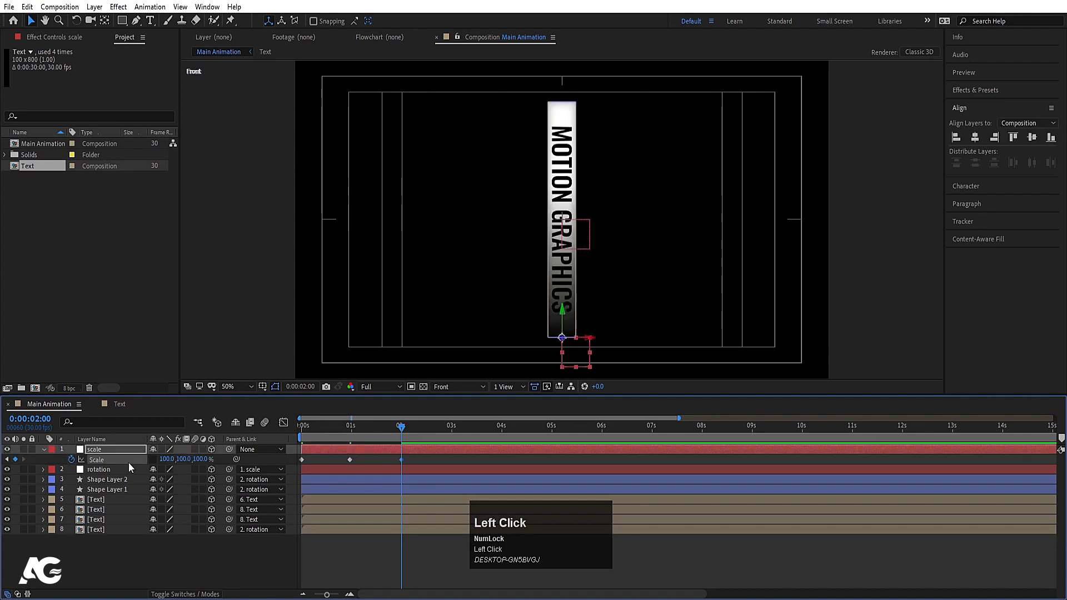
pyautogui.press('F9')
pyautogui.moveTo(401, 430); pyautogui.dragTo(231, 442)
pyautogui.press('space')
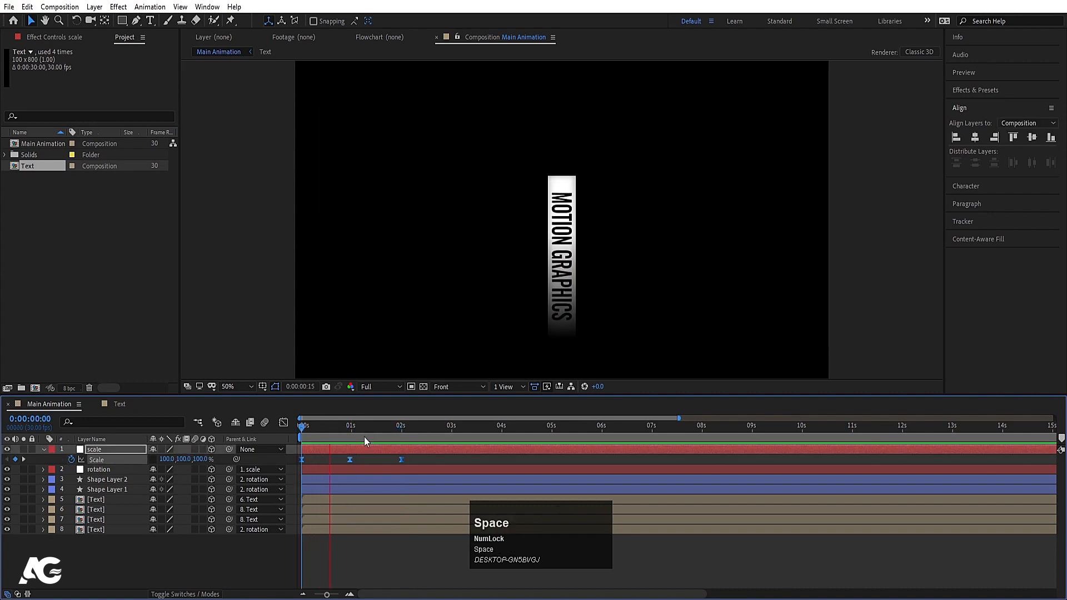
# Replay the scaling animation and keyframe the rotation null's Y Rotation at 0 s
pyautogui.press('space')
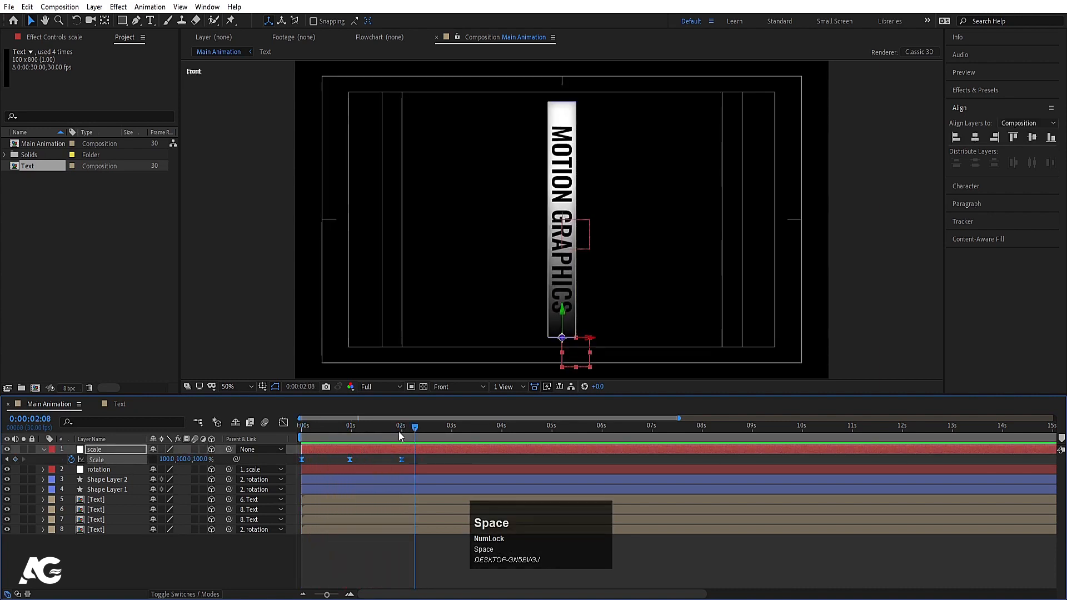
pyautogui.moveTo(399, 431); pyautogui.dragTo(224, 430)
pyautogui.press('space')
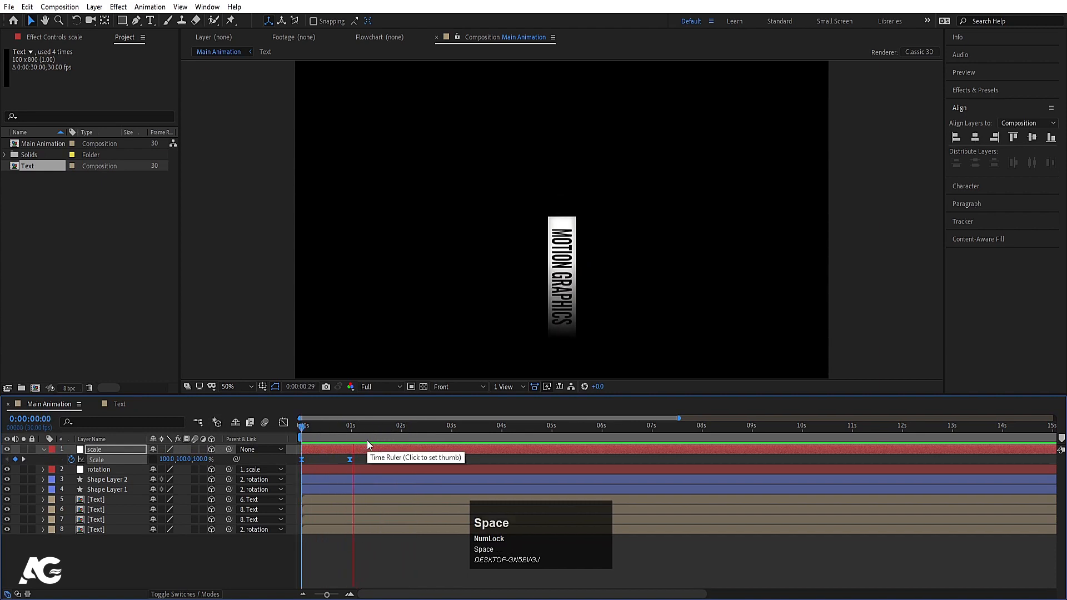
pyautogui.press('space')
pyautogui.click(103, 469)
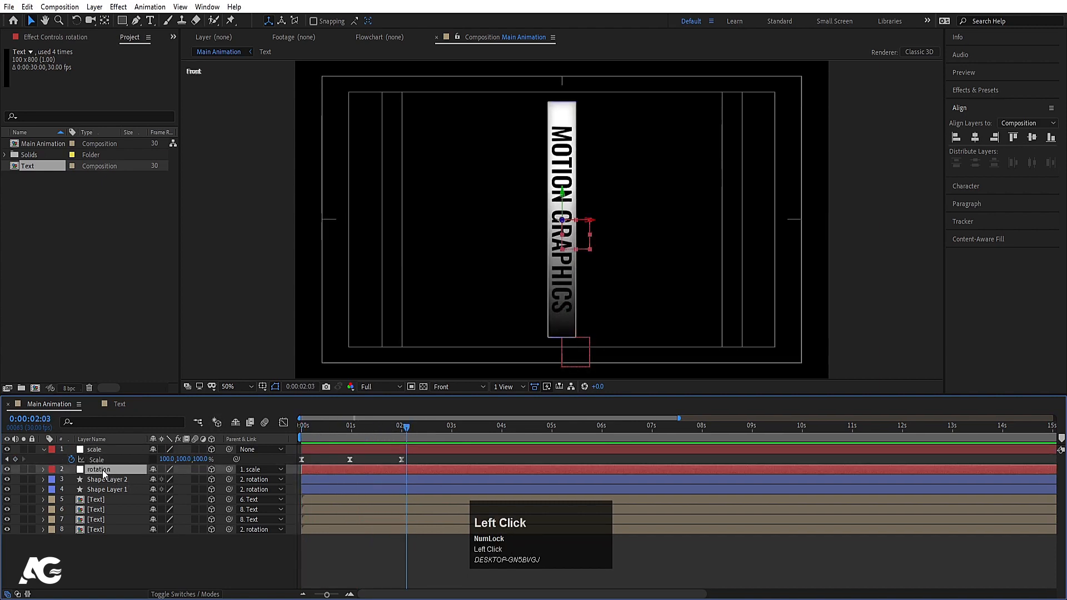
pyautogui.press('r')
pyautogui.click(316, 427)
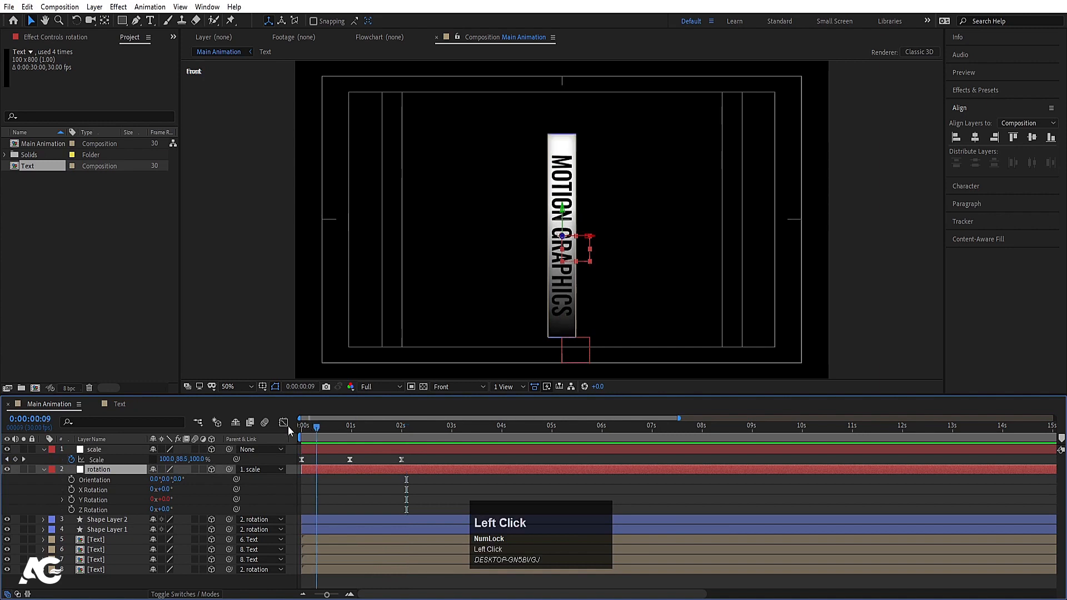
pyautogui.moveTo(287, 426); pyautogui.dragTo(235, 447)
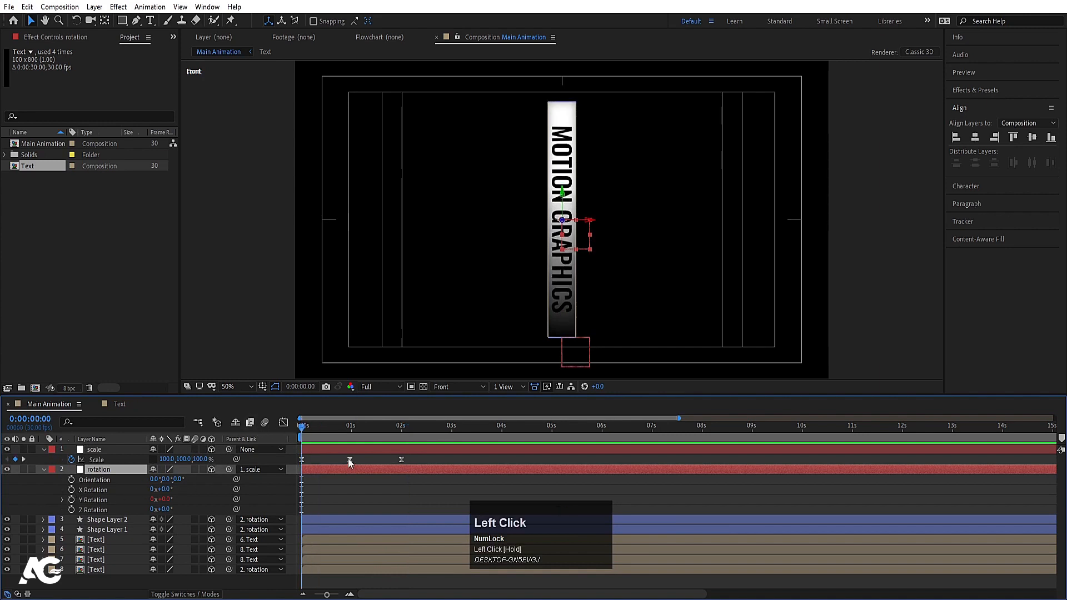
pyautogui.press('-')
pyautogui.click(350, 501)
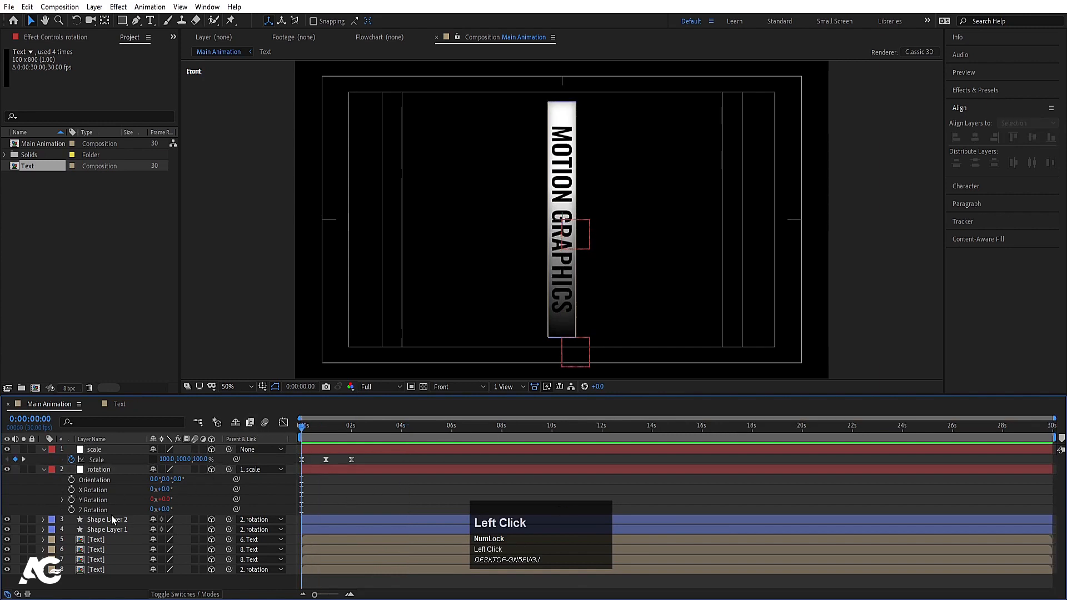
pyautogui.click(72, 500)
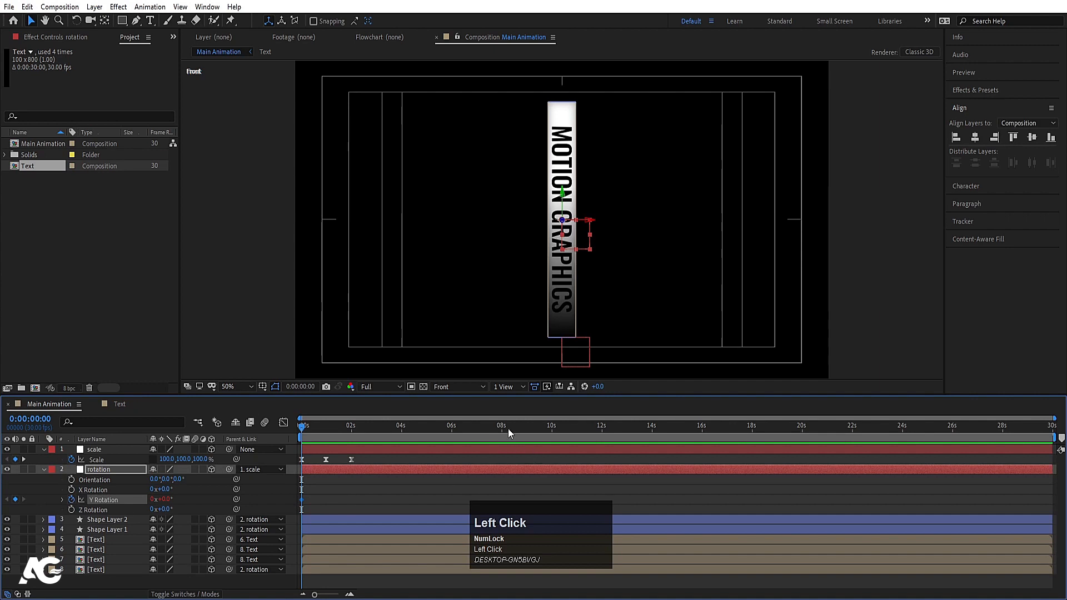
# Set the rotation null's Y Rotation to 1 full revolution at 0:00:07:28 and preview from the start
pyautogui.moveTo(499, 427); pyautogui.dragTo(501, 427)
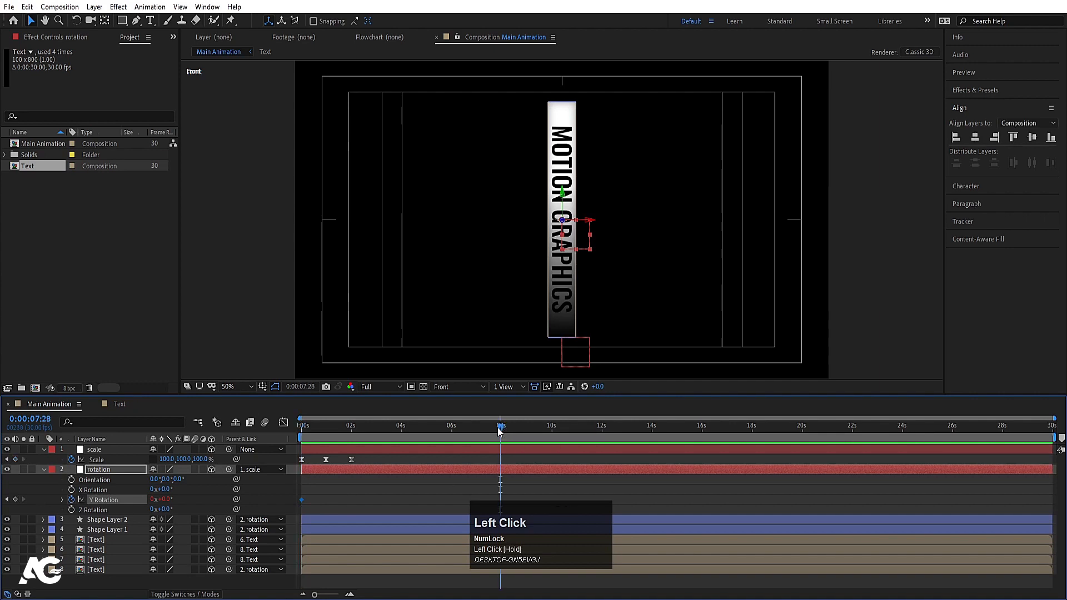
pyautogui.click(153, 499)
pyautogui.write('1')
pyautogui.press('Return')
pyautogui.moveTo(354, 428); pyautogui.dragTo(80, 408)
pyautogui.press('space')
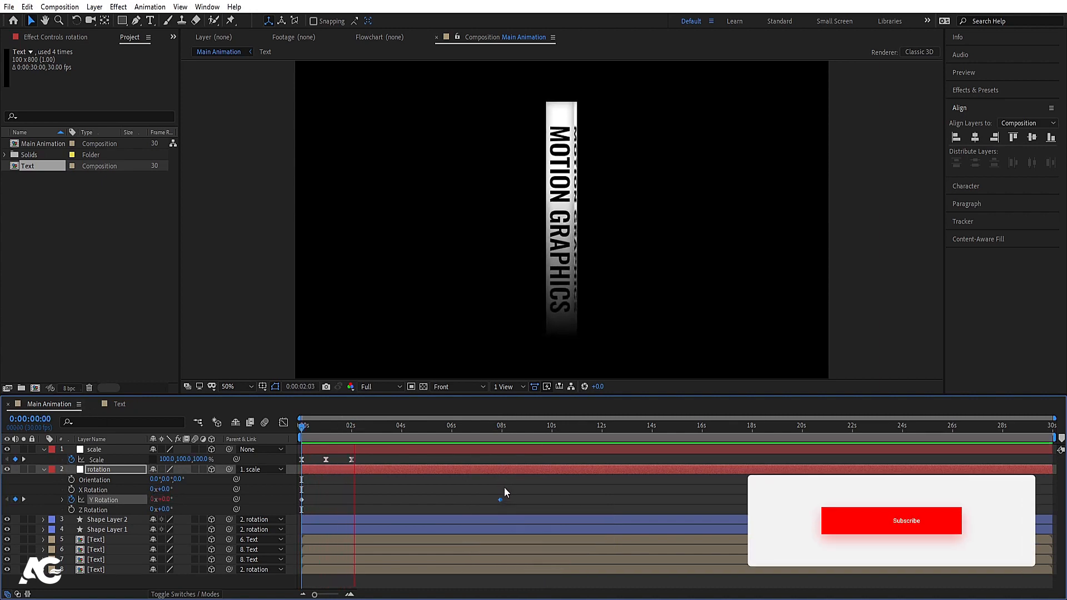
pyautogui.press('space')
pyautogui.click(314, 457)
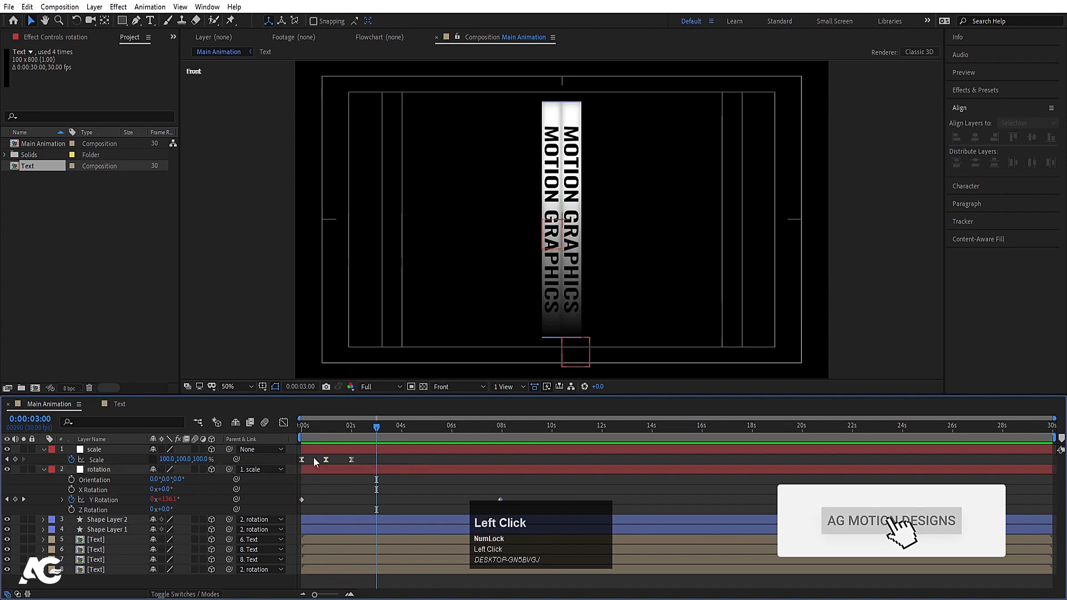
# Add a loopOut() expression to the scale null's Scale, preview the loop, and collapse the revealed layer properties
pyautogui.keyDown('alt'); pyautogui.click(72, 459); pyautogui.keyUp('alt')
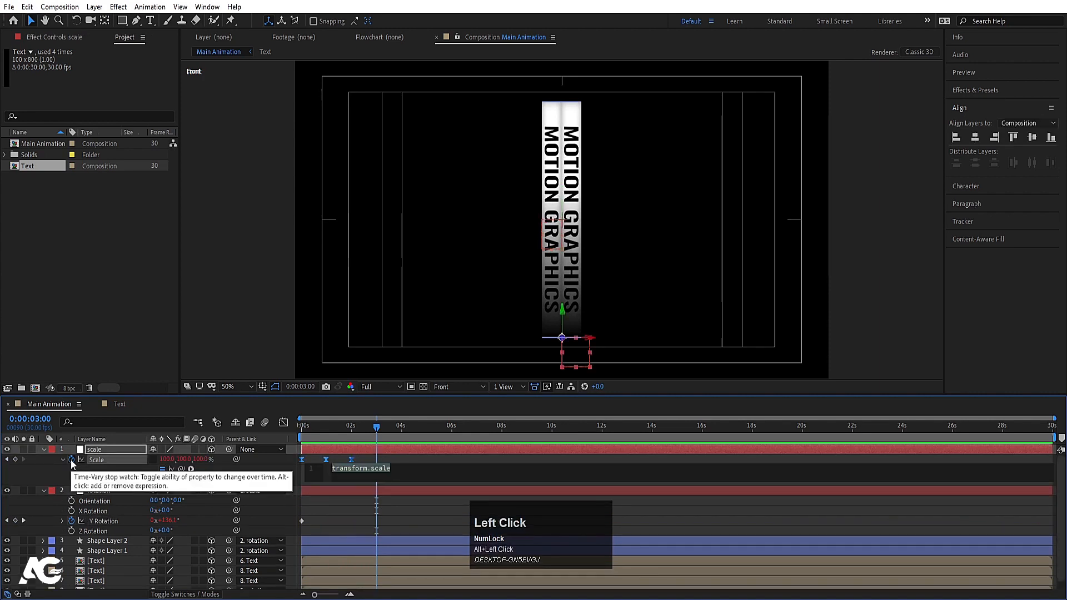
pyautogui.write('loop')
pyautogui.press('Down')
pyautogui.press('Down')
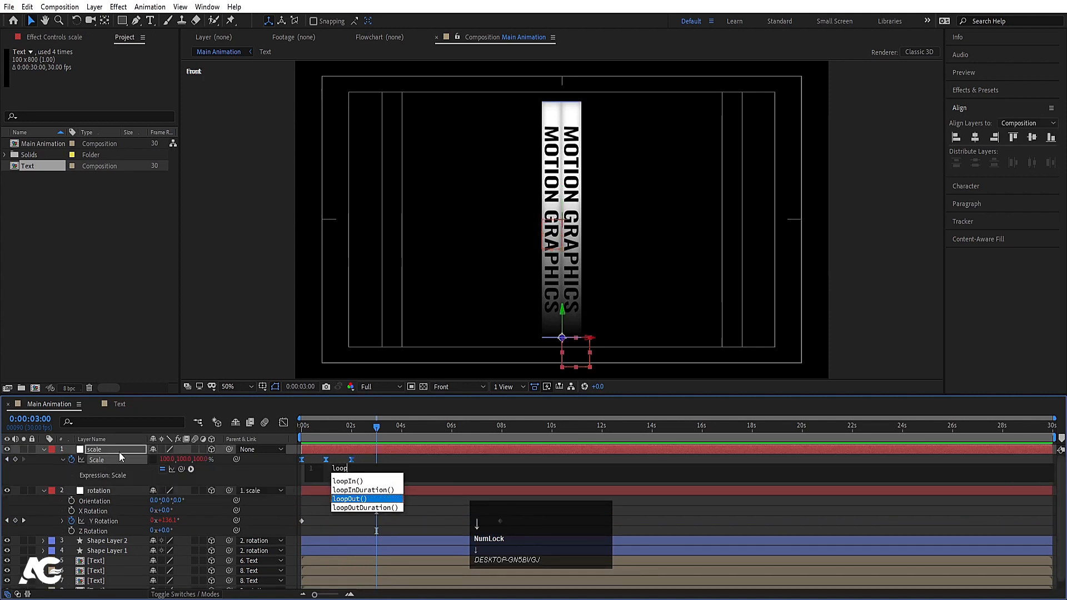
pyautogui.press('Return')
pyautogui.press('space')
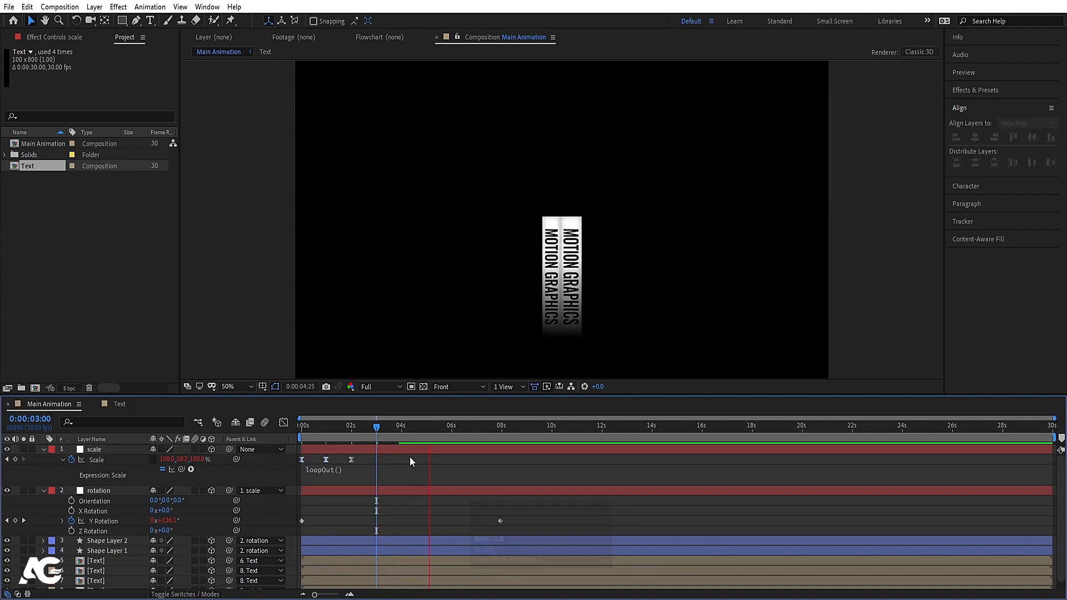
pyautogui.press('space')
pyautogui.click(354, 428)
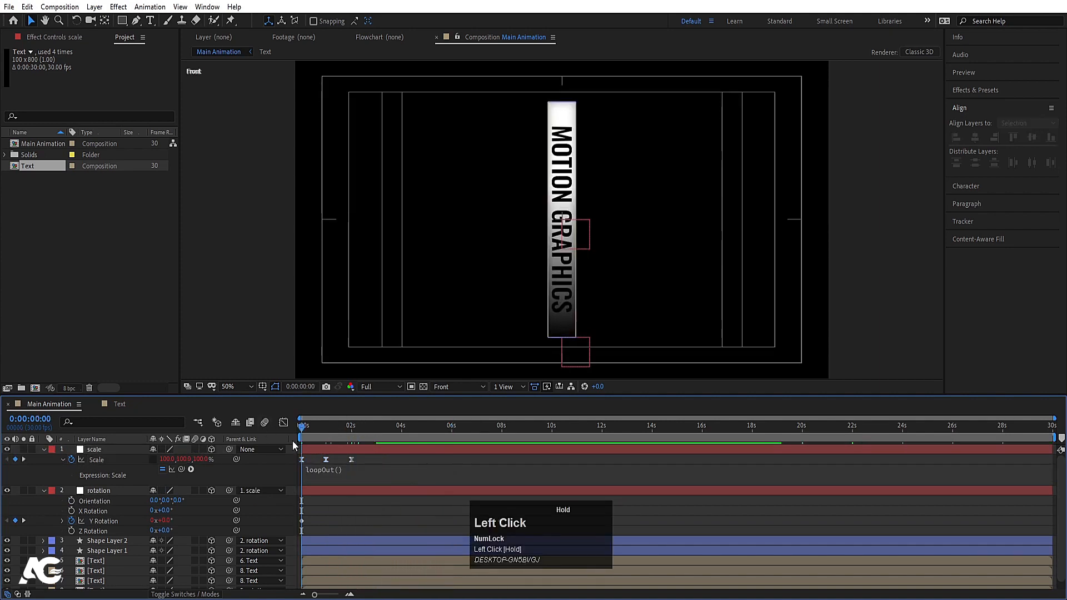
pyautogui.press('u')
pyautogui.press('space')
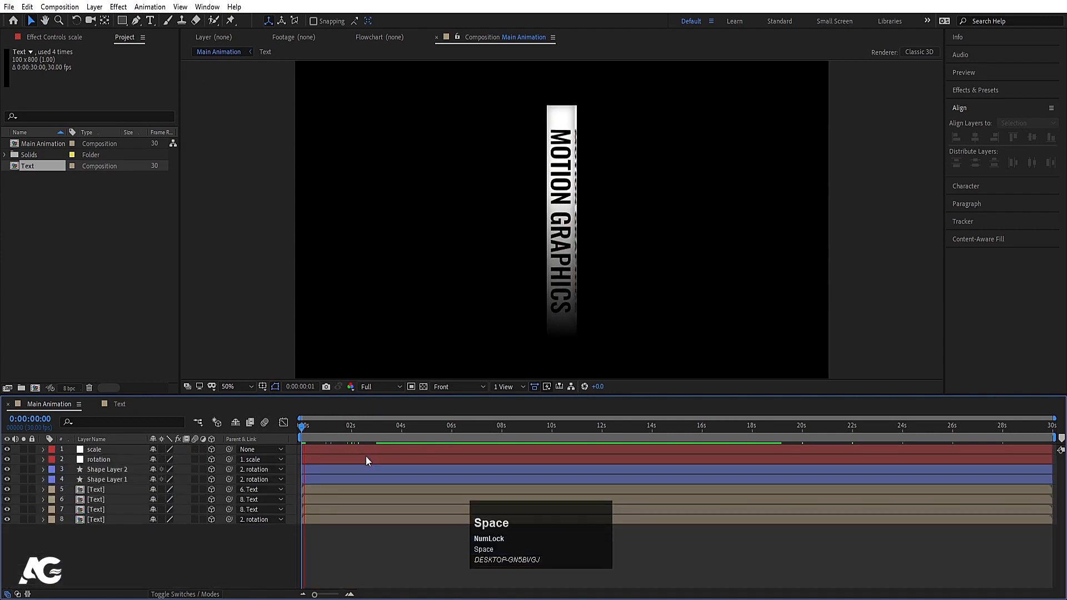
# Pre-compose all the layers in Main Animation into a new composition named Cube
pyautogui.hotkey('ctrl', 'a')
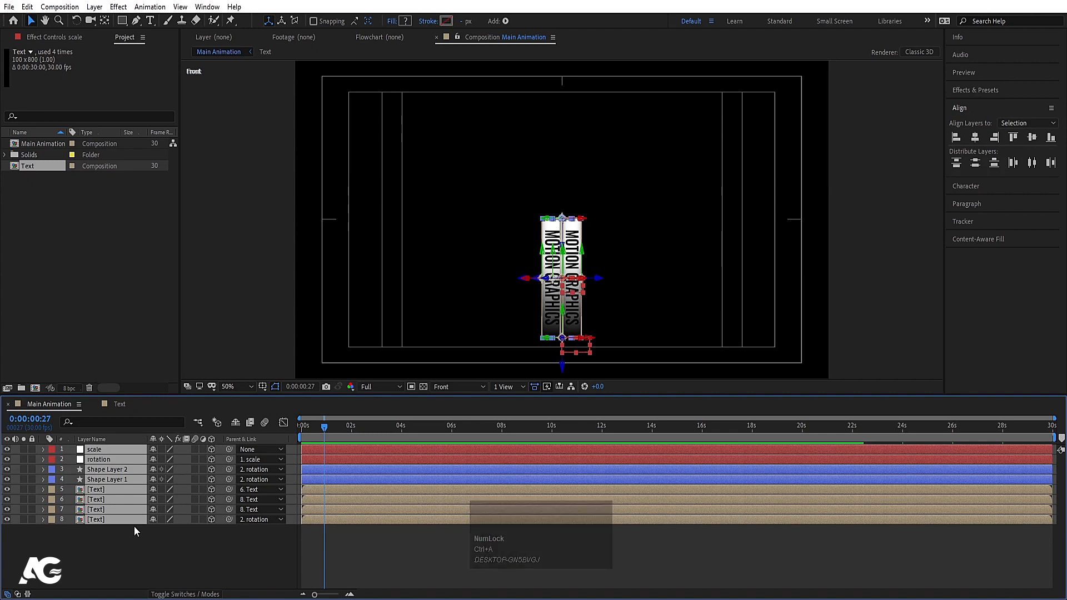
pyautogui.press('ctrl')
pyautogui.hotkey('ctrl', 'shift', 'c')
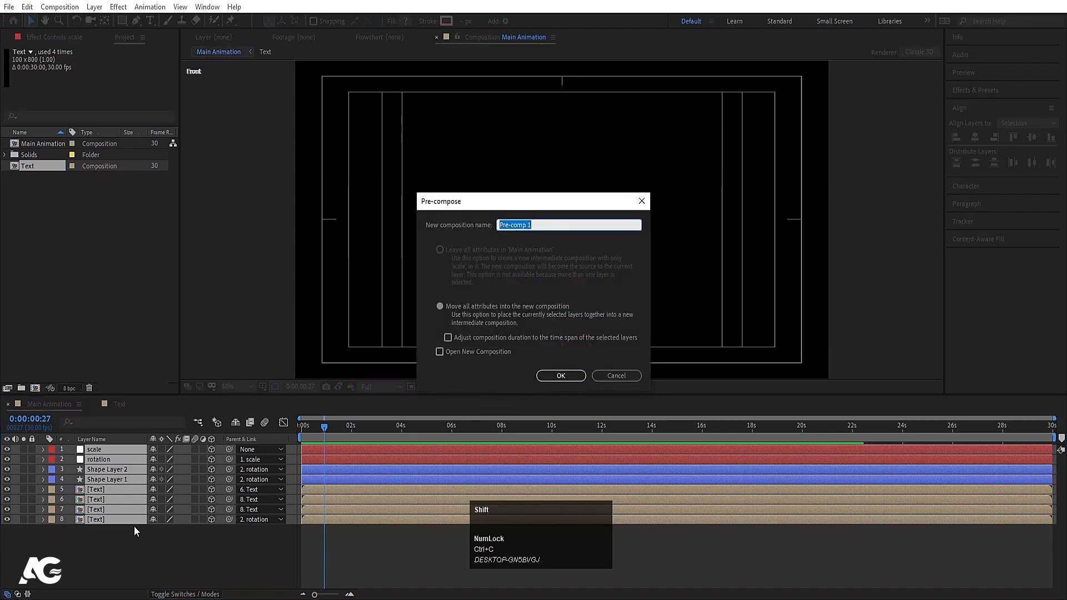
pyautogui.write('Cube')
pyautogui.press('Return')
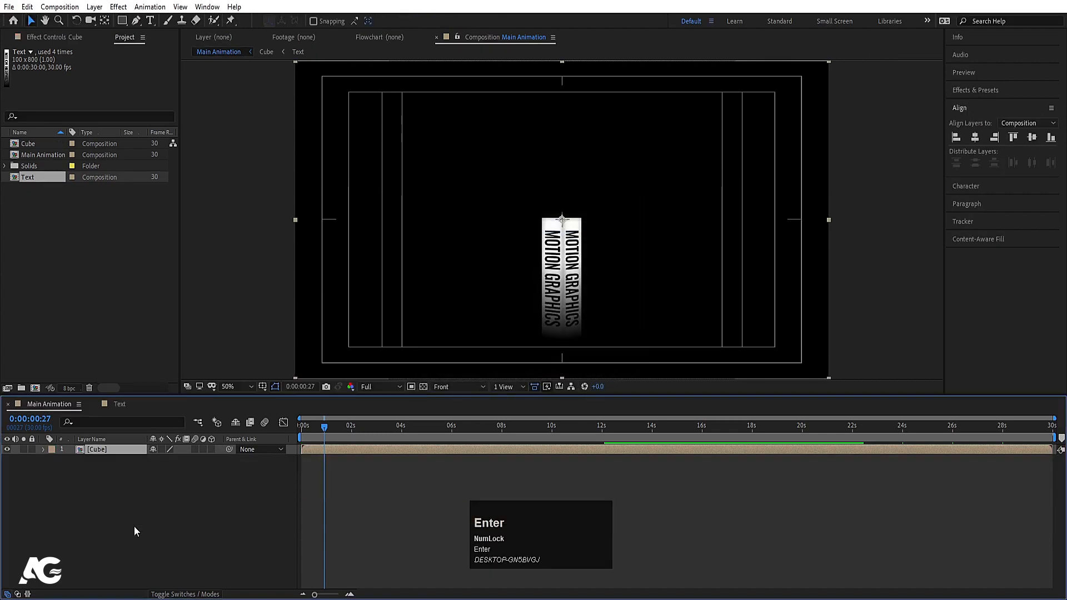
# Switch the viewer to Active Camera and check the contents of the Cube precomp before returning to Main Animation
pyautogui.click(444, 388)
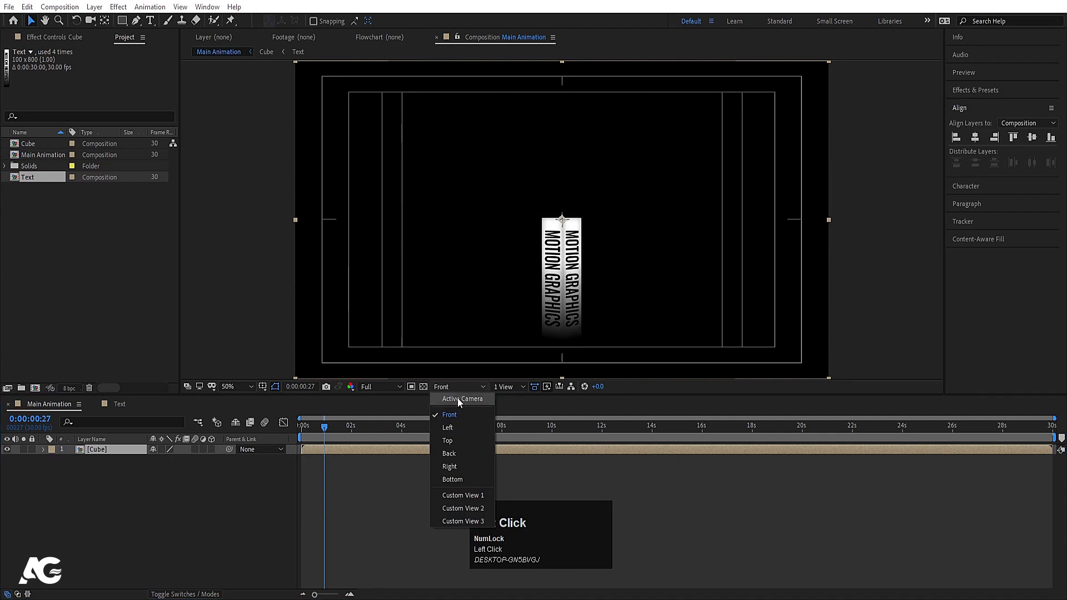
pyautogui.click(458, 398)
pyautogui.click(181, 493)
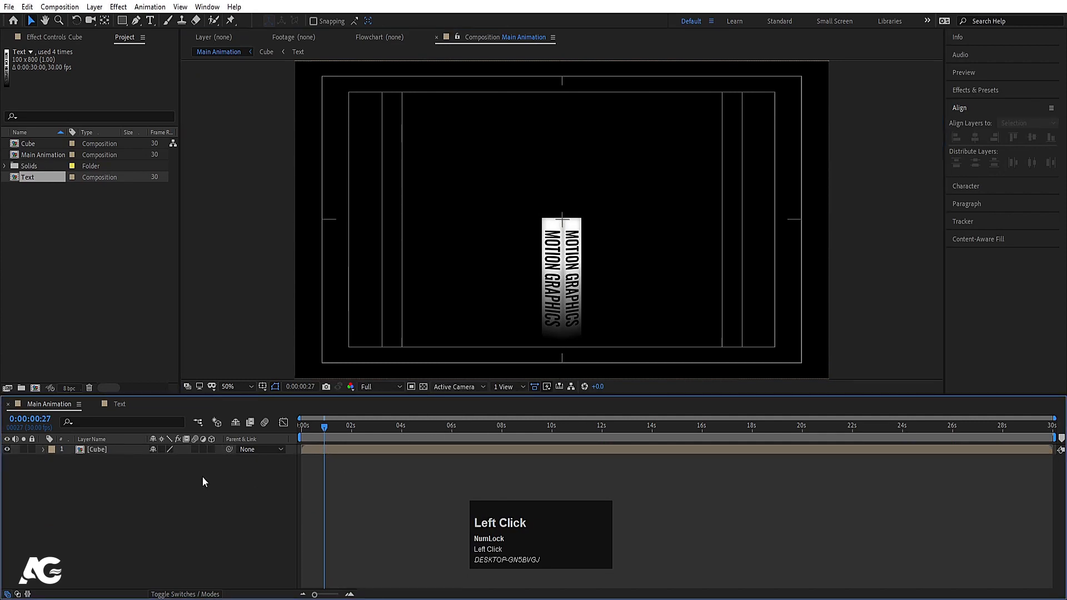
pyautogui.doubleClick(105, 450)
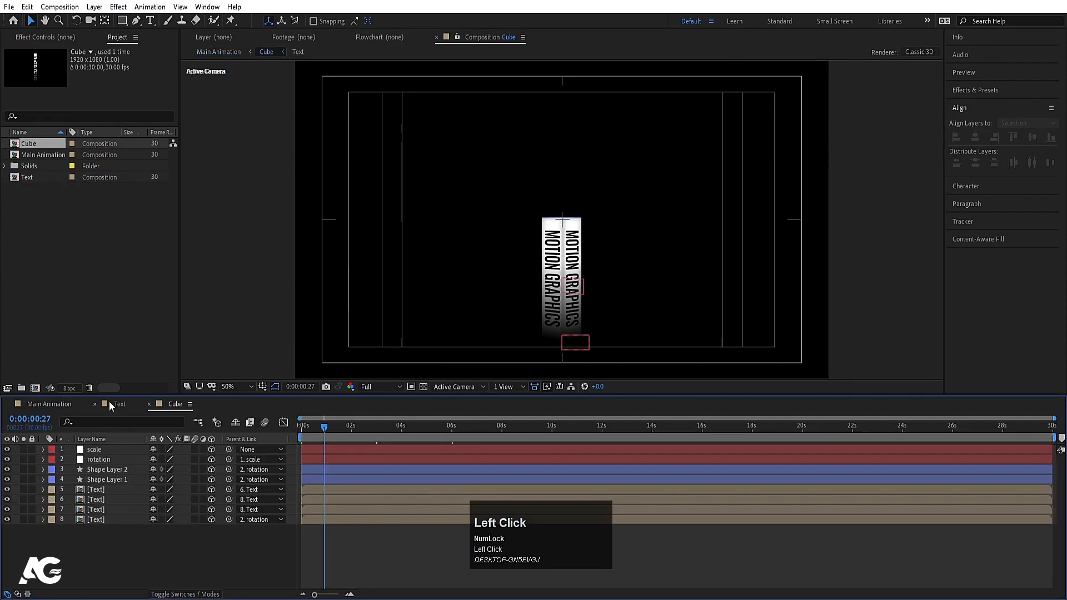
pyautogui.click(50, 404)
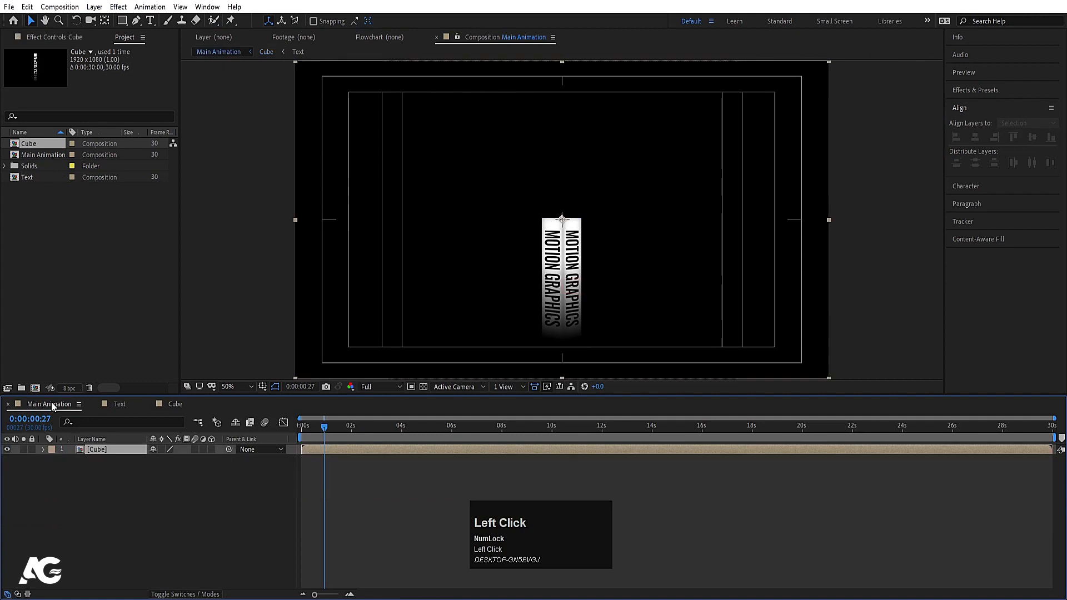
# Enable Collapse Transformations and 3D for the Cube layer and preview it
pyautogui.click(162, 449)
pyautogui.click(212, 449)
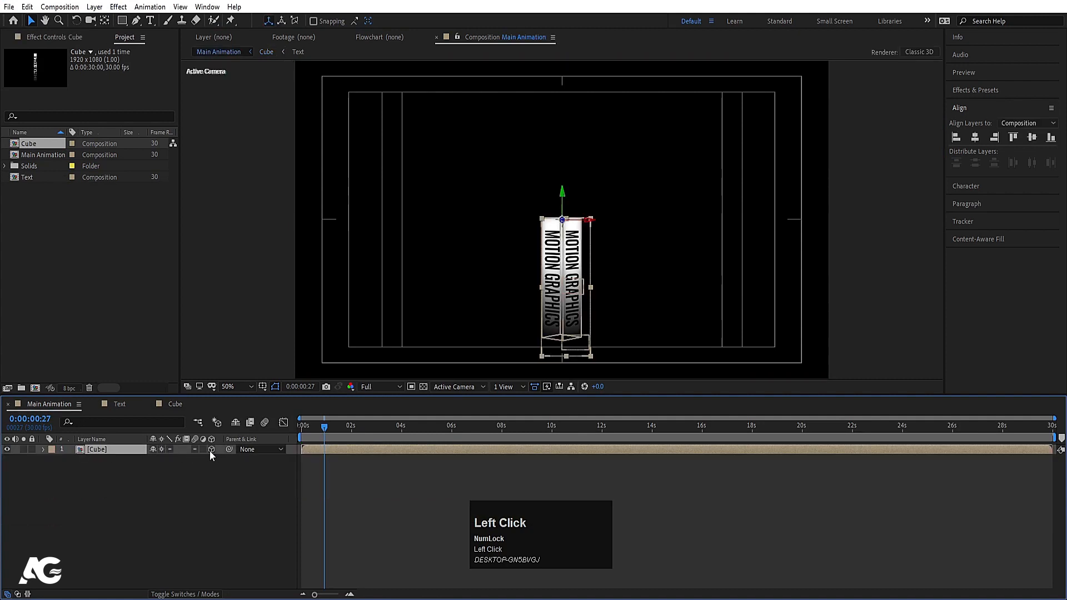
pyautogui.press('space')
pyautogui.press('space')
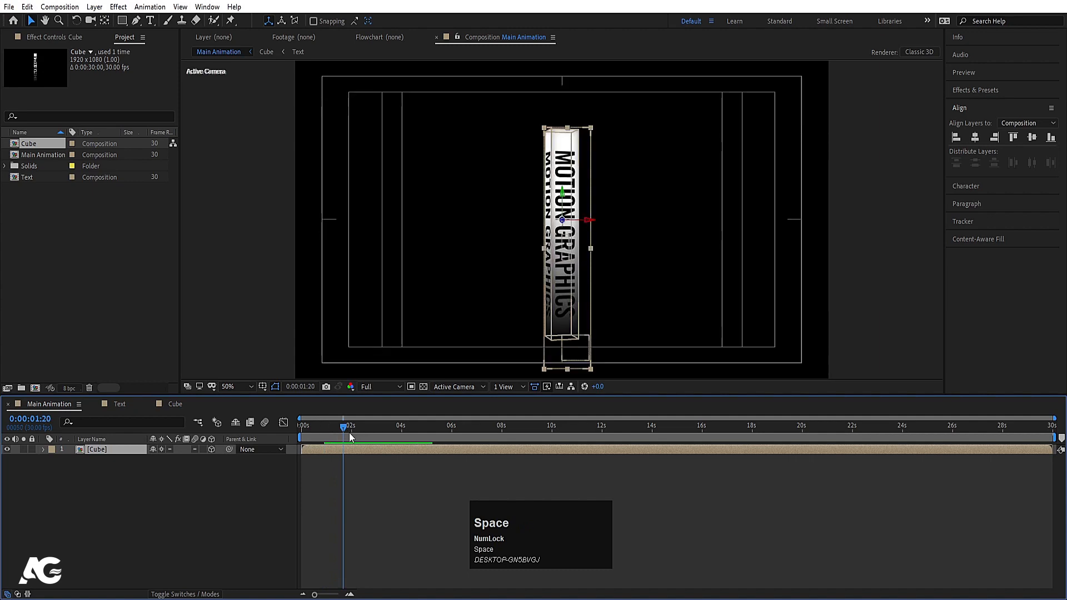
pyautogui.moveTo(348, 431); pyautogui.dragTo(235, 434)
# In the Top view, move the Cube layer forward along its Z axis, away from the composition centre
pyautogui.click(452, 391)
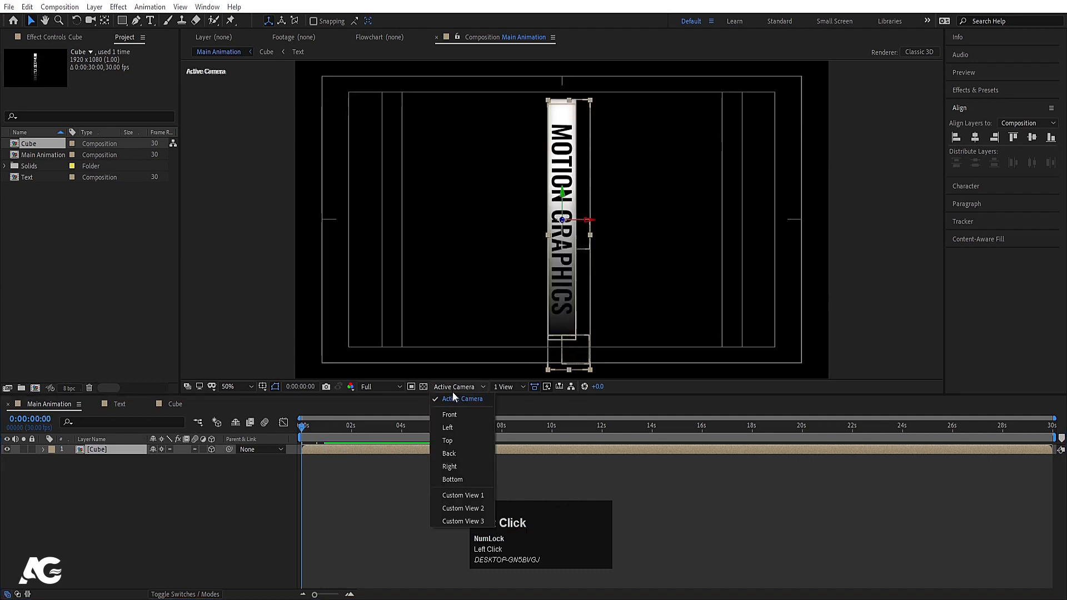
pyautogui.click(452, 435)
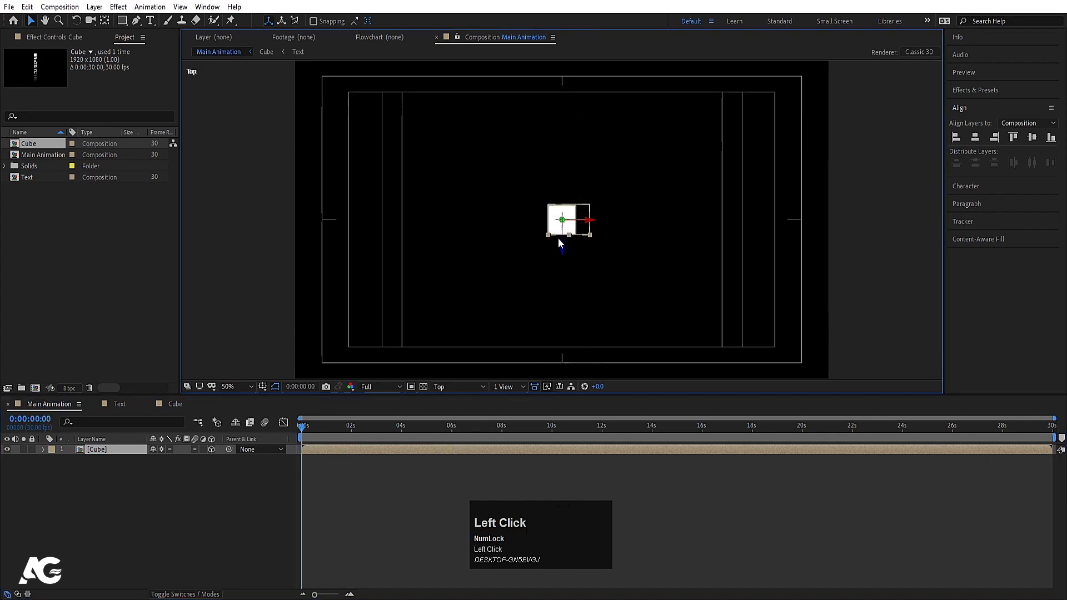
pyautogui.moveTo(560, 246); pyautogui.dragTo(556, 340)
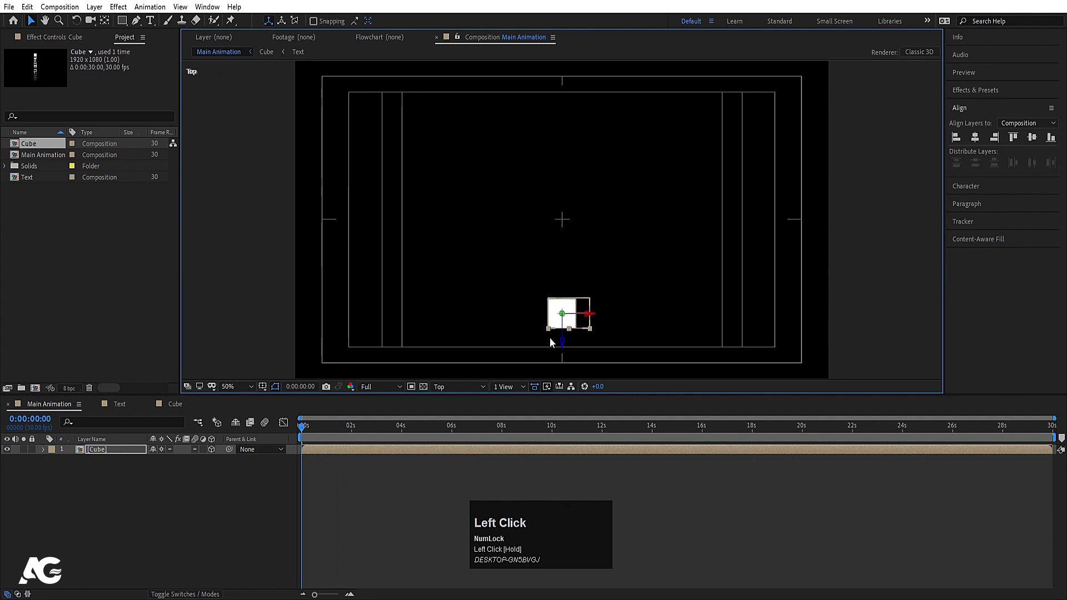
# Move the Cube layer's anchor point back to the exact composition centre with the Pan Behind tool
pyautogui.press('y')
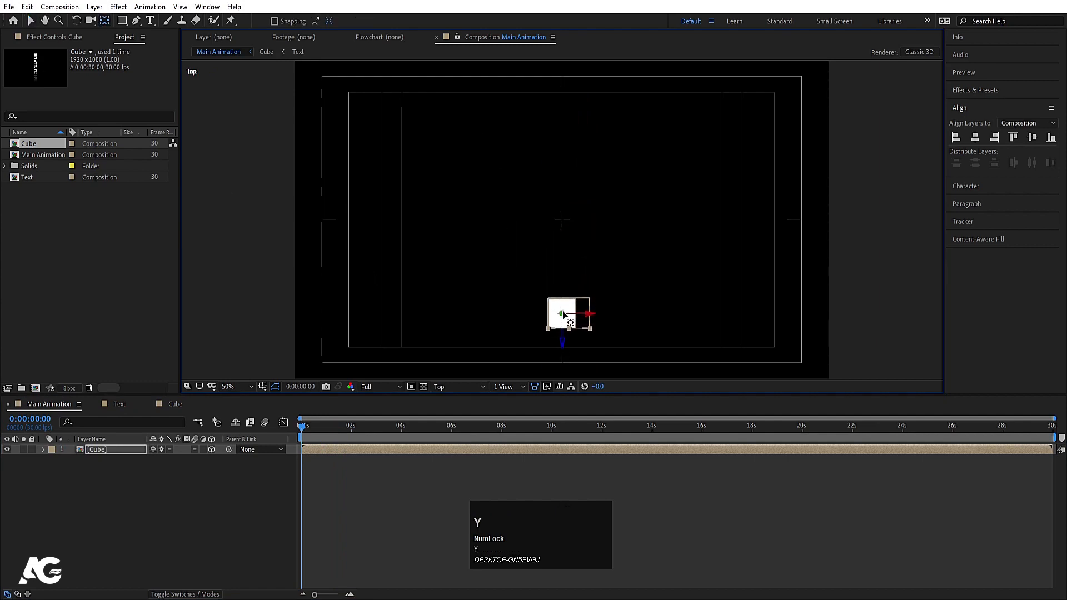
pyautogui.moveTo(563, 315); pyautogui.dragTo(563, 221)
pyautogui.scroll(-8, 565, 223)
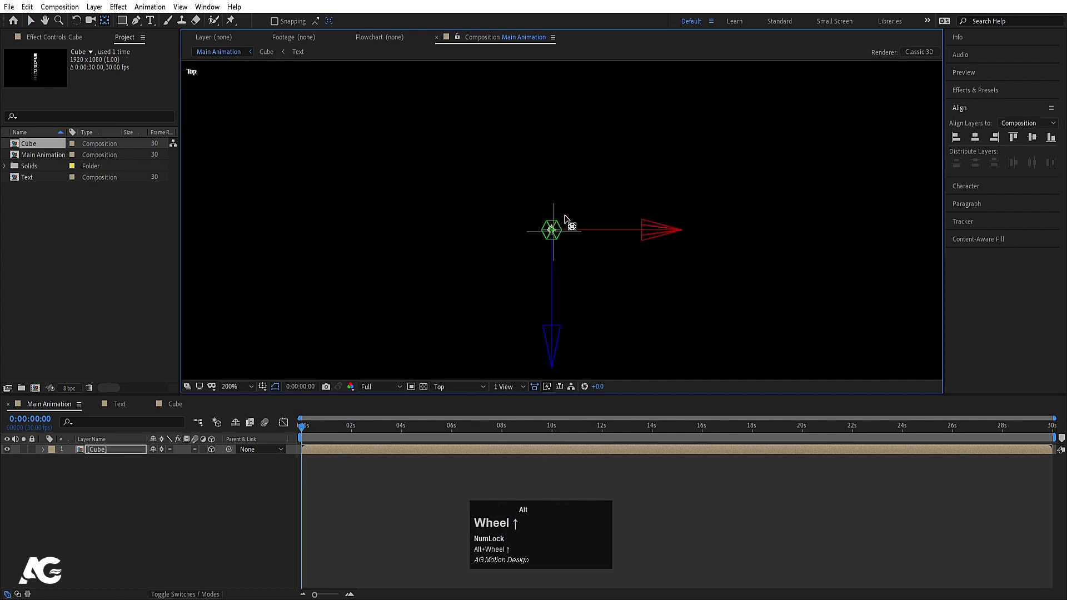
pyautogui.moveTo(509, 282); pyautogui.dragTo(518, 286)
pyautogui.scroll(-6, 519, 293)
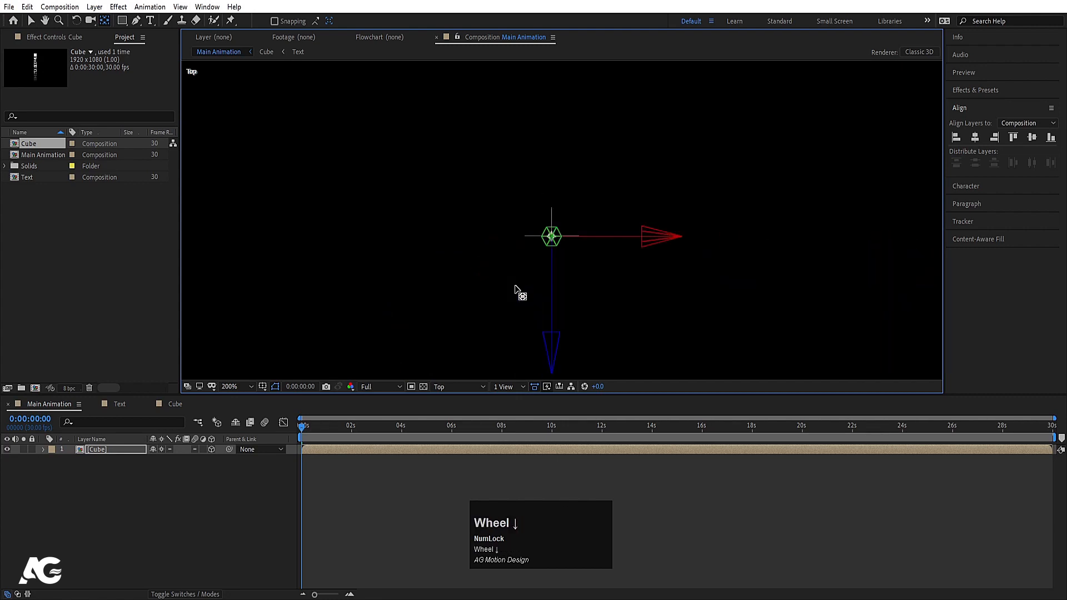
pyautogui.click(87, 471)
pyautogui.click(97, 451)
pyautogui.scroll(-2, 416, 257)
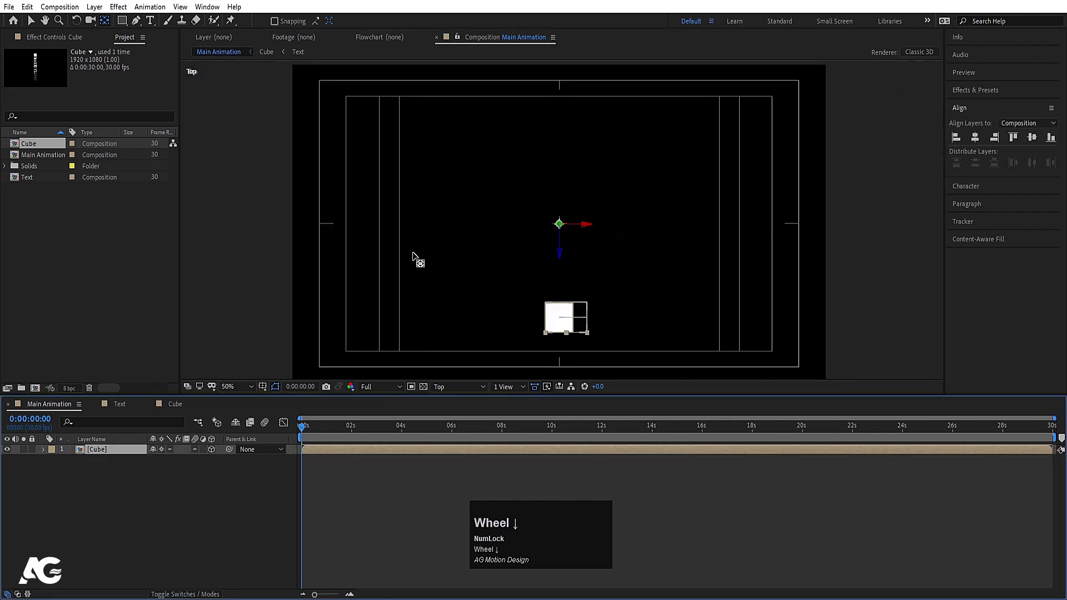
# Try turning the Cube layer about its Y axis around the offset anchor point, and undo the rotation
pyautogui.press('r')
pyautogui.moveTo(169, 479); pyautogui.dragTo(176, 479)
pyautogui.hotkey('ctrl', 'z')
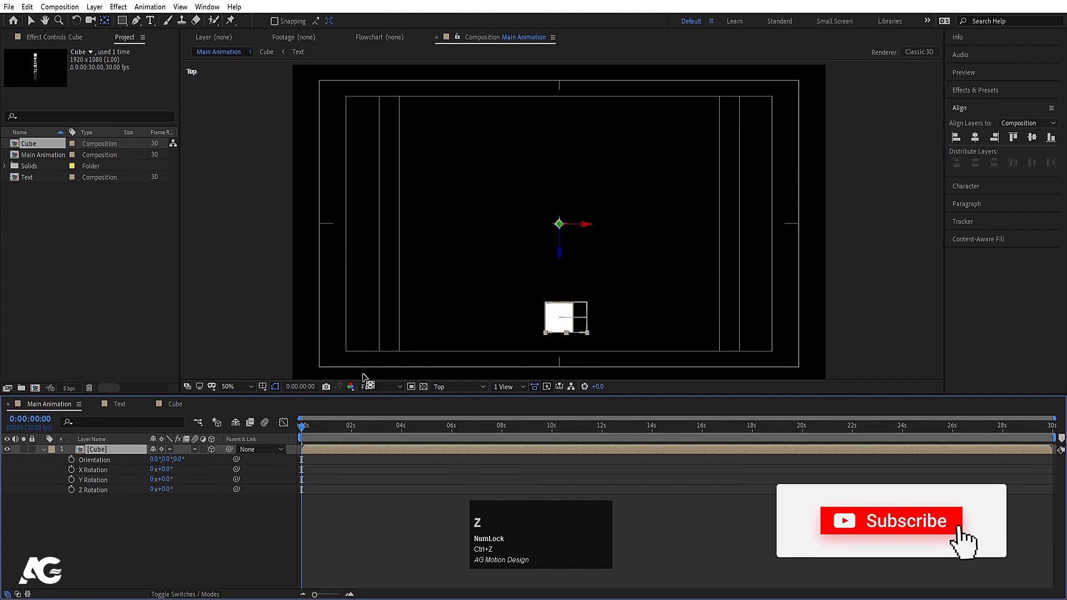
# Switch the viewer back to Active Camera, preview the offset Cube, and return to 0 s
pyautogui.click(468, 386)
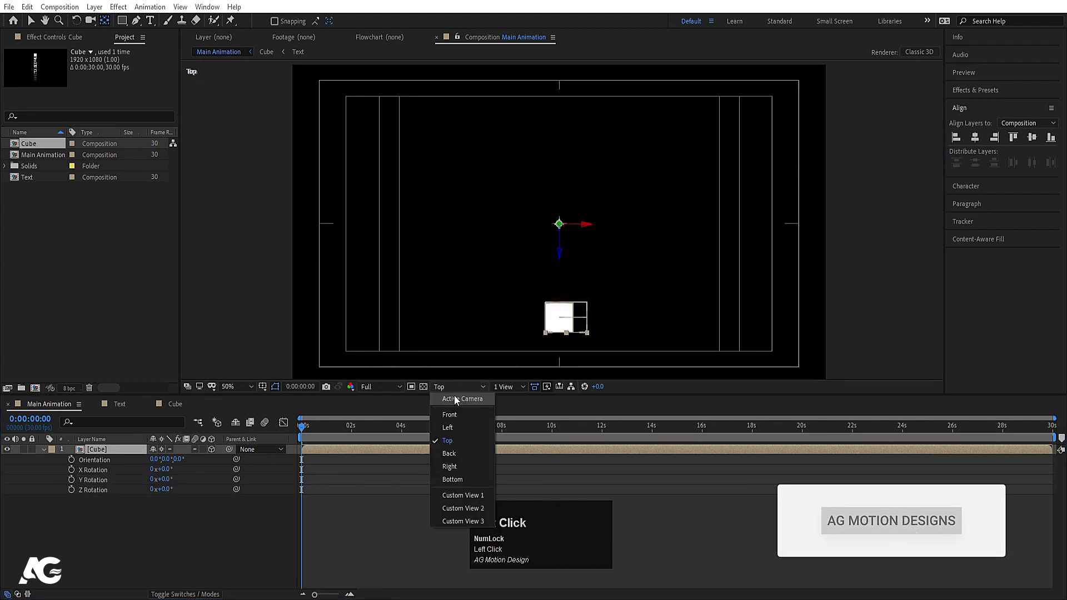
pyautogui.click(455, 395)
pyautogui.press('space')
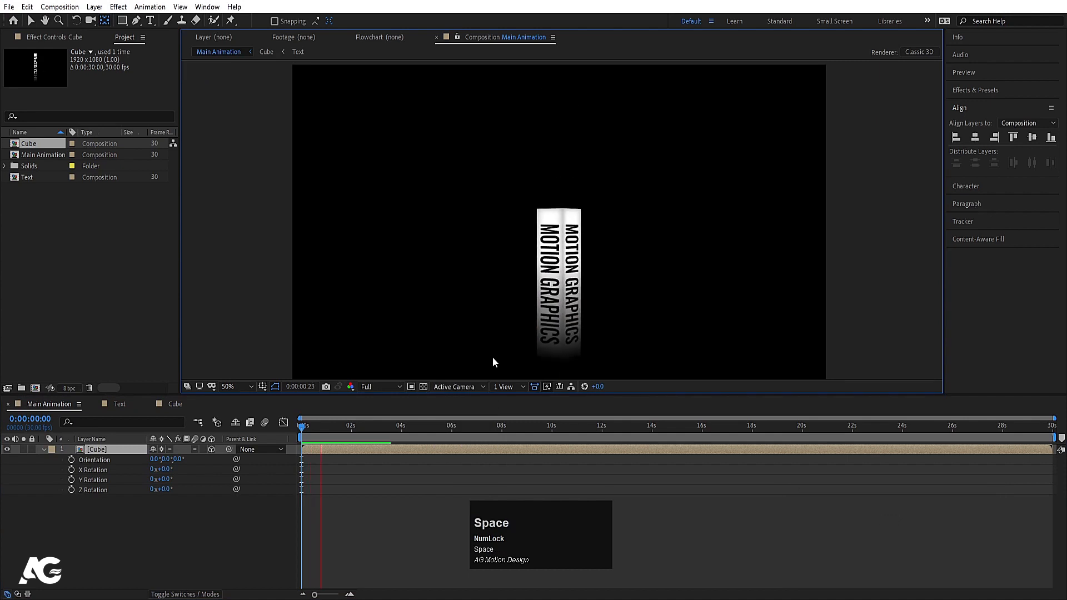
pyautogui.press('space')
pyautogui.moveTo(342, 429); pyautogui.dragTo(298, 432)
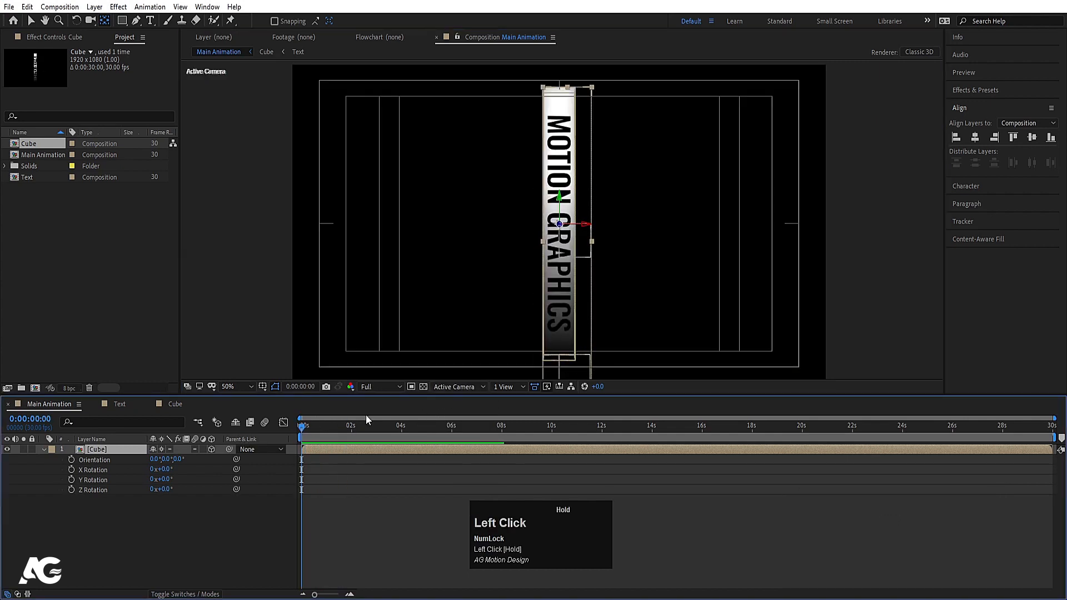
# Switch the viewer to the Top view and show source names instead of layer names in the timeline
pyautogui.click(462, 387)
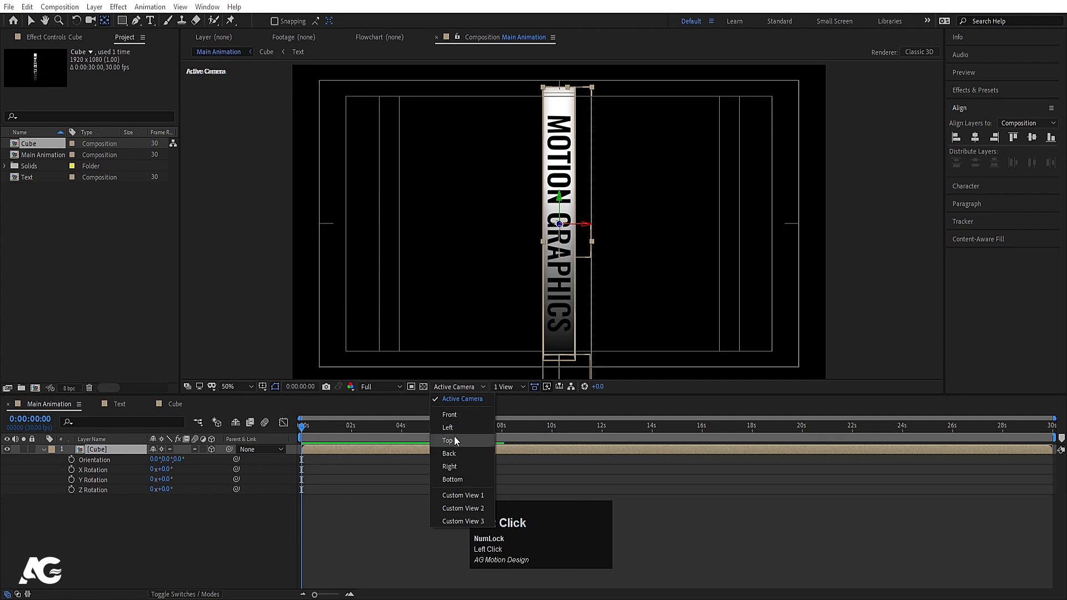
pyautogui.click(455, 440)
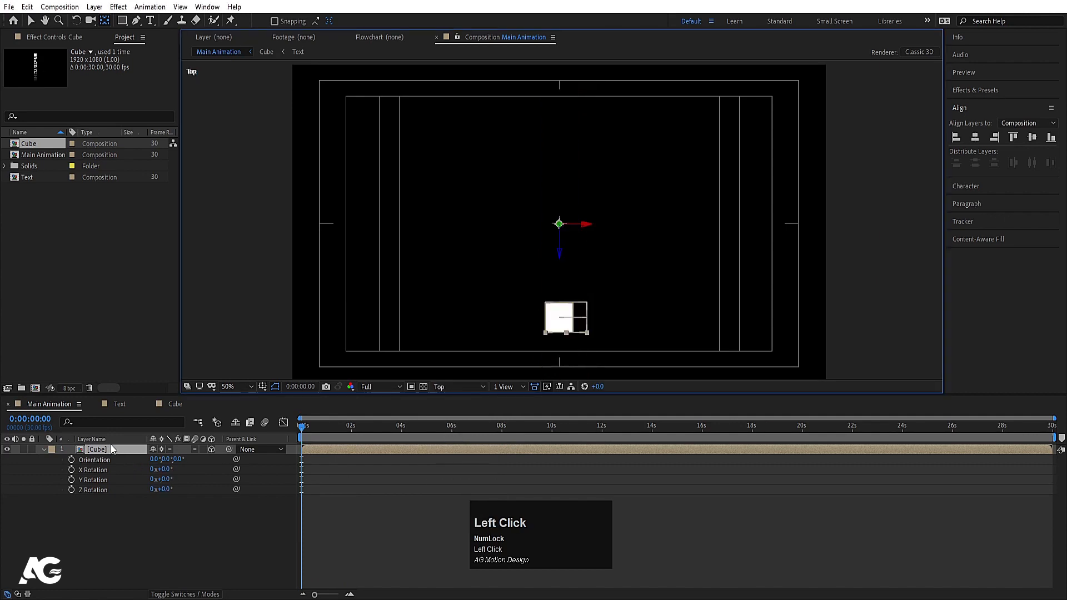
pyautogui.click(92, 439)
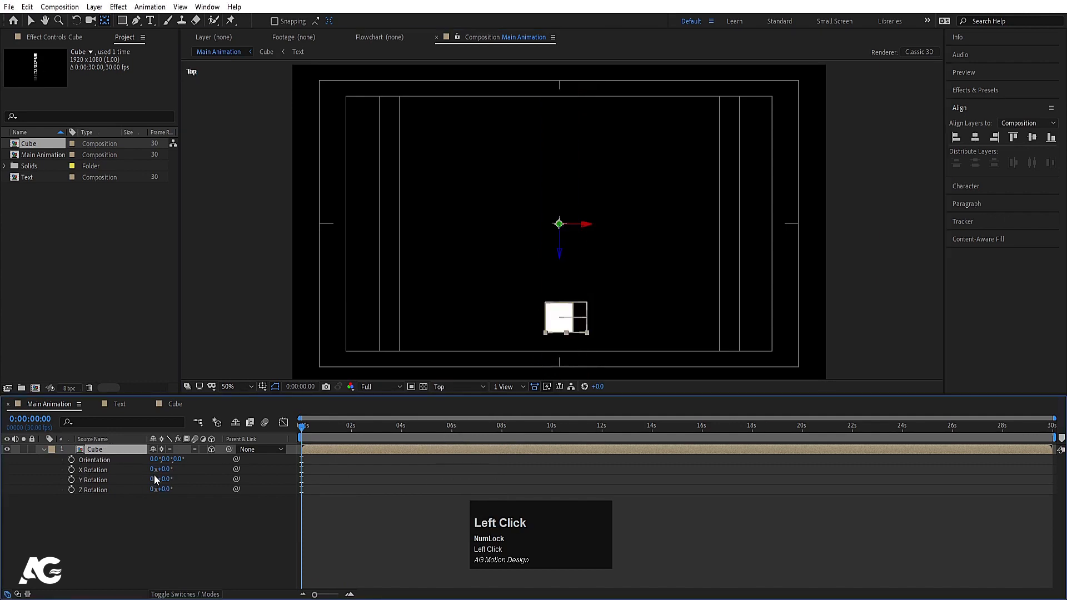
# Try turning the Cube layer about its X and Y axes around the central anchor point, and undo the rotations
pyautogui.moveTo(163, 470); pyautogui.dragTo(171, 474)
pyautogui.hotkey('ctrl', 'z')
pyautogui.moveTo(167, 479); pyautogui.dragTo(177, 479)
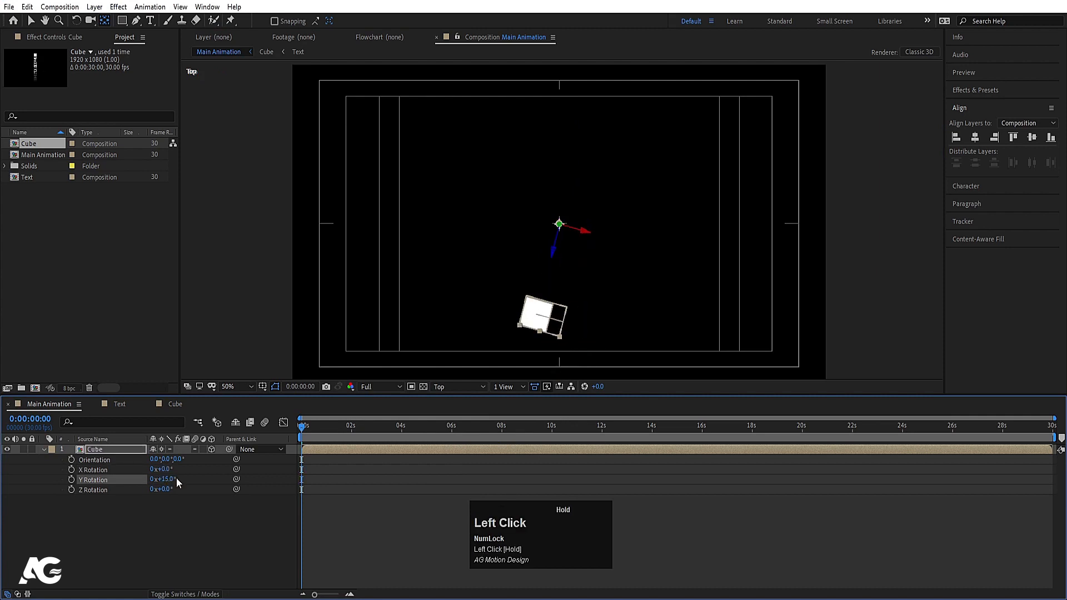
pyautogui.hotkey('ctrl', 'z')
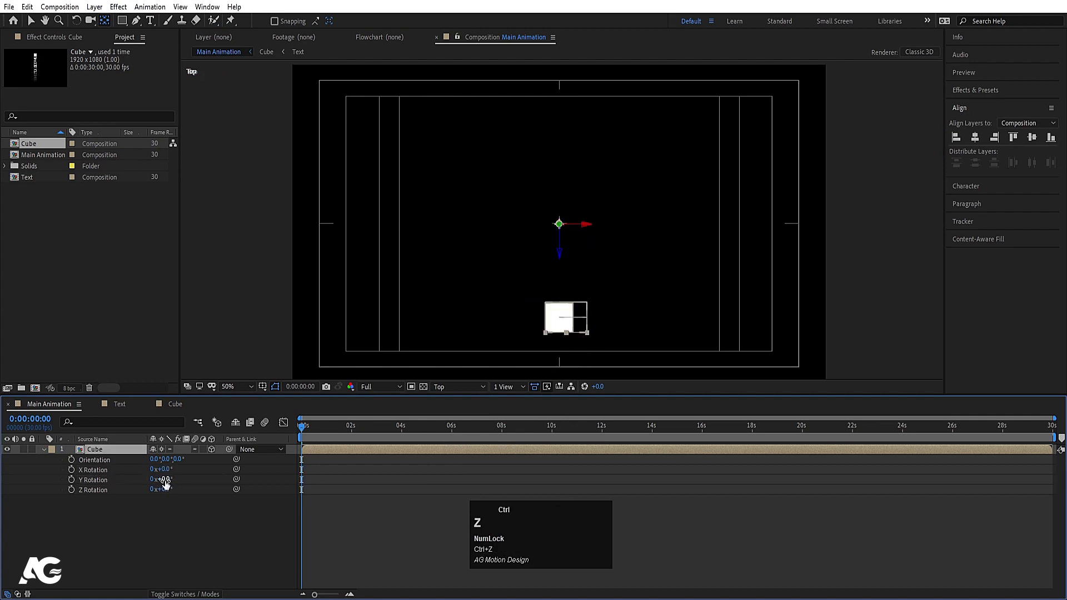
# Set a Y Rotation keyframe on the Cube layer at 0 s and show only its keyframed property
pyautogui.click(72, 479)
pyautogui.press('u')
pyautogui.press('u')
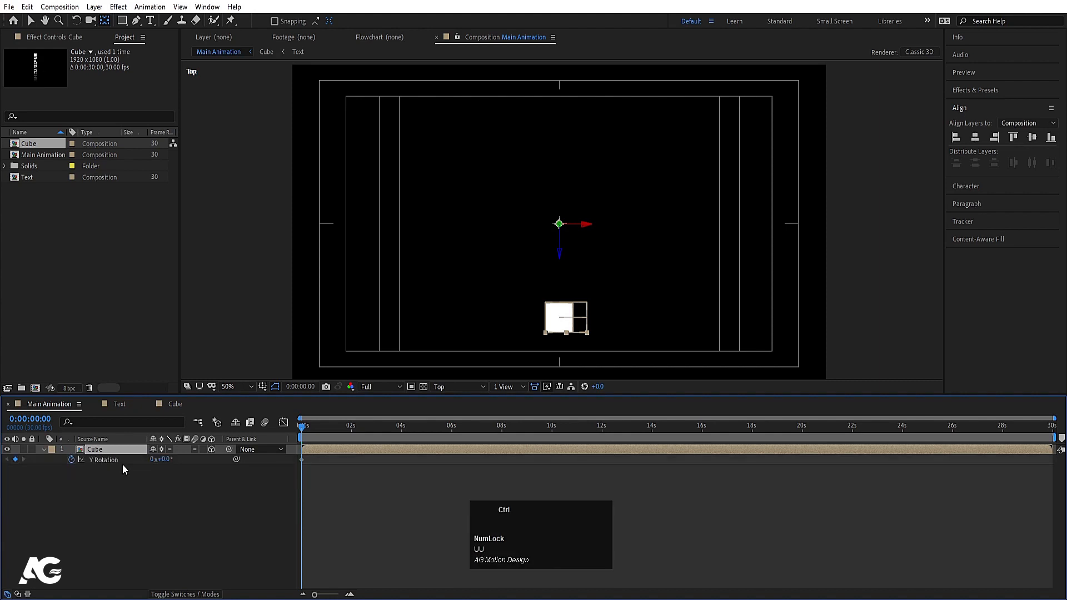
# Duplicate the Cube layer and set the copy's Y Rotation to 30° at 0 s
pyautogui.hotkey('ctrl', 'd')
pyautogui.press('u')
pyautogui.click(165, 458)
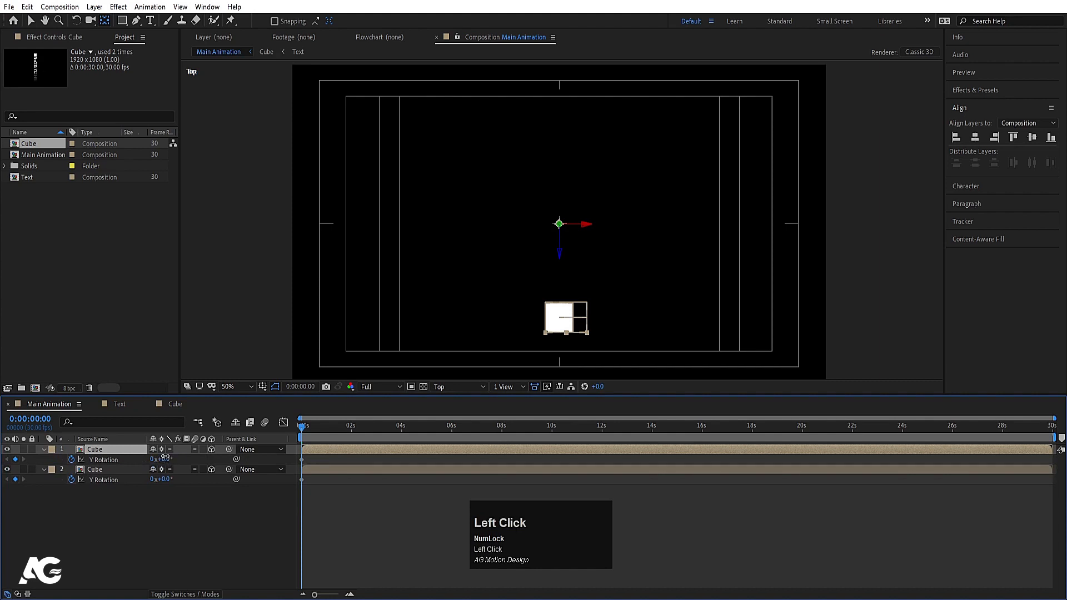
pyautogui.write('30')
pyautogui.press('Return')
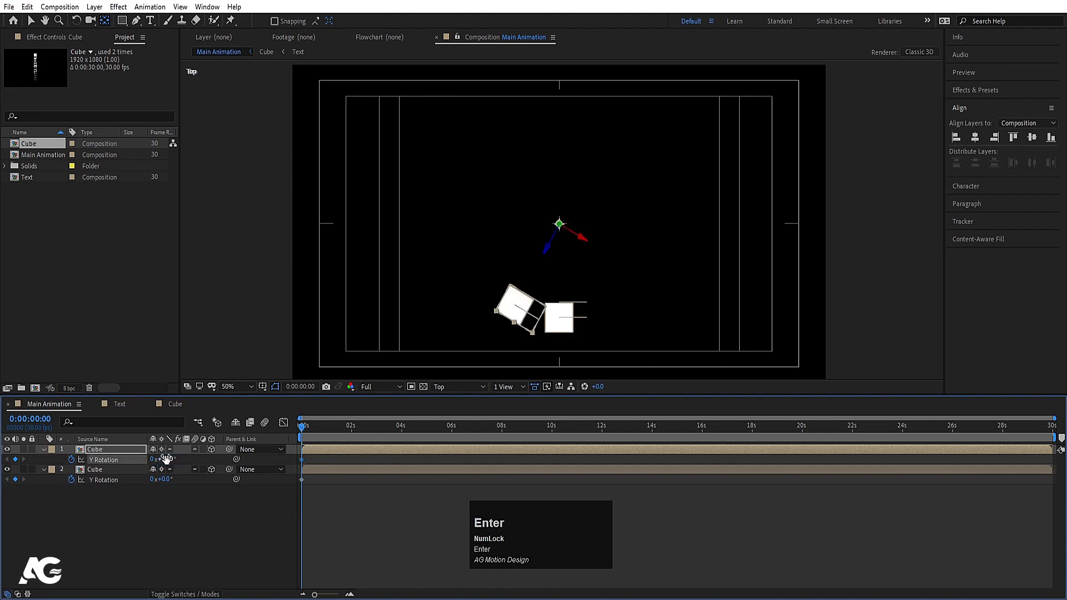
# Duplicate the 30° Cube layer and set the new copy's Y Rotation to 60°
pyautogui.click(135, 447)
pyautogui.hotkey('ctrl', 'd')
pyautogui.press('y')
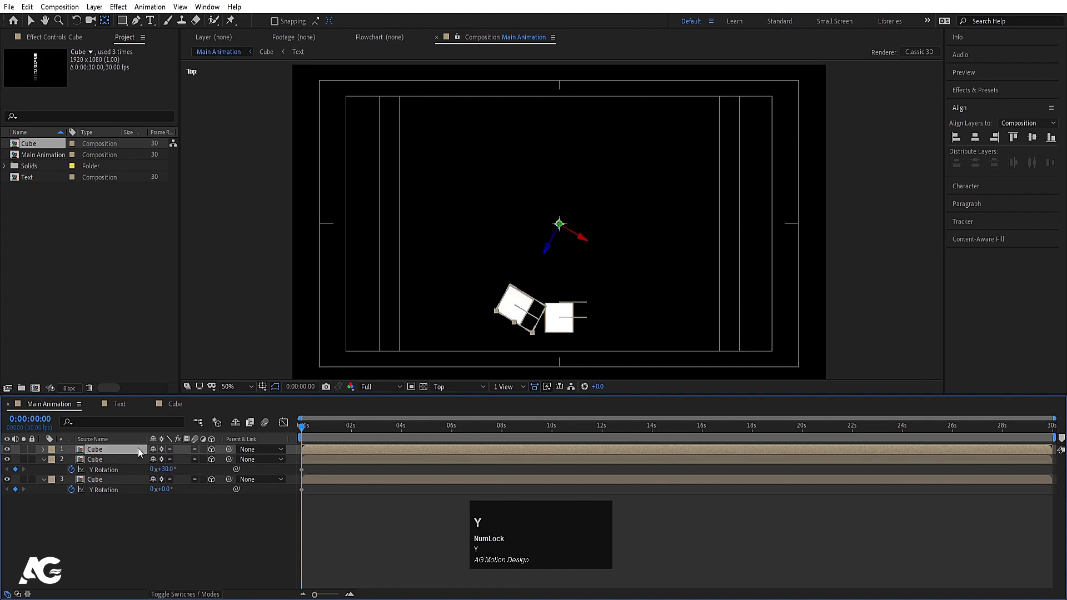
pyautogui.press('u')
pyautogui.click(167, 460)
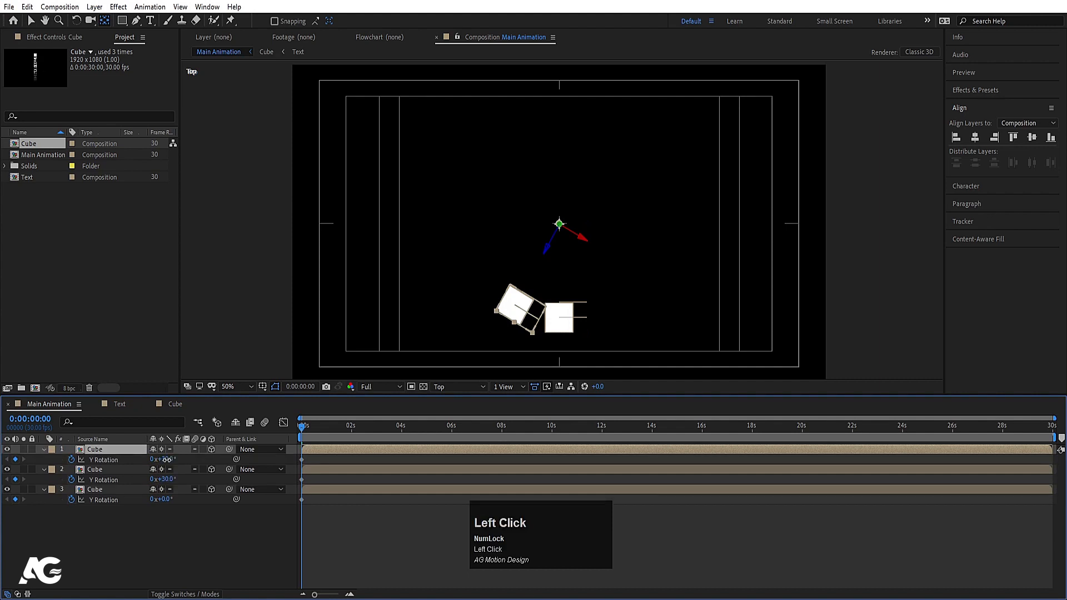
pyautogui.write('60')
pyautogui.press('Return')
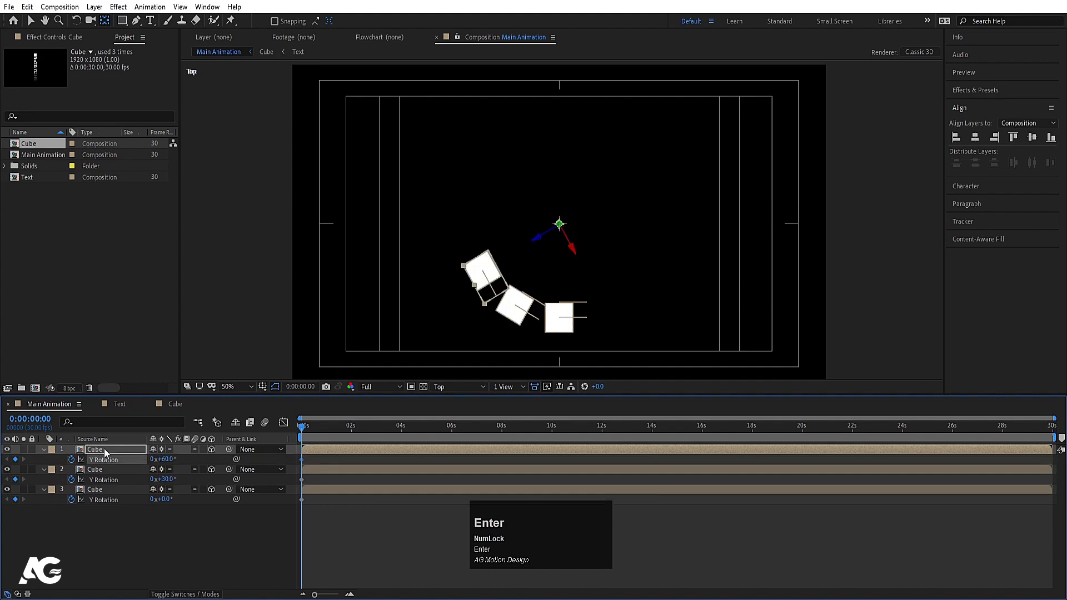
# Duplicate the 60° Cube layer and set the new copy's Y Rotation to 90°
pyautogui.click(105, 453)
pyautogui.hotkey('ctrl', 'd')
pyautogui.press('u')
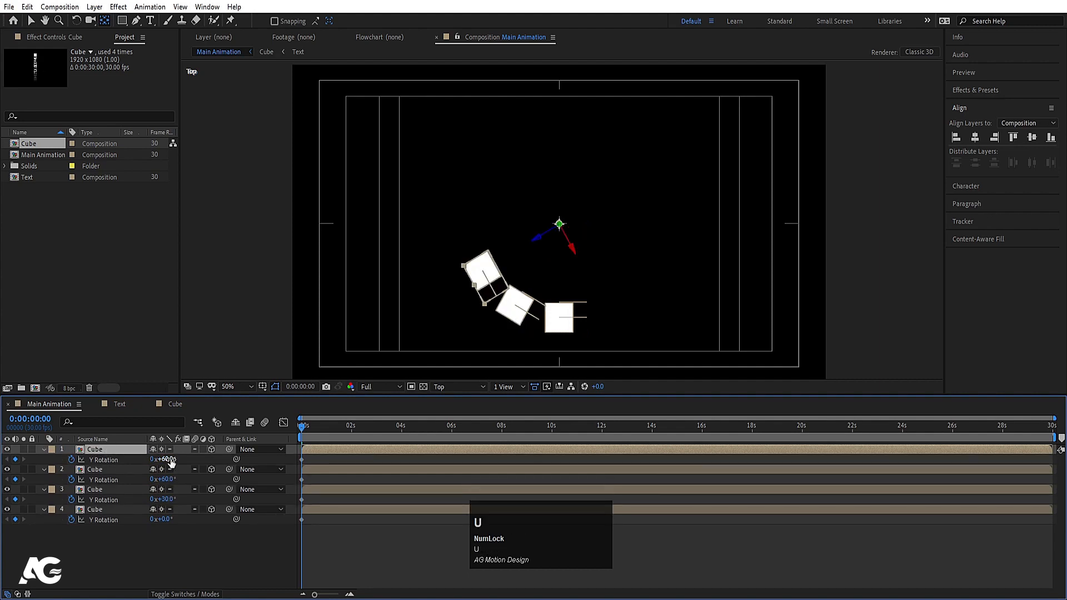
pyautogui.click(167, 460)
pyautogui.write('90')
pyautogui.press('Return')
# Duplicate the 90° Cube layer and set the new copy's Y Rotation to 120°
pyautogui.click(112, 449)
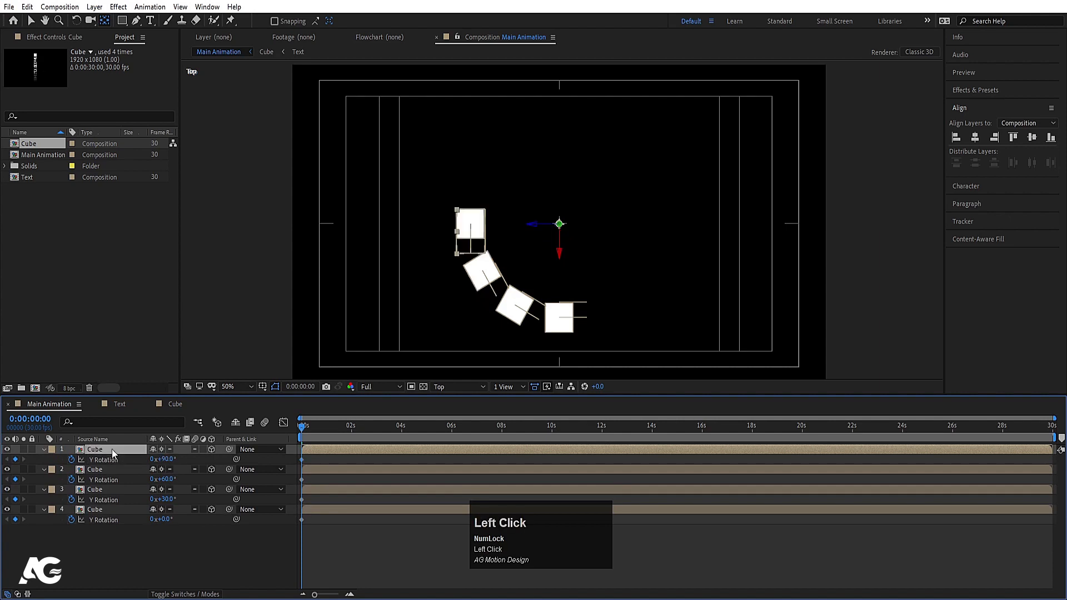
pyautogui.hotkey('ctrl', 'd')
pyautogui.press('u')
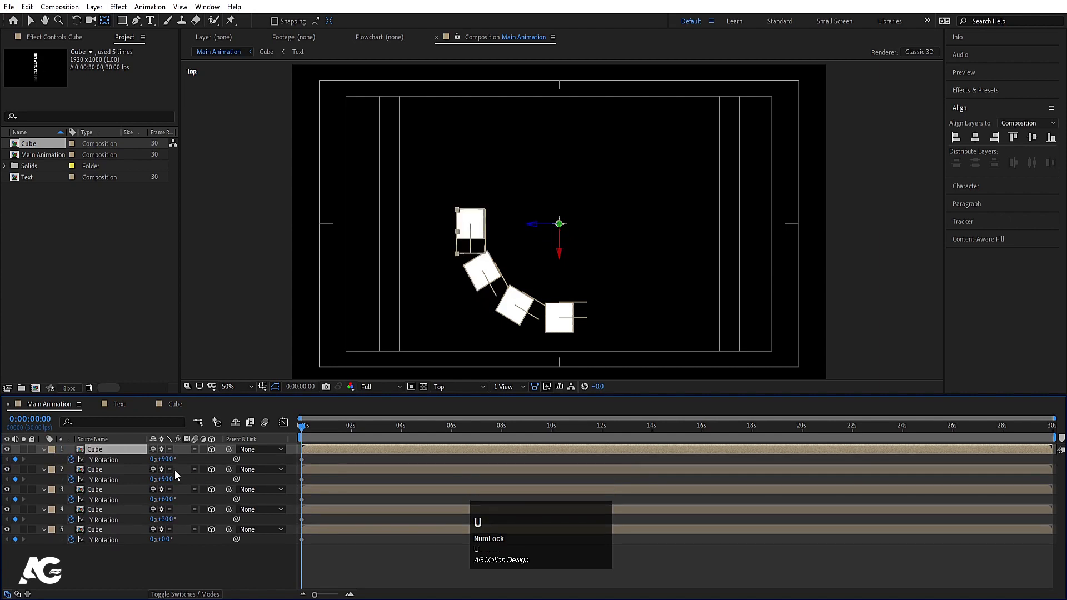
pyautogui.click(170, 460)
pyautogui.write('120')
pyautogui.press('Return')
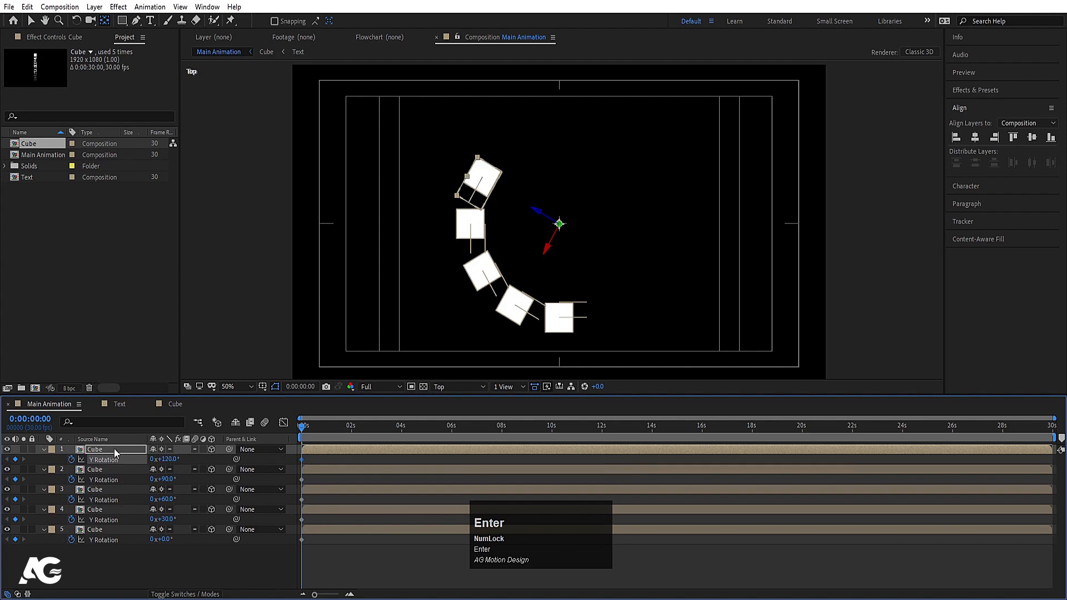
# Duplicate the 120° Cube layer and set the new copy's Y Rotation to 150°
pyautogui.hotkey('ctrl', 'd')
pyautogui.press('u')
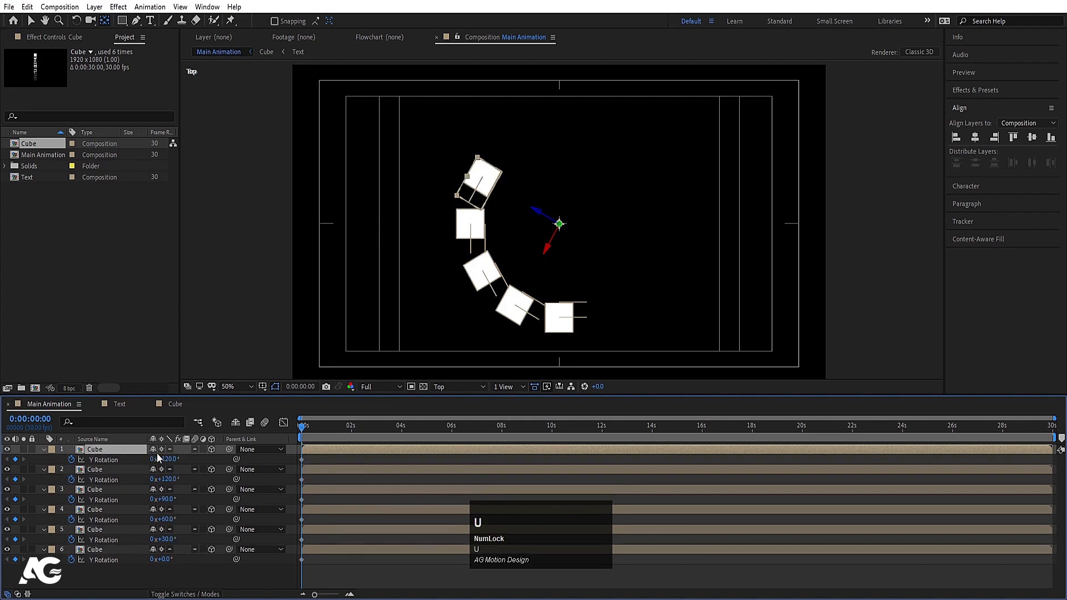
pyautogui.click(165, 459)
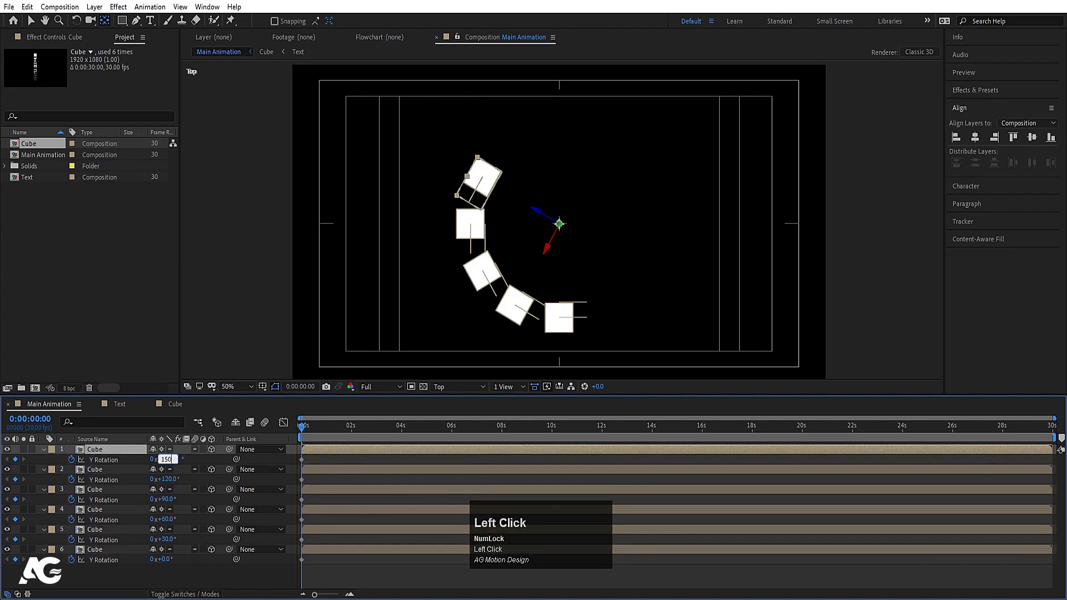
pyautogui.press('Return')
# Duplicate the 150° Cube layer and set the new copy's Y Rotation to 180°
pyautogui.click(123, 449)
pyautogui.hotkey('ctrl', 'd')
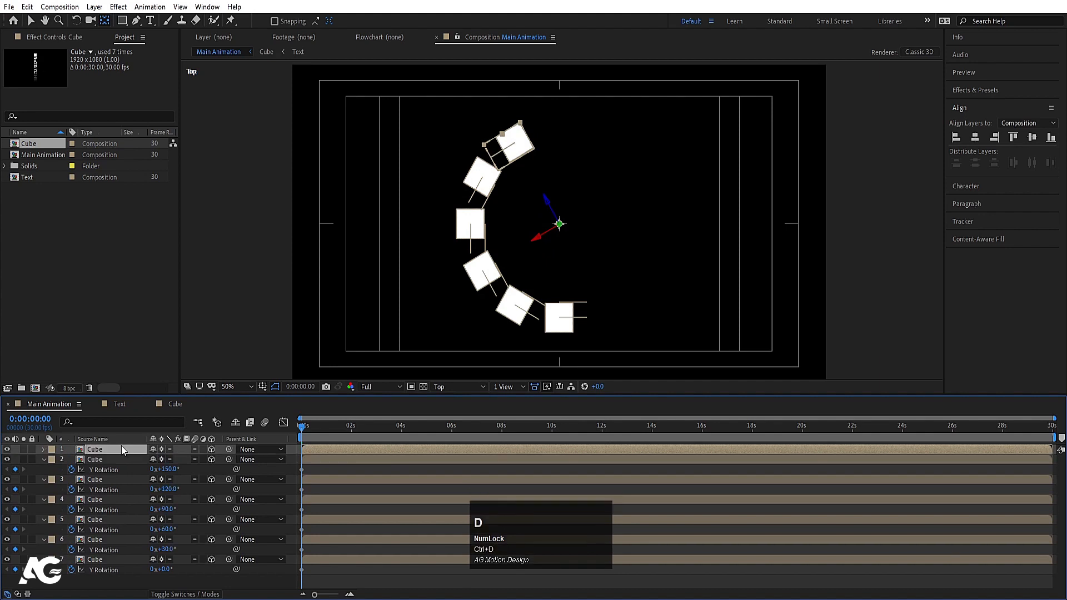
pyautogui.press('t')
pyautogui.press('u')
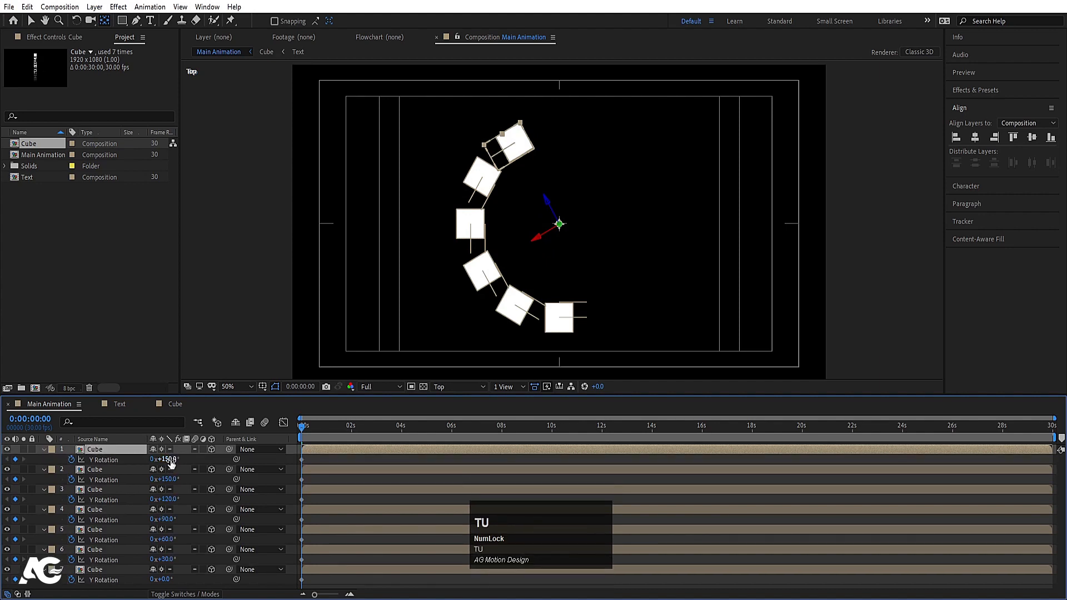
pyautogui.click(168, 459)
pyautogui.write('180')
pyautogui.press('Return')
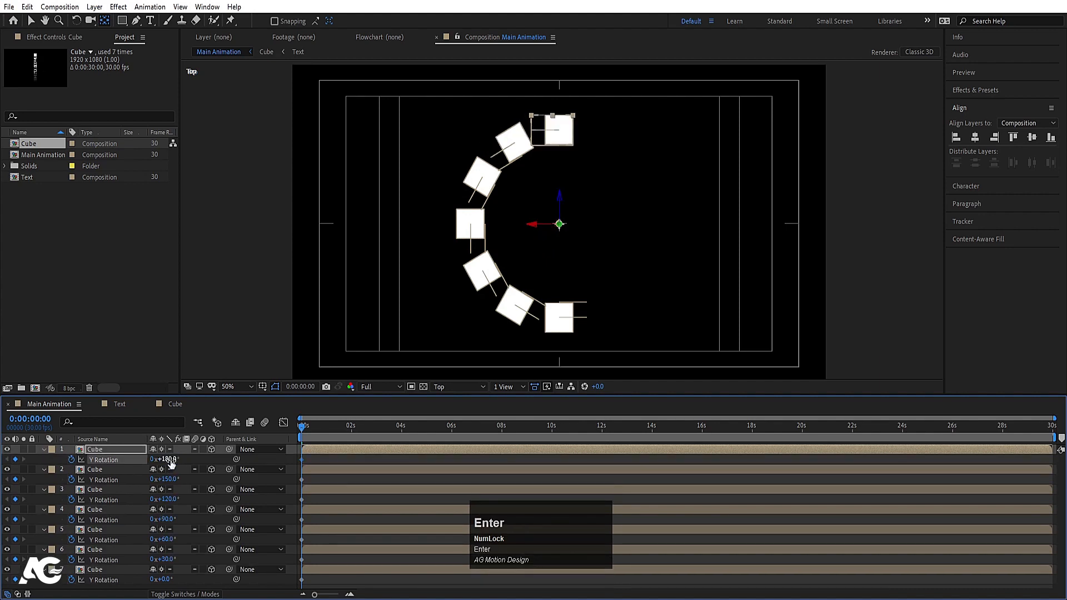
# Duplicate the 180° Cube layer and set the new copy's Y Rotation to 210°
pyautogui.click(103, 451)
pyautogui.hotkey('ctrl', 'd')
pyautogui.press('u')
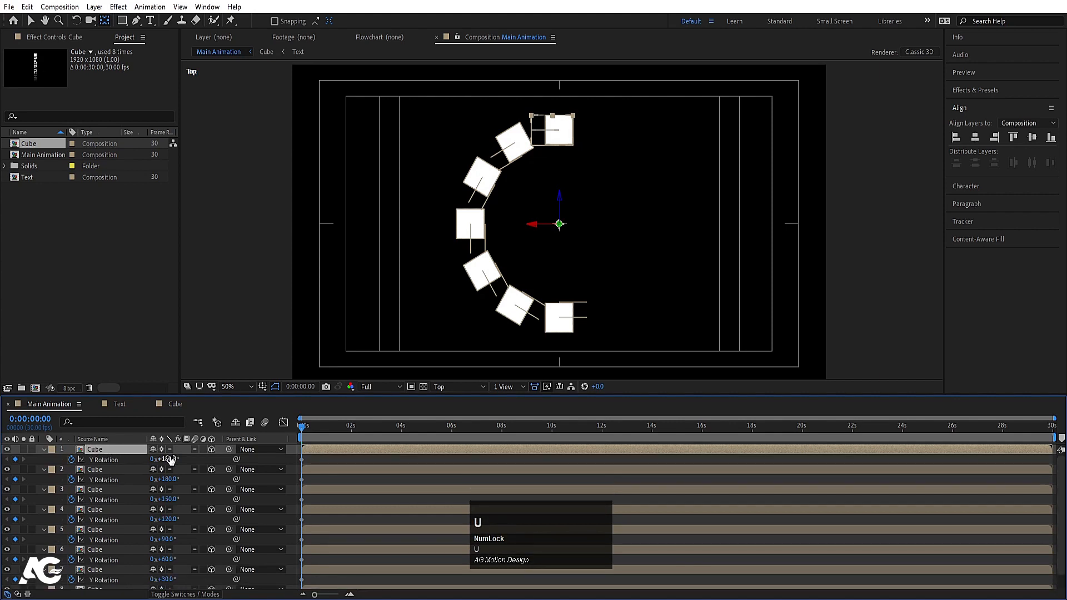
pyautogui.click(168, 460)
pyautogui.write('21')
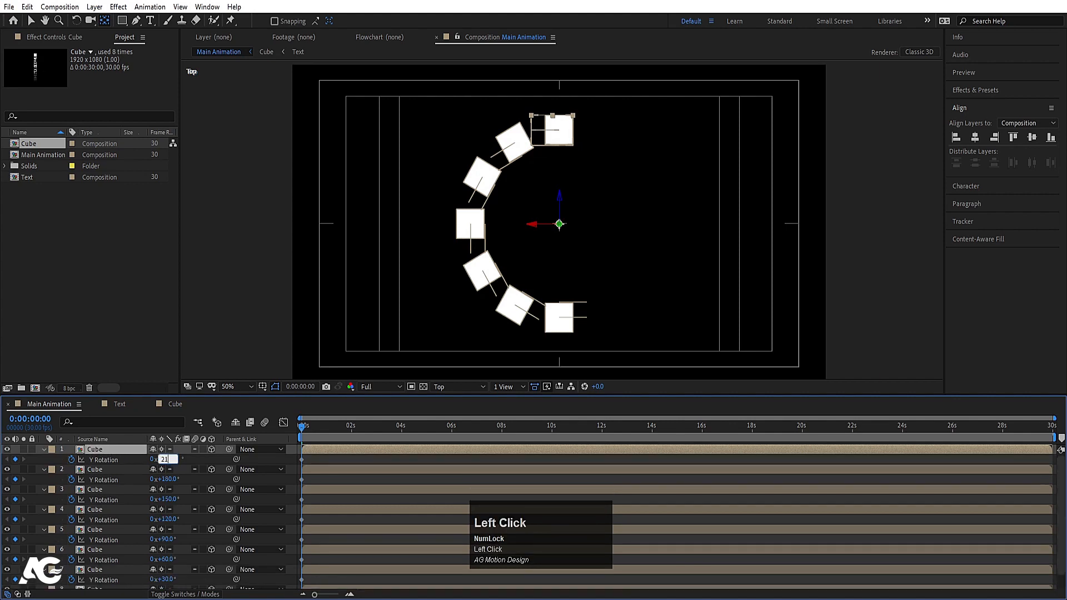
pyautogui.write('0')
pyautogui.press('Return')
# Duplicate the 210° Cube layer and set the new copy's Y Rotation to 240°
pyautogui.click(105, 449)
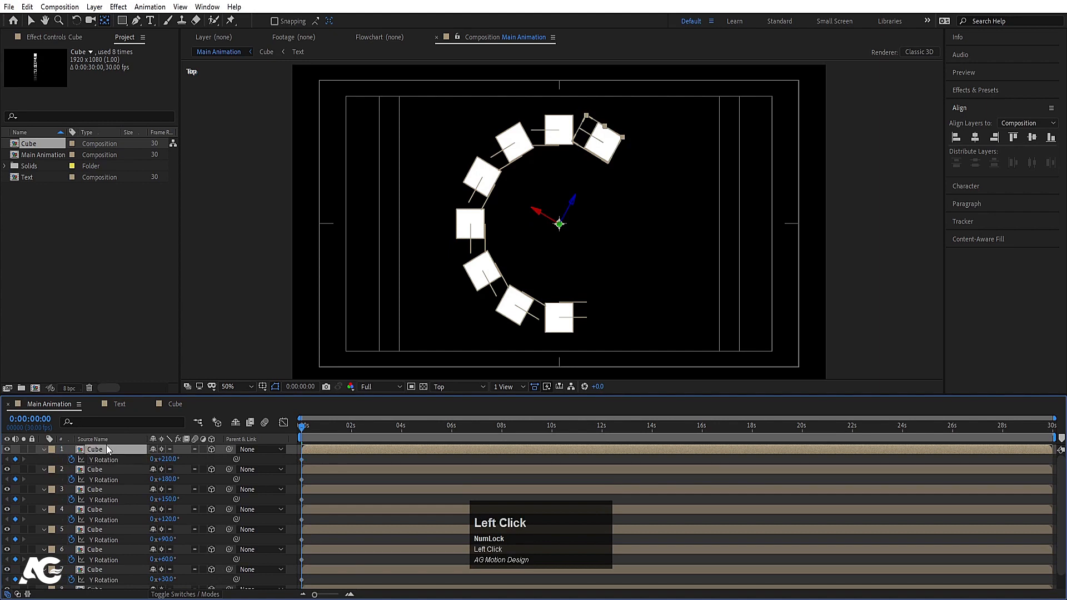
pyautogui.hotkey('ctrl', 'd')
pyautogui.press('u')
pyautogui.click(169, 459)
pyautogui.write('240')
pyautogui.press('Return')
# Duplicate the 240° Cube layer and set the new copy's Y Rotation to 270°
pyautogui.click(89, 450)
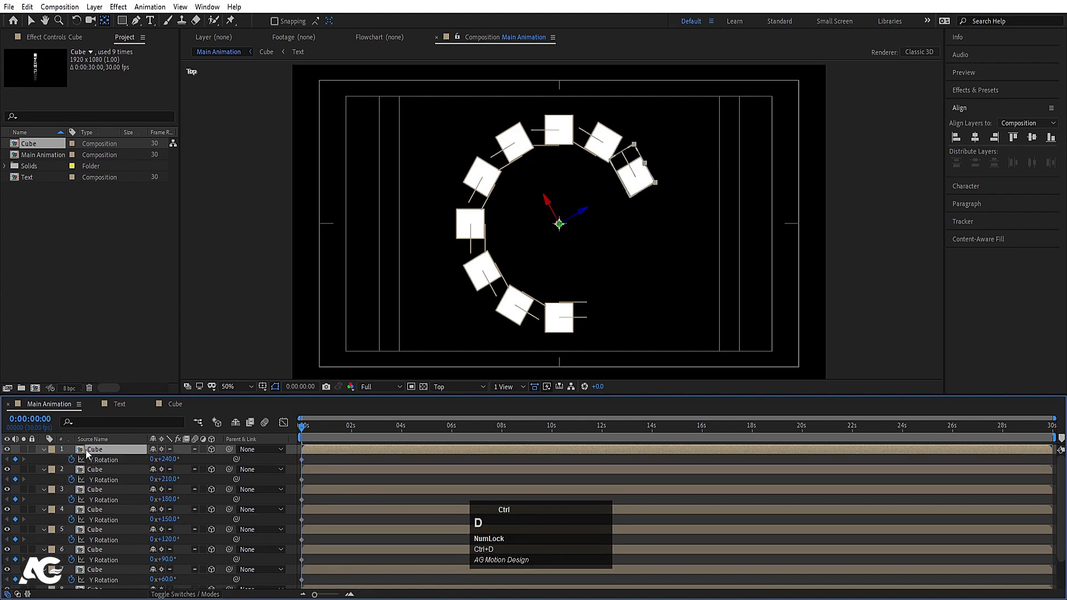
pyautogui.hotkey('ctrl', 'd')
pyautogui.press('u')
pyautogui.click(165, 460)
pyautogui.write('270')
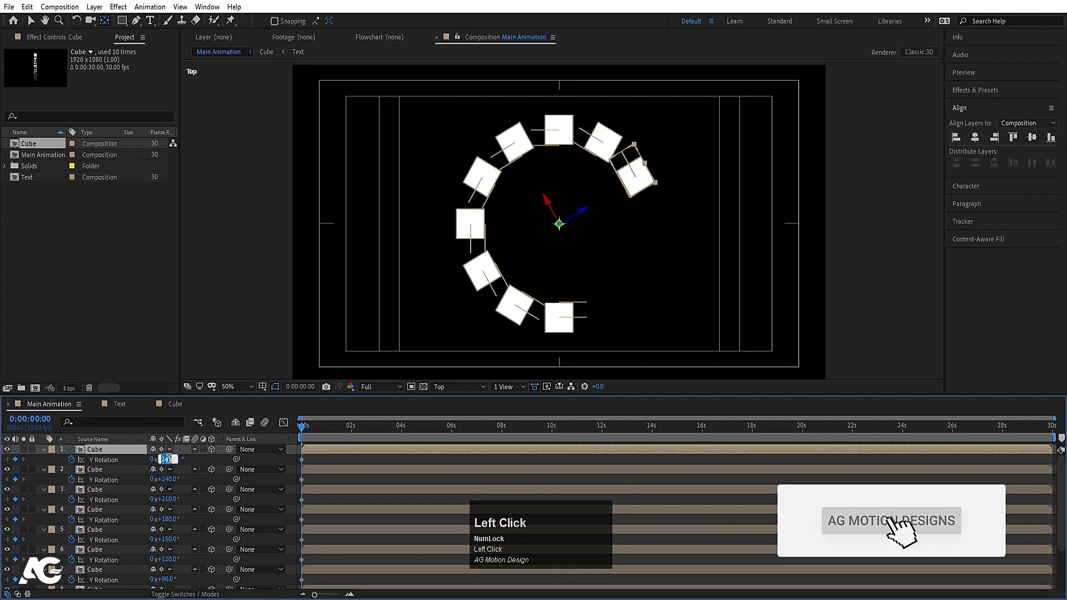
pyautogui.press('Return')
# Duplicate the 270° Cube layer and reveal the new copy's keyframed Y Rotation
pyautogui.click(104, 452)
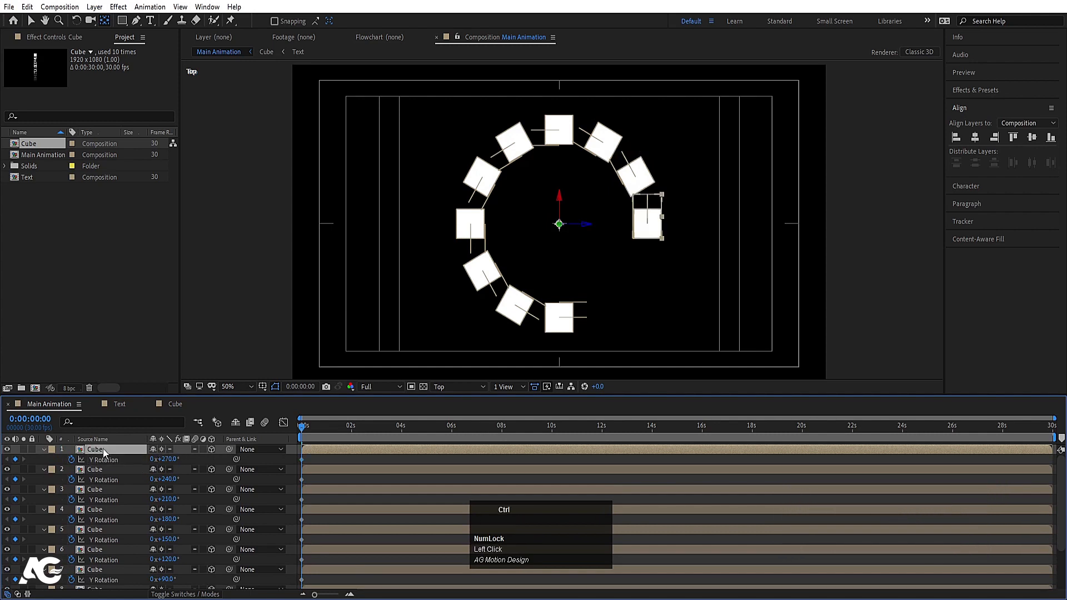
pyautogui.press('u')
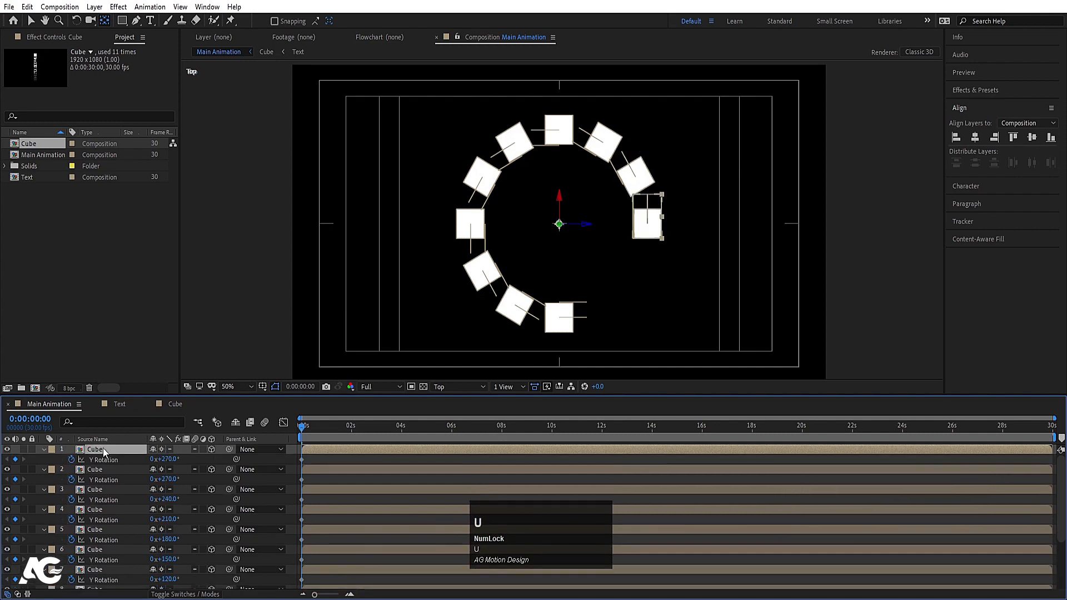
# Set the Y Rotation of the topmost Cube layer to 300°
pyautogui.click(167, 459)
pyautogui.write('30')
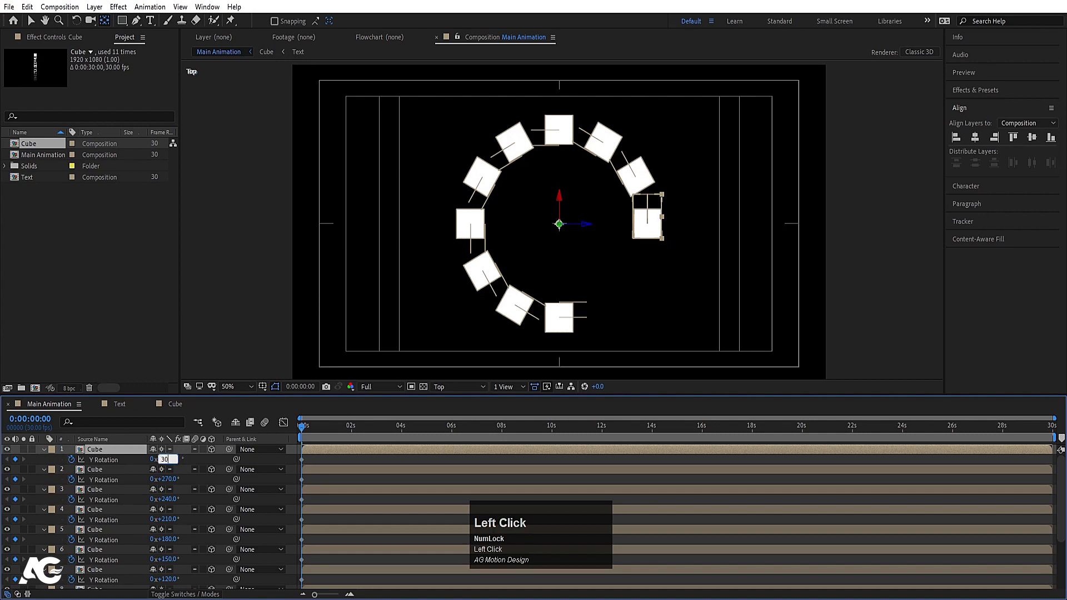
pyautogui.write('0')
pyautogui.press('Return')
# Duplicate the topmost Cube layer, set the copy's Y Rotation to 330°, and collapse the layers' keyframed properties
pyautogui.click(139, 451)
pyautogui.hotkey('ctrl', 'd')
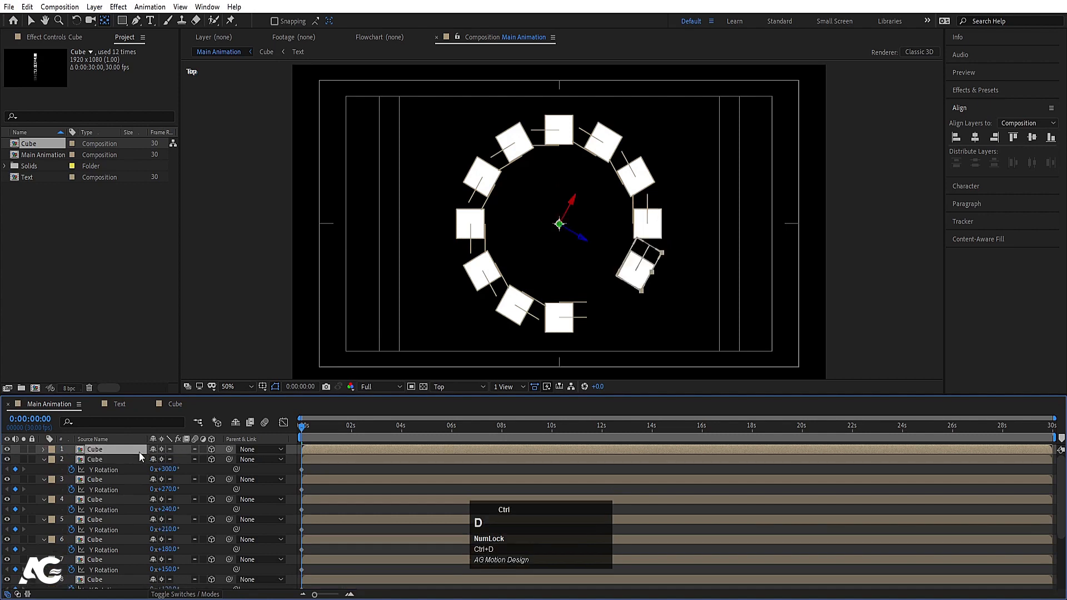
pyautogui.press('u')
pyautogui.click(167, 459)
pyautogui.write('330')
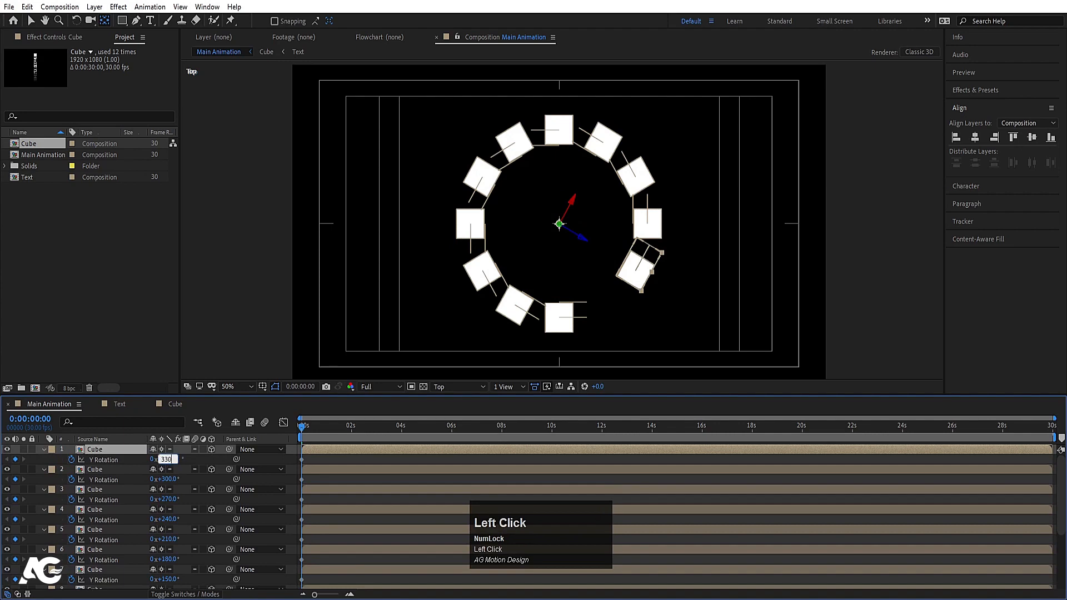
pyautogui.press('Return')
pyautogui.click(345, 459)
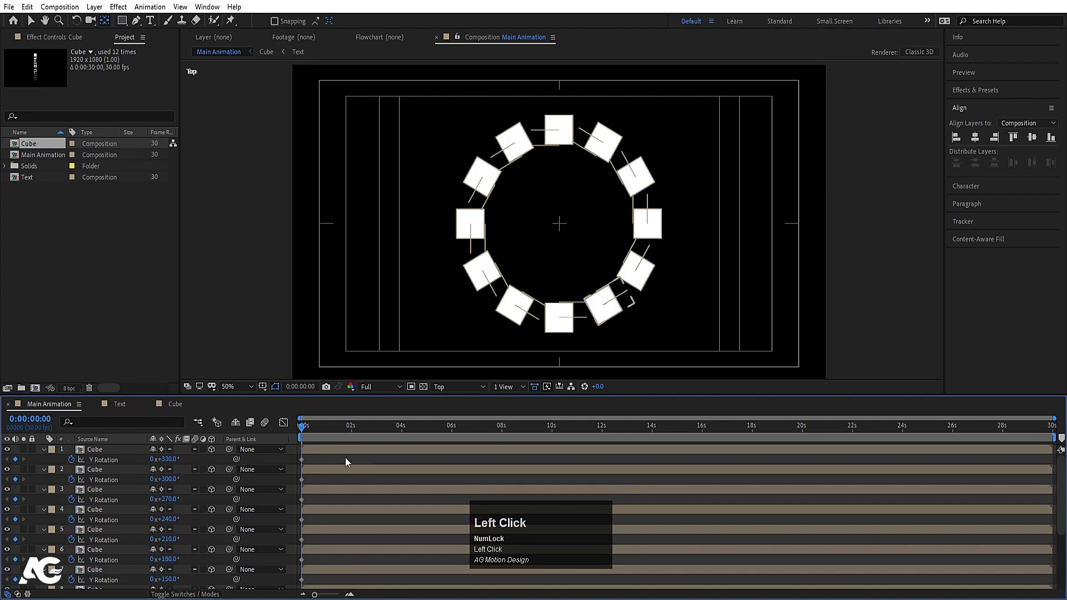
pyautogui.press('u')
# Switch the composition view to Active Camera and preview the animated ring of cubes, returning to the first frame
pyautogui.click(439, 387)
pyautogui.click(444, 400)
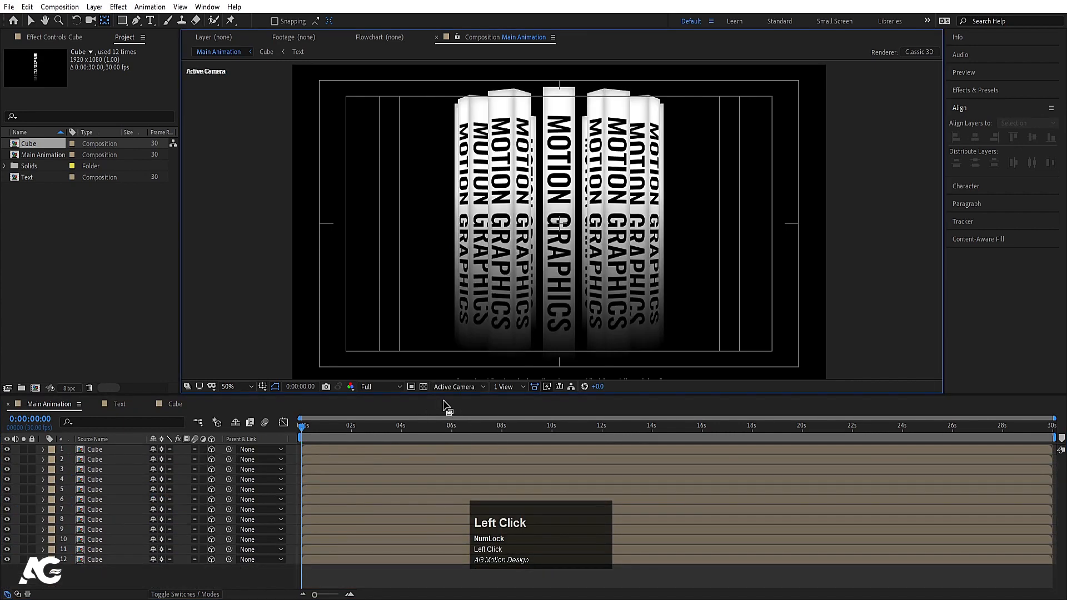
pyautogui.press('space')
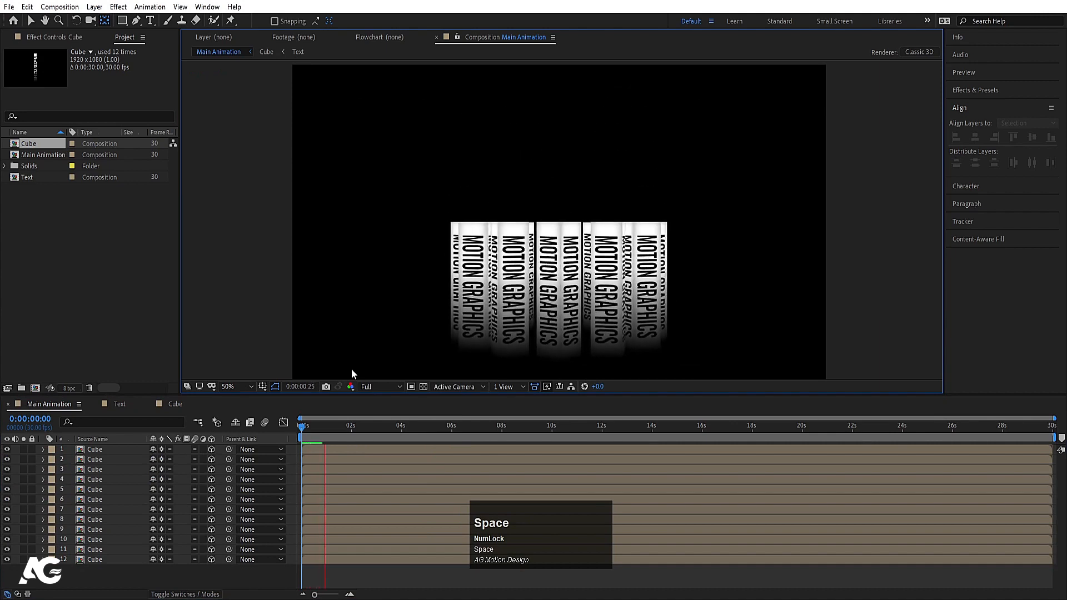
pyautogui.click(295, 433)
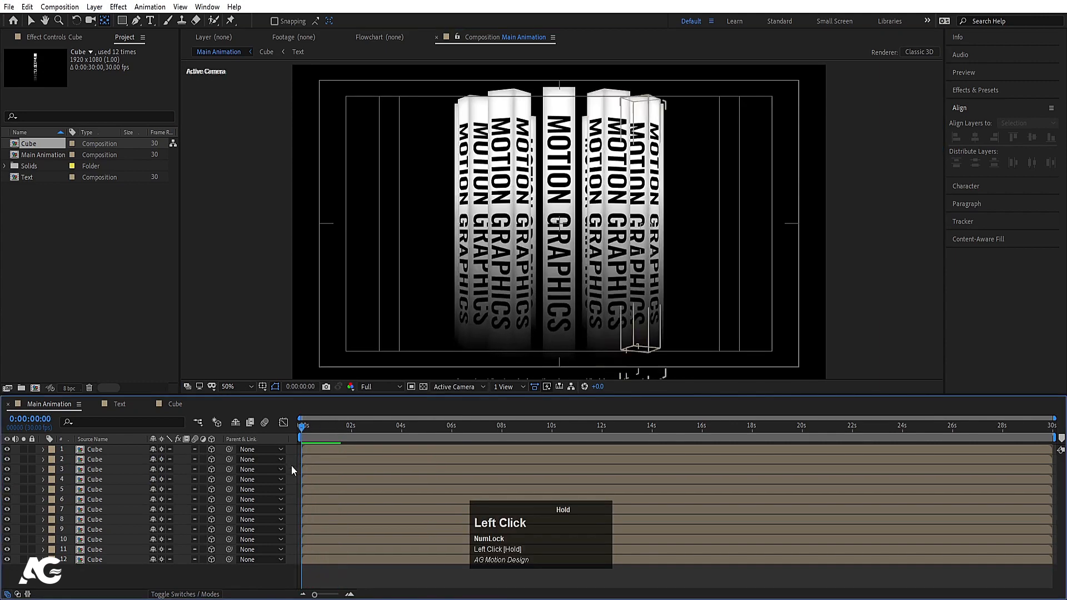
# Add a two-node camera to the Main Animation composition with the default settings
pyautogui.rightClick(293, 462)
pyautogui.moveTo(334, 469)
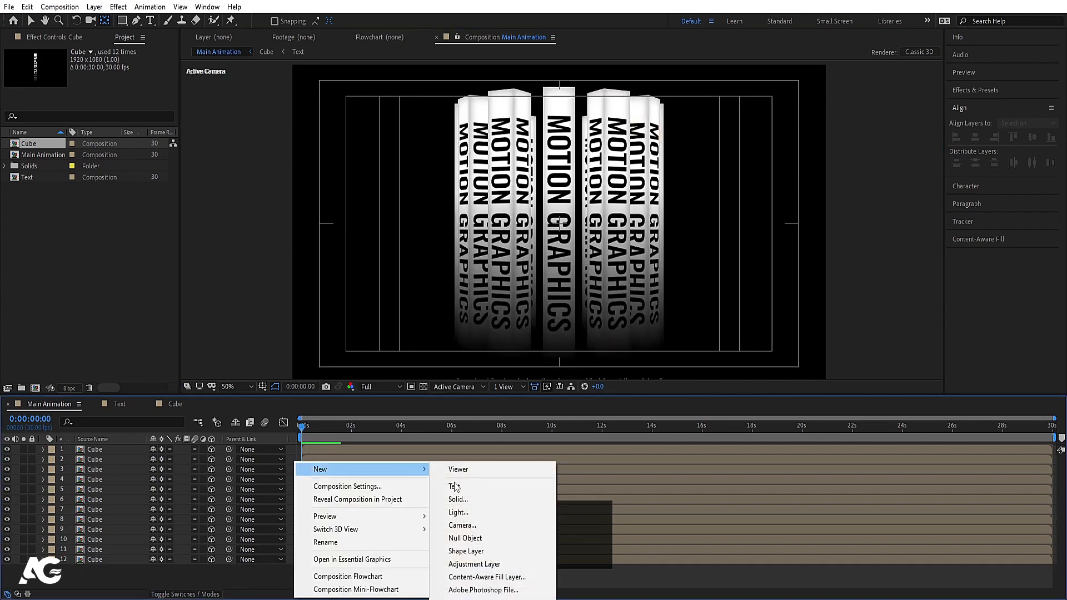
pyautogui.click(481, 528)
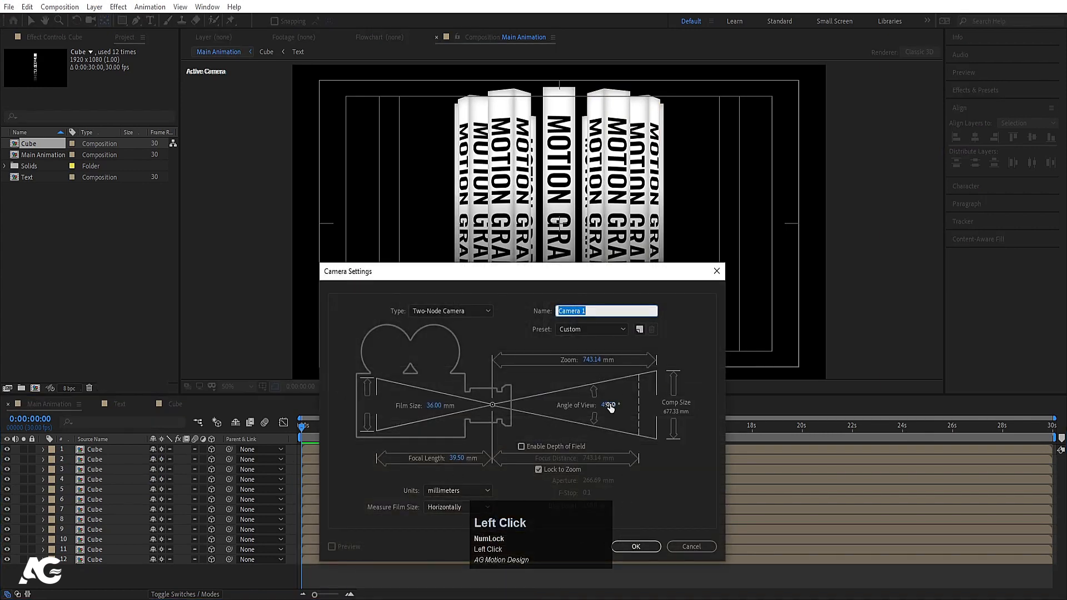
pyautogui.click(636, 546)
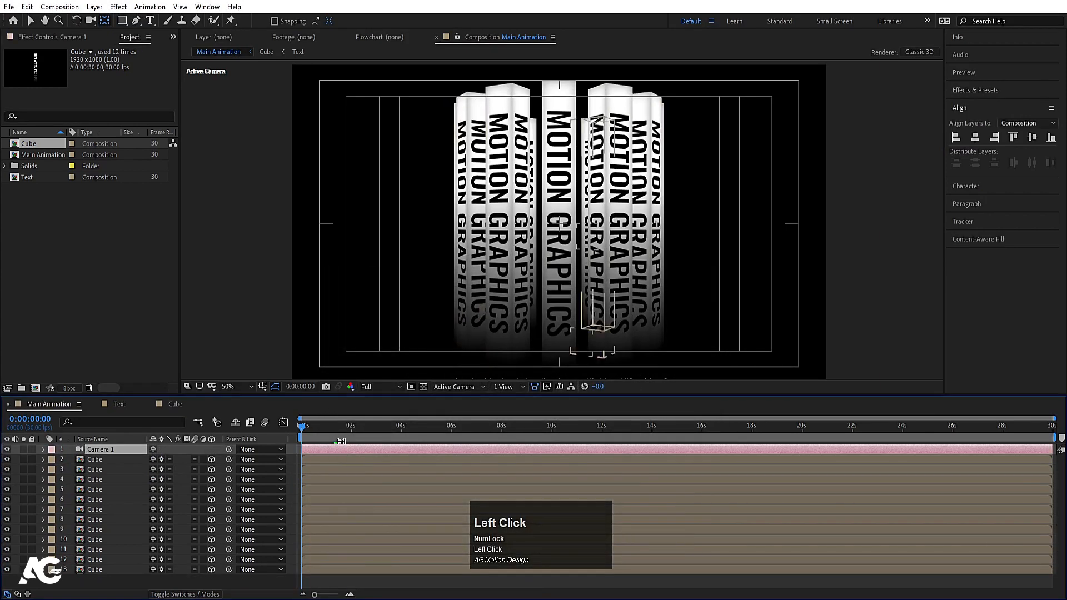
# Add a null object above the camera and rename it "cam controller"
pyautogui.rightClick(293, 454)
pyautogui.moveTo(331, 458)
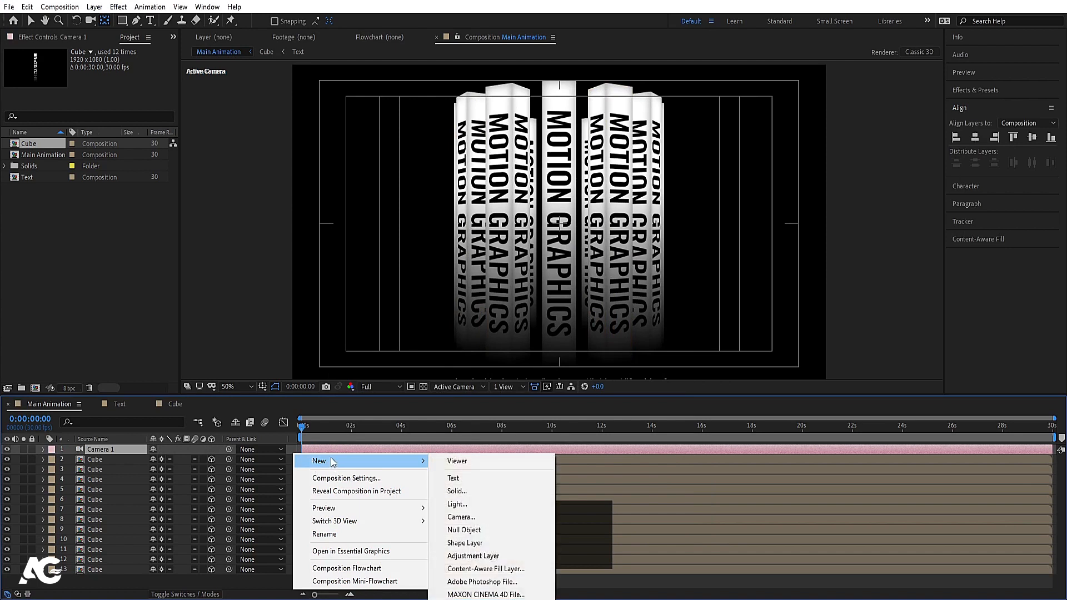
pyautogui.click(461, 529)
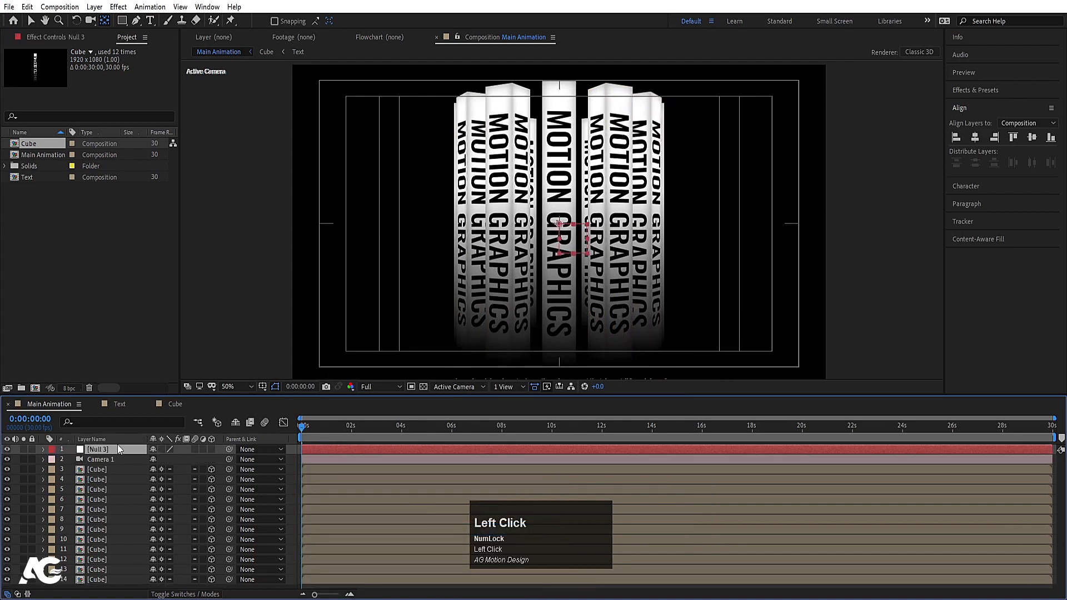
pyautogui.press('Return')
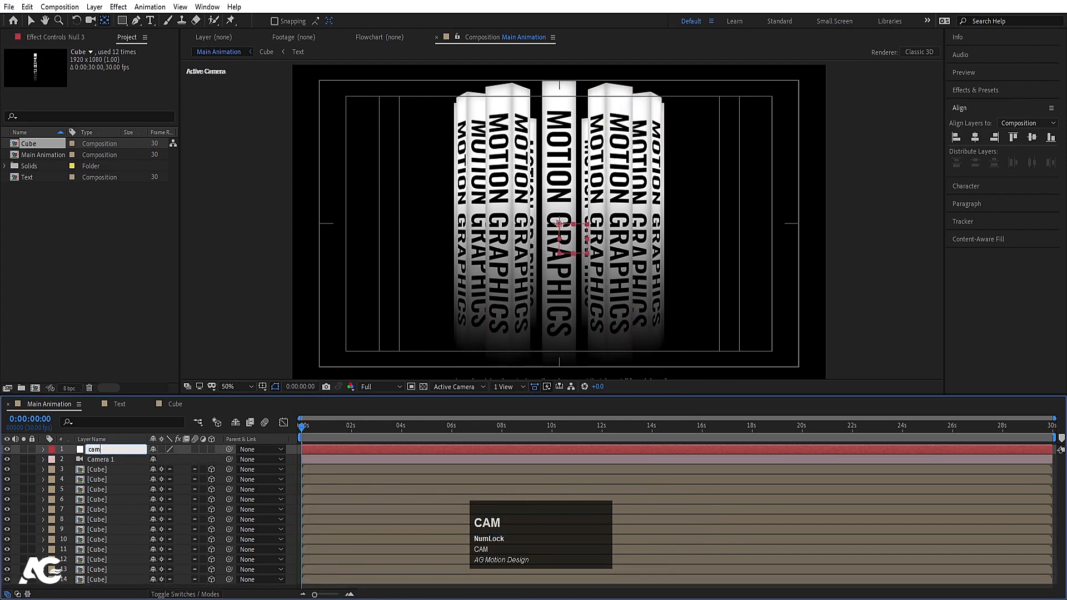
pyautogui.write('cam controll')
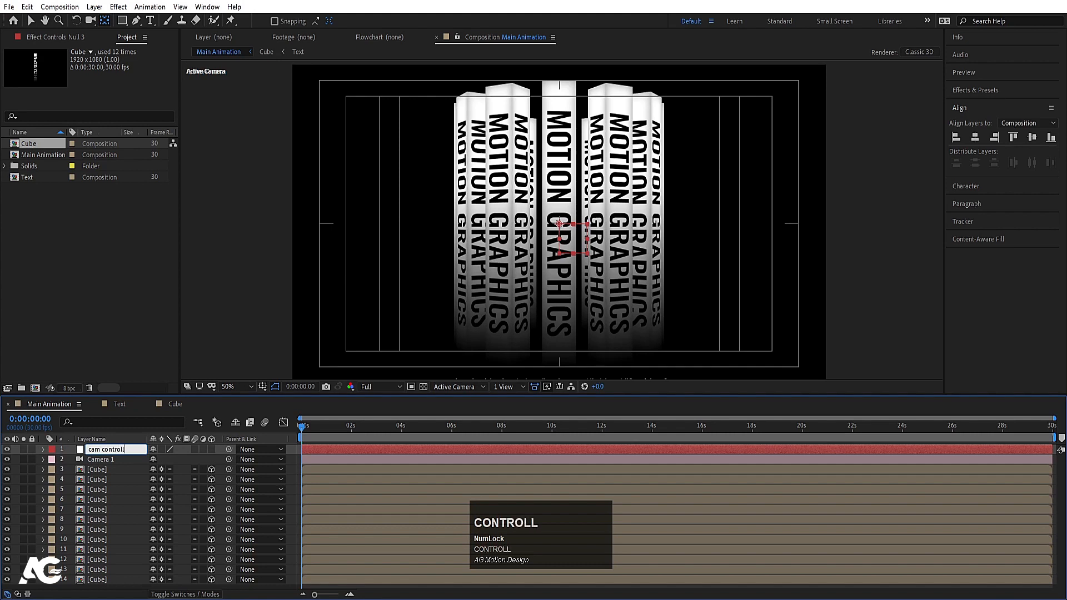
pyautogui.write('er')
pyautogui.press('Return')
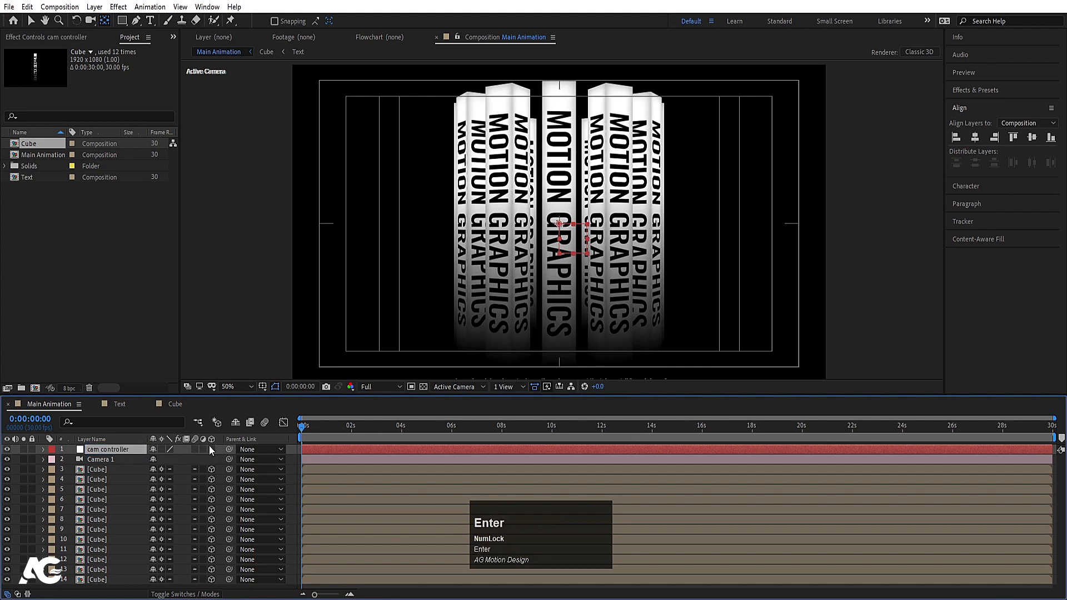
# Make the cam controller null a 3D layer and parent Camera 1 to it
pyautogui.click(212, 449)
pyautogui.click(173, 460)
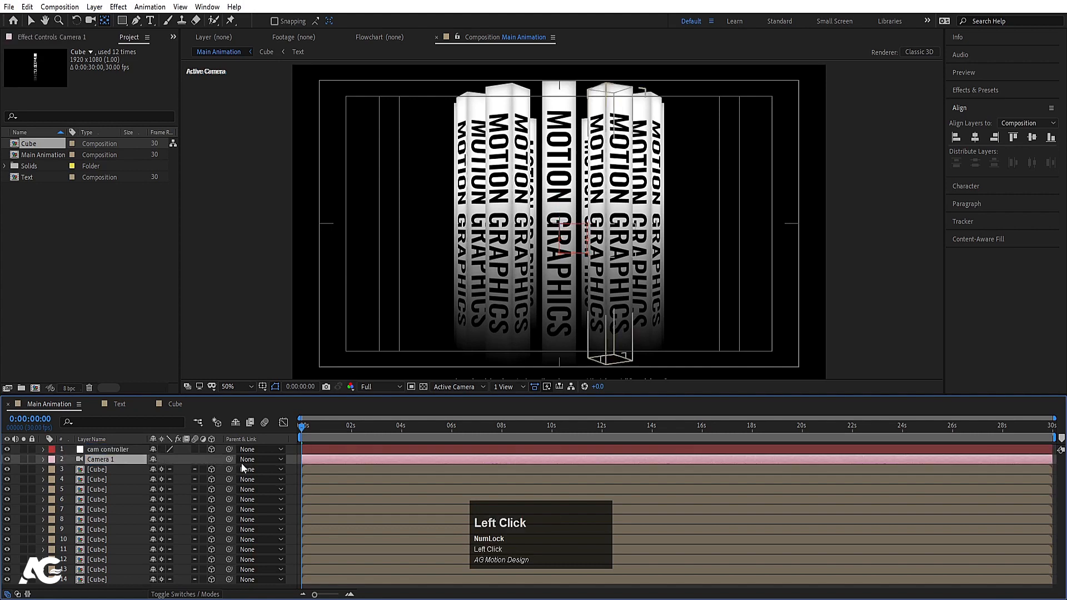
pyautogui.moveTo(229, 459); pyautogui.dragTo(106, 451)
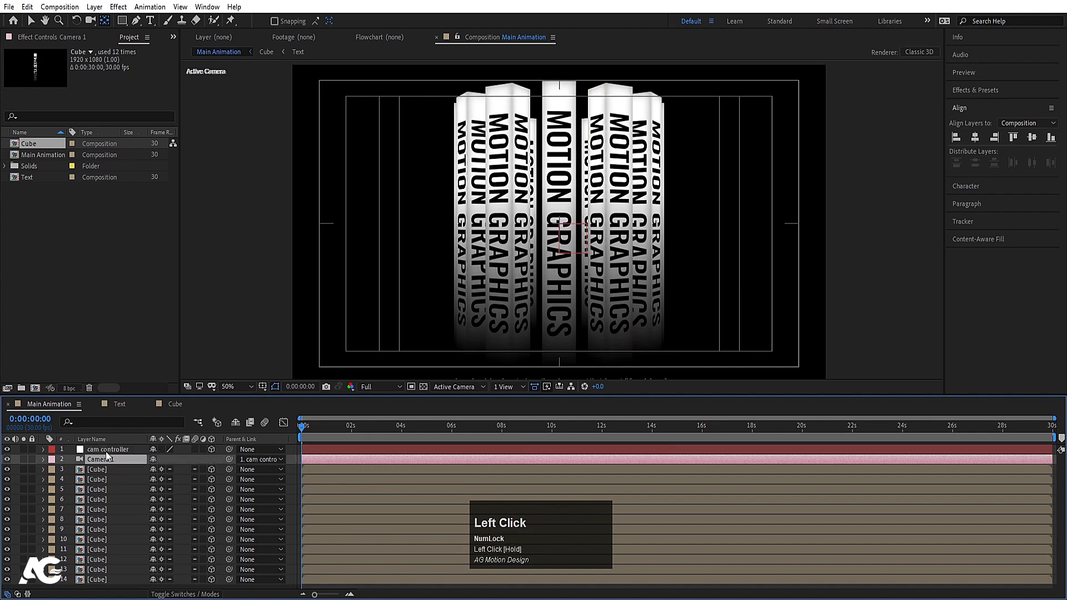
# Try out rotating the cam controller null and scaling it to 109%
pyautogui.click(105, 451)
pyautogui.press('r')
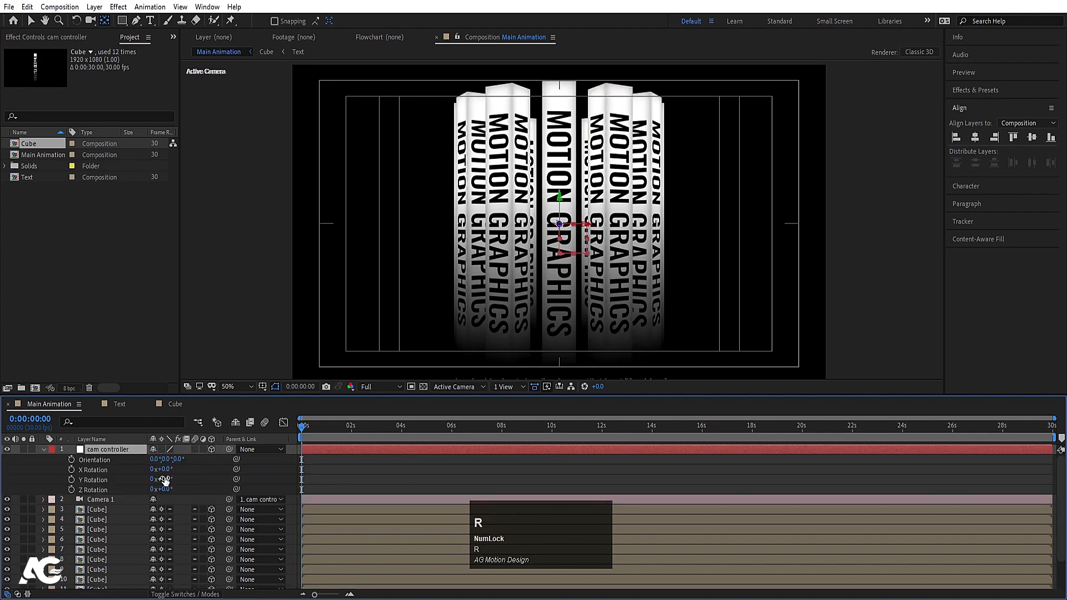
pyautogui.moveTo(165, 480)
pyautogui.mouseDown()
pyautogui.moveTo(183, 476)
pyautogui.moveTo(151, 470)
pyautogui.moveTo(153, 460)
pyautogui.moveTo(170, 464)
pyautogui.mouseUp()
pyautogui.hotkey('ctrl', 'z')
pyautogui.press('s')
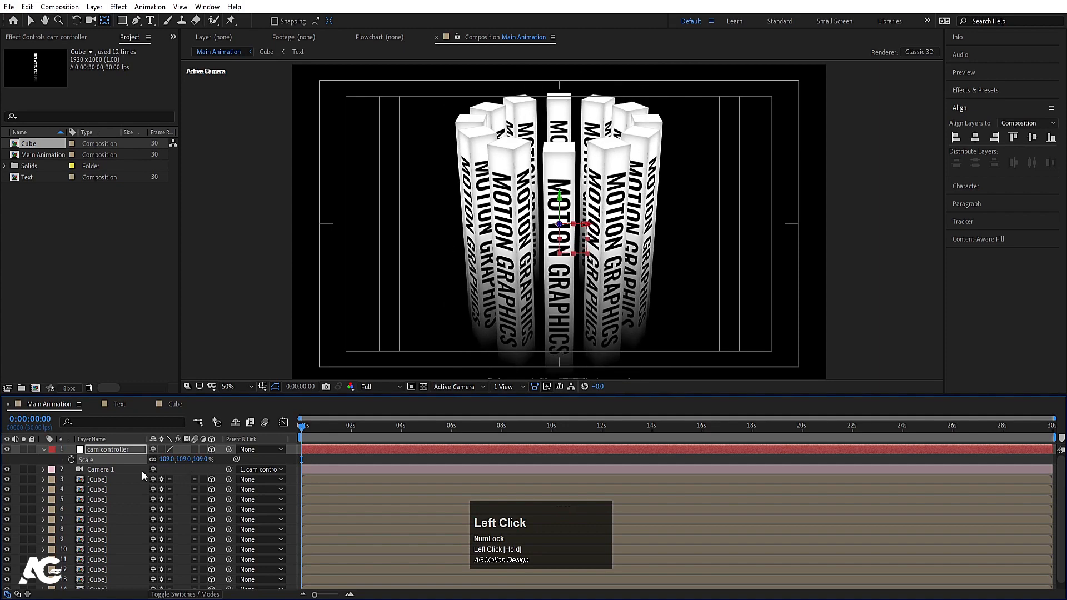
# Set the cam controller's X Rotation to -45°
pyautogui.press('r')
pyautogui.click(165, 469)
pyautogui.write('-45.0')
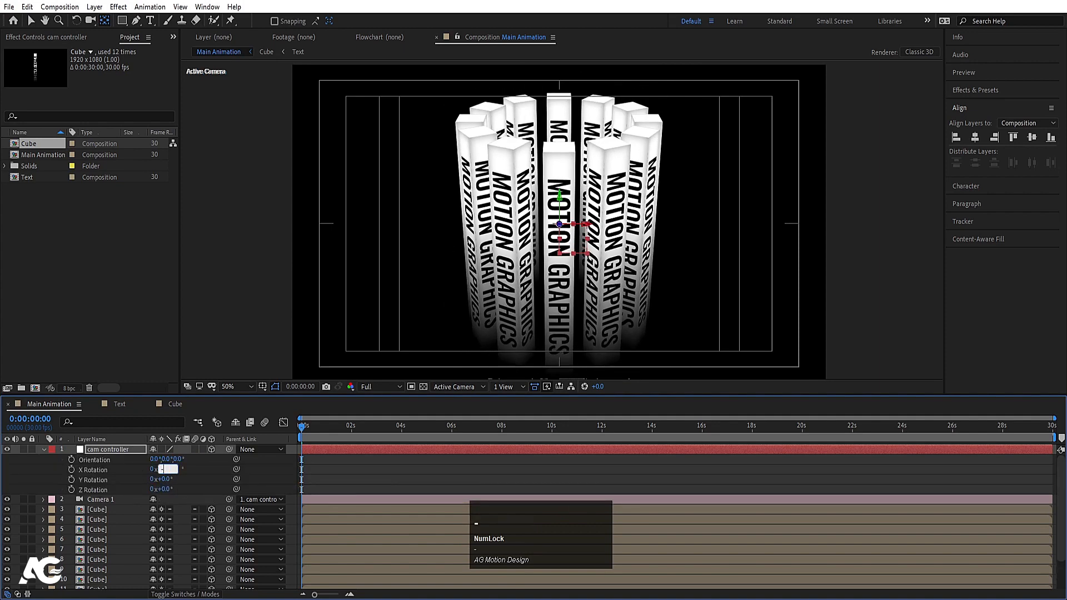
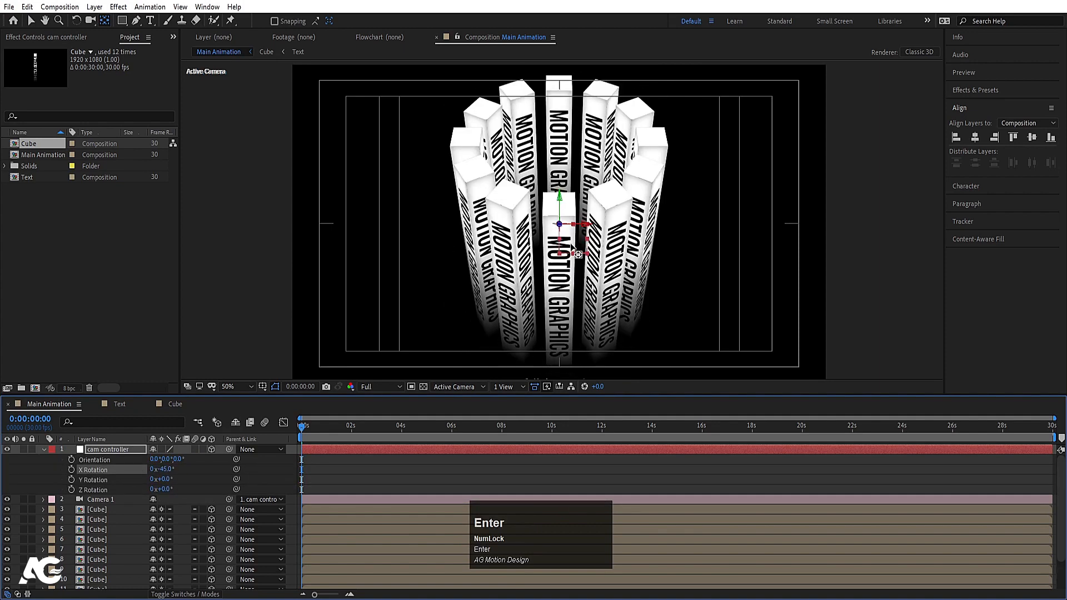
# Move the cam controller null upward along its Y axis and scale it to 126%
pyautogui.write('v')
pyautogui.moveTo(558, 197); pyautogui.dragTo(559, 160)
pyautogui.press('s')
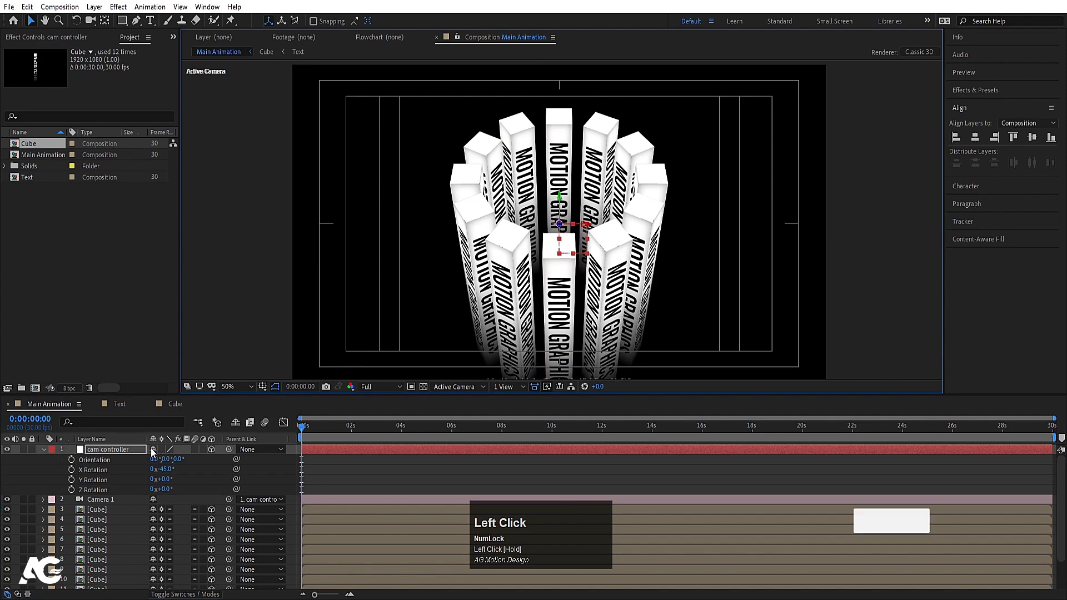
pyautogui.moveTo(168, 459); pyautogui.dragTo(181, 459)
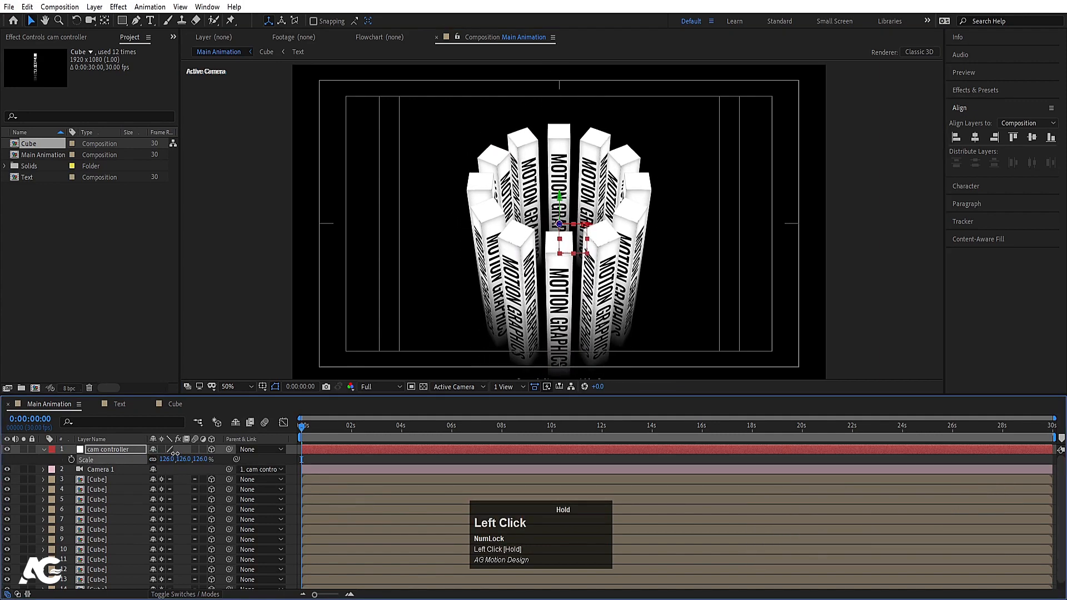
# Preview the animation from the new camera angle and return the playhead to the first frame
pyautogui.press('space')
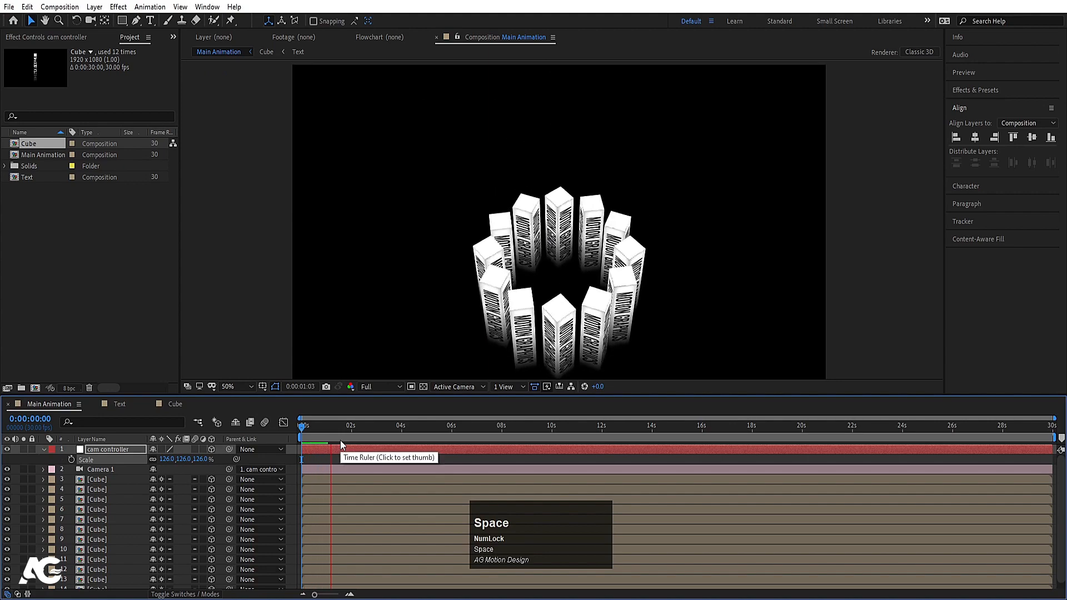
pyautogui.press('space')
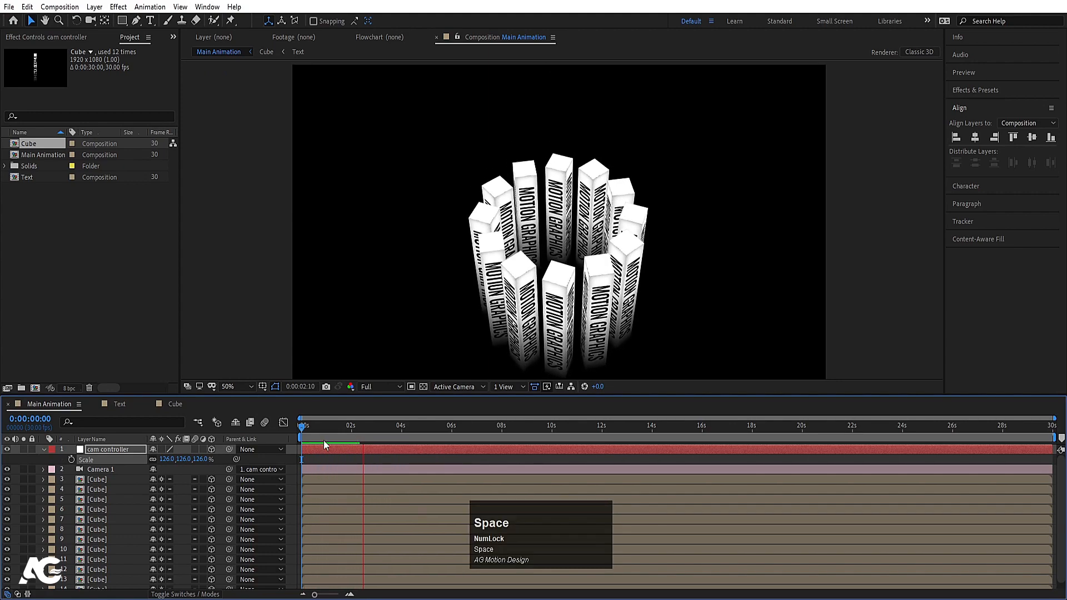
pyautogui.click(276, 429)
pyautogui.press('space')
pyautogui.press('space')
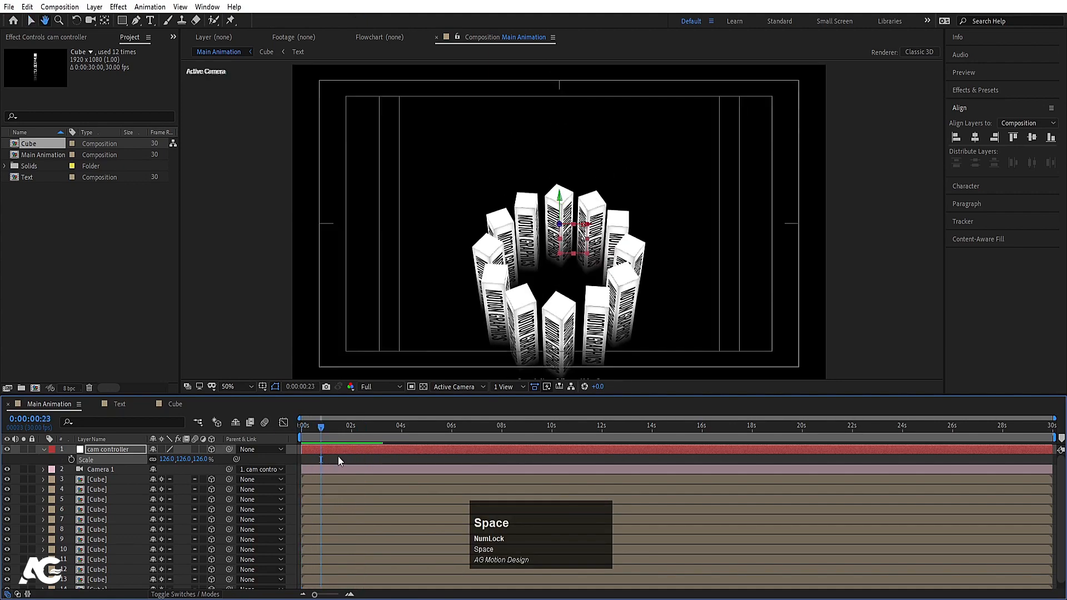
pyautogui.moveTo(316, 429); pyautogui.dragTo(265, 428)
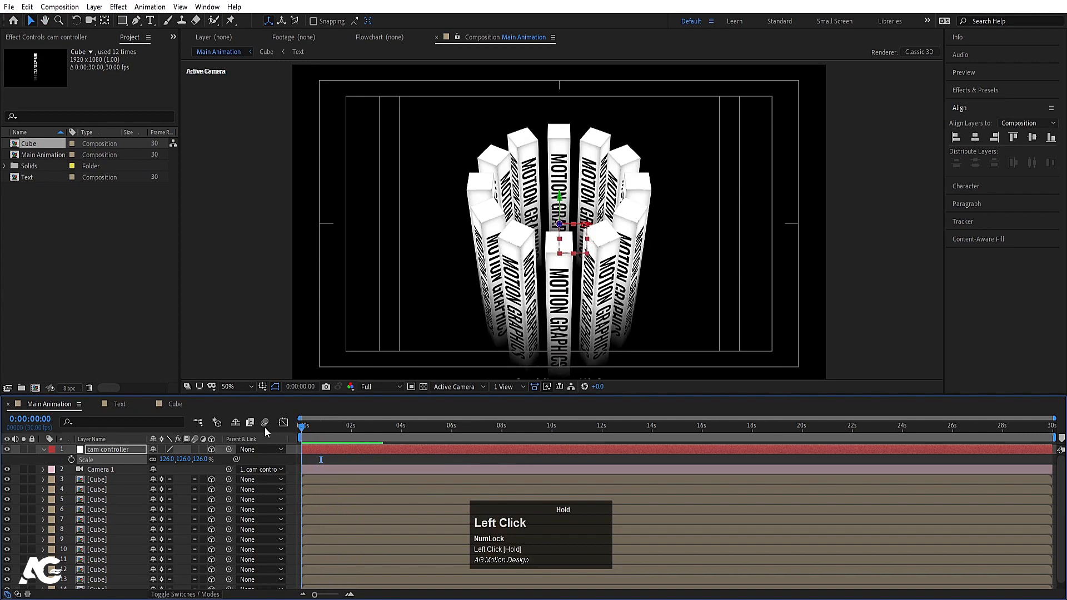
# Add another null object, place it between Camera 1 and the Cube layers, and make it a 3D layer
pyautogui.rightClick(290, 464)
pyautogui.moveTo(351, 466)
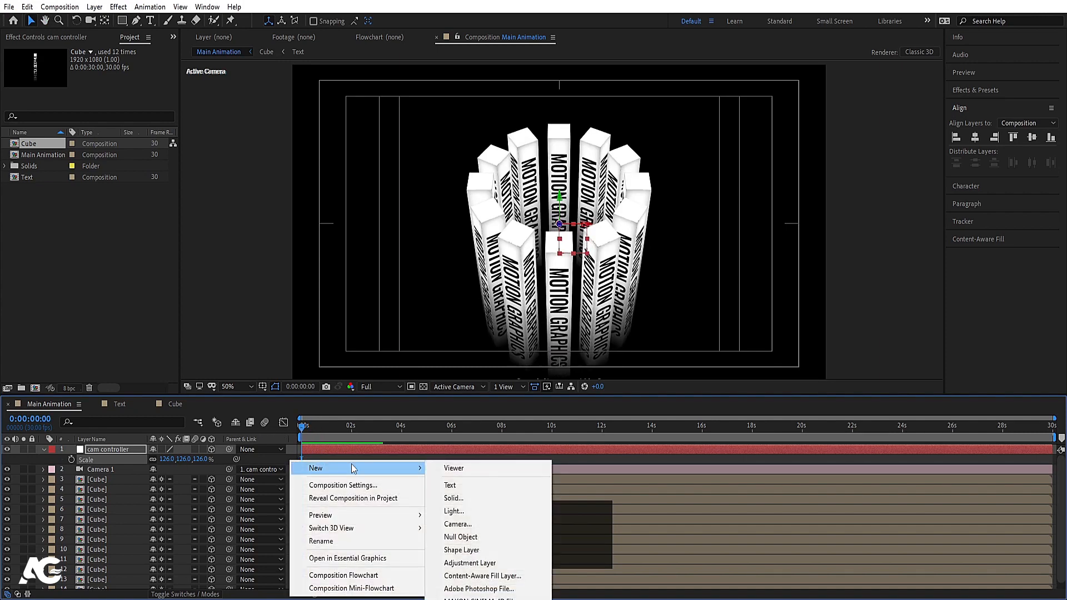
pyautogui.click(458, 538)
pyautogui.moveTo(95, 450); pyautogui.dragTo(108, 486)
pyautogui.click(109, 487)
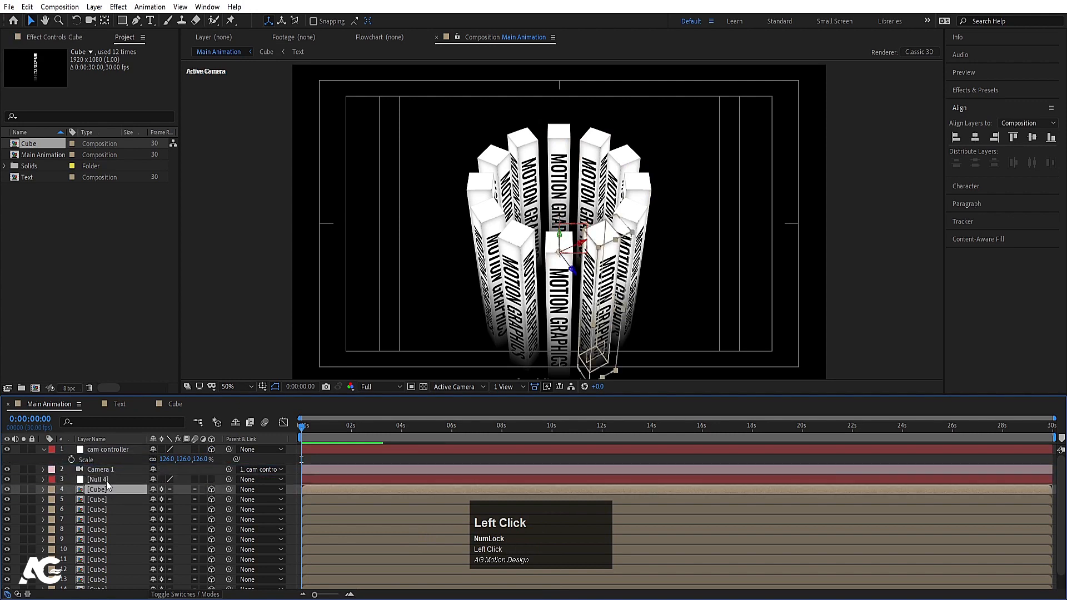
pyautogui.click(104, 480)
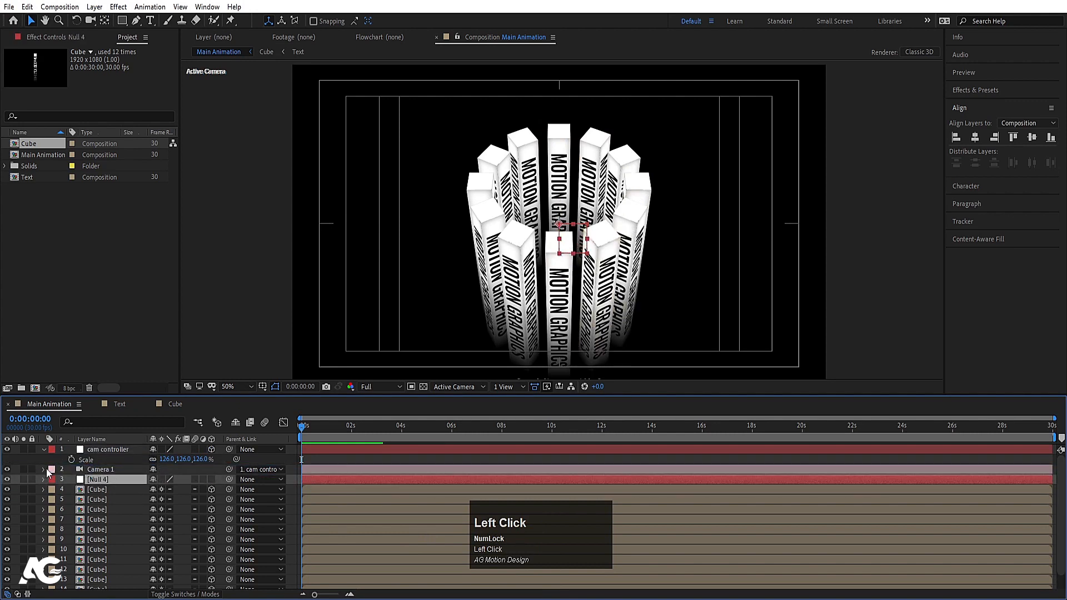
pyautogui.click(210, 479)
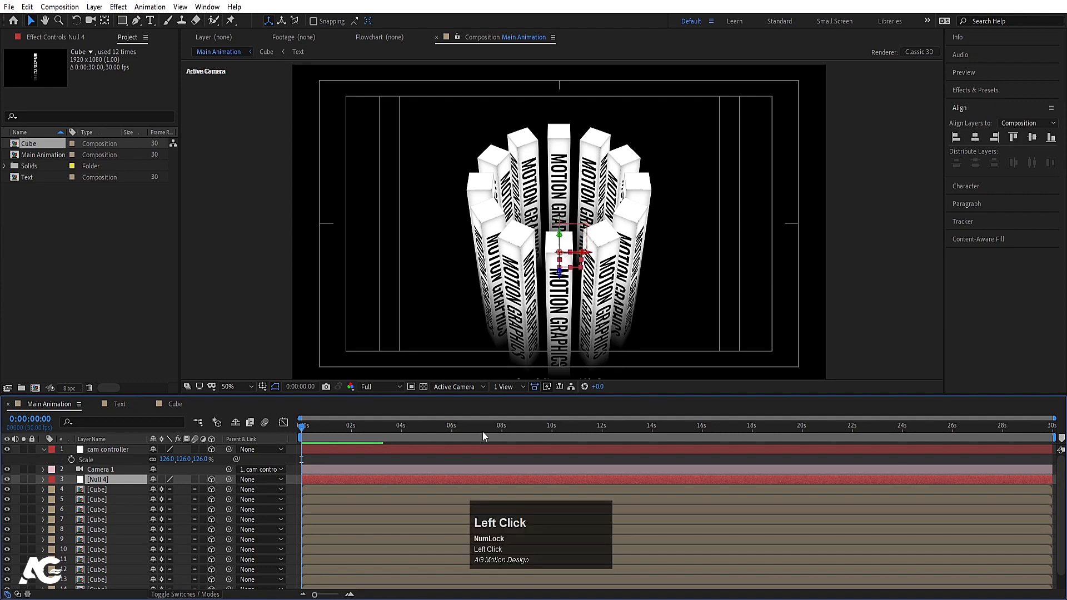
# Check the new null's position within the cube ring from the Top view, then return to Active Camera
pyautogui.click(454, 387)
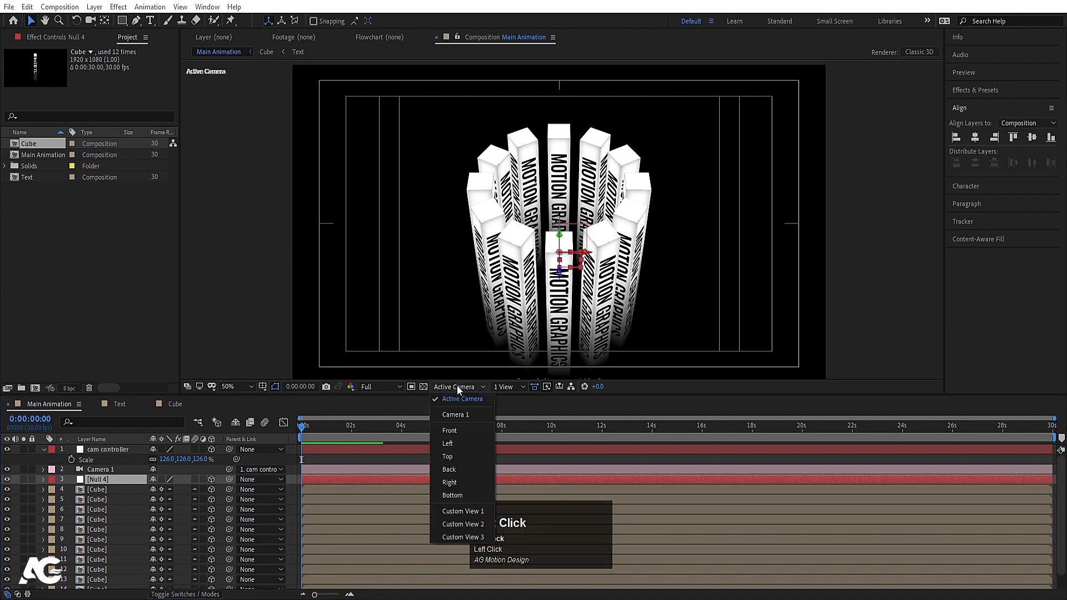
pyautogui.click(449, 456)
pyautogui.scroll(4, 553, 227)
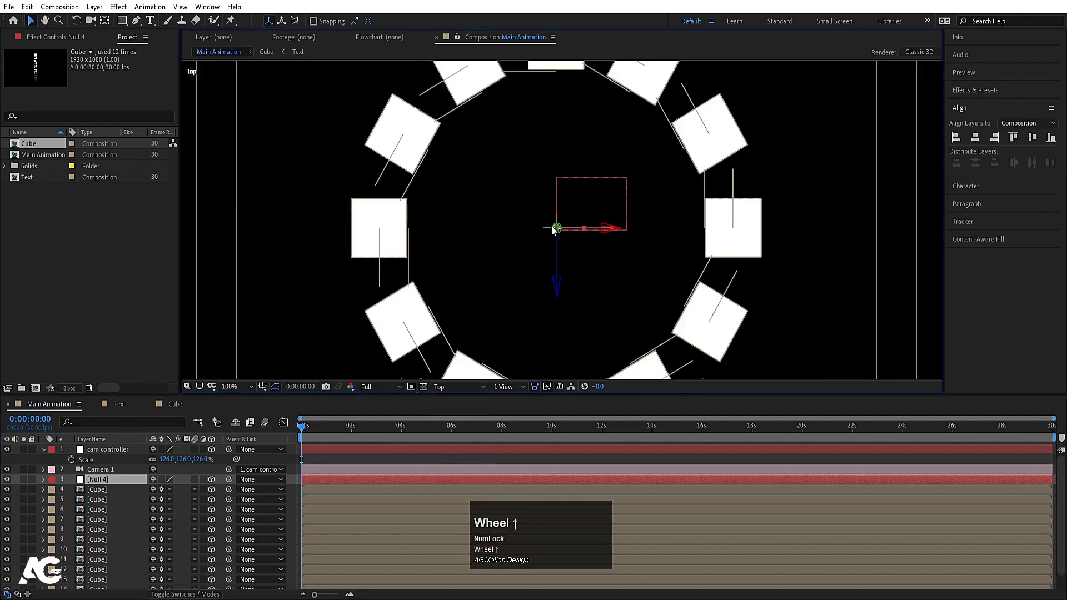
pyautogui.click(448, 386)
pyautogui.click(454, 399)
# Parent all twelve Cube layers in Main Animation to the Null 4 layer
pyautogui.click(104, 490)
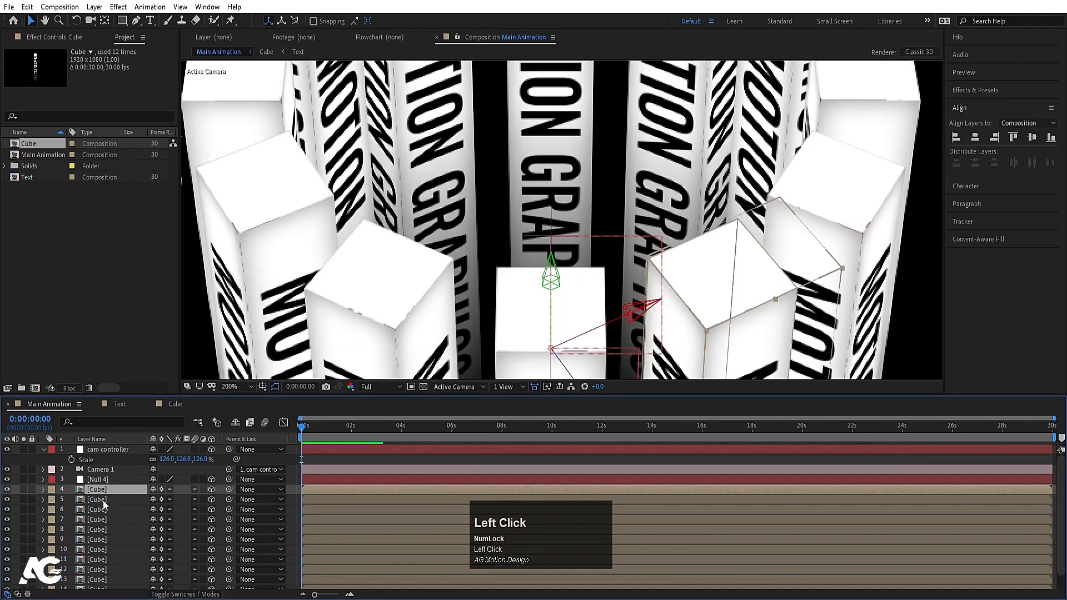
pyautogui.scroll(-1, 105, 538)
pyautogui.keyDown('shift'); pyautogui.click(114, 580); pyautogui.keyUp('shift')
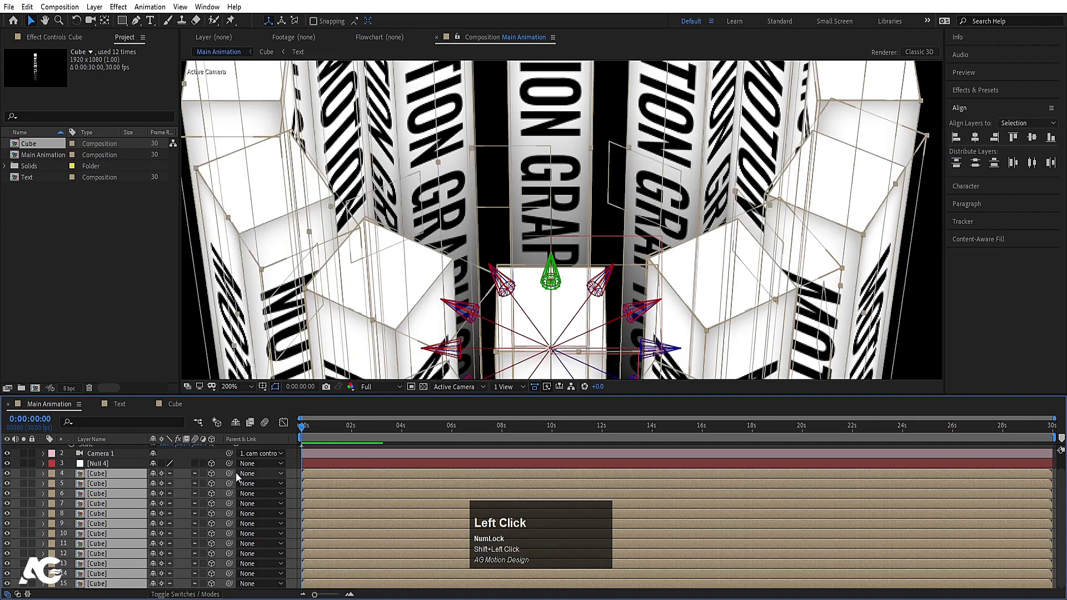
pyautogui.moveTo(228, 474); pyautogui.dragTo(132, 463)
# Reveal Null 4's rotation properties, try rotating the cube ring about the Y axis, and undo the rotation
pyautogui.click(132, 463)
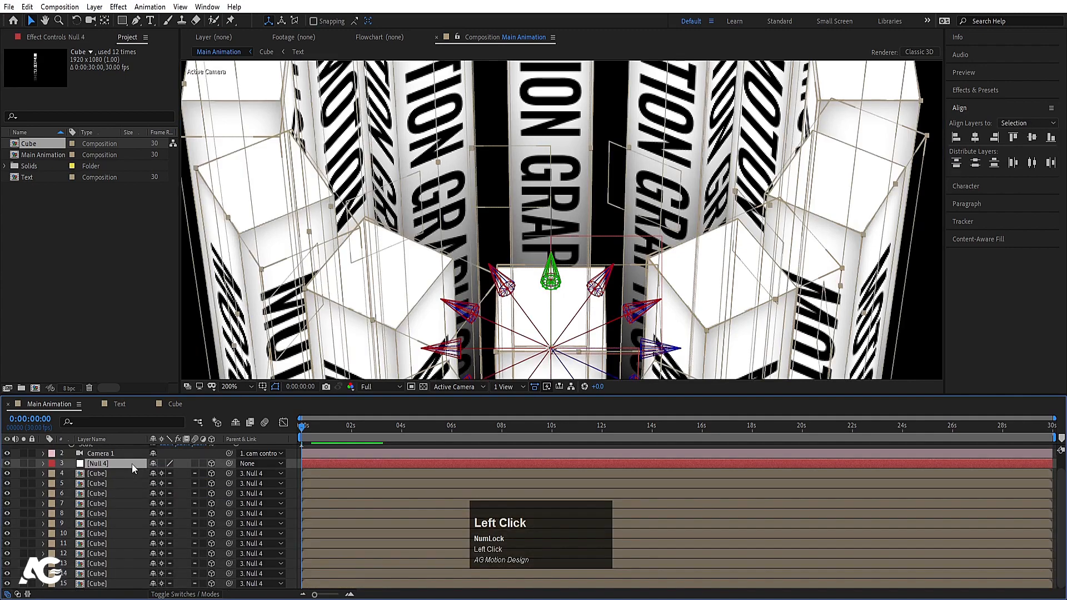
pyautogui.press('r')
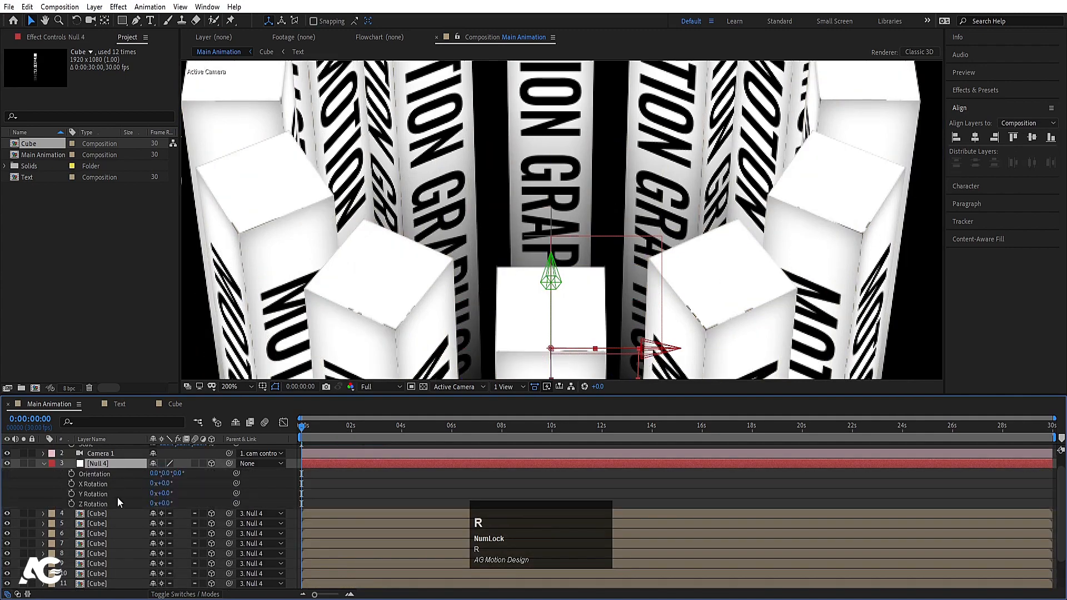
pyautogui.scroll(-4, 599, 236)
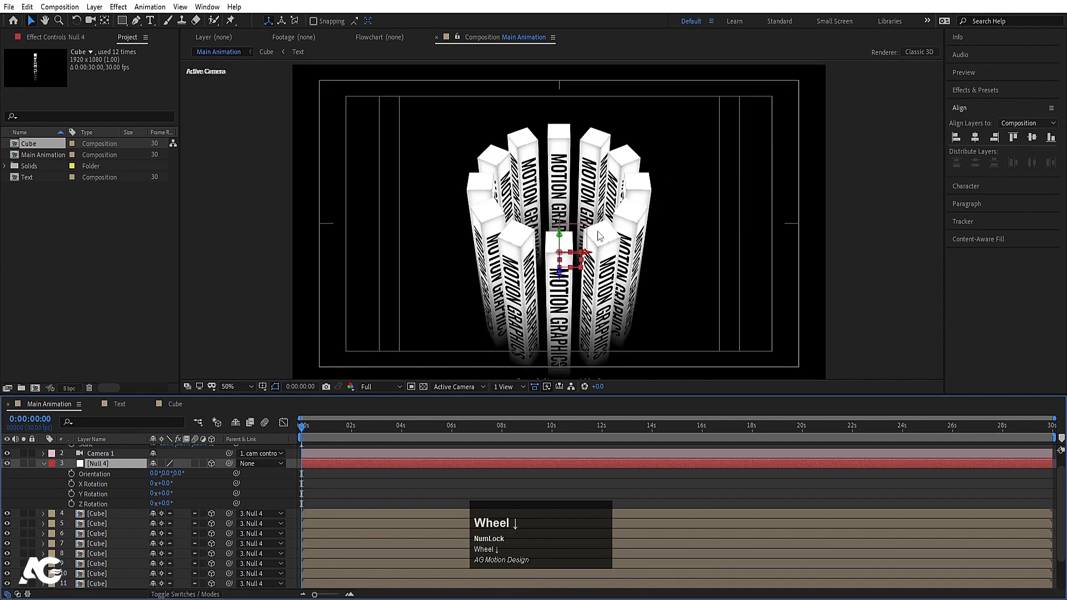
pyautogui.moveTo(162, 484); pyautogui.dragTo(173, 497)
pyautogui.hotkey('ctrl', 'z')
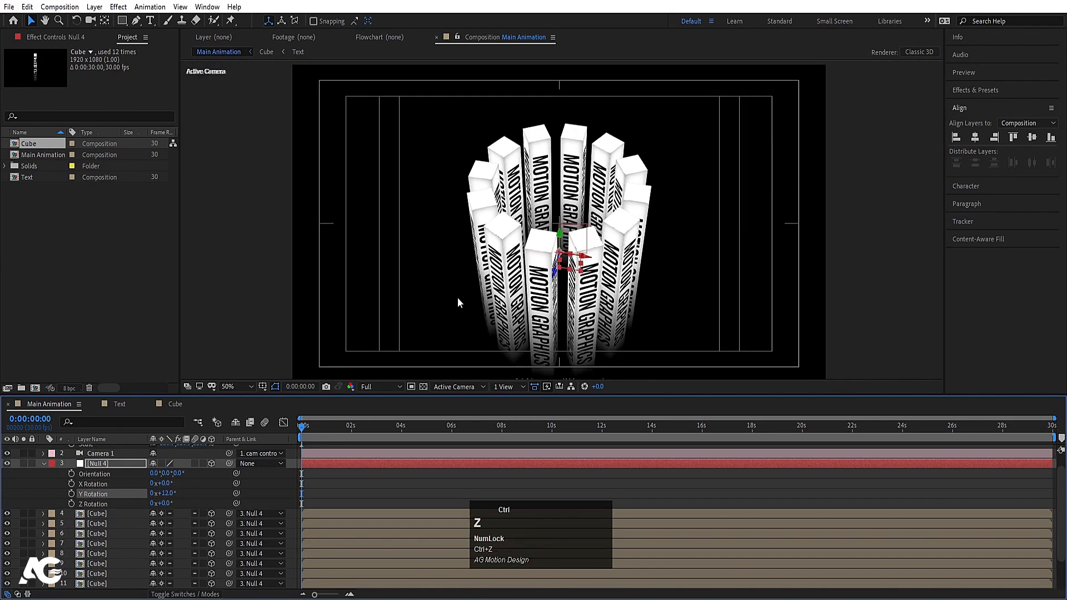
pyautogui.hotkey('ctrl', 'z')
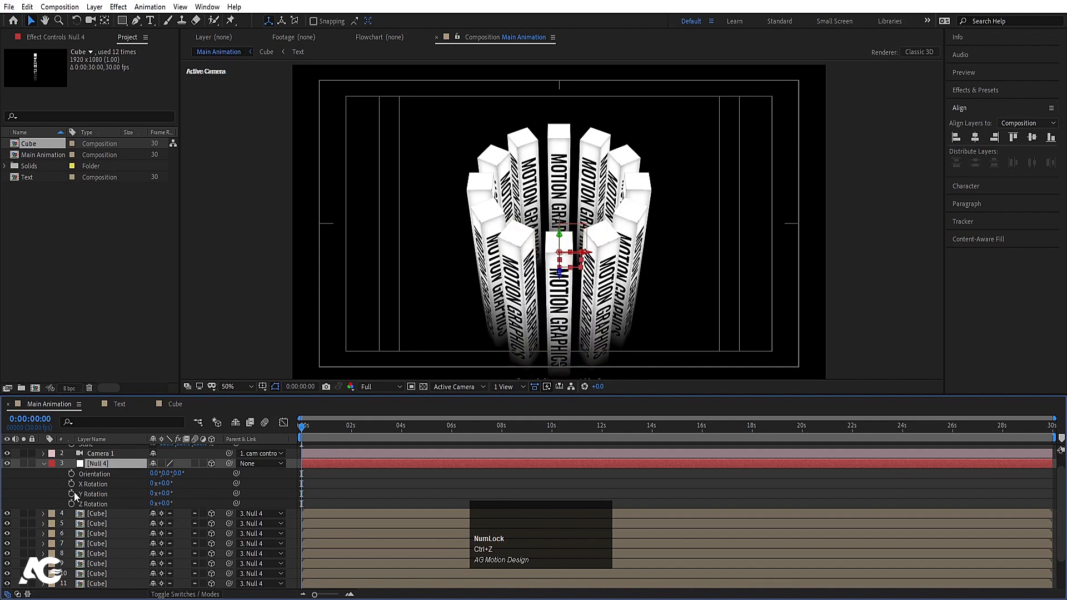
# Keyframe Null 4's Y Rotation from 0 at the first frame to one full revolution at 8 seconds
pyautogui.click(72, 493)
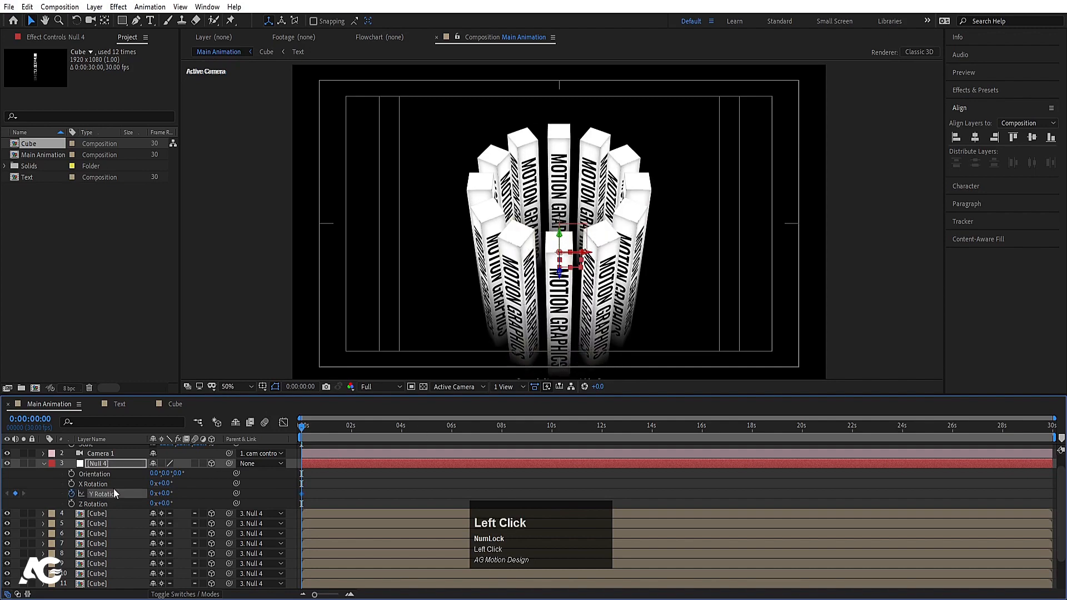
pyautogui.click(502, 424)
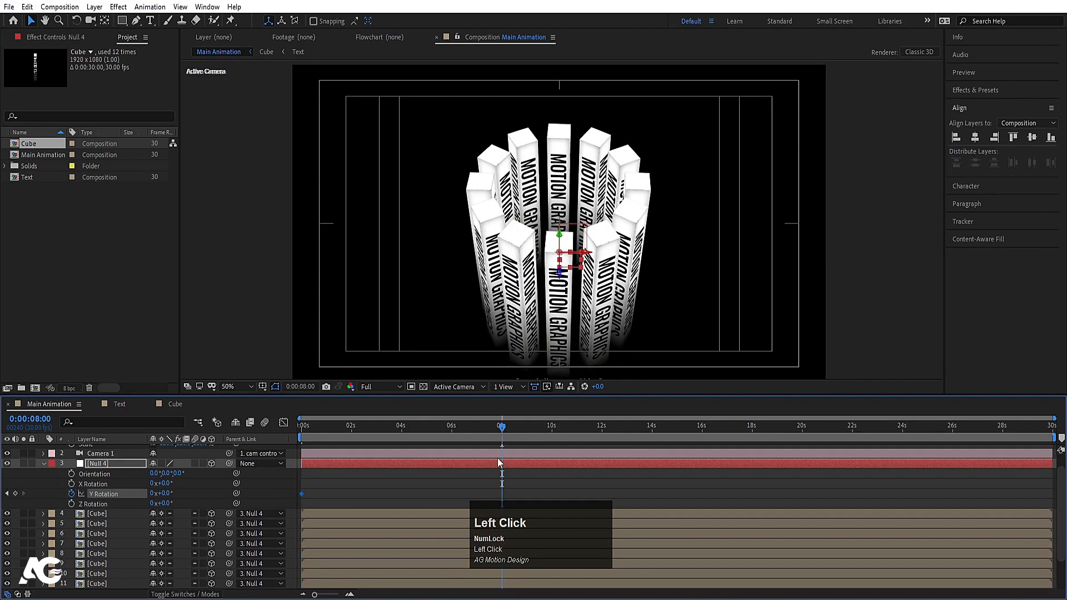
pyautogui.click(151, 494)
pyautogui.write('1')
pyautogui.press('Return')
# Preview the rotating cube ring from the start and return the playhead to the first frame
pyautogui.moveTo(315, 425); pyautogui.dragTo(268, 424)
pyautogui.press('space')
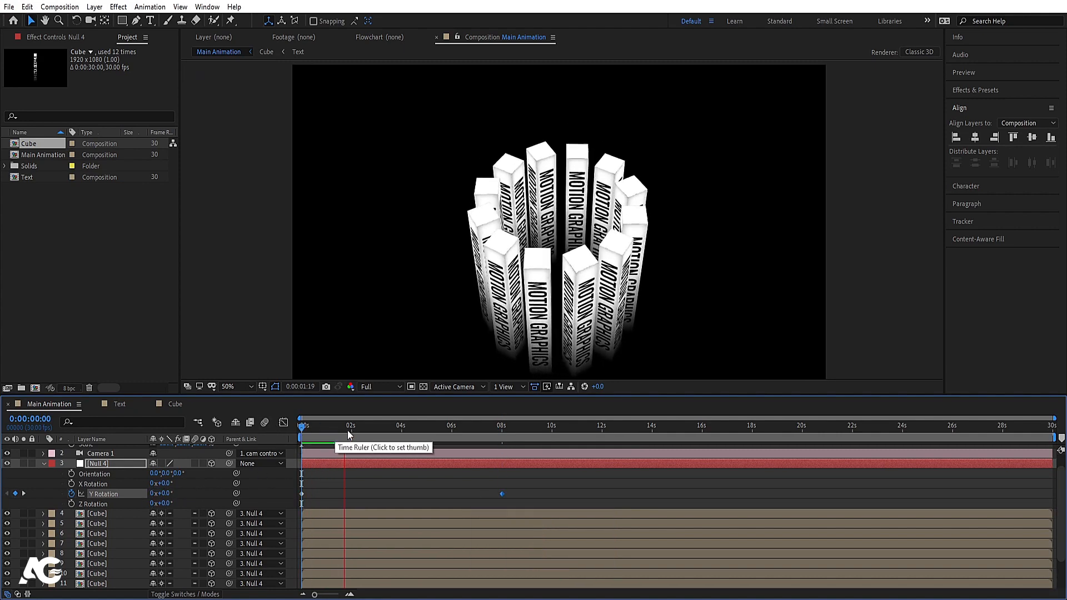
pyautogui.press('space')
pyautogui.click(304, 428)
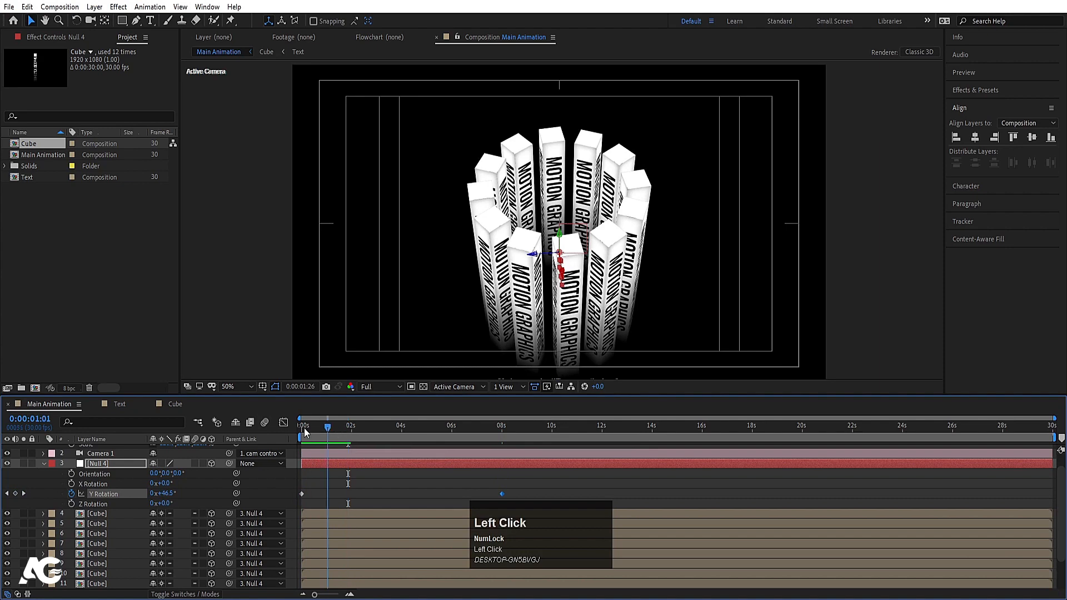
# Add the expression loopOut() to Null 4's Y Rotation
pyautogui.keyDown('alt'); pyautogui.click(72, 493); pyautogui.keyUp('alt')
pyautogui.write('loop')
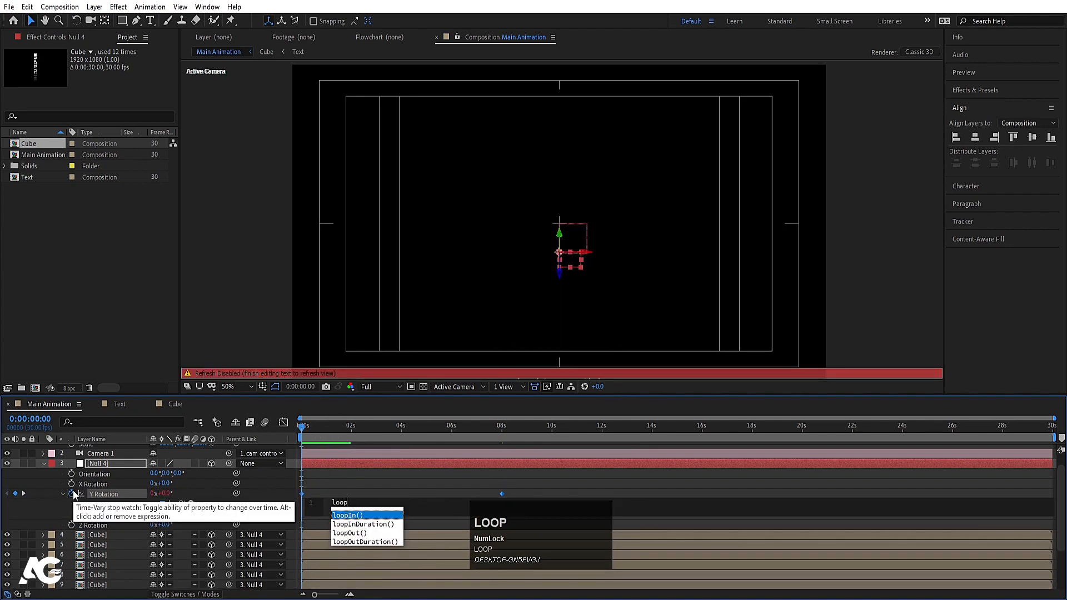
pyautogui.press('Down')
pyautogui.press('Down')
pyautogui.press('Return')
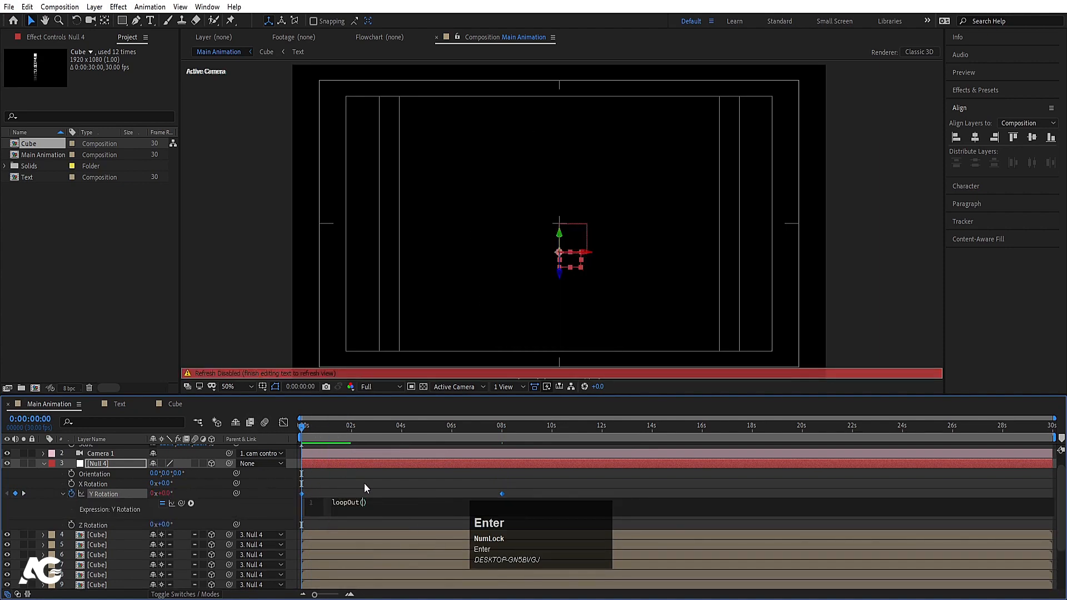
pyautogui.click(365, 482)
# Collapse the layer properties, preview the looping rotation, and return the playhead to the first frame
pyautogui.press('u')
pyautogui.press('space')
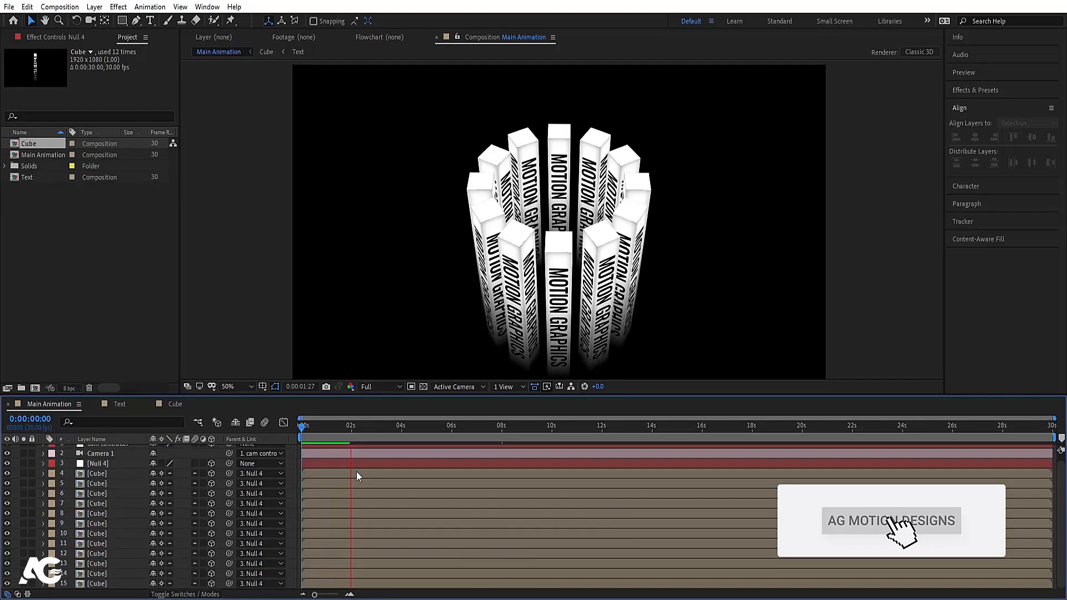
pyautogui.press('space')
pyautogui.moveTo(345, 427); pyautogui.dragTo(202, 418)
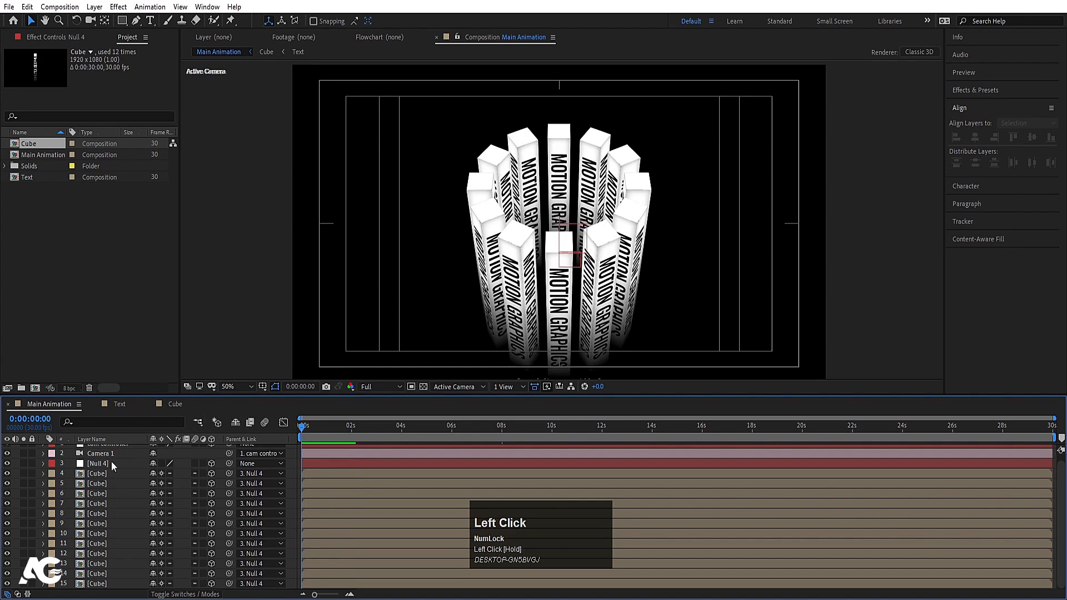
# Open the Cube composition and pre-compose all its layers into a new composition named "Samll cube"
pyautogui.doubleClick(106, 476)
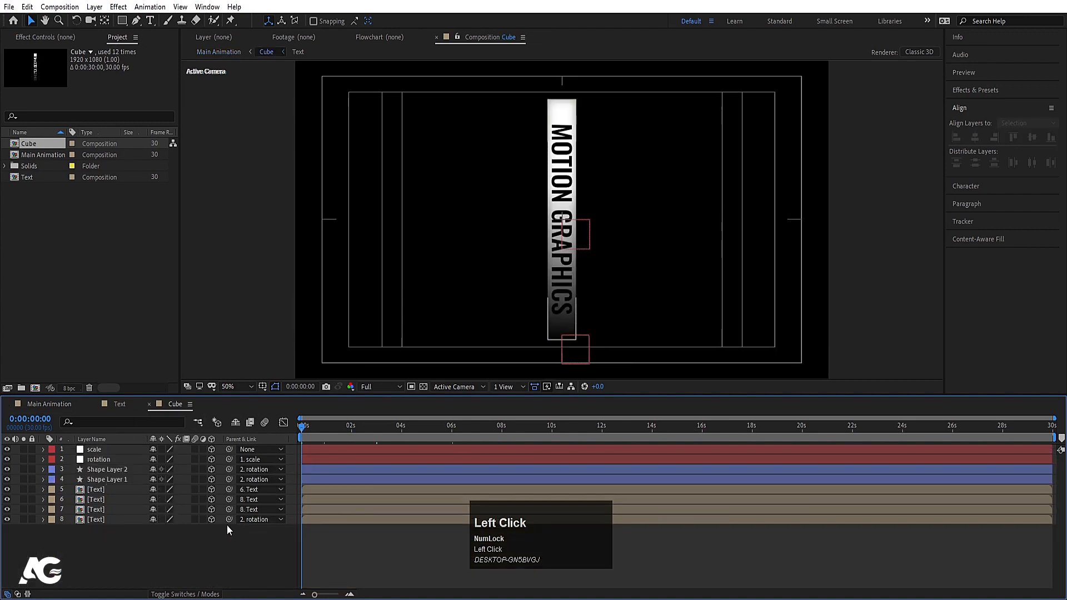
pyautogui.hotkey('ctrl', 'a')
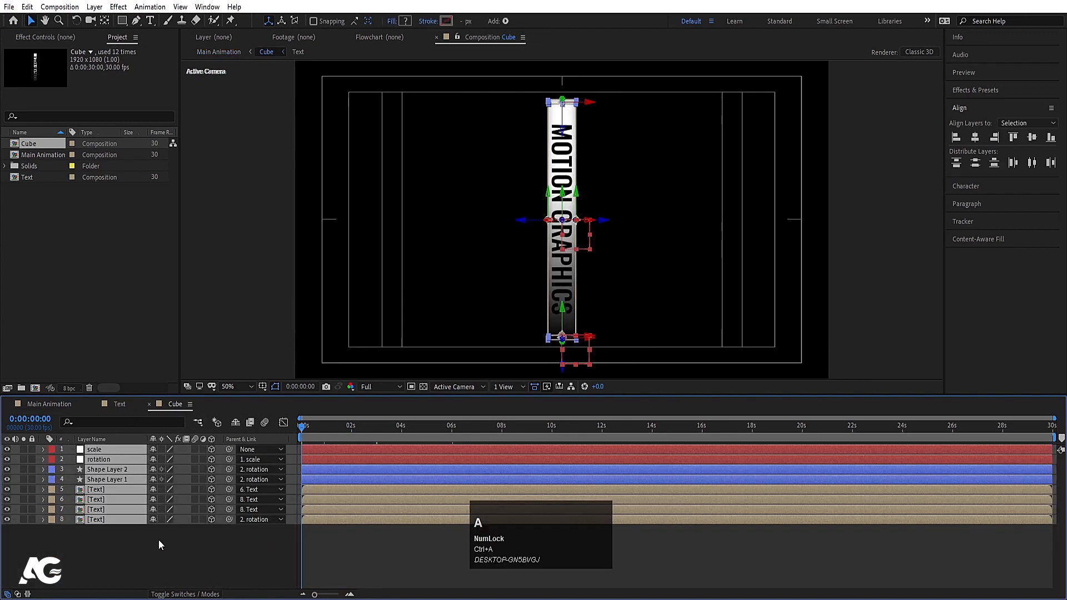
pyautogui.hotkey('ctrl', 'shift', 'c')
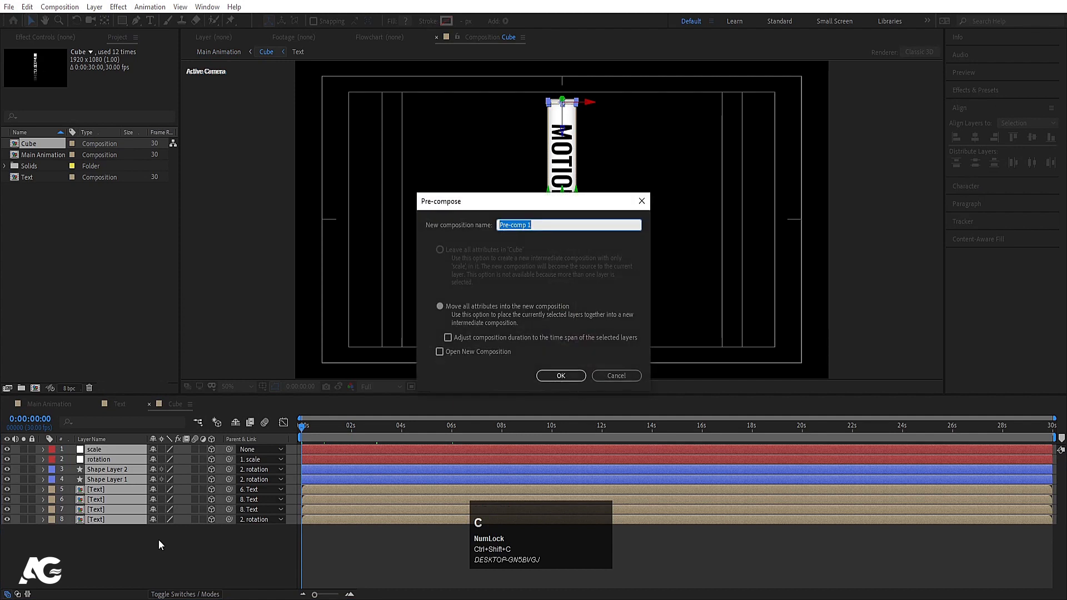
pyautogui.write('Samll cube')
pyautogui.press('Return')
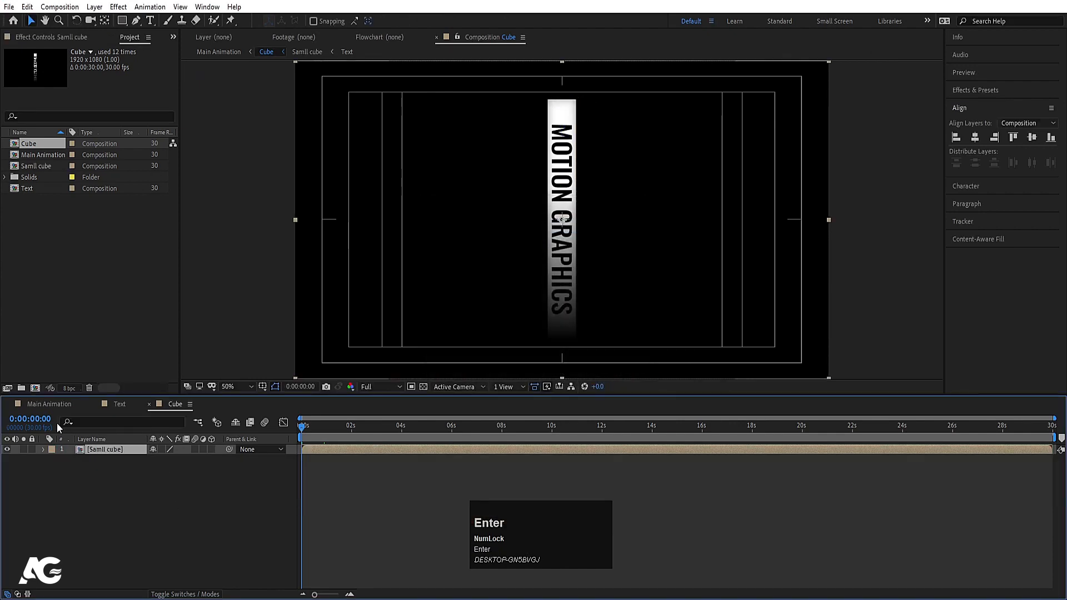
# Enable Collapse Transformations and 3D on the Samll cube layer in Cube, checking the ring in Main Animation
pyautogui.click(50, 403)
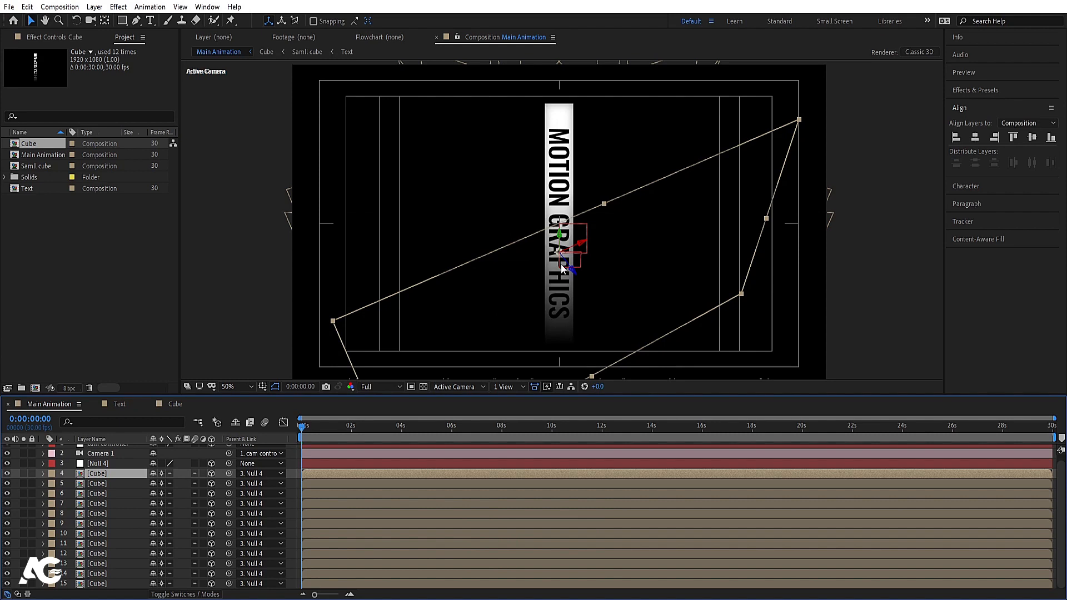
pyautogui.click(181, 403)
pyautogui.click(161, 449)
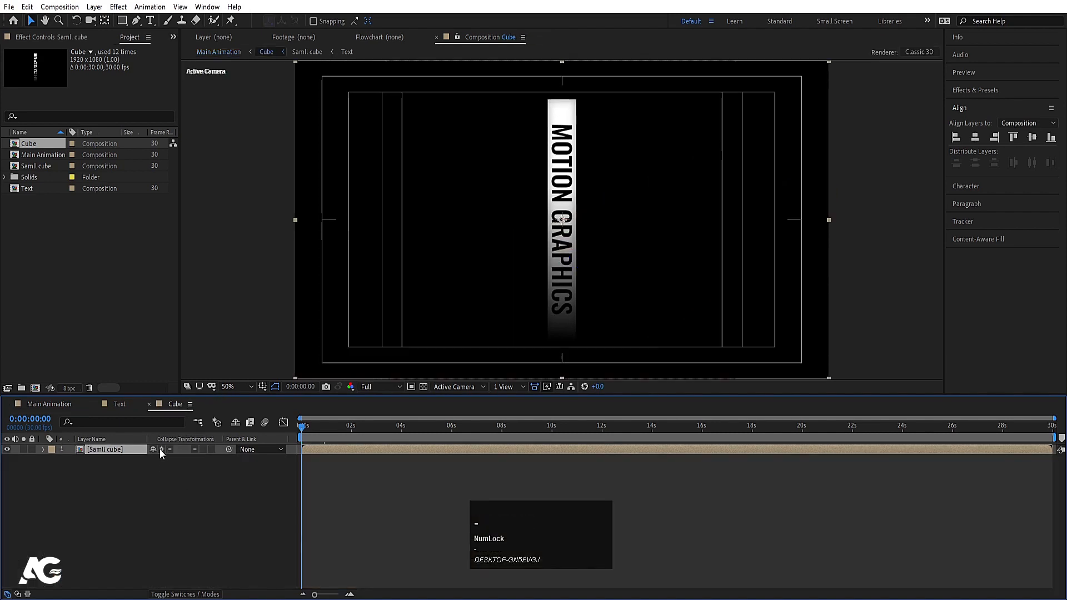
pyautogui.click(212, 449)
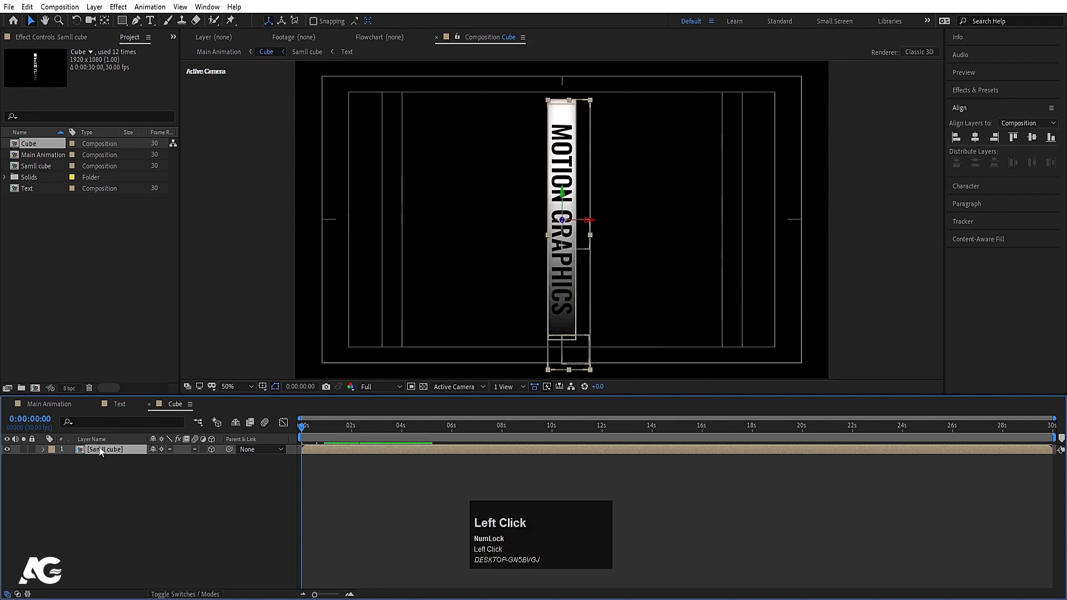
pyautogui.click(61, 403)
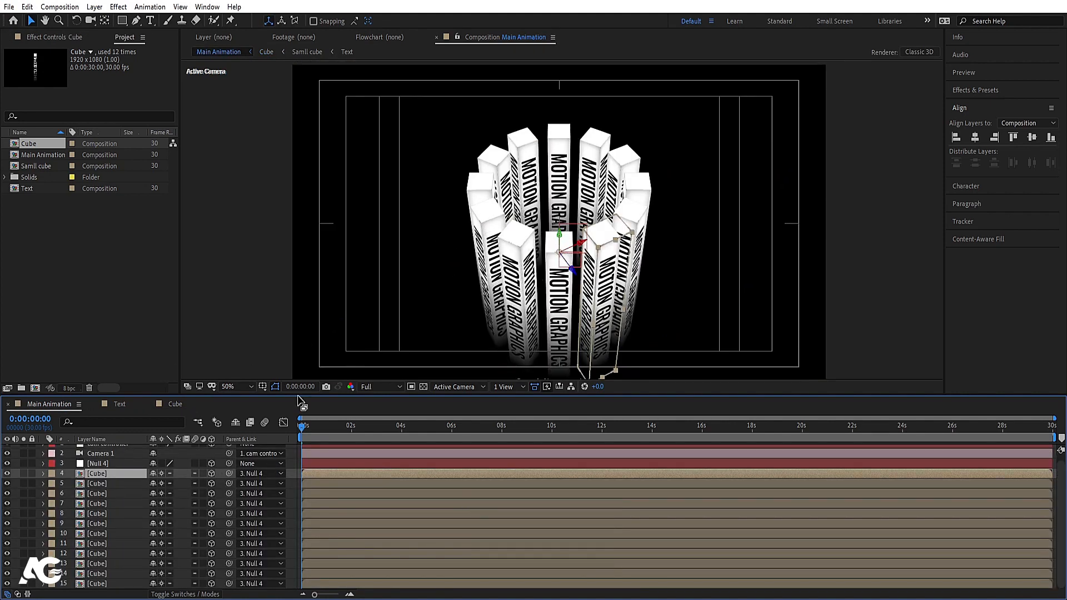
# In the Cube composition's Top view, duplicate the Samll cube layer, move the copy right along X, and check Main Animation
pyautogui.click(174, 404)
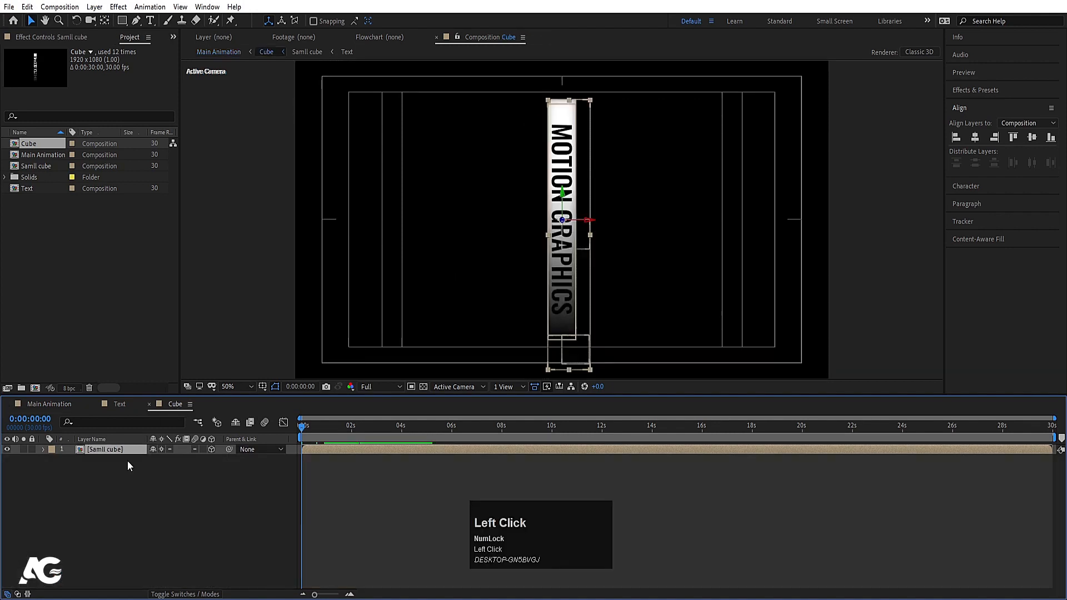
pyautogui.click(128, 465)
pyautogui.click(456, 386)
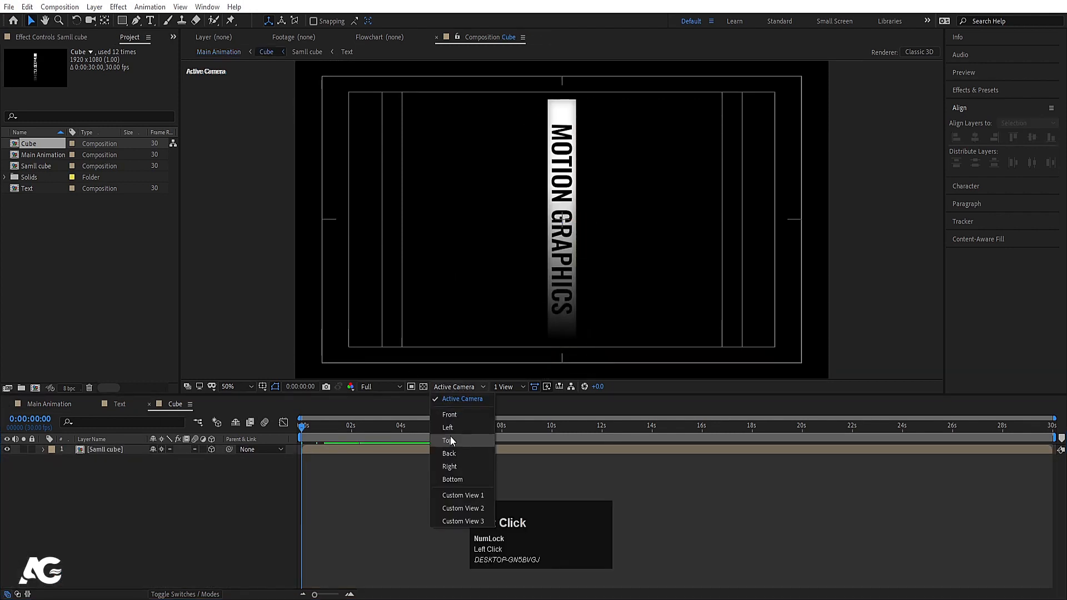
pyautogui.click(451, 435)
pyautogui.click(101, 450)
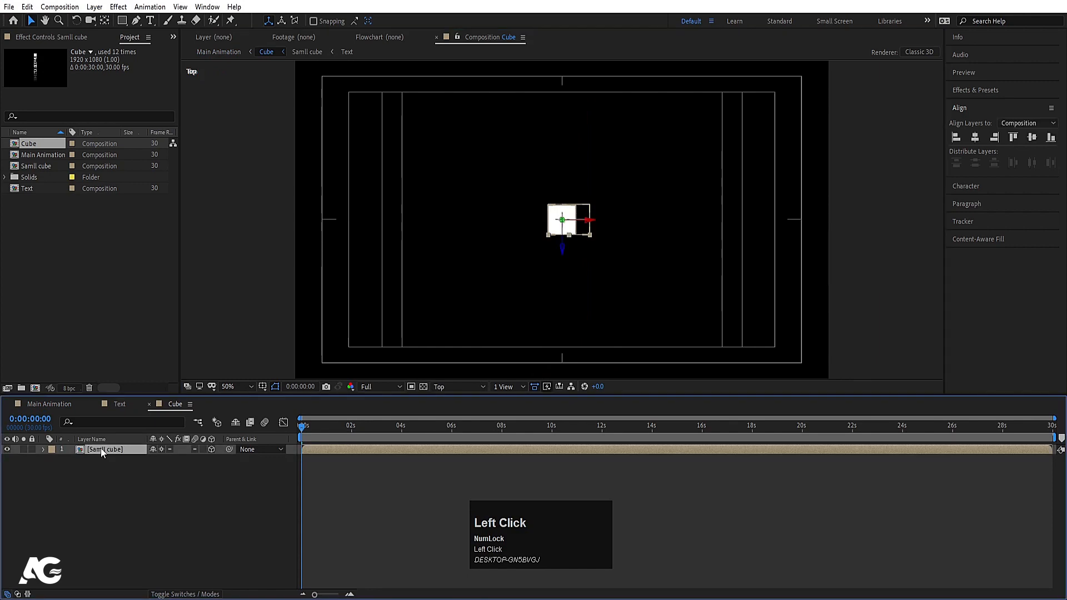
pyautogui.hotkey('ctrl', 'd')
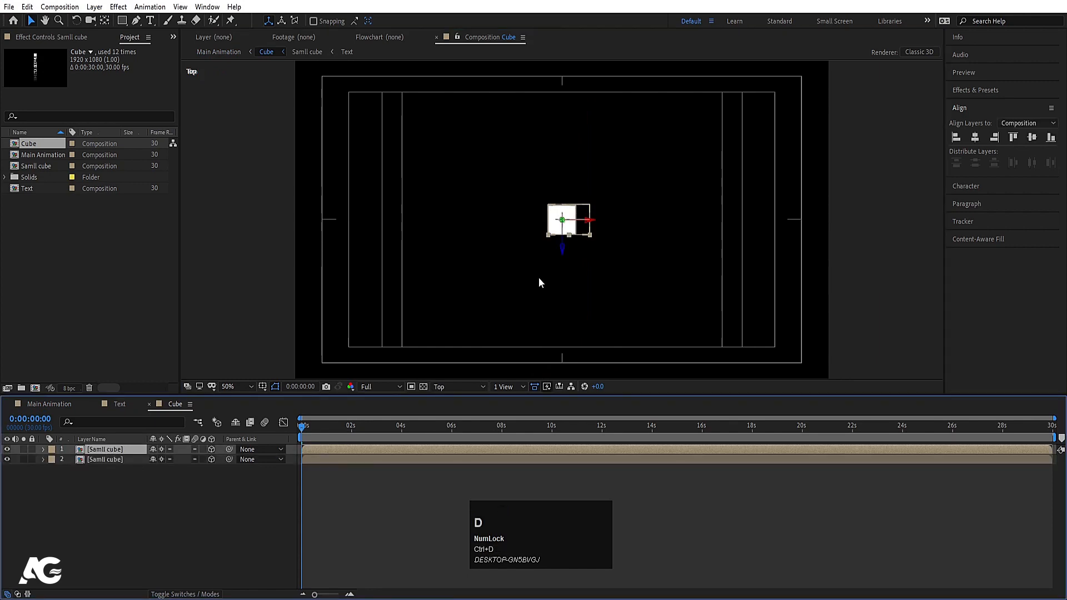
pyautogui.moveTo(585, 223); pyautogui.dragTo(649, 224)
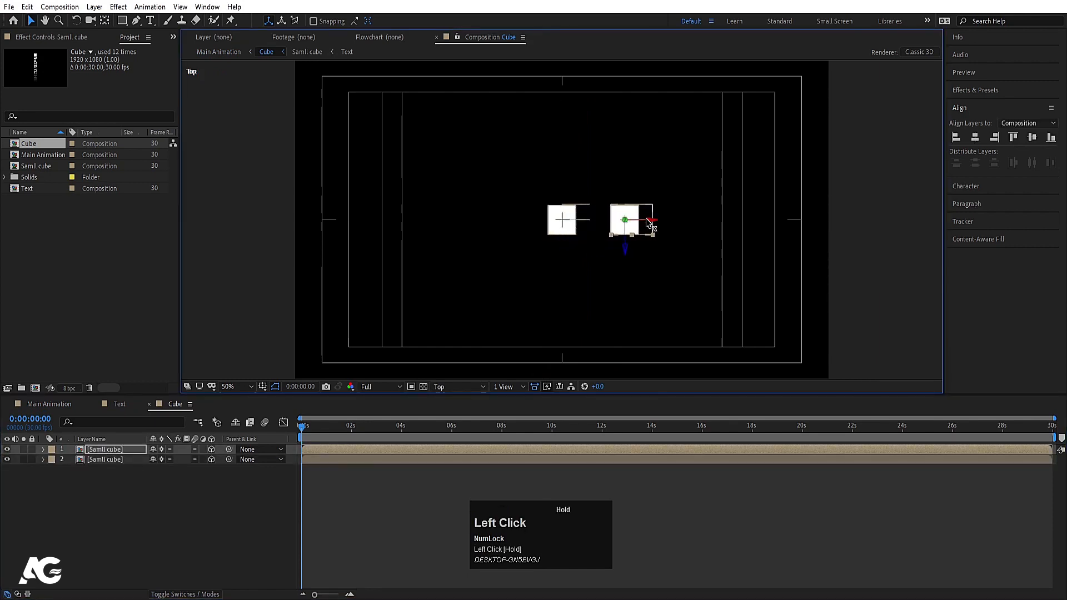
pyautogui.click(63, 407)
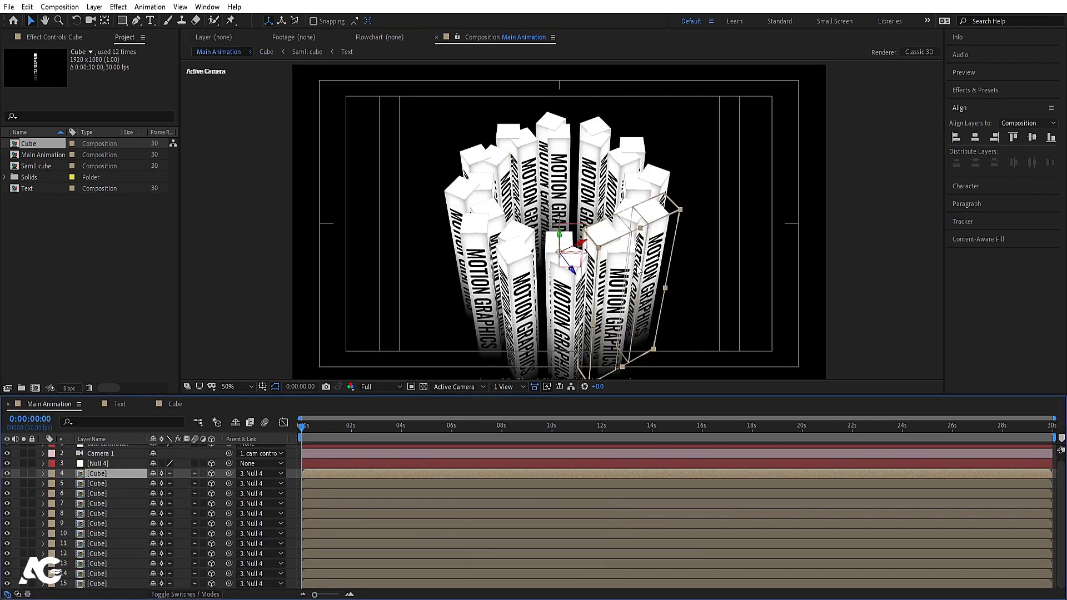
# Move the duplicate Samll cube farther right along X to separate the two rings, and return to Main Animation
pyautogui.click(184, 403)
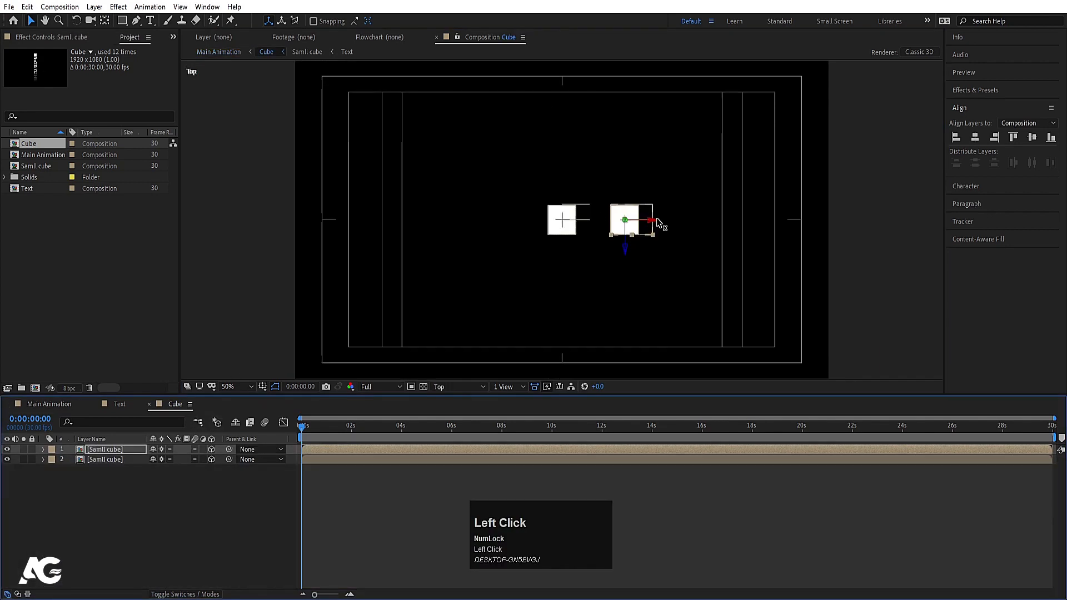
pyautogui.moveTo(651, 222); pyautogui.dragTo(690, 221)
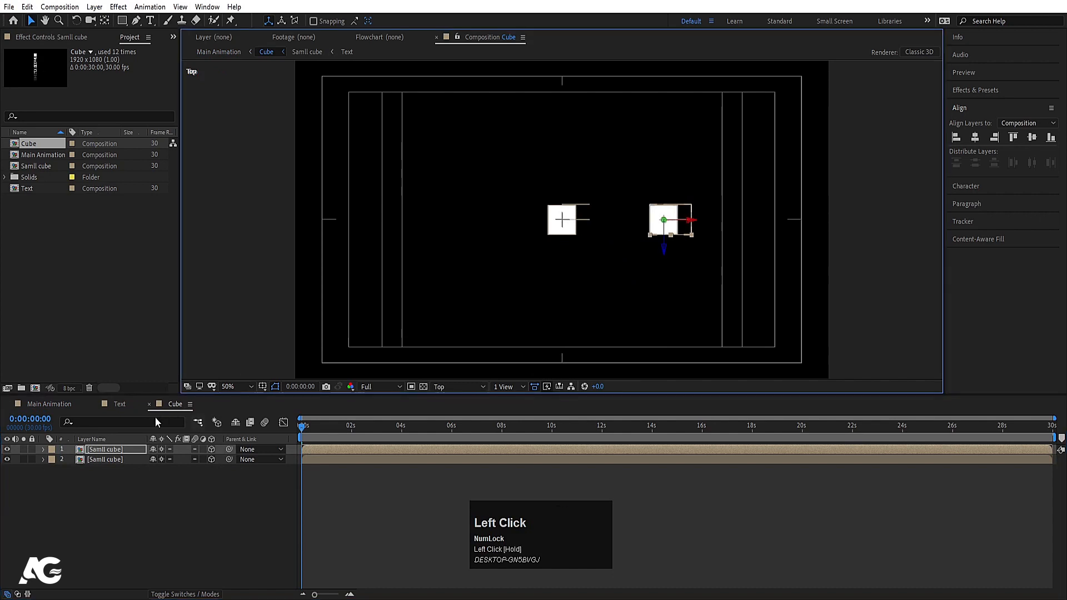
pyautogui.click(51, 403)
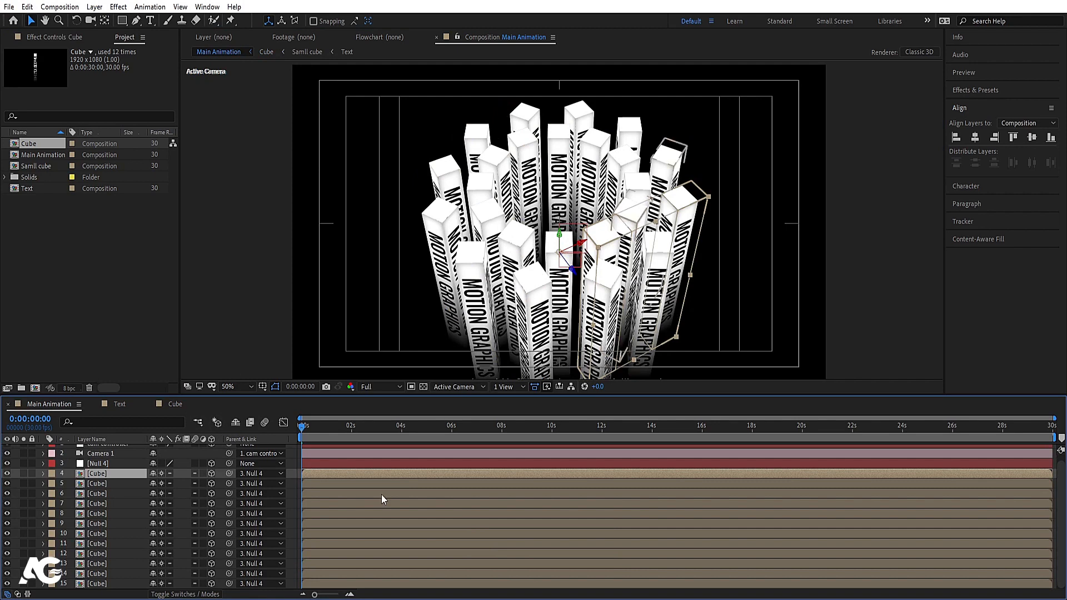
# Trim the ends of all the Cube layers in Main Animation to 0:00:00:03, leaving each layer three frames long
pyautogui.press('=')
pyautogui.press('=')
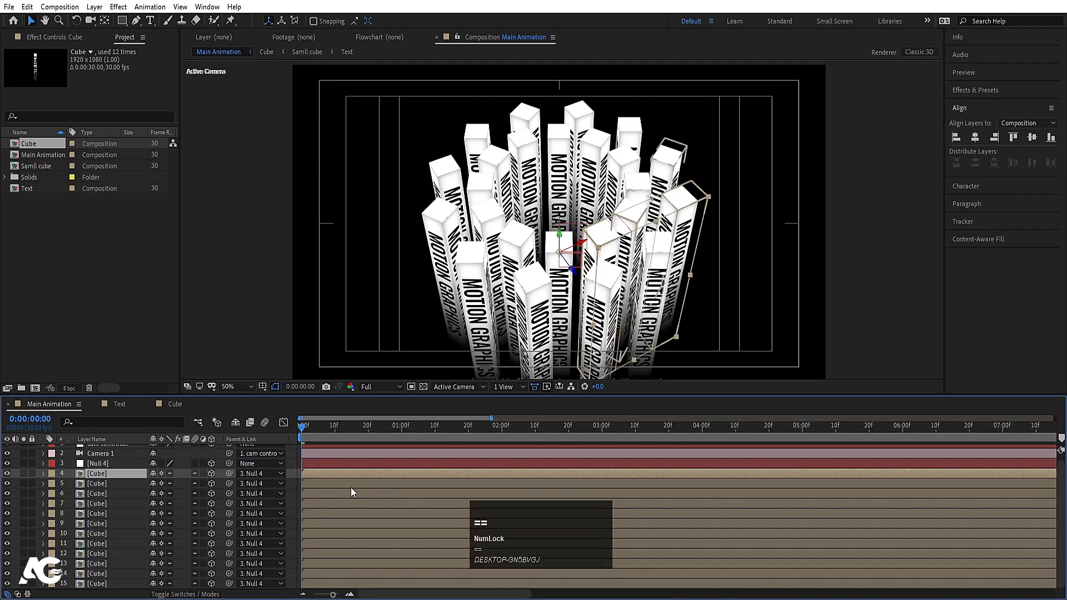
pyautogui.press('=')
pyautogui.press('=')
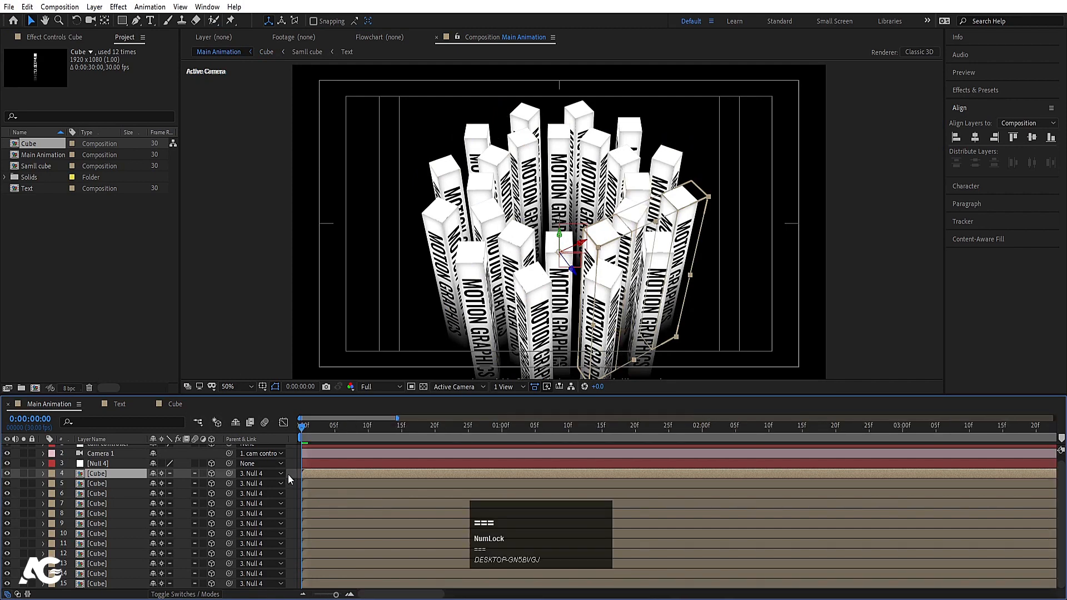
pyautogui.press('=')
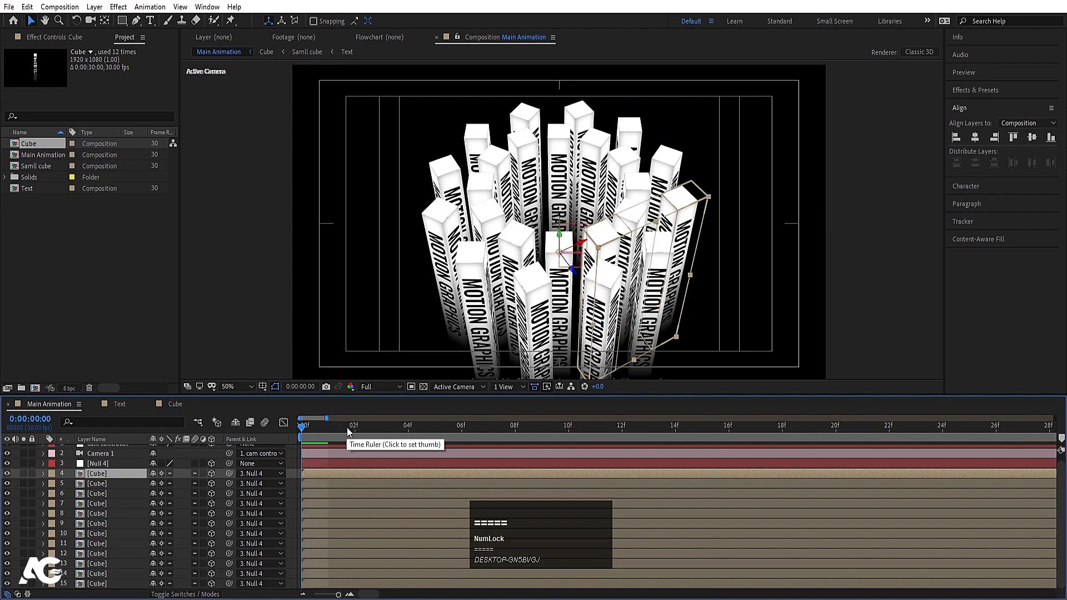
pyautogui.press('-')
pyautogui.press('pagedown')
pyautogui.press('pagedown')
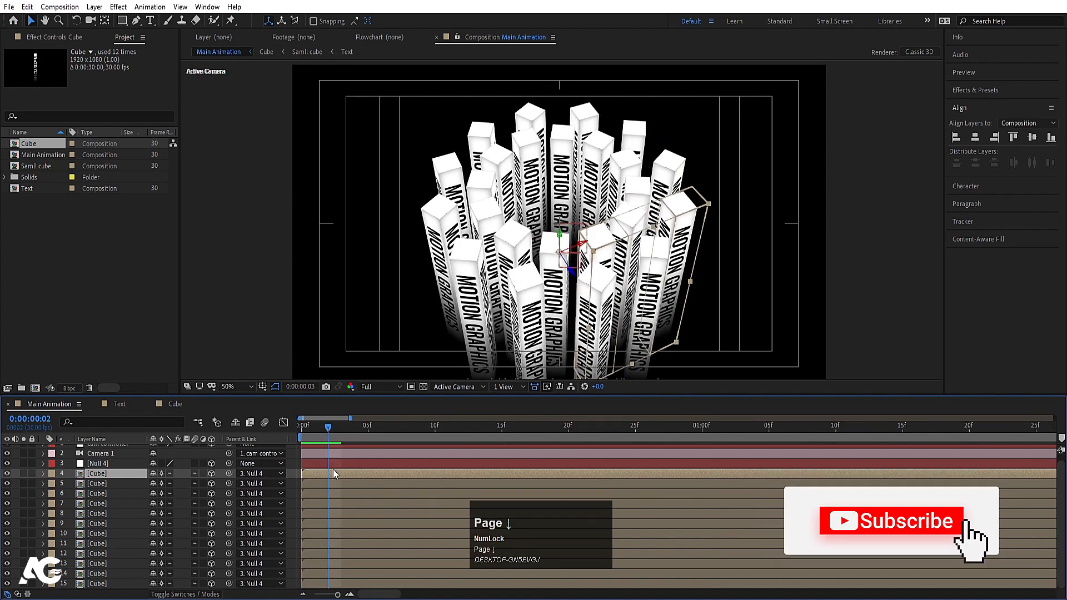
pyautogui.press('pagedown')
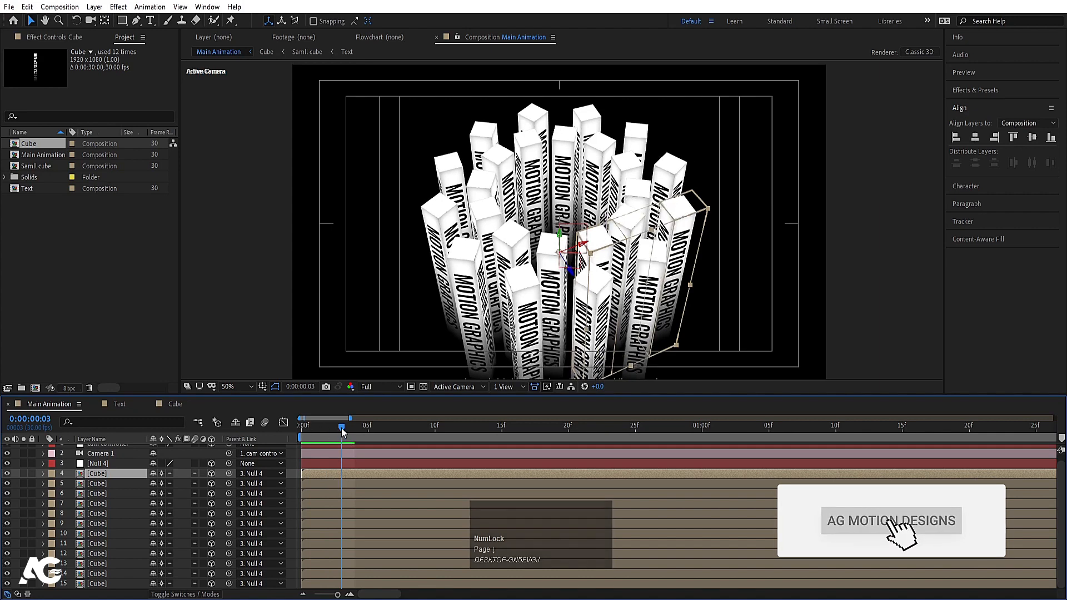
pyautogui.scroll(-1, 311, 482)
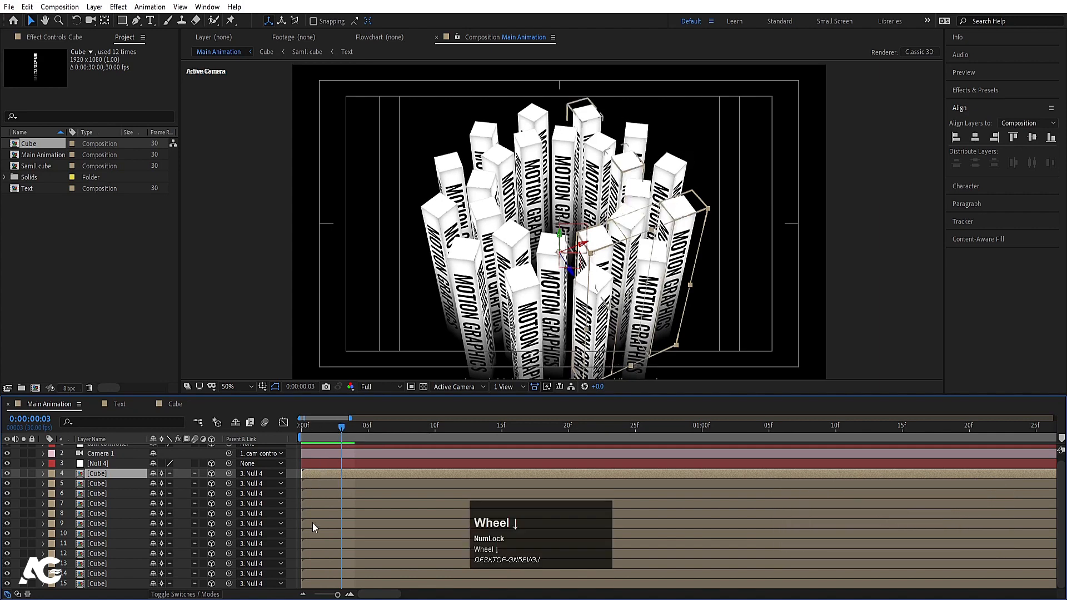
pyautogui.keyDown('shift'); pyautogui.click(324, 585); pyautogui.keyUp('shift')
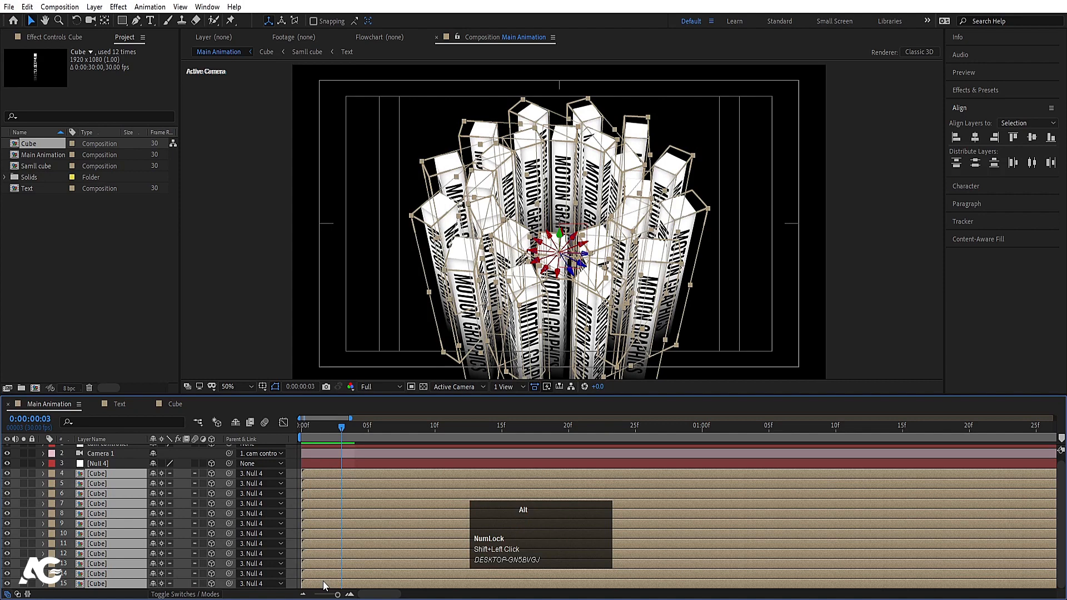
pyautogui.hotkey('alt', ']')
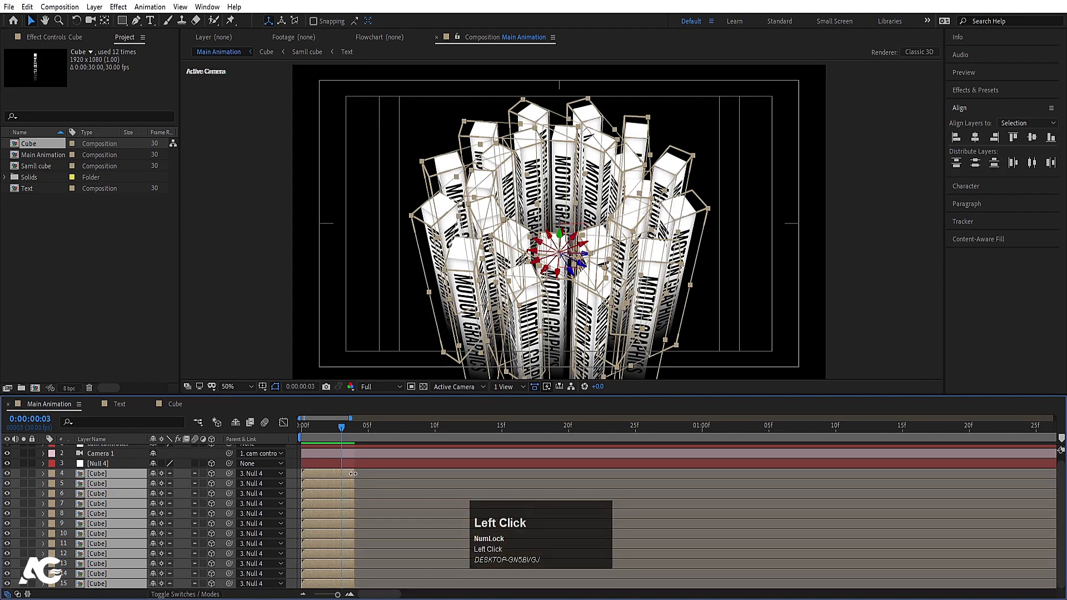
pyautogui.moveTo(353, 473); pyautogui.dragTo(347, 474)
# Stagger the selected Cube layers one after another in time with Sequence Layers, leaving Overlap off
pyautogui.rightClick(335, 475)
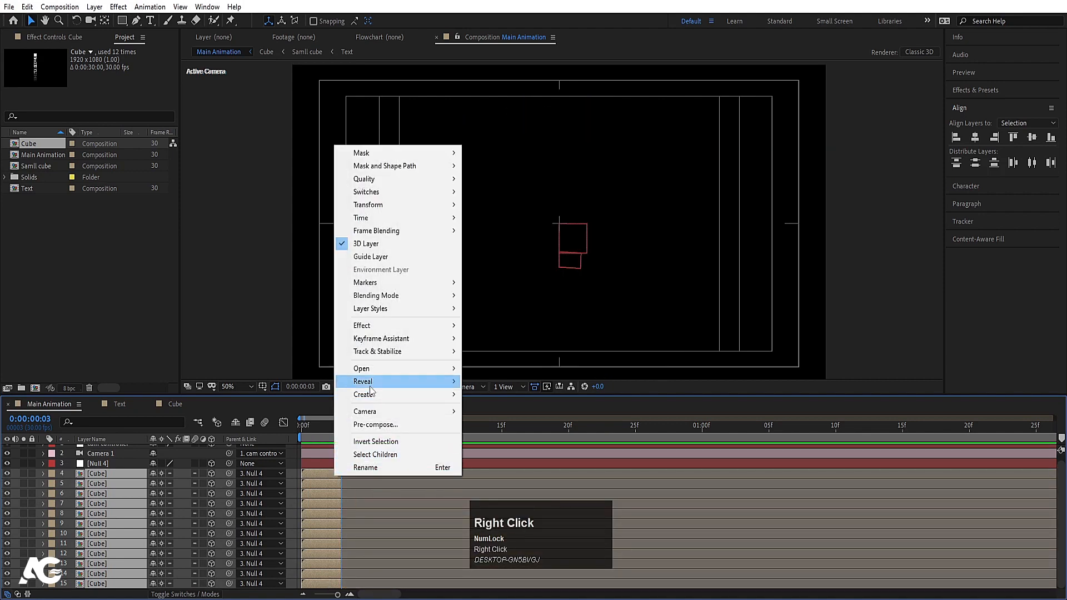
pyautogui.click(384, 338)
pyautogui.click(519, 440)
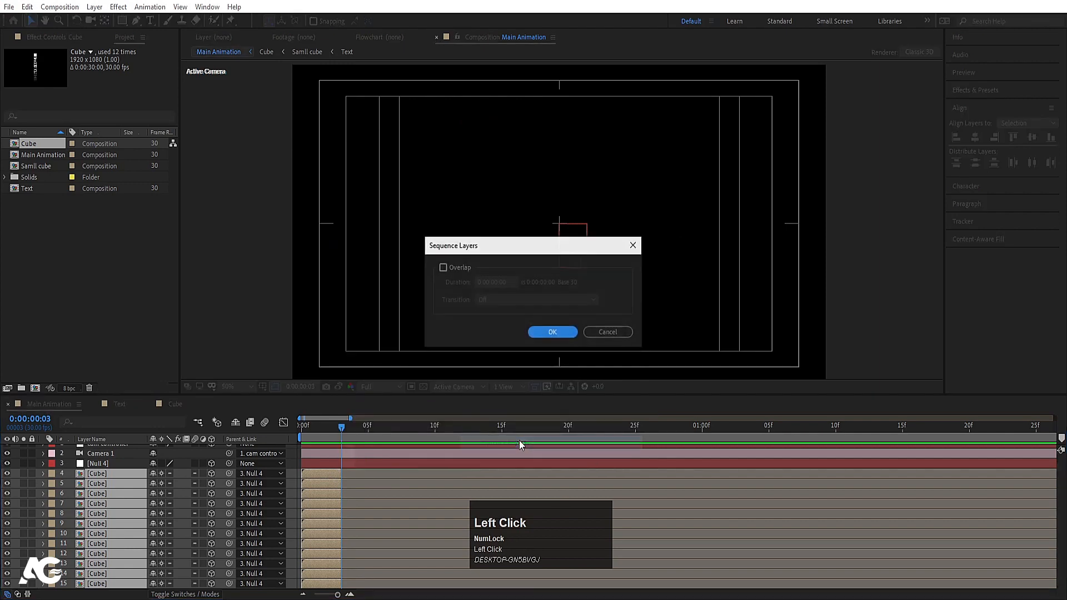
pyautogui.click(573, 331)
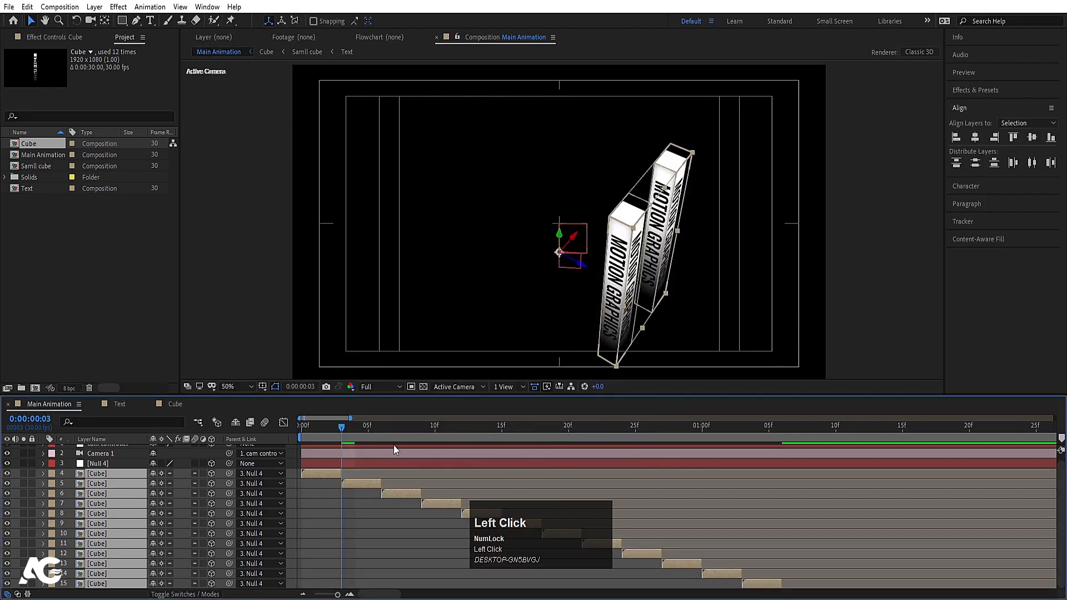
# Extend the out points of all the staggered Cube layers to the end of the 30-second composition
pyautogui.press('-')
pyautogui.press('-')
pyautogui.press('-')
pyautogui.moveTo(311, 471); pyautogui.dragTo(1062, 448)
pyautogui.press('-')
pyautogui.press('-')
pyautogui.press('-')
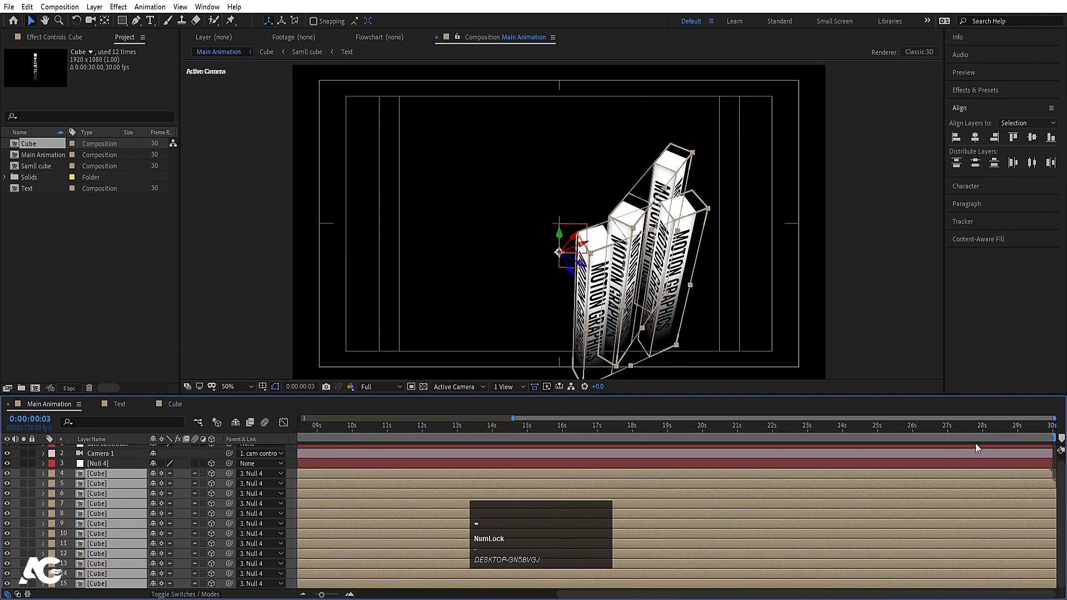
pyautogui.scroll(-5, 322, 447)
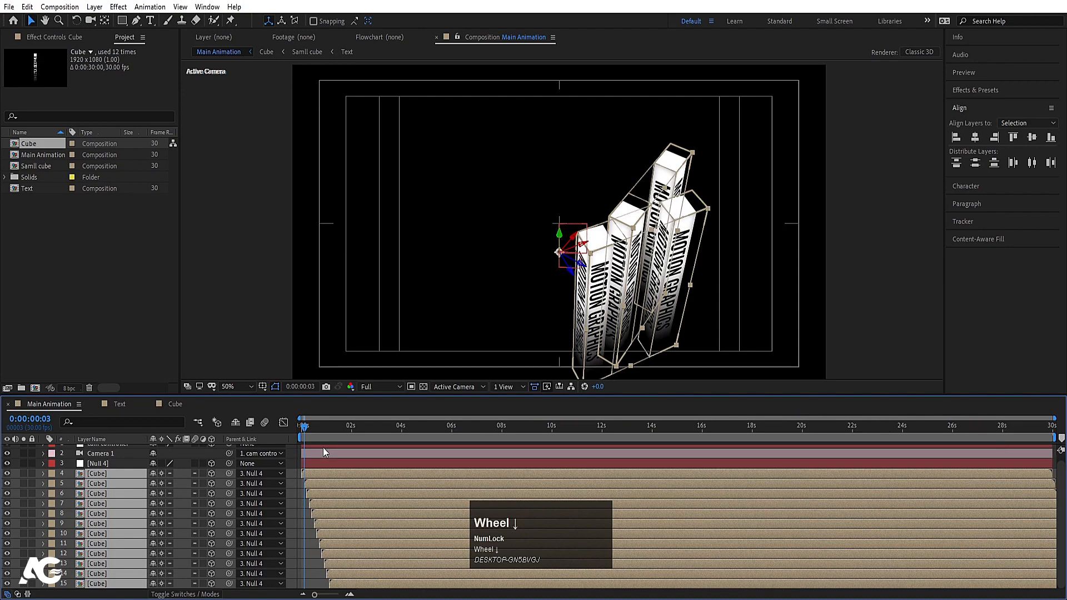
# Trim the start of all selected Cube layers to 0:00:01:03, where the last staggered layer begins
pyautogui.click(401, 427)
pyautogui.moveTo(404, 428); pyautogui.dragTo(406, 430)
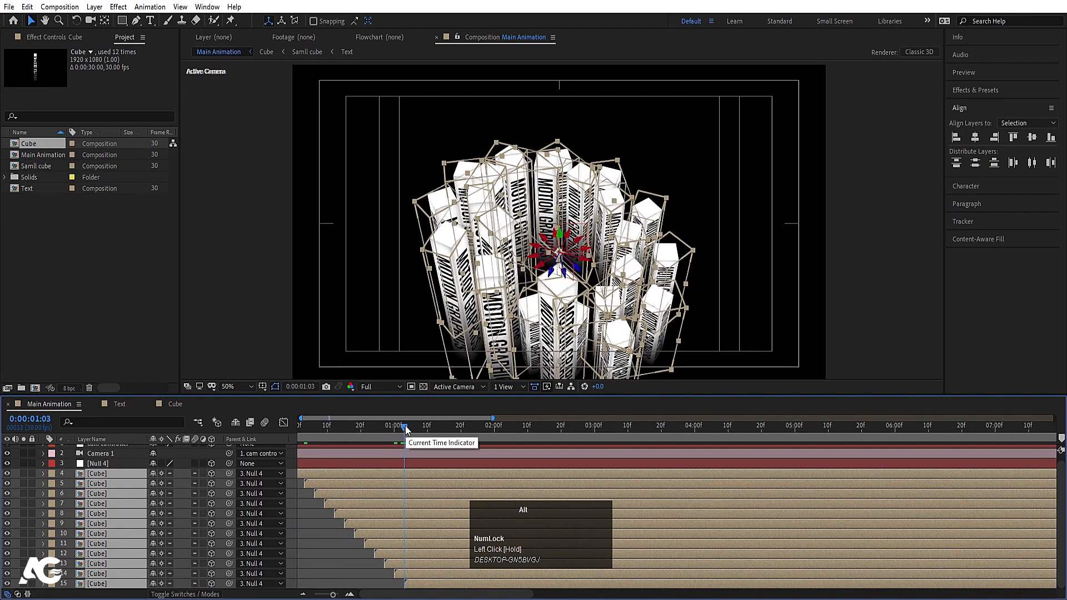
pyautogui.hotkey('alt', '[')
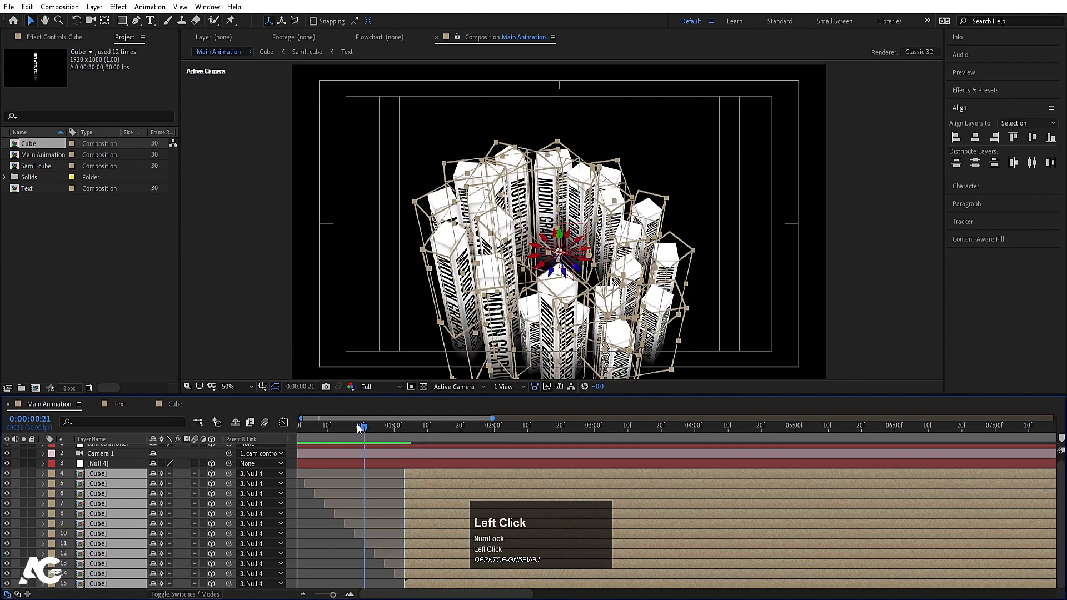
# Shift the trimmed Cube layers to start at 0:00:00:00 and preview the offset cube animation
pyautogui.moveTo(406, 430); pyautogui.dragTo(301, 426)
pyautogui.press('[')
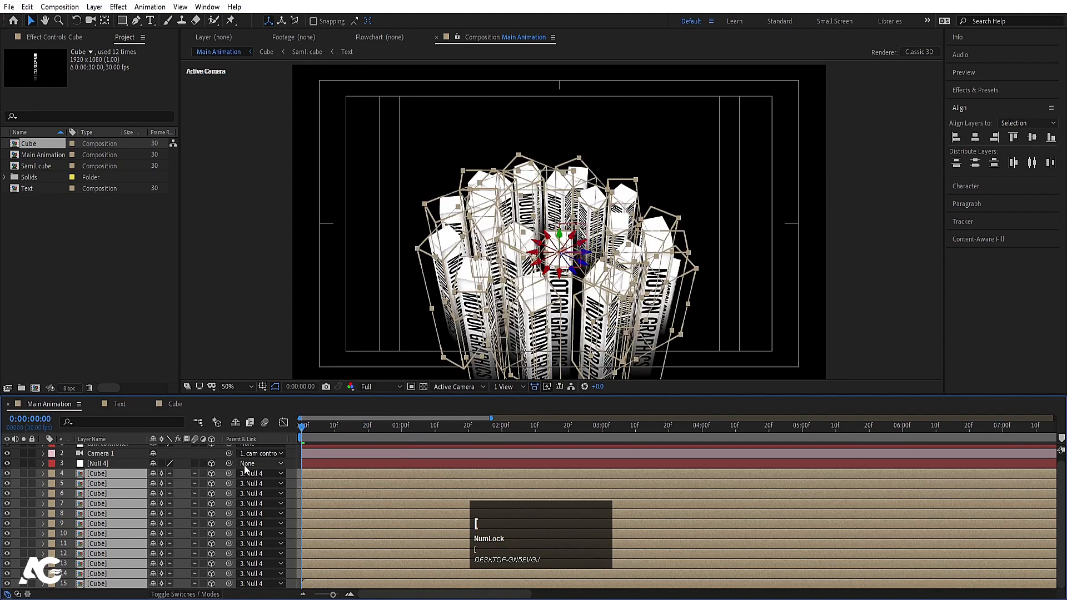
pyautogui.click(288, 454)
pyautogui.press('space')
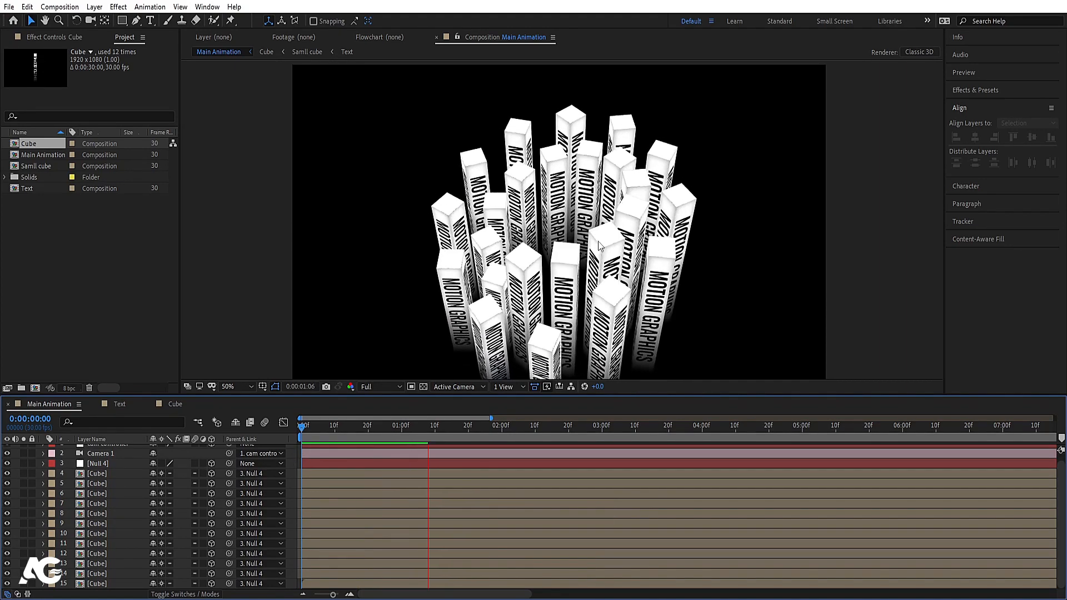
pyautogui.press('space')
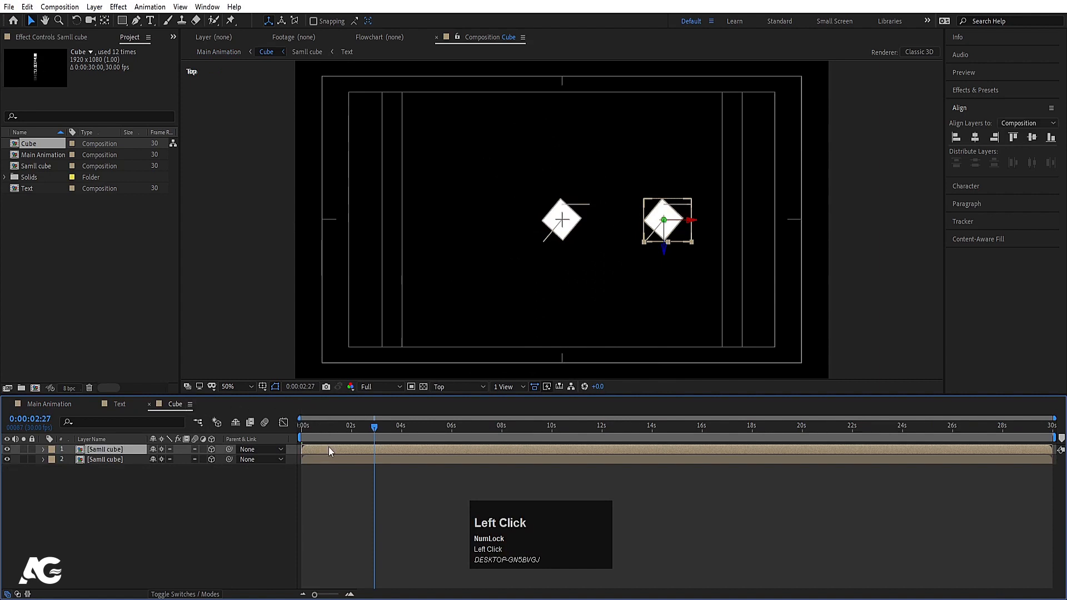
# Duplicate the outer Samll cube layer in the Cube composition and position the copy farther out along X, checking the third ring in Main Animation
pyautogui.hotkey('ctrl', 'd')
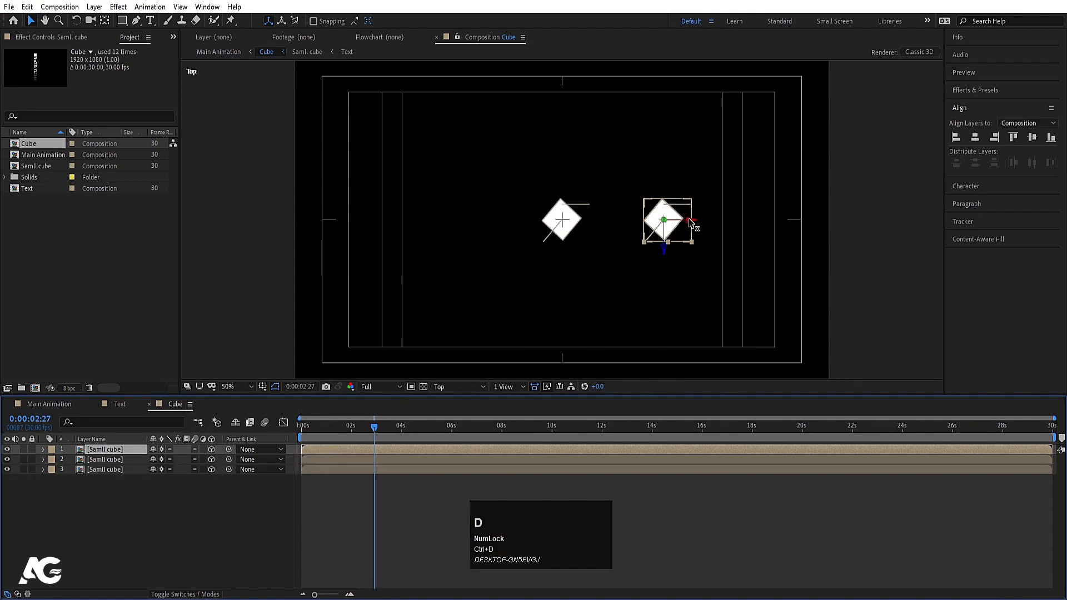
pyautogui.moveTo(689, 220); pyautogui.dragTo(762, 217)
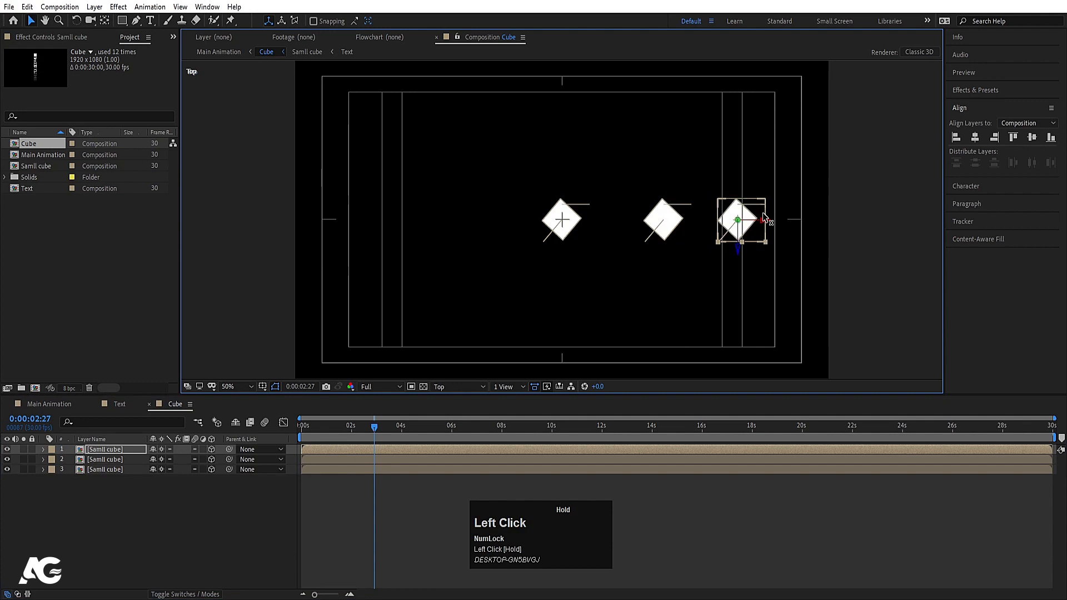
pyautogui.click(61, 404)
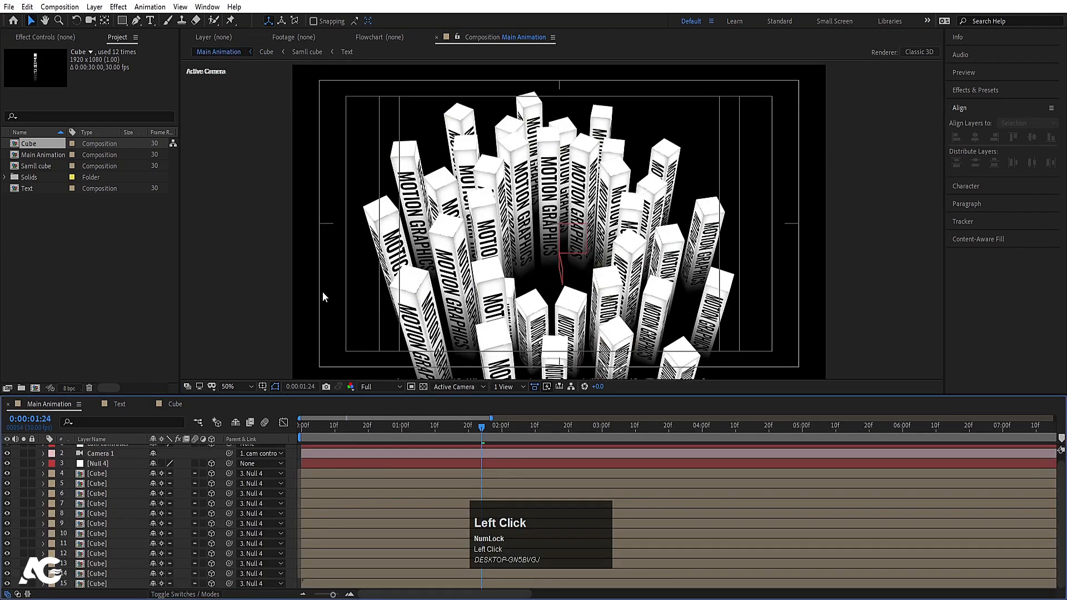
pyautogui.click(175, 404)
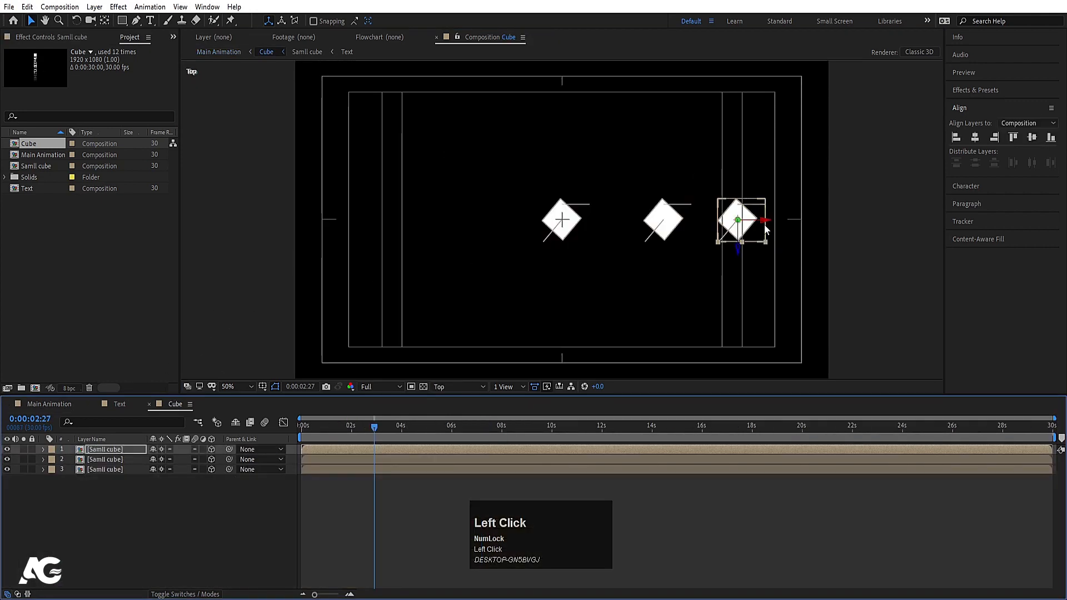
pyautogui.moveTo(765, 221); pyautogui.dragTo(759, 224)
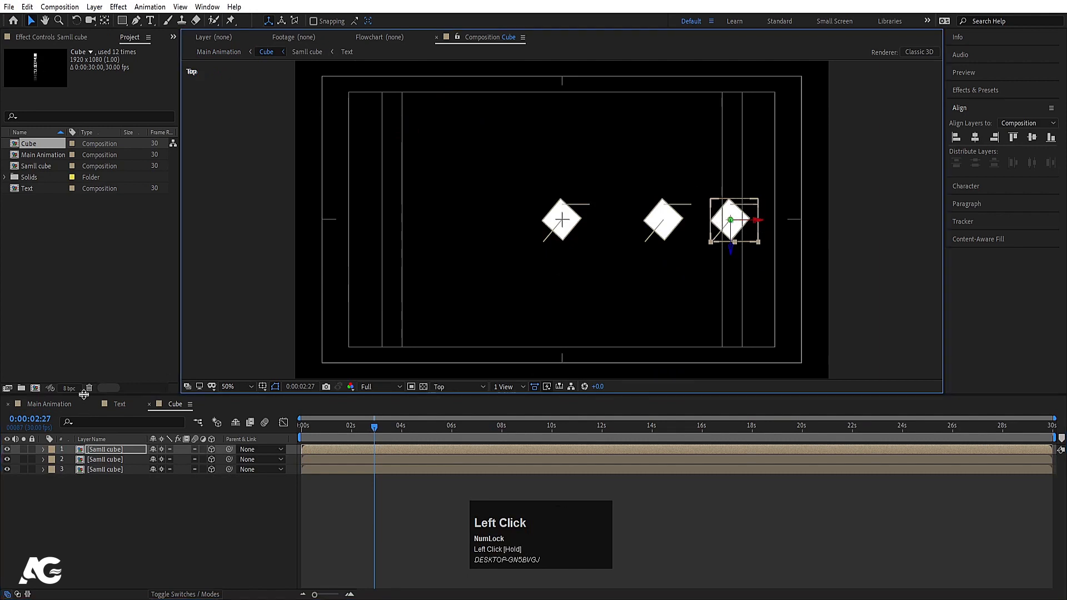
pyautogui.click(59, 404)
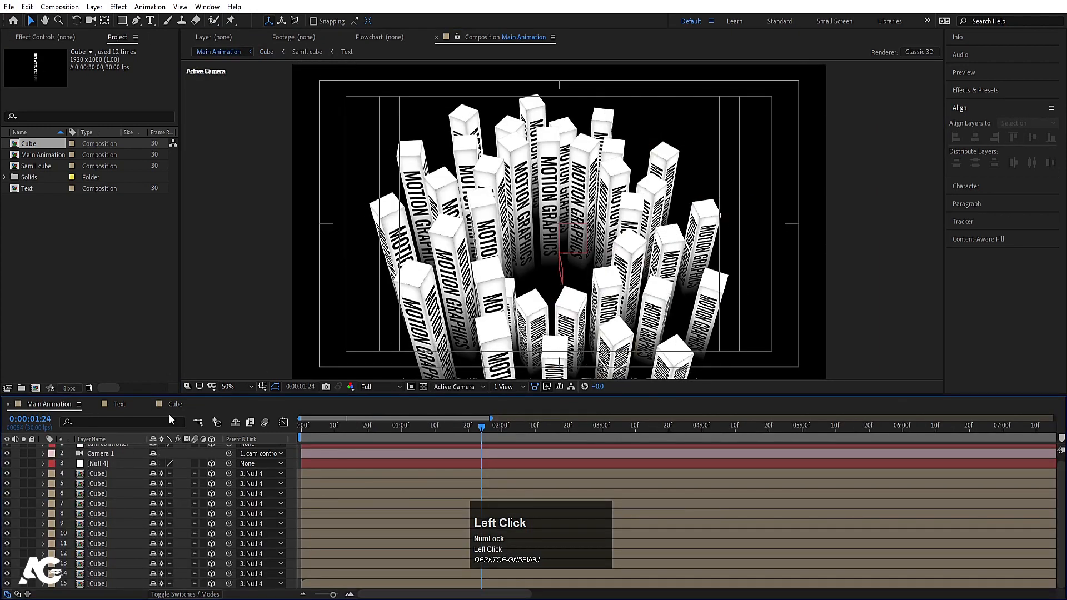
# Duplicate the third Samll cube in Cube and move the copy outward along X to form a fourth ring in Main Animation
pyautogui.click(175, 404)
pyautogui.hotkey('ctrl', 'd')
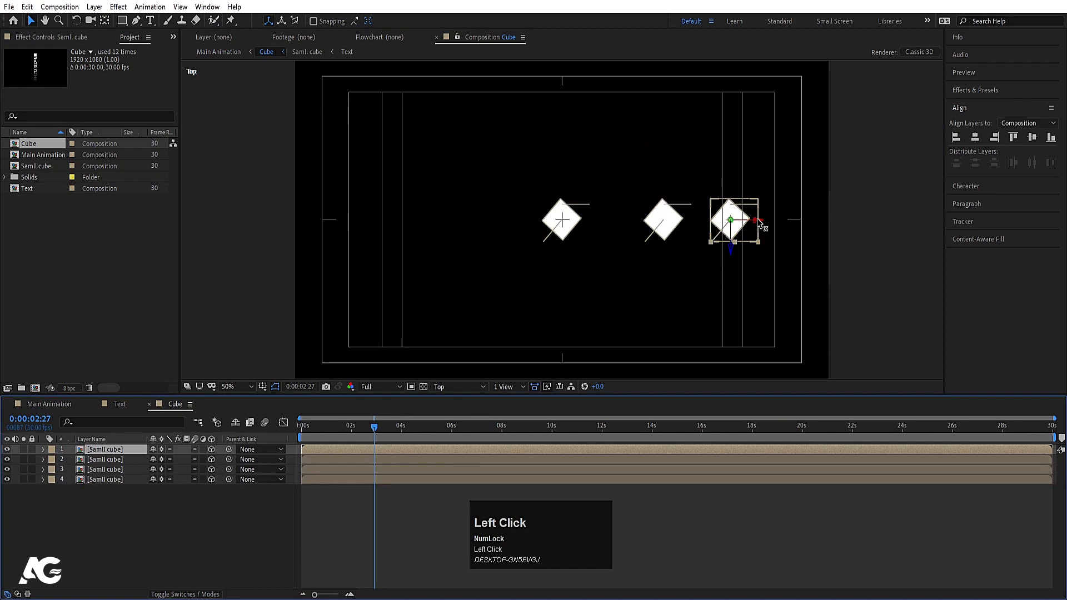
pyautogui.moveTo(762, 225); pyautogui.dragTo(824, 221)
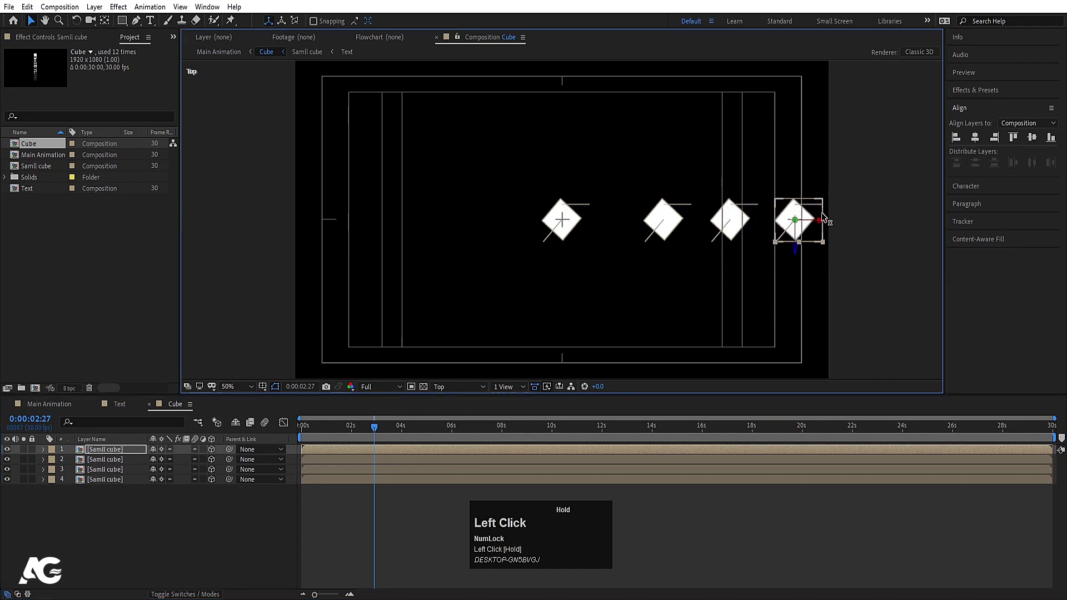
pyautogui.click(49, 405)
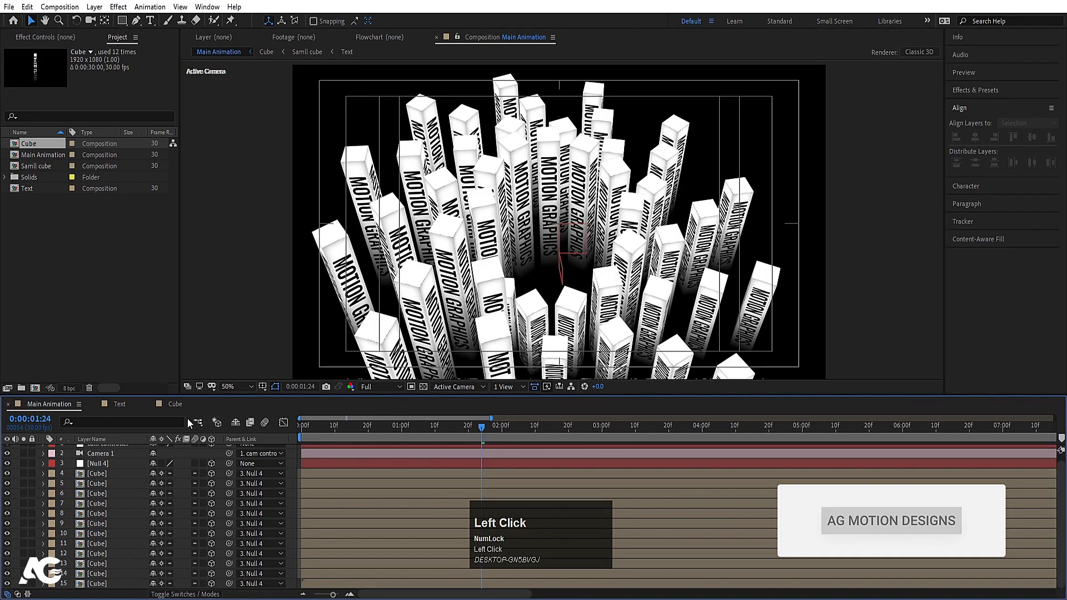
# Nudge the fourth Samll cube back inward along X to tighten the ring spacing, checking it in Main Animation
pyautogui.click(175, 404)
pyautogui.moveTo(824, 225); pyautogui.dragTo(811, 222)
pyautogui.click(48, 405)
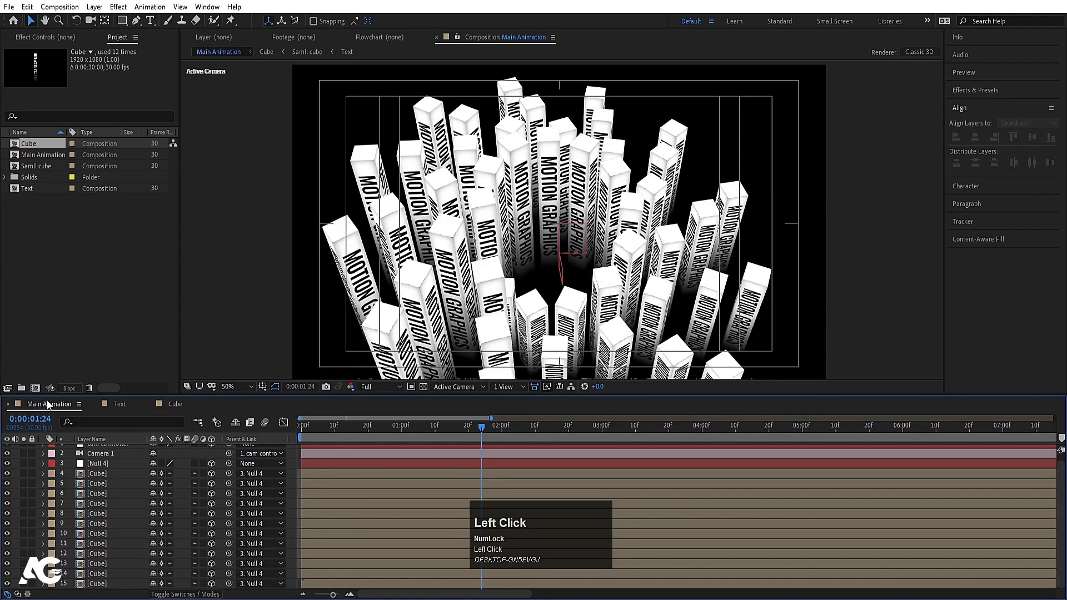
pyautogui.click(176, 404)
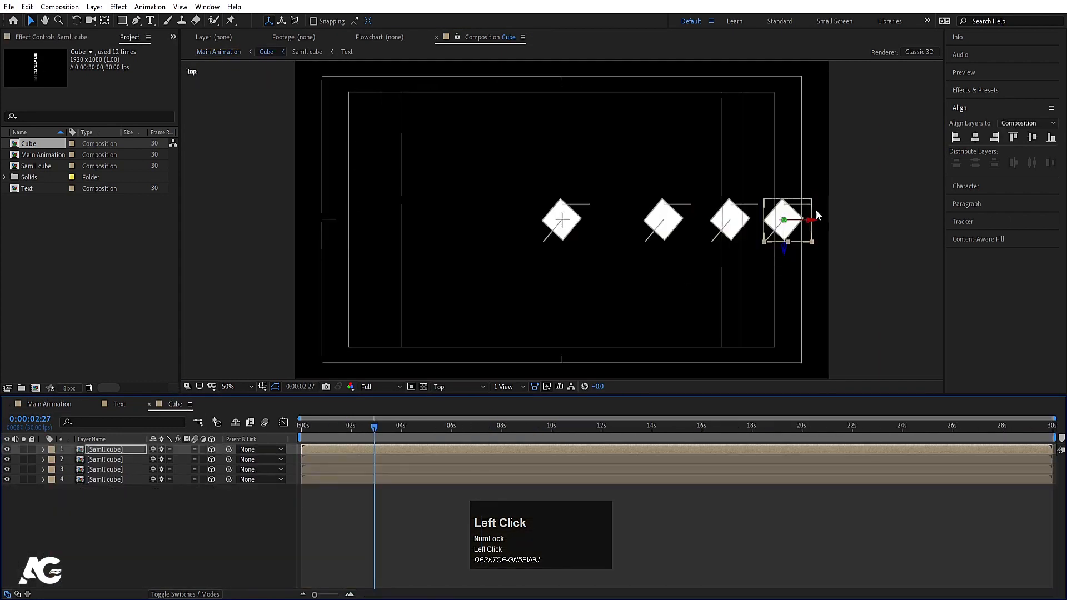
pyautogui.moveTo(807, 224); pyautogui.dragTo(804, 223)
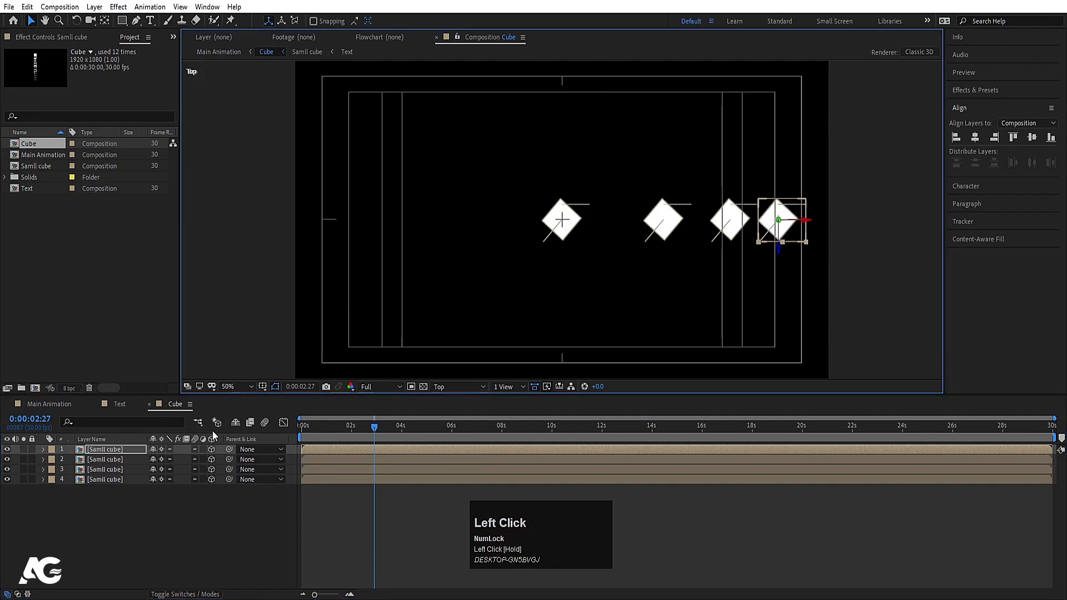
pyautogui.click(48, 404)
# Add a fifth Samll cube in Cube by duplicating the outermost layer and shifting it outward along X, then return to Main Animation
pyautogui.click(167, 404)
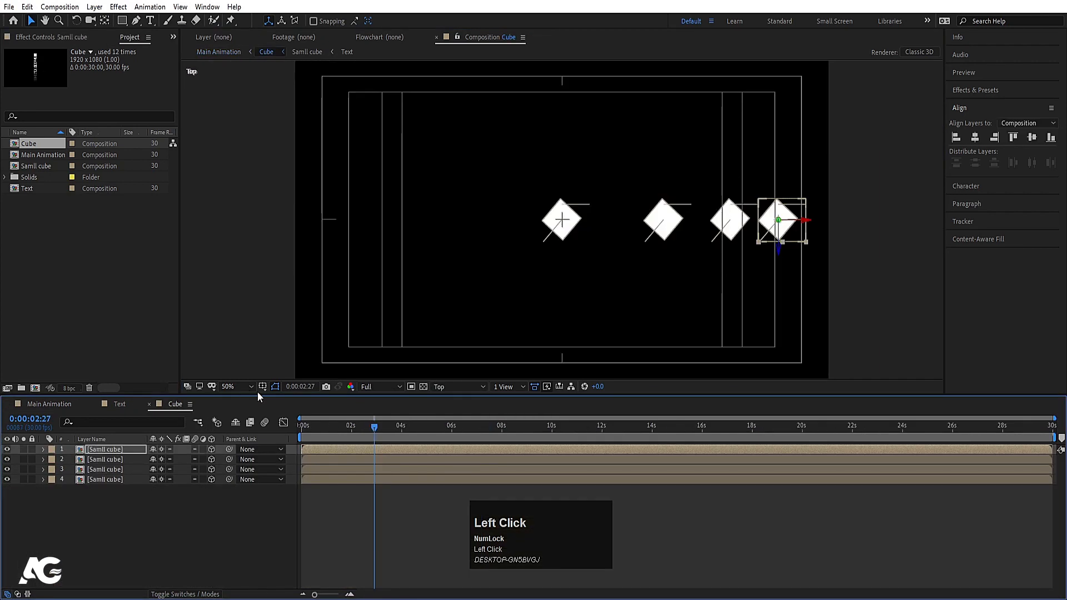
pyautogui.hotkey('ctrl', 'd')
pyautogui.moveTo(808, 224); pyautogui.dragTo(855, 224)
pyautogui.click(50, 404)
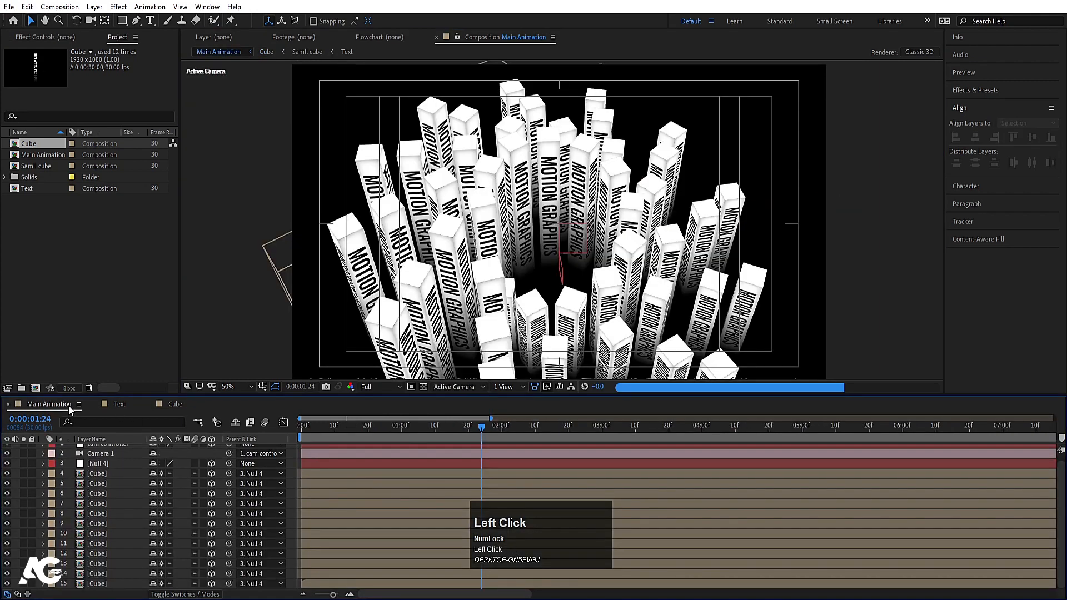
# Duplicate the fifth Samll cube and move the copy outside the Cube frame along X, checking the sixth ring in Main Animation
pyautogui.click(171, 407)
pyautogui.hotkey('ctrl', 'd')
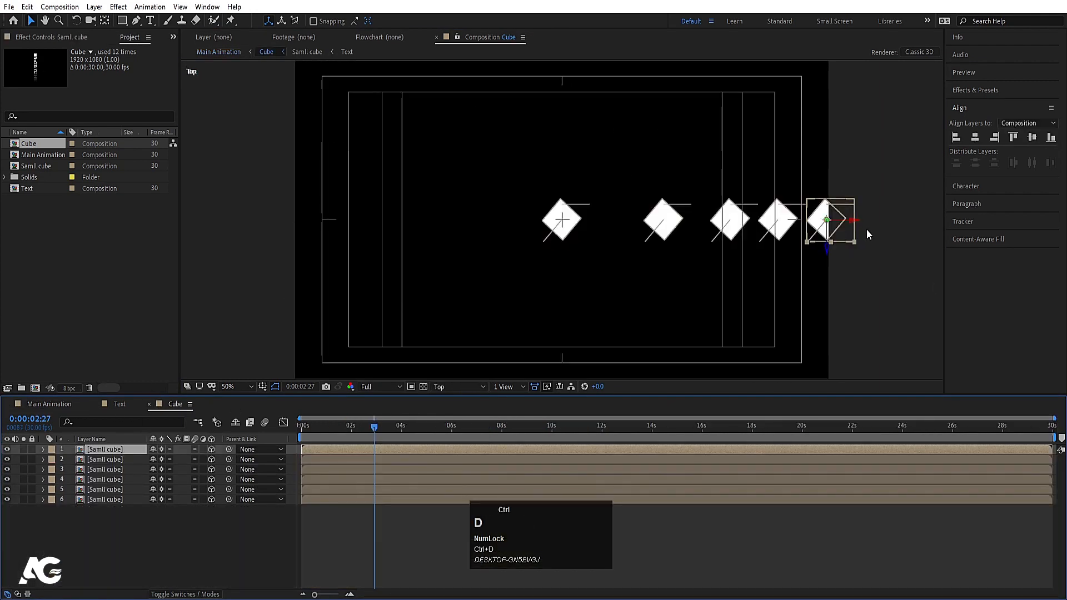
pyautogui.moveTo(852, 223); pyautogui.dragTo(900, 224)
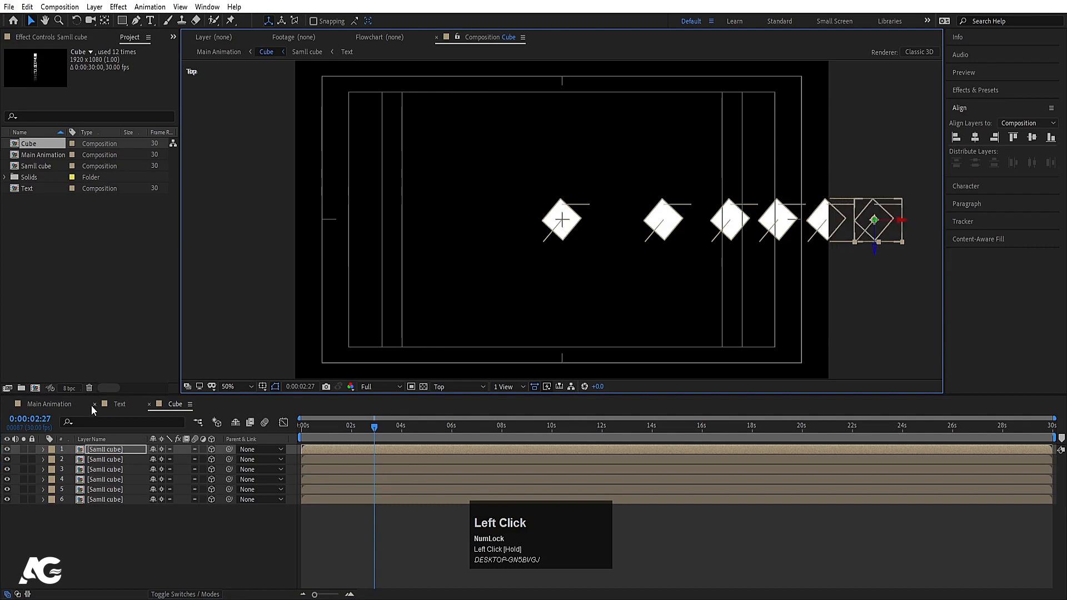
pyautogui.click(50, 405)
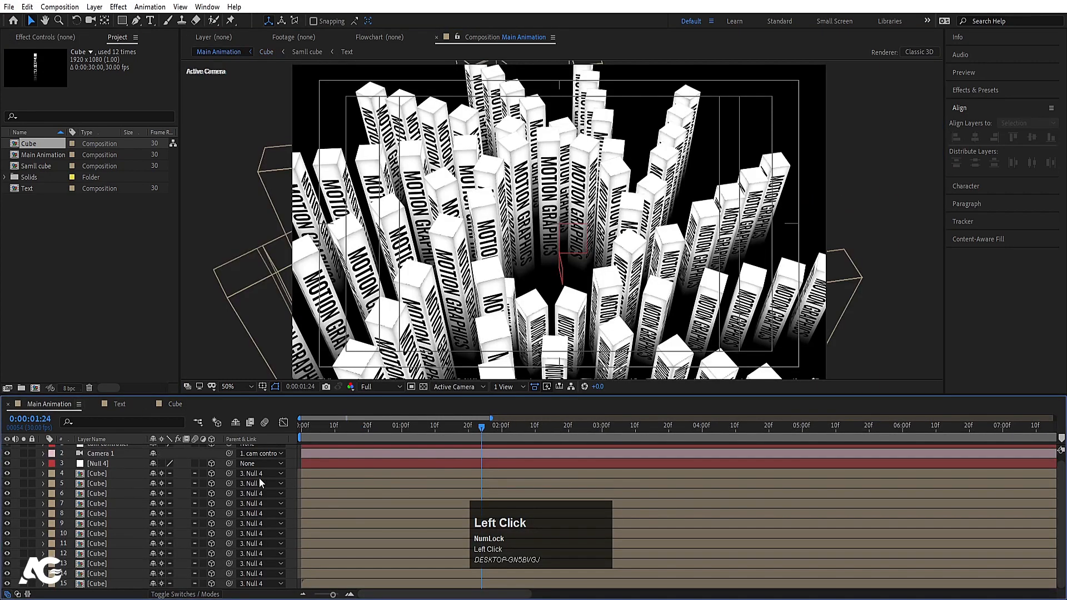
# Set Main Animation's preview resolution to Quarter and play the animation from the first frame
pyautogui.press('Home')
pyautogui.click(380, 387)
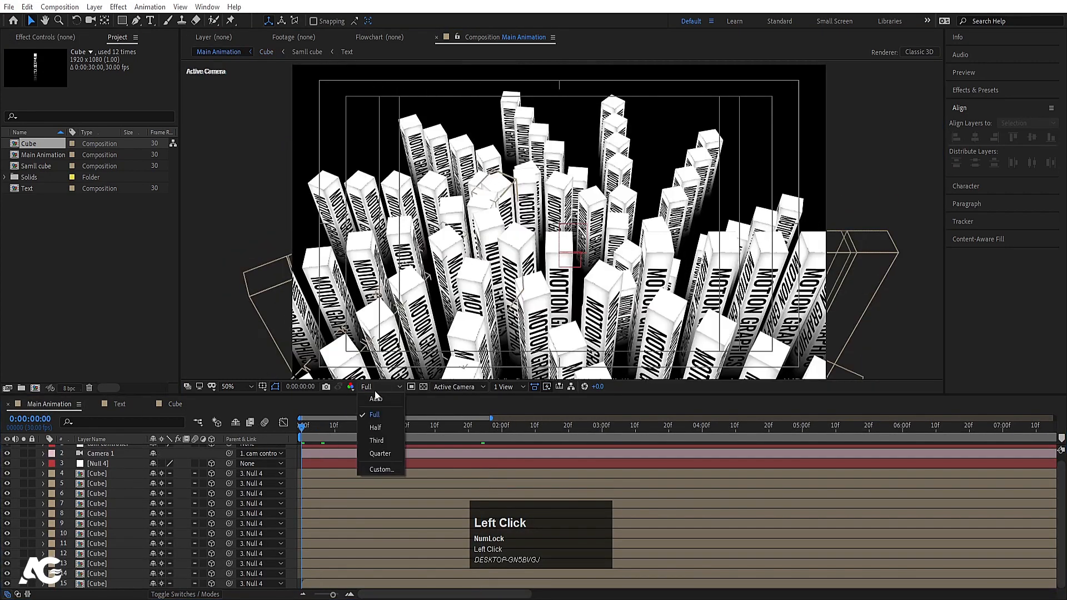
pyautogui.click(373, 453)
pyautogui.press('space')
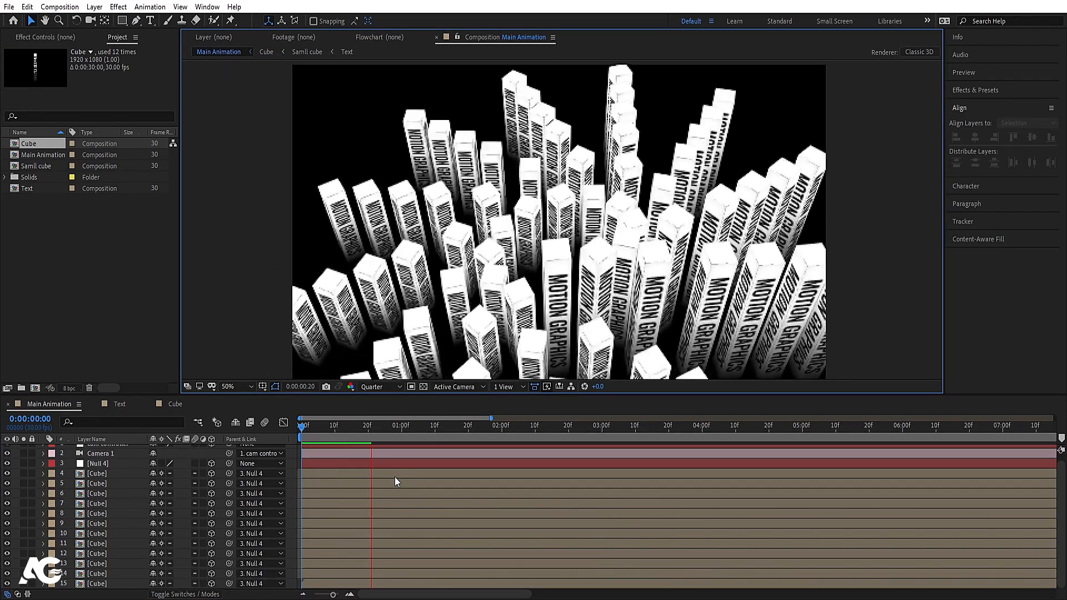
pyautogui.press('space')
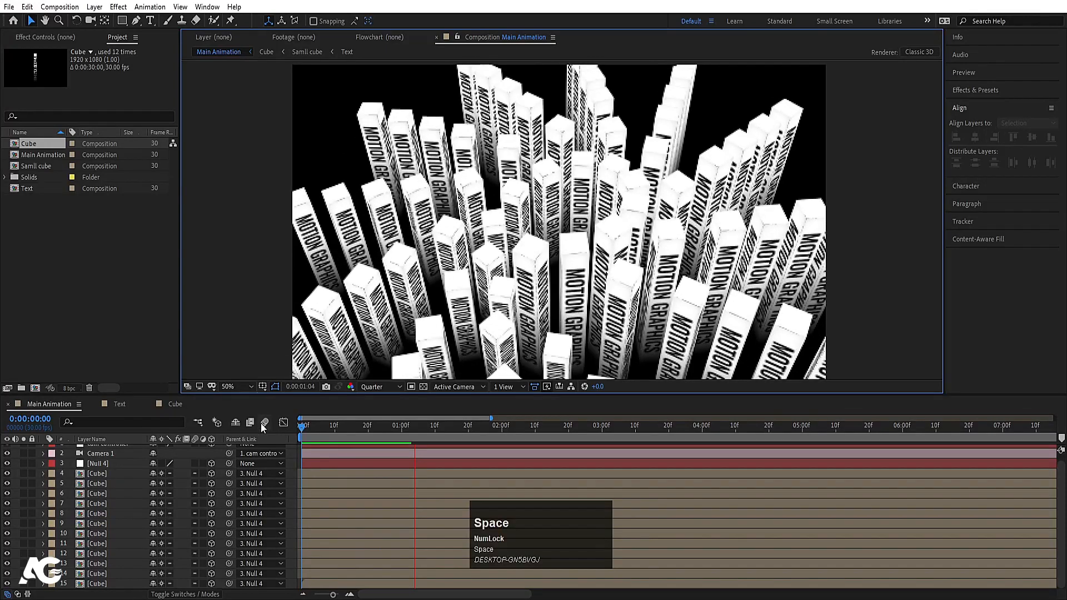
# In the Cube composition, move the start of the fifth Samll cube layer to frame 2
pyautogui.click(172, 405)
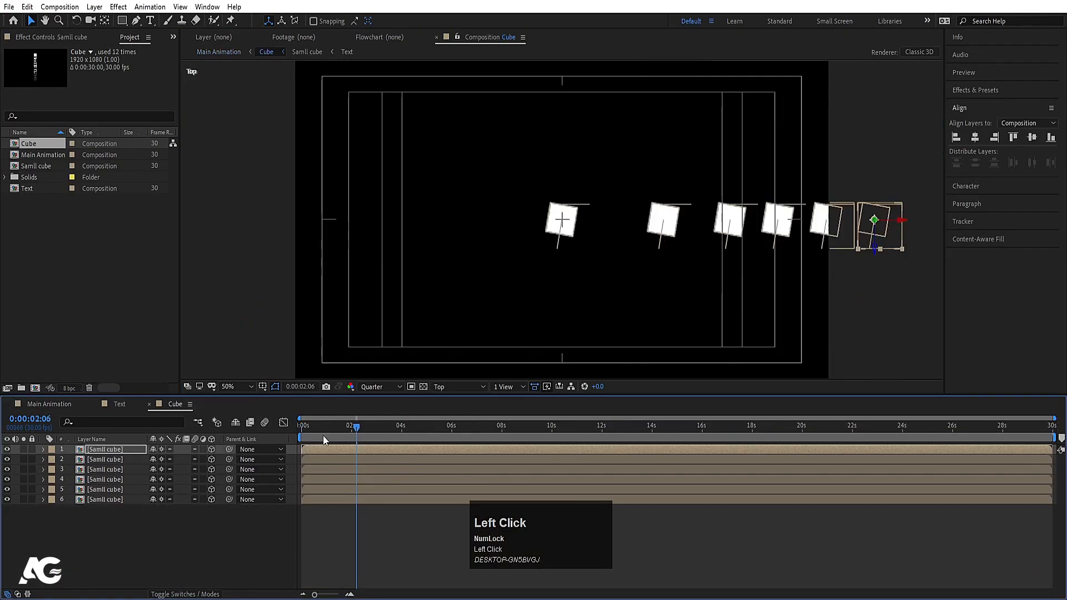
pyautogui.press(';')
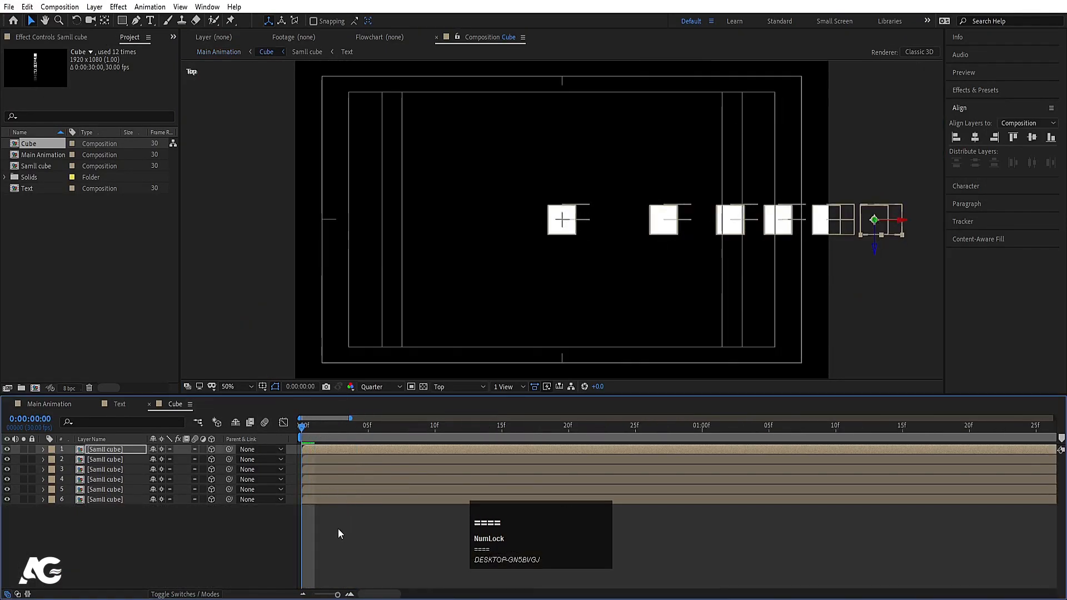
pyautogui.click(338, 529)
pyautogui.press('pagedown')
pyautogui.press('pagedown')
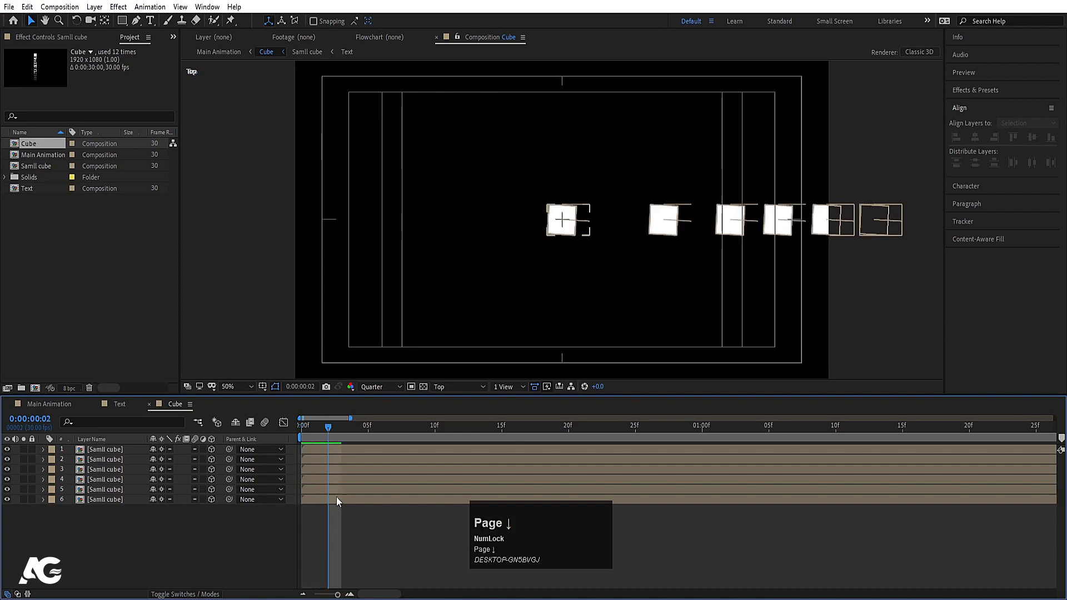
pyautogui.click(334, 489)
pyautogui.hotkey('alt', '[')
# Continue the two-frame stagger by starting the fourth Samll cube layer at frame 4 and the third at frame 6
pyautogui.press('pagedown')
pyautogui.press('pagedown')
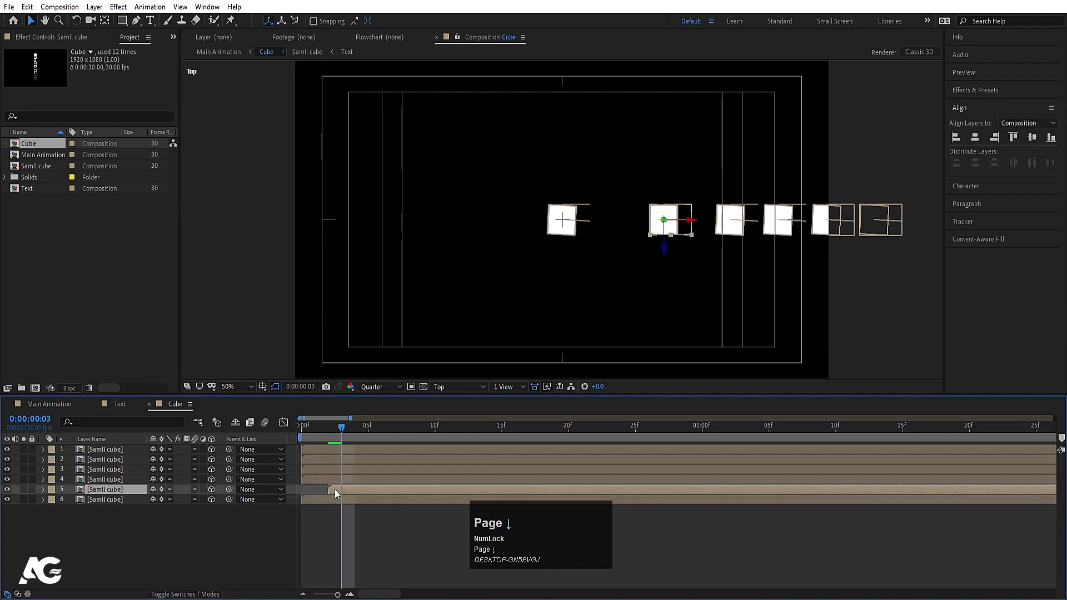
pyautogui.click(342, 481)
pyautogui.hotkey('alt', '[')
pyautogui.press('pagedown')
pyautogui.press('pagedown')
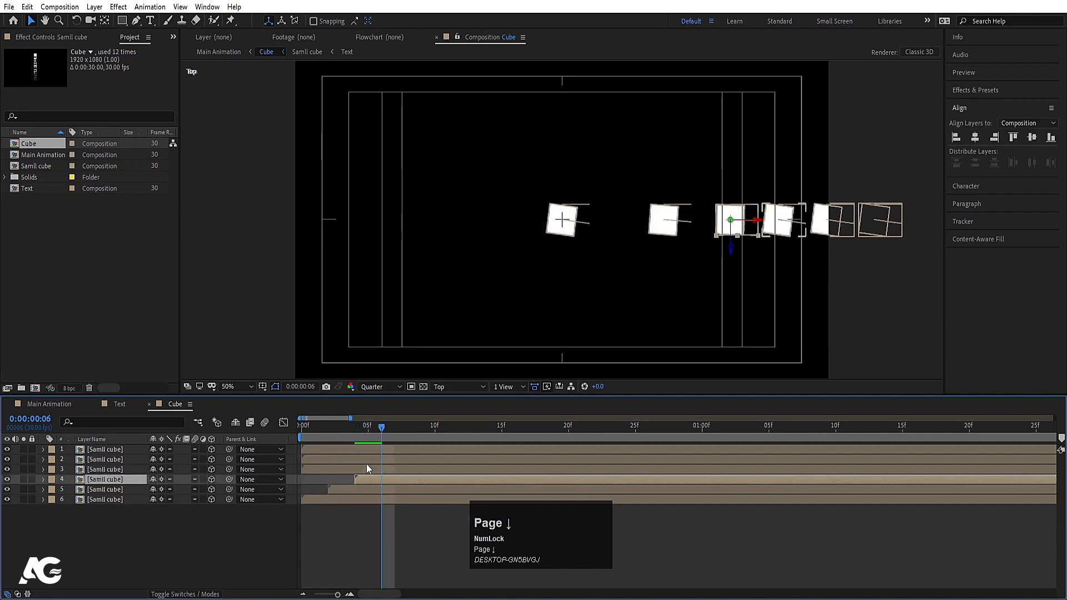
pyautogui.click(366, 462)
pyautogui.click(376, 466)
pyautogui.hotkey('alt', '[')
# Start the second Samll cube layer at frame 8 and the first, outermost one at frame 10
pyautogui.press('pagedown')
pyautogui.press('pagedown')
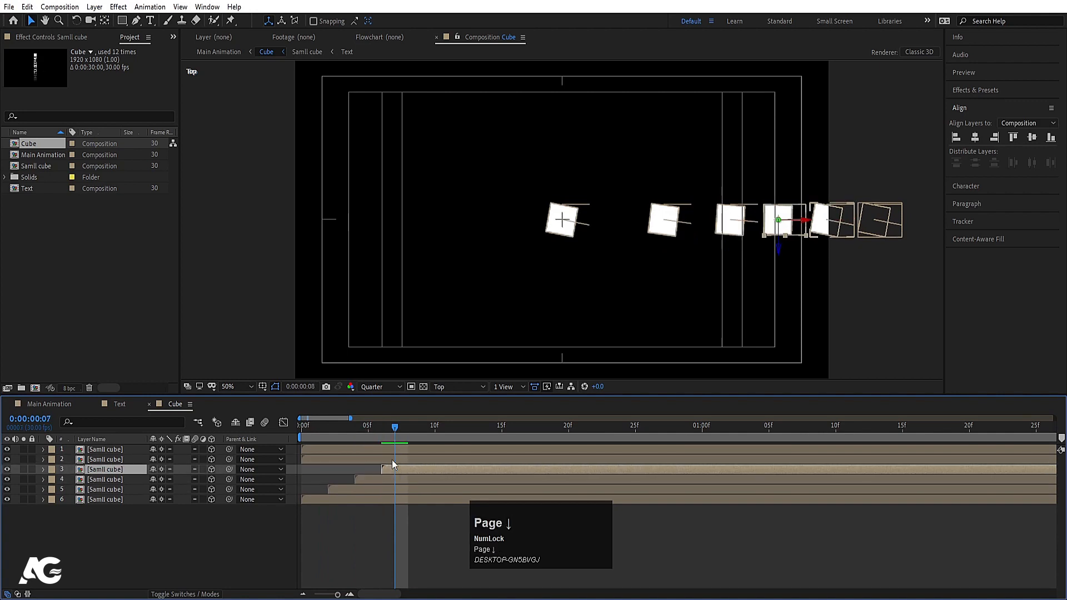
pyautogui.click(397, 456)
pyautogui.hotkey('alt', '[')
pyautogui.press('pagedown')
pyautogui.press('pagedown')
pyautogui.click(425, 447)
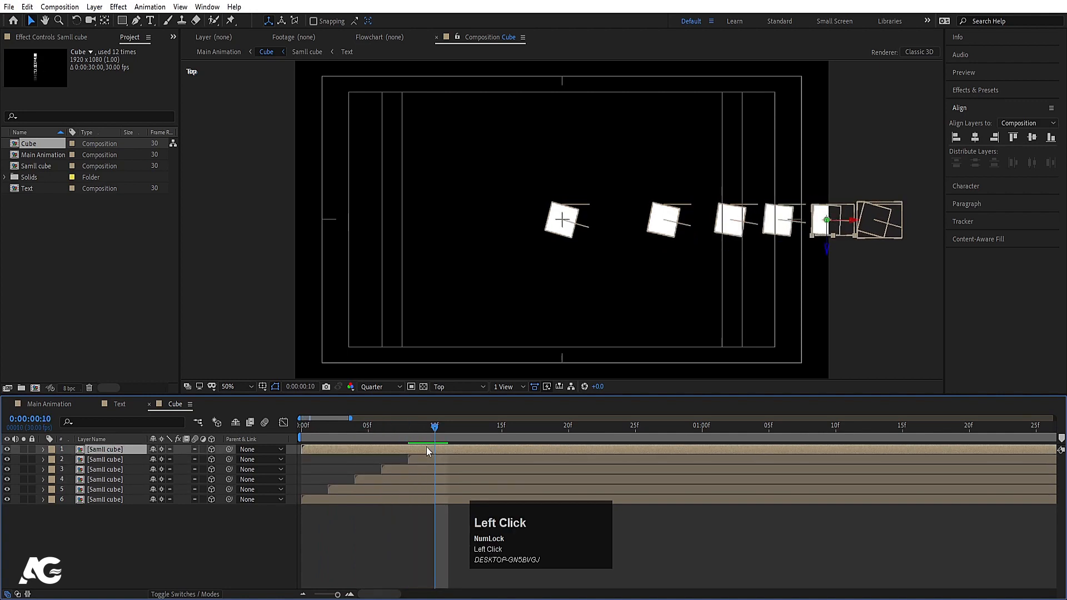
pyautogui.hotkey('alt', '[')
# Shift all six Samll cube layers earlier together so the latest-starting one begins at frame 0, keeping their stagger
pyautogui.keyDown('shift'); pyautogui.click(412, 498); pyautogui.keyUp('shift')
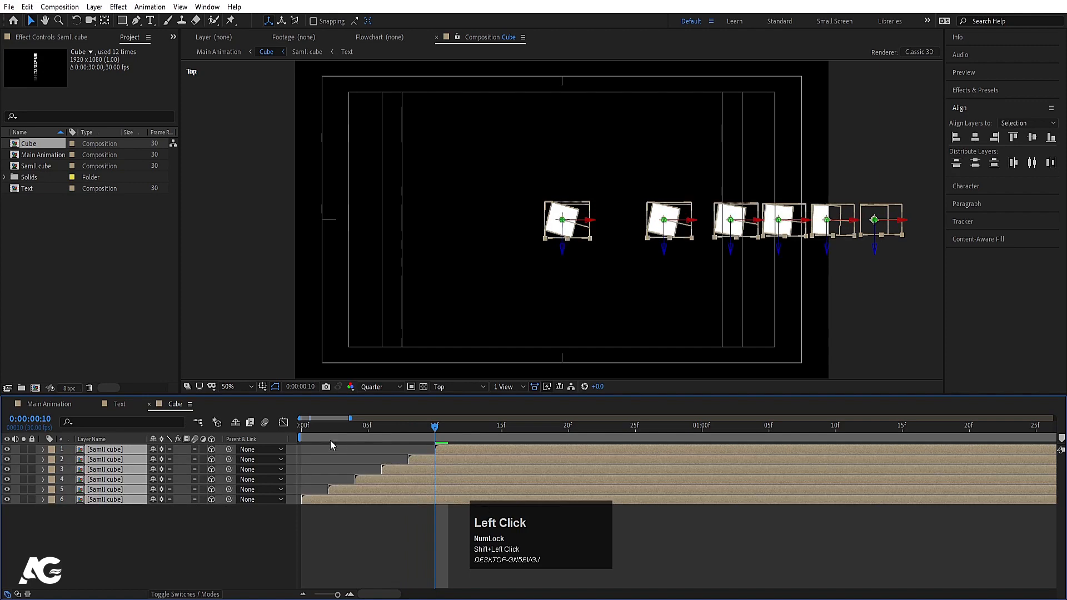
pyautogui.moveTo(315, 428); pyautogui.dragTo(276, 427)
pyautogui.moveTo(476, 451); pyautogui.dragTo(278, 454)
# Play back Main Animation from the start to check the staggered timing of the rings
pyautogui.click(61, 404)
pyautogui.press('space')
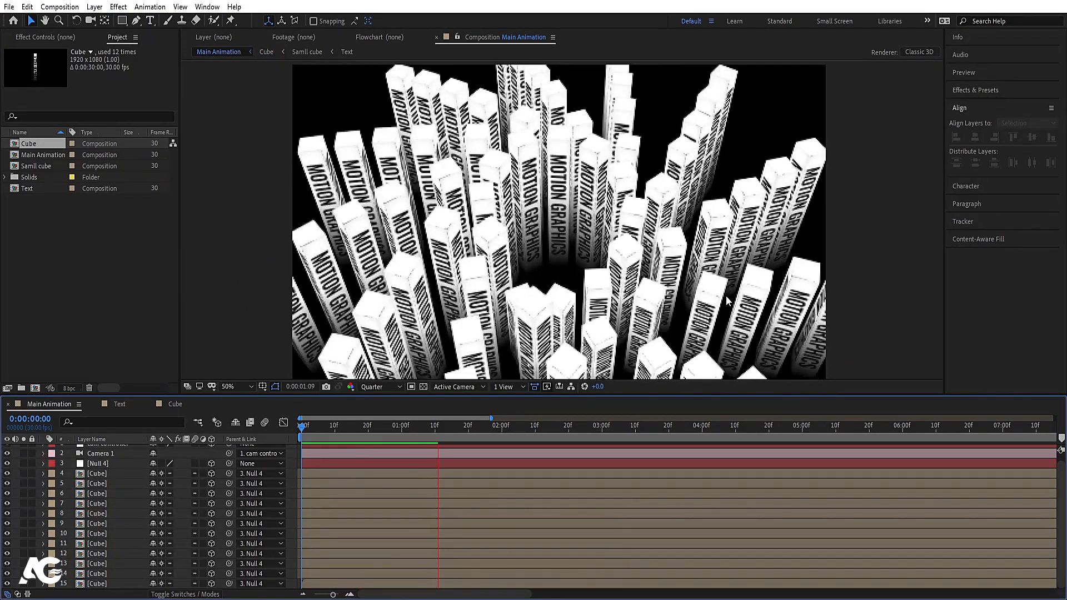
pyautogui.press('space')
pyautogui.moveTo(340, 426); pyautogui.dragTo(255, 436)
pyautogui.press('space')
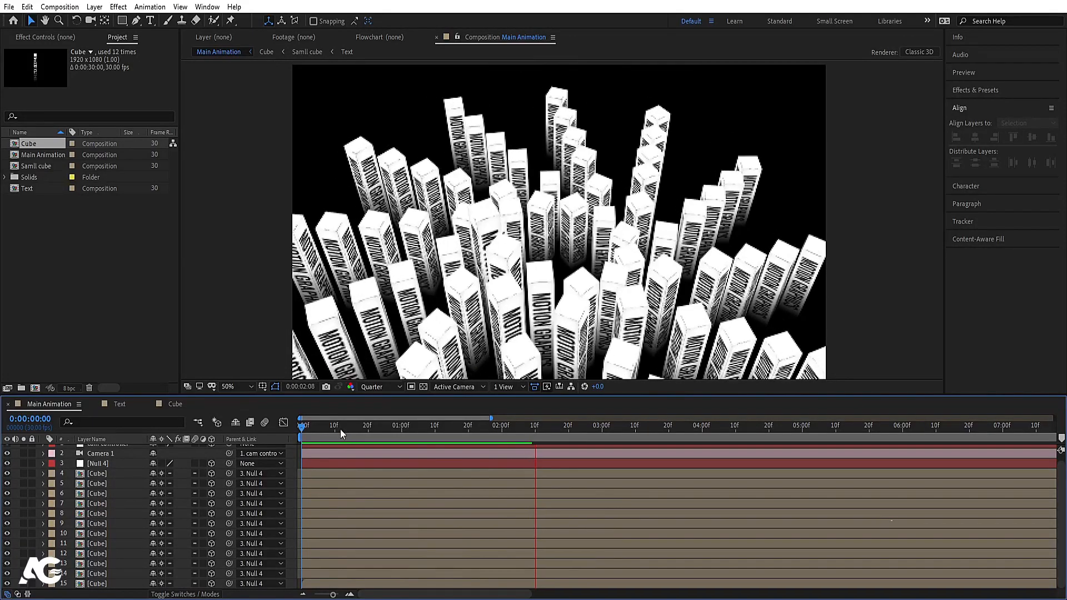
pyautogui.press('space')
# Apply the Tint effect to the fifth Samll cube layer in Cube and swap its black and white colors
pyautogui.click(172, 403)
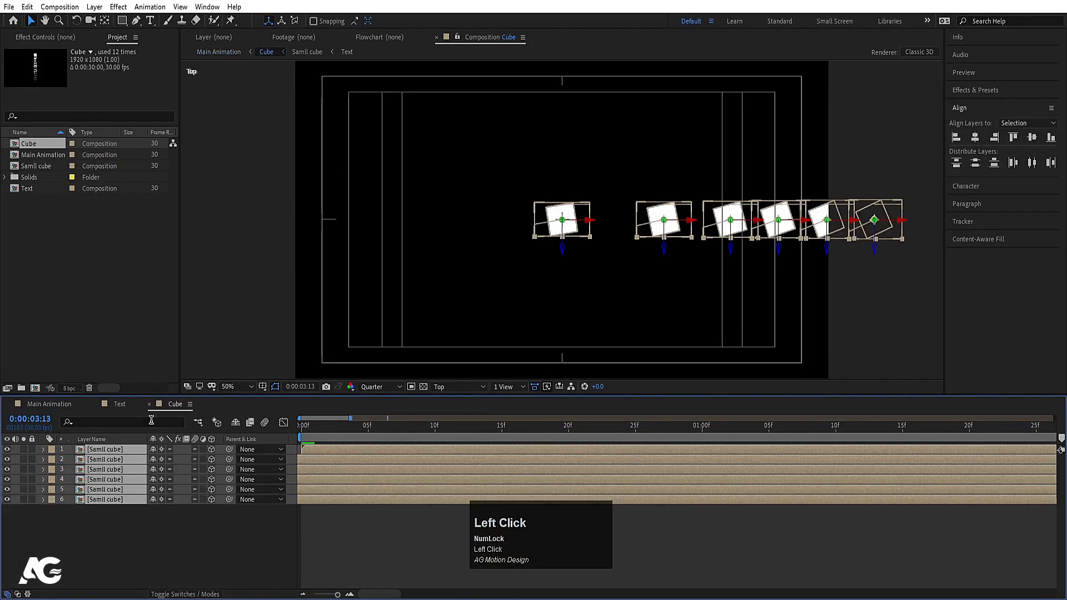
pyautogui.click(148, 535)
pyautogui.click(131, 489)
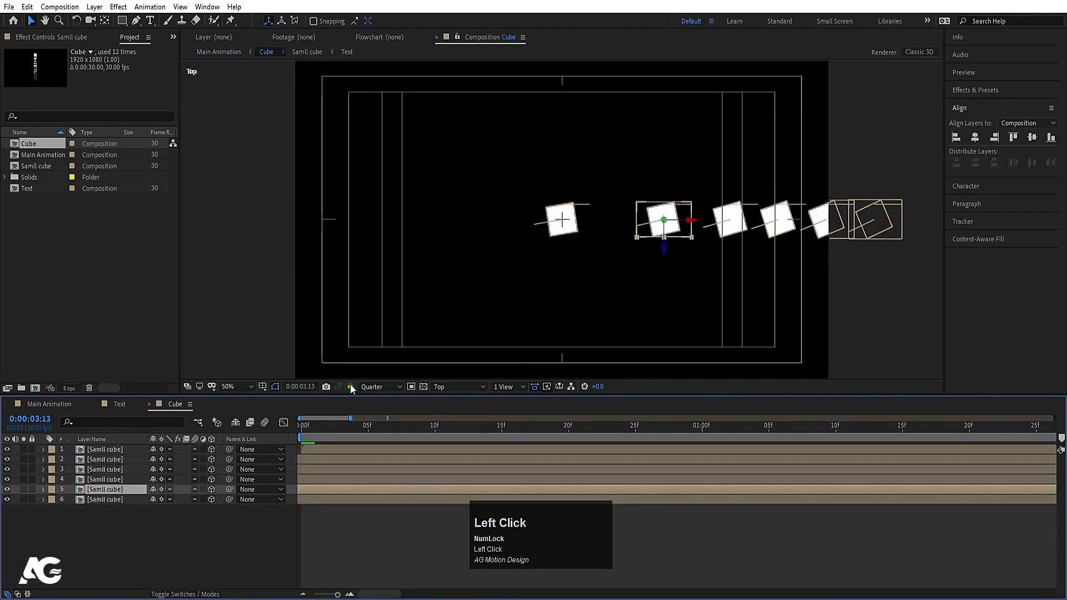
pyautogui.click(975, 90)
pyautogui.click(979, 106)
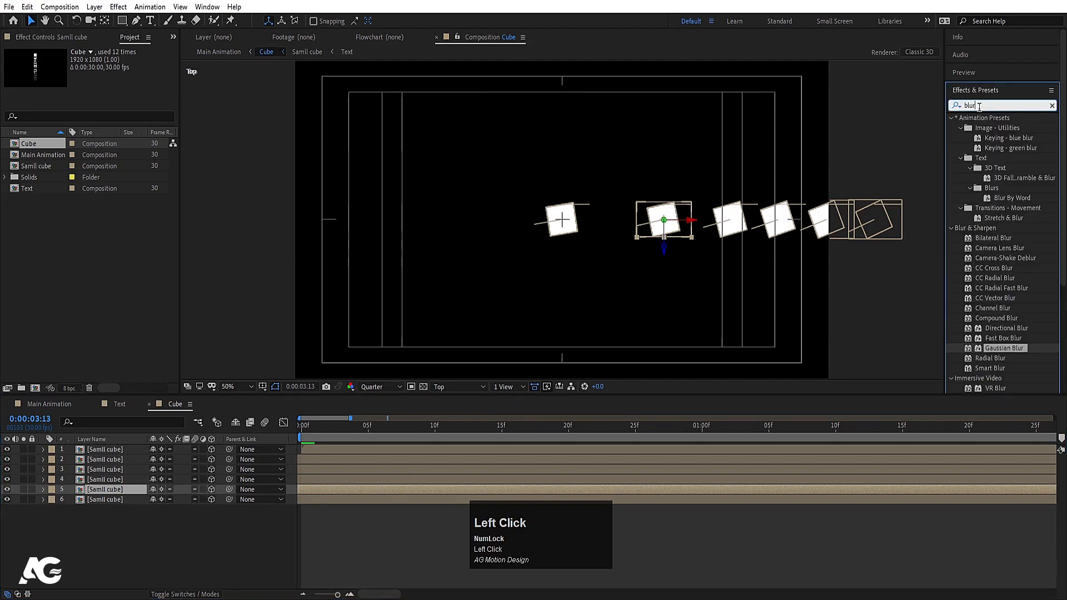
pyautogui.hotkey('ctrl', 'a')
pyautogui.write('tint')
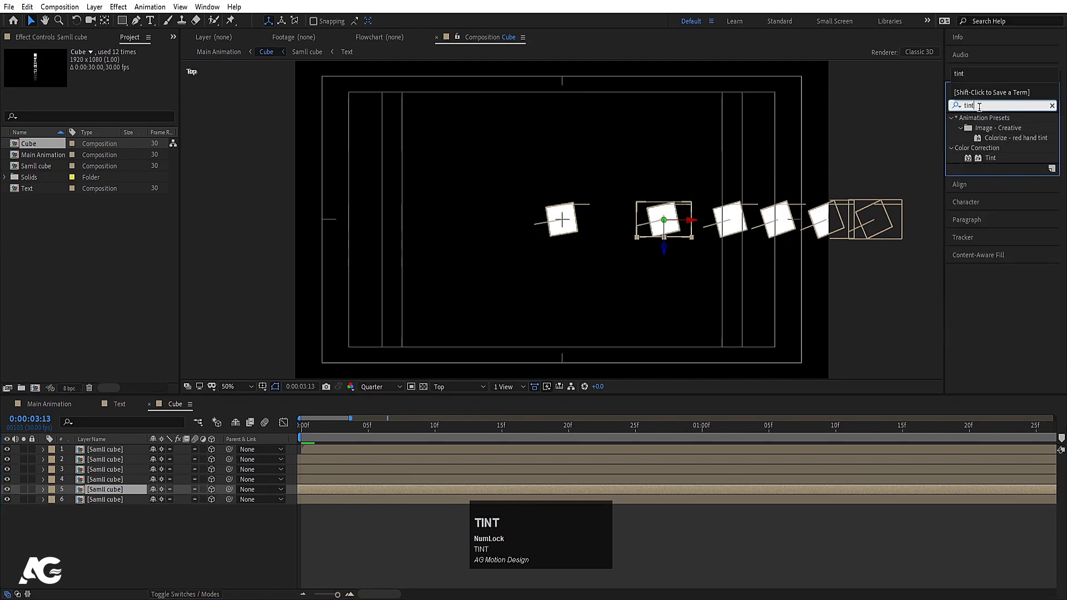
pyautogui.doubleClick(992, 157)
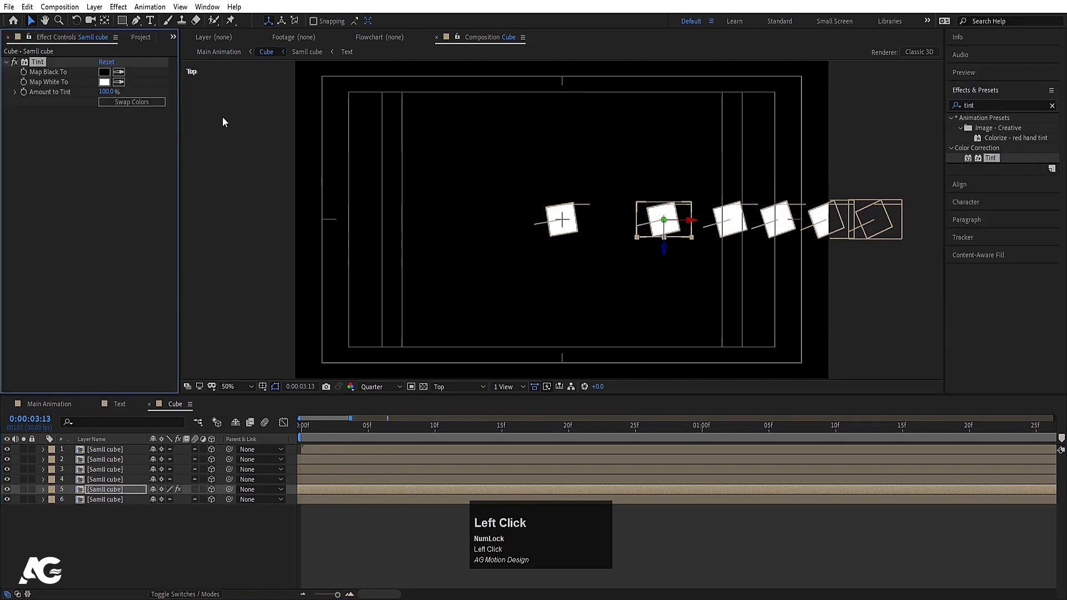
pyautogui.click(140, 103)
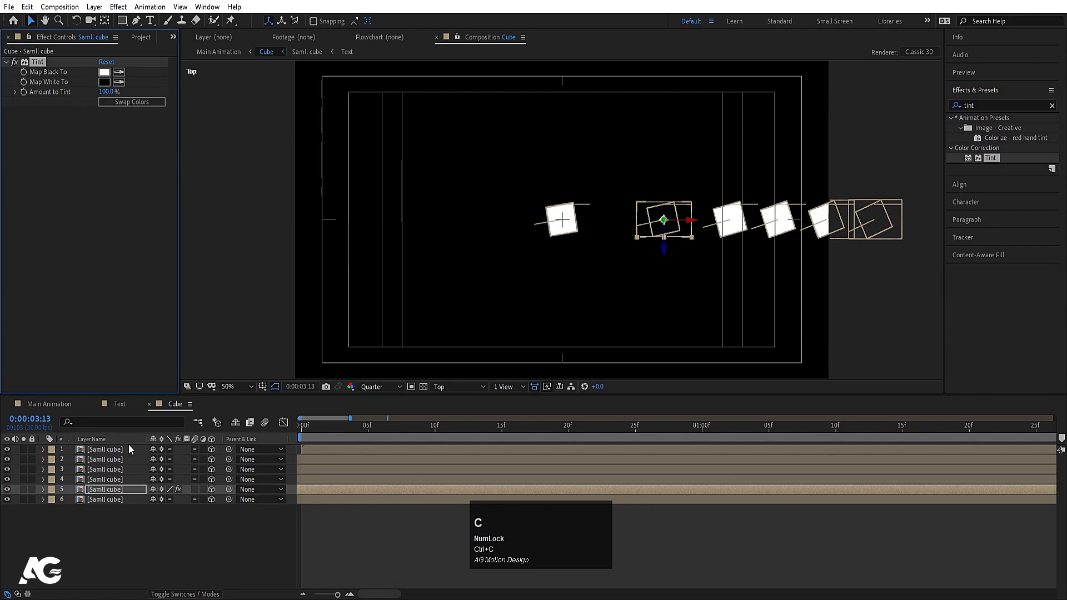
# Paste the swapped Tint effect onto the first and third Samll cube layers and preview the alternating rings in Main Animation
pyautogui.click(100, 469)
pyautogui.keyDown('shift'); pyautogui.click(102, 448); pyautogui.keyUp('shift')
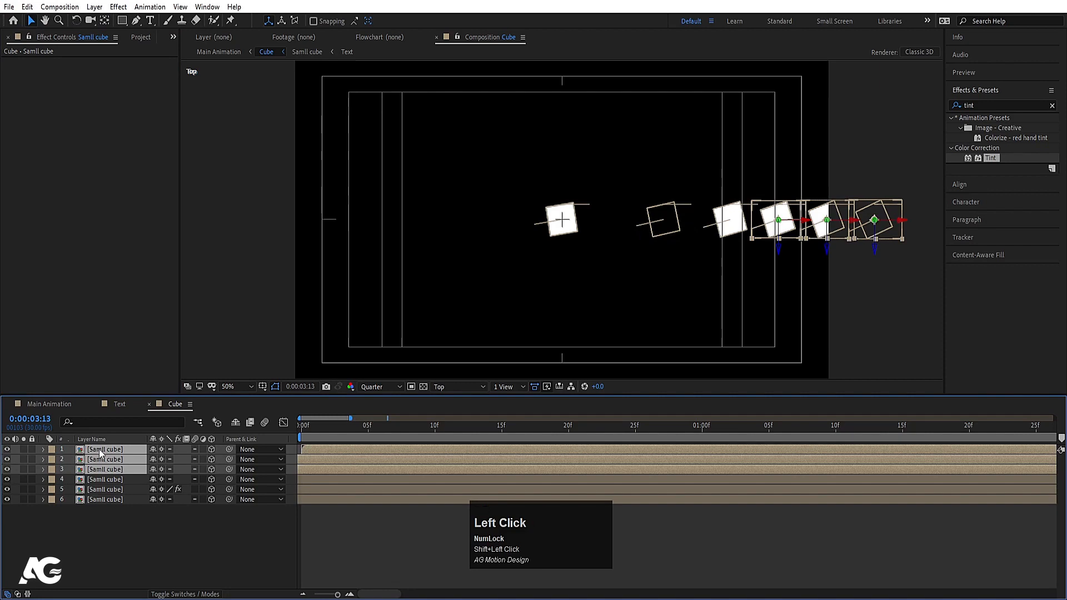
pyautogui.keyDown('ctrl'); pyautogui.click(95, 459); pyautogui.keyUp('ctrl')
pyautogui.hotkey('ctrl', 'v')
pyautogui.click(65, 405)
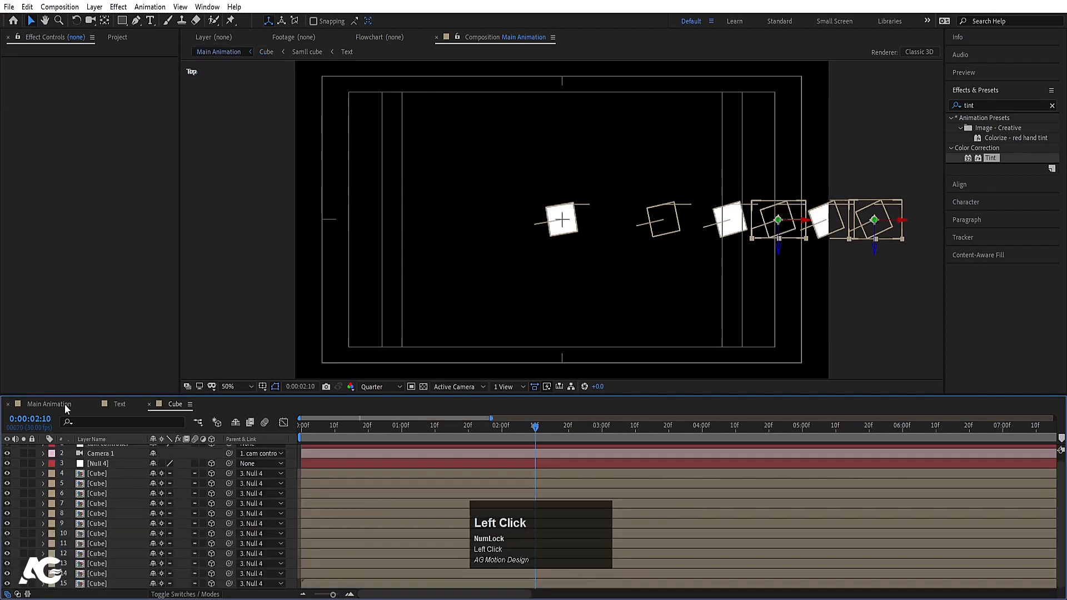
pyautogui.press('space')
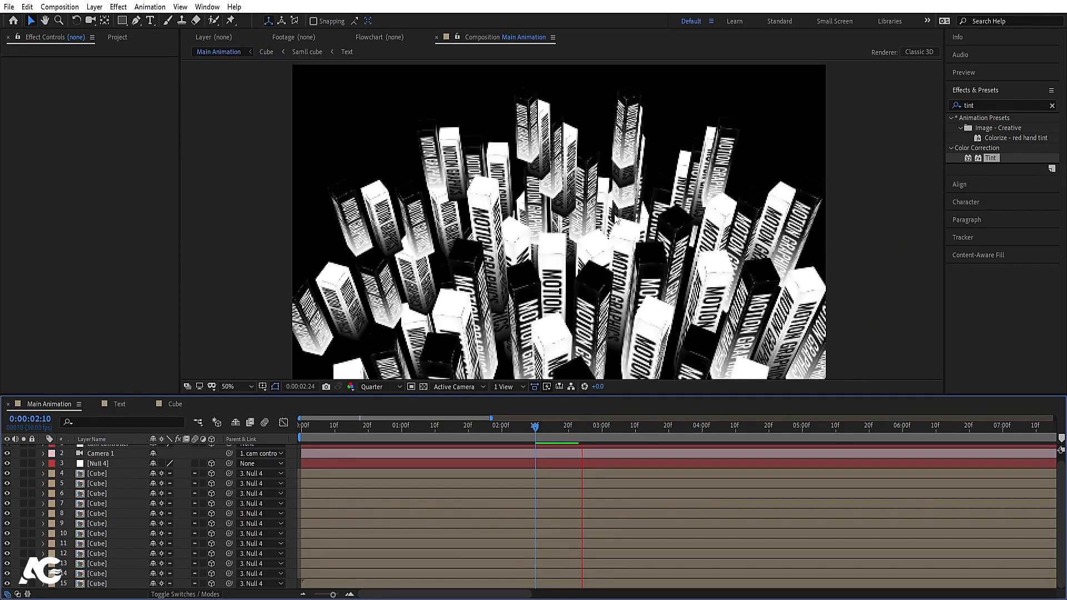
pyautogui.press('space')
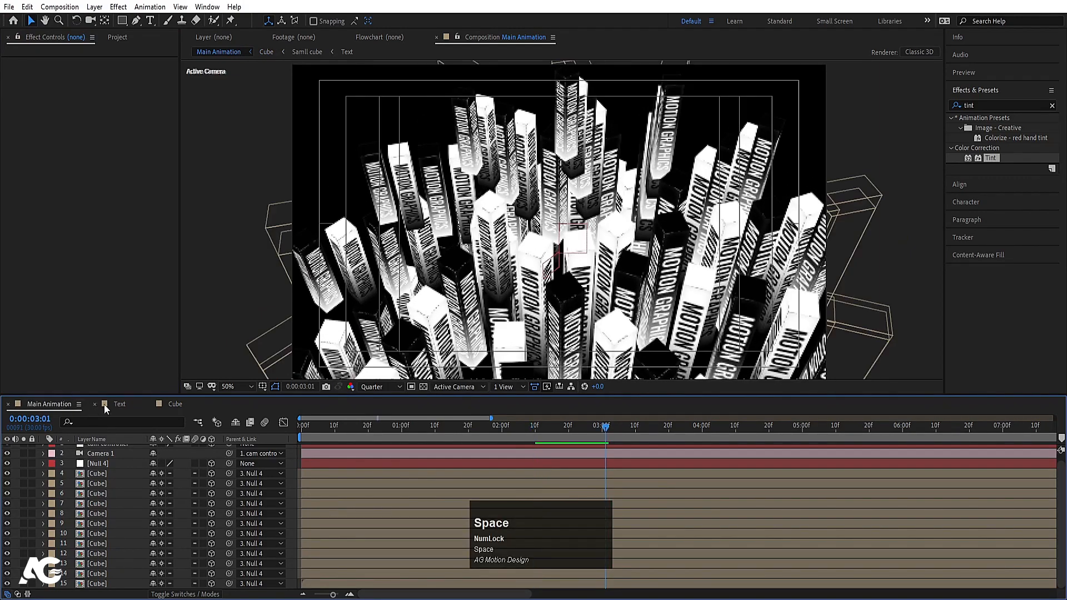
# Undo the pasted tints in Cube and delete the Tint effect from the fifth Samll cube layer
pyautogui.click(173, 405)
pyautogui.hotkey('ctrl', 'z')
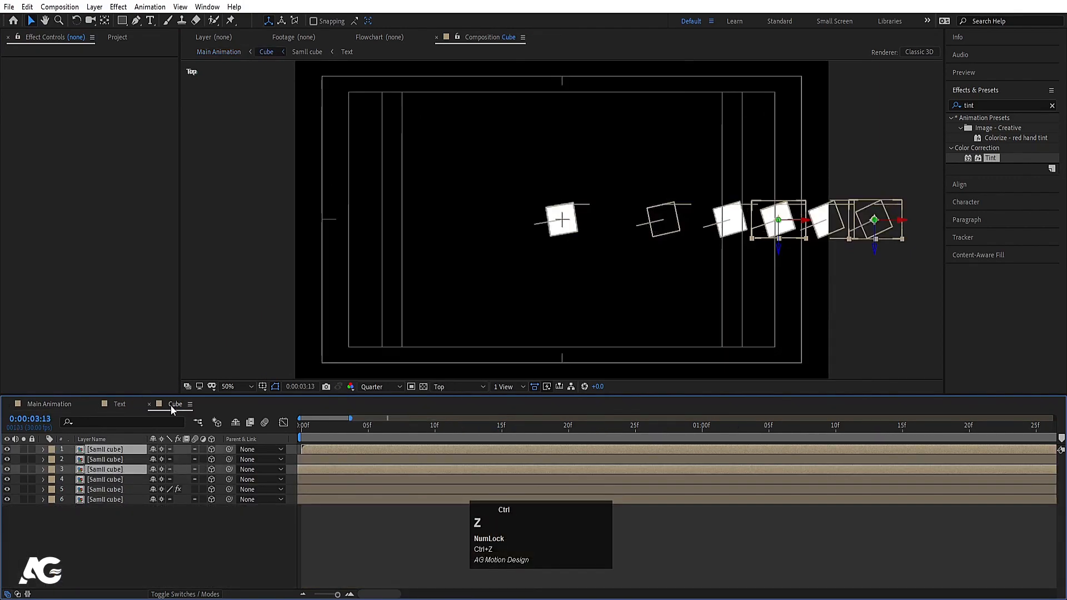
pyautogui.hotkey('ctrl', 'z')
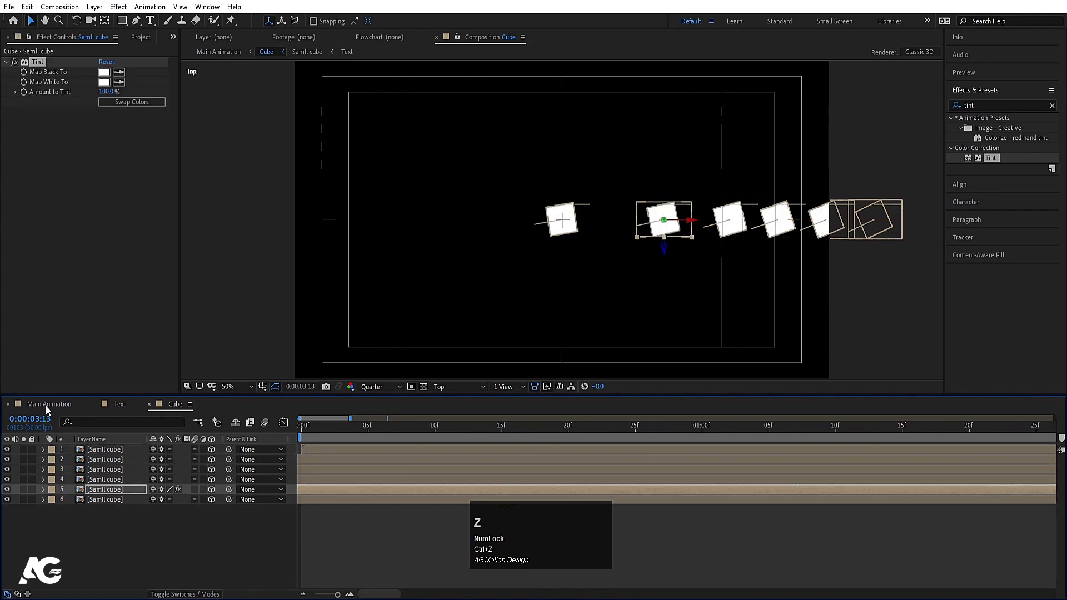
pyautogui.click(46, 406)
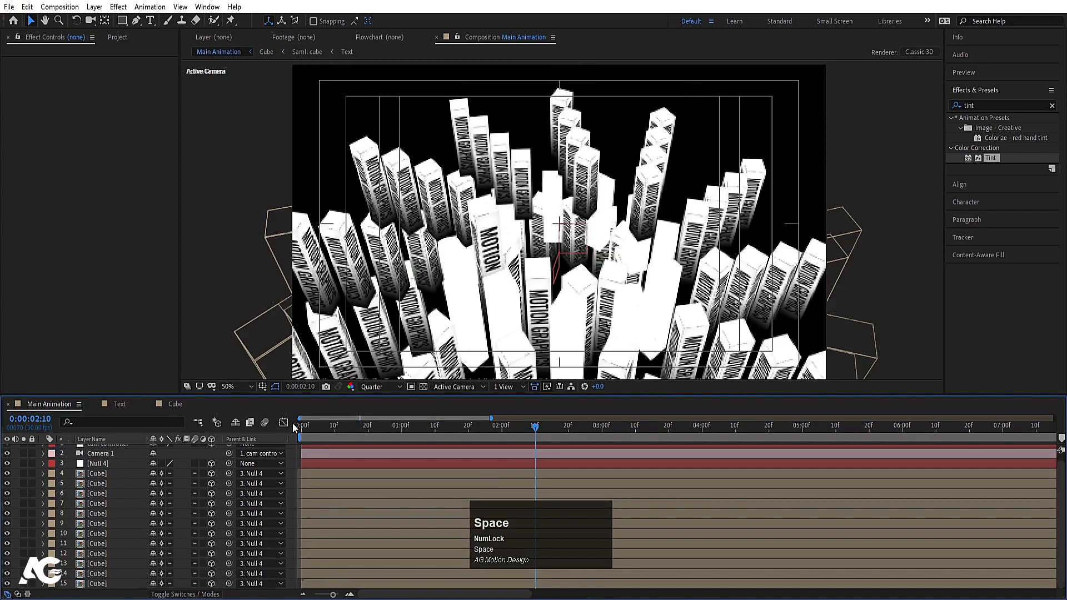
pyautogui.click(172, 404)
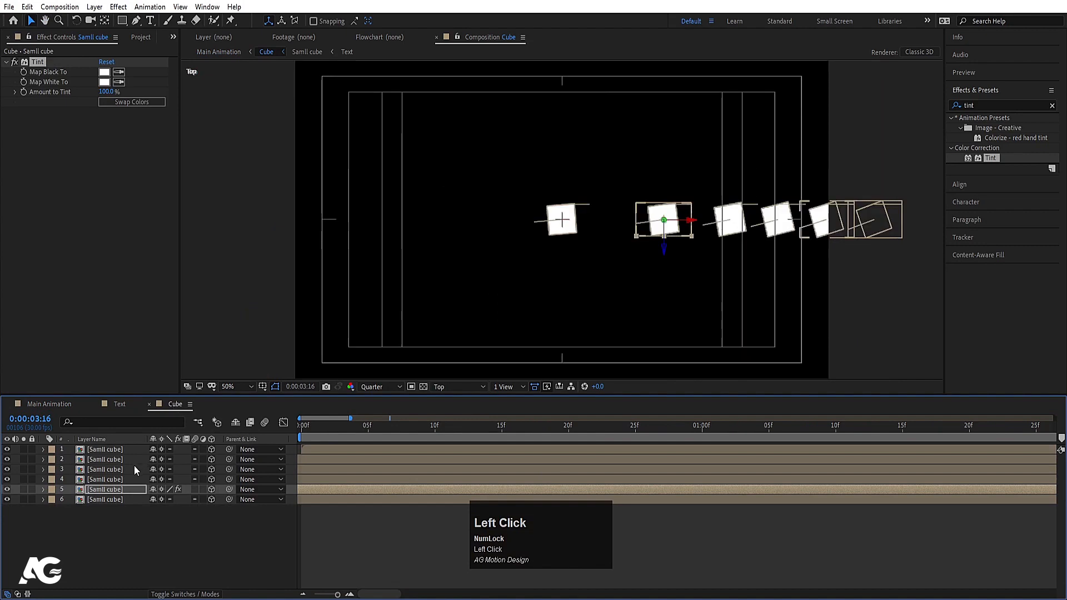
pyautogui.click(46, 63)
pyautogui.press('Delete')
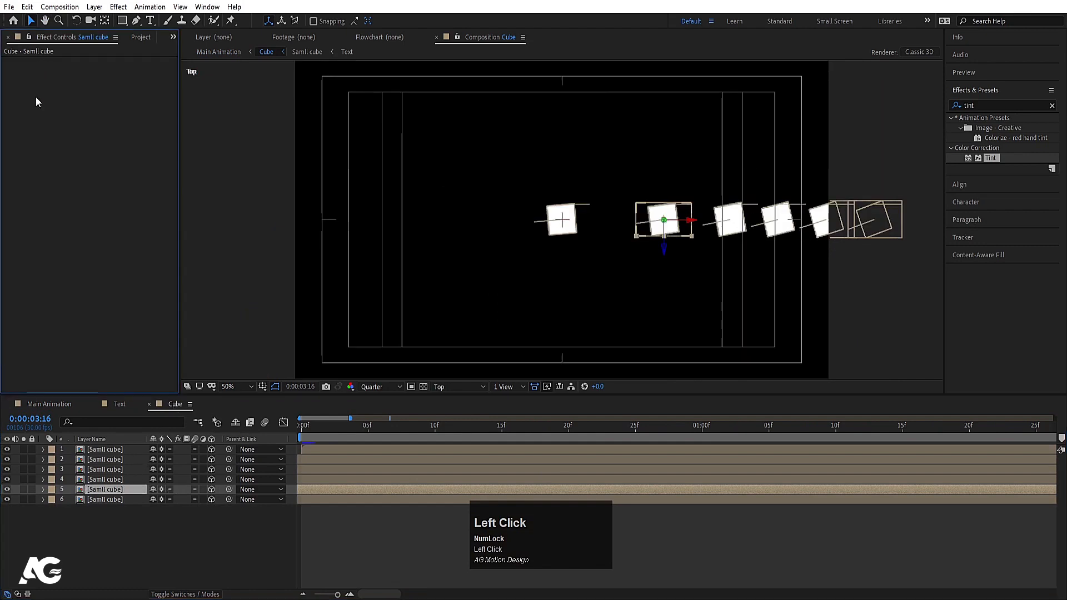
# Play back Main Animation to check the rings without the tint
pyautogui.click(51, 403)
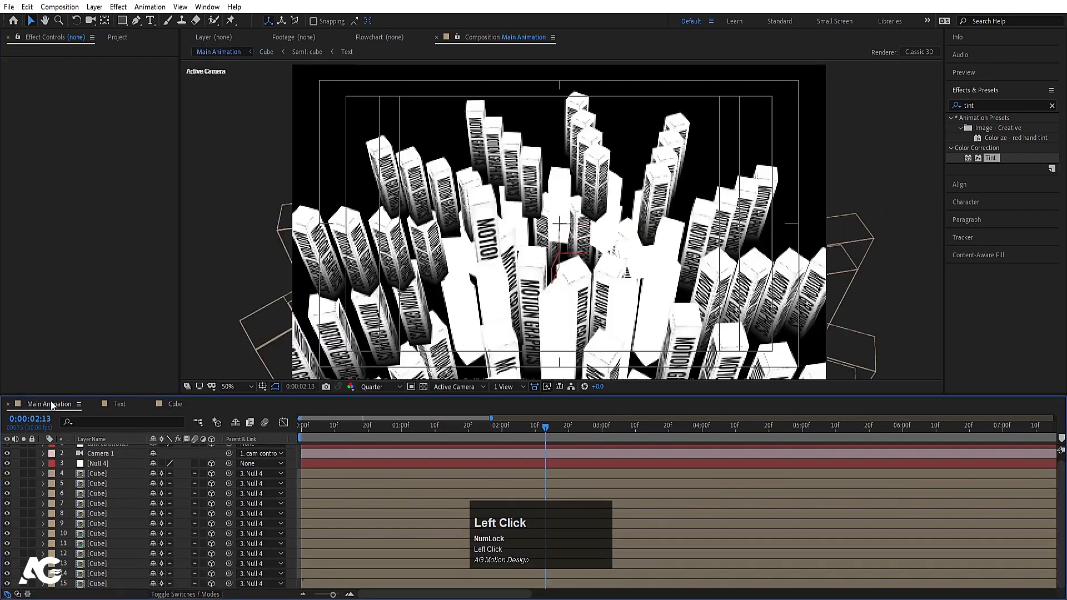
pyautogui.press('space')
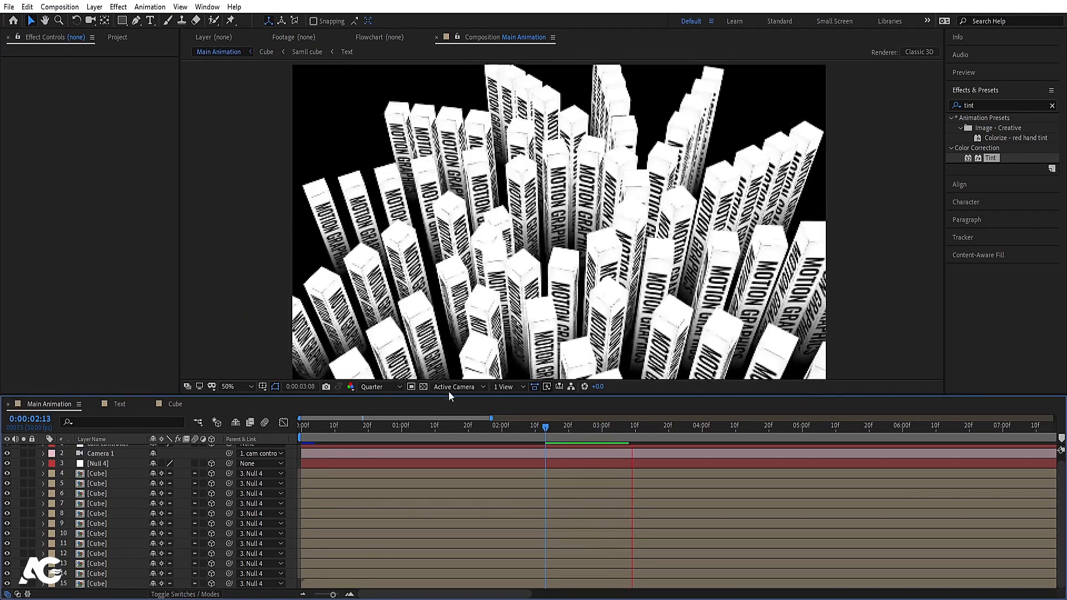
pyautogui.press('space')
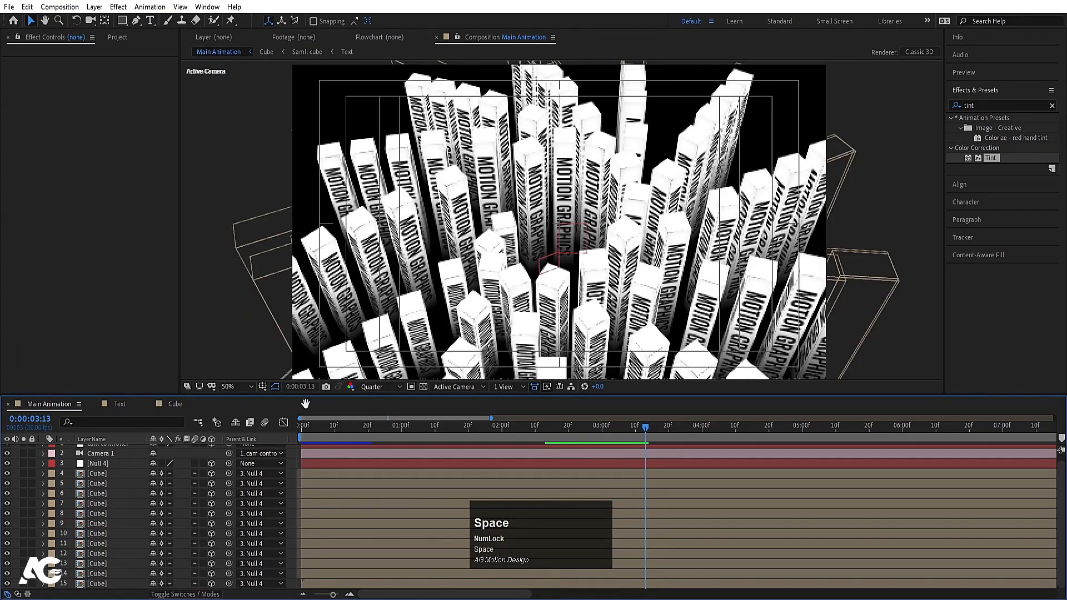
# Open the Samll cube composition from Cube and duplicate Shape Layer 2
pyautogui.click(124, 401)
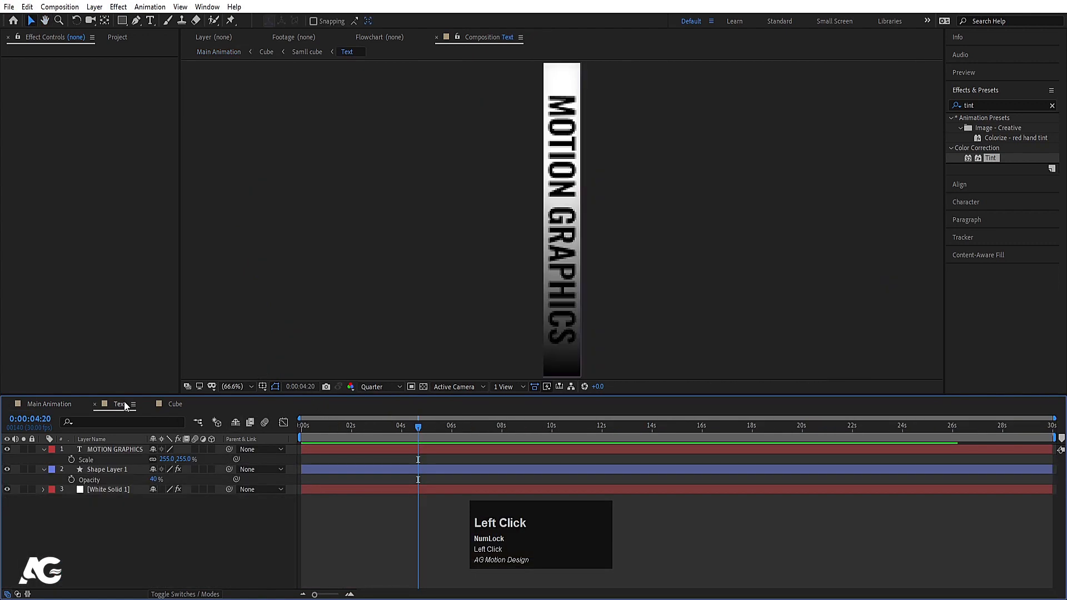
pyautogui.click(175, 405)
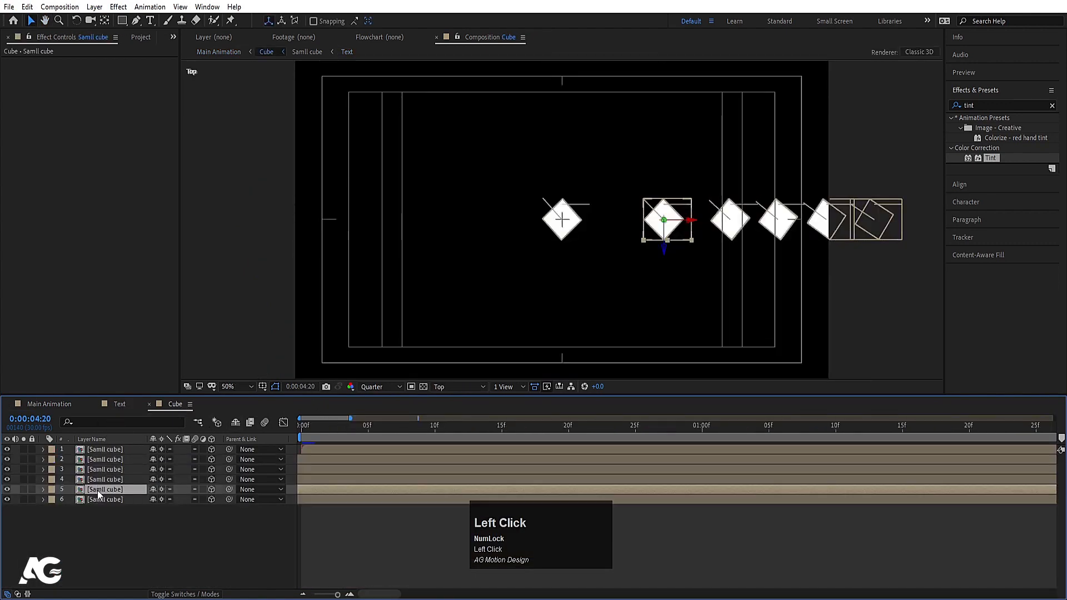
pyautogui.doubleClick(98, 495)
pyautogui.click(110, 470)
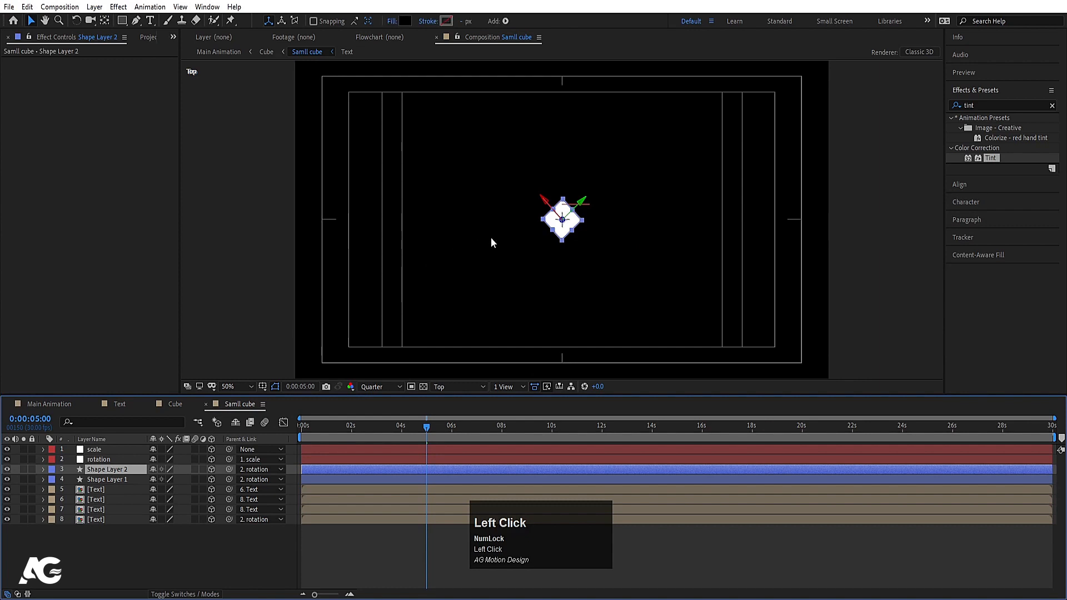
pyautogui.scroll(4, 556, 219)
pyautogui.hotkey('ctrl', 'd')
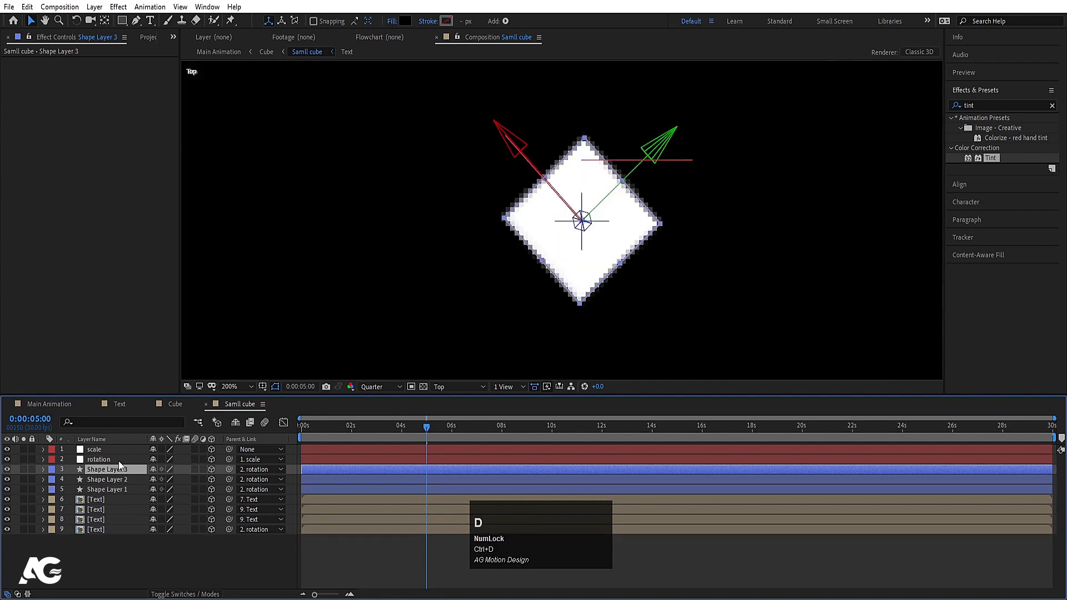
# Switch the Samll cube view to Front and delete the duplicate Shape Layer 3
pyautogui.click(405, 22)
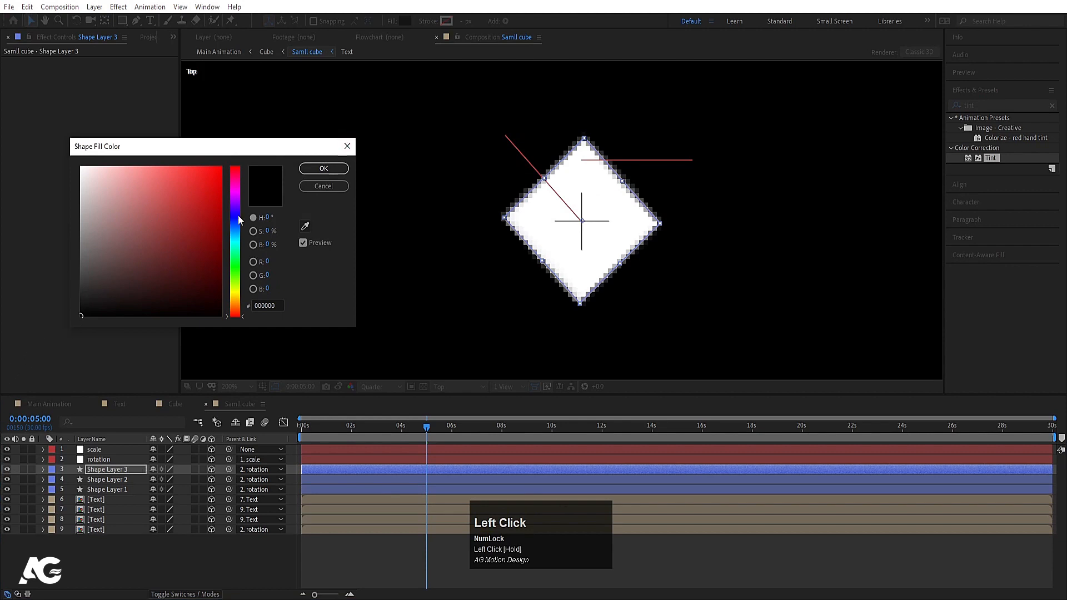
pyautogui.click(307, 169)
pyautogui.click(441, 389)
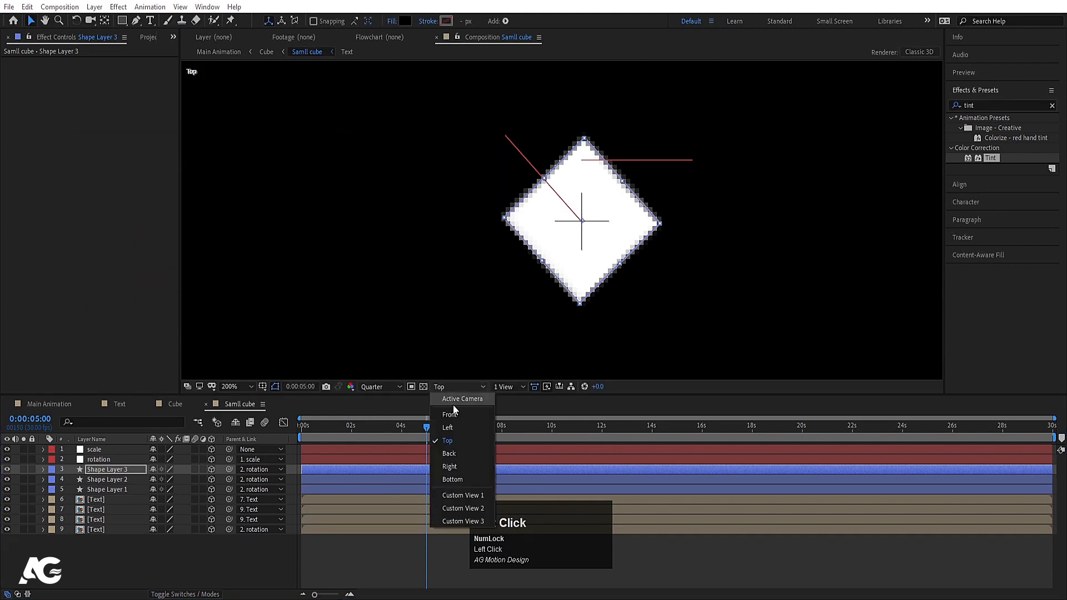
pyautogui.click(449, 415)
pyautogui.scroll(-4, 632, 266)
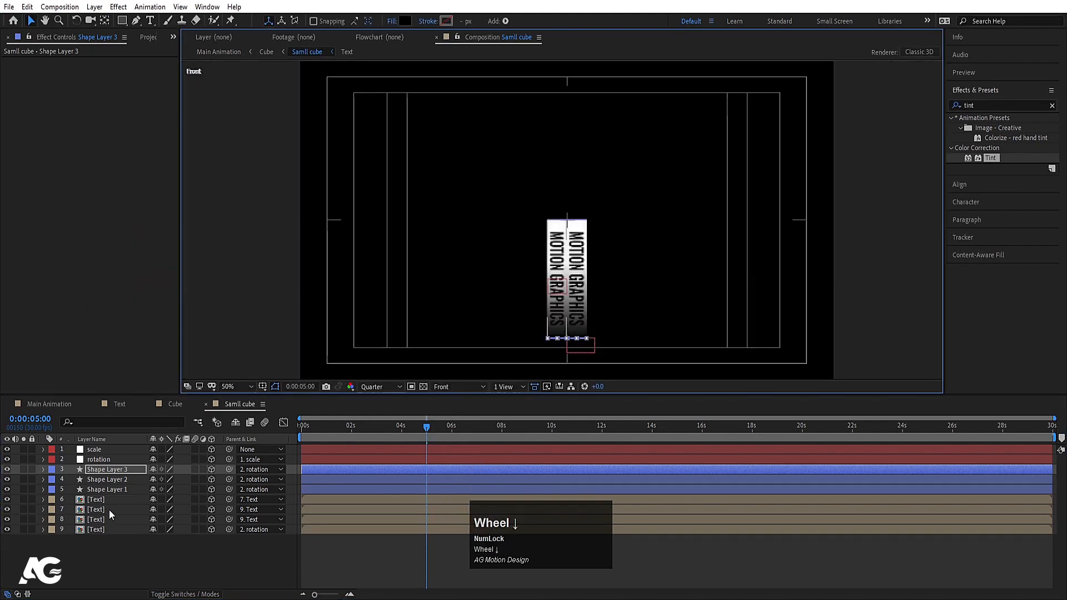
pyautogui.click(101, 471)
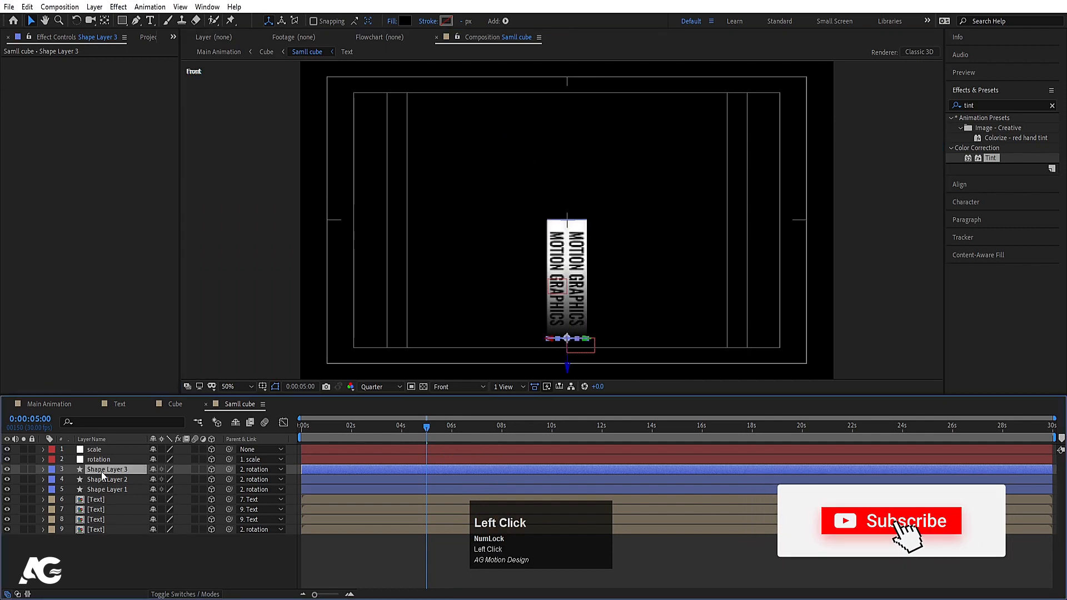
pyautogui.press('Delete')
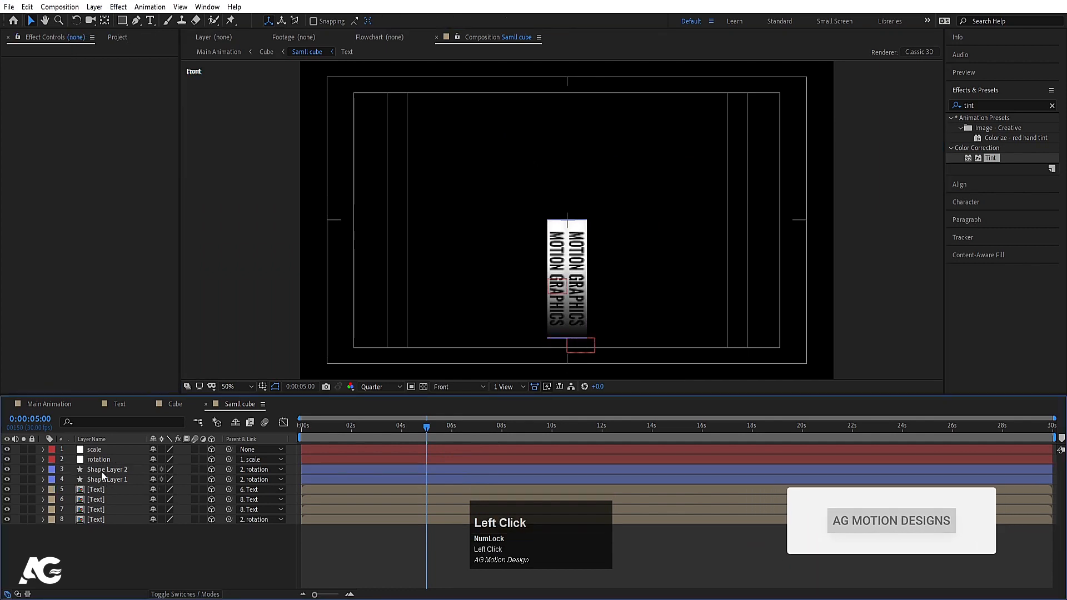
# Duplicate Shape Layer 1 at the cube's upper end and set the copy's fill to black
pyautogui.click(105, 479)
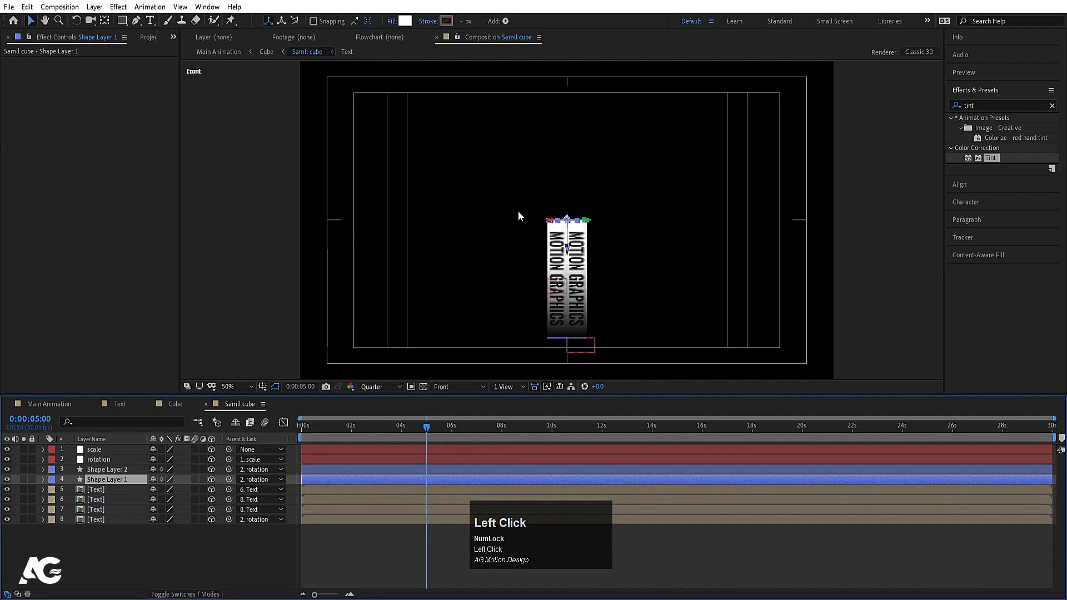
pyautogui.scroll(2, 554, 209)
pyautogui.hotkey('ctrl', 'd')
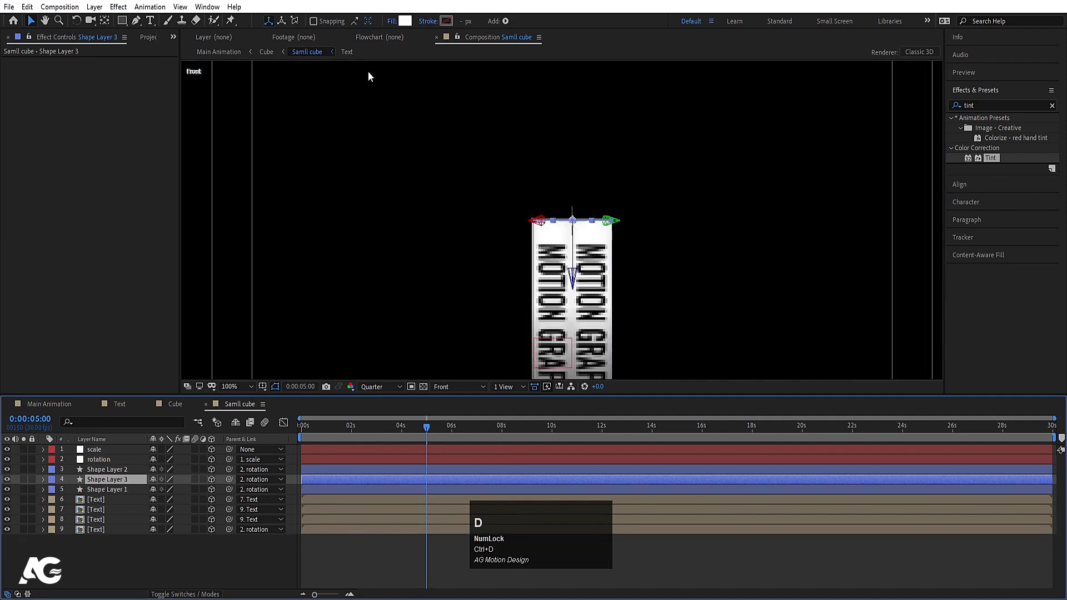
pyautogui.click(406, 21)
pyautogui.moveTo(127, 271); pyautogui.dragTo(63, 359)
pyautogui.click(324, 169)
# Scale the black Shape Layer 3 to 80% and check the cube tops in Main Animation
pyautogui.press('s')
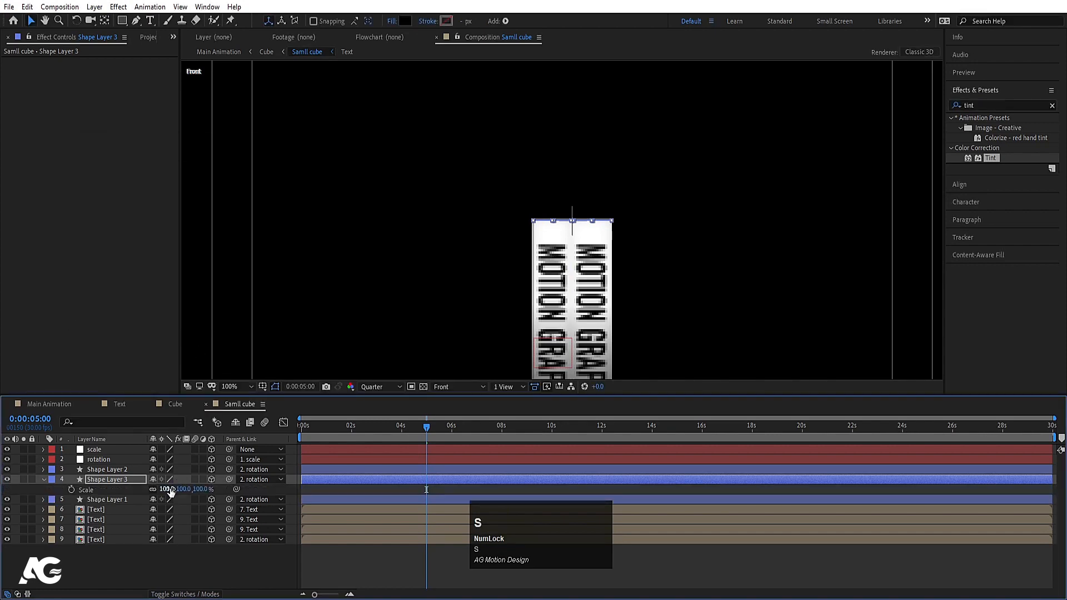
pyautogui.click(169, 489)
pyautogui.write('80')
pyautogui.press('Return')
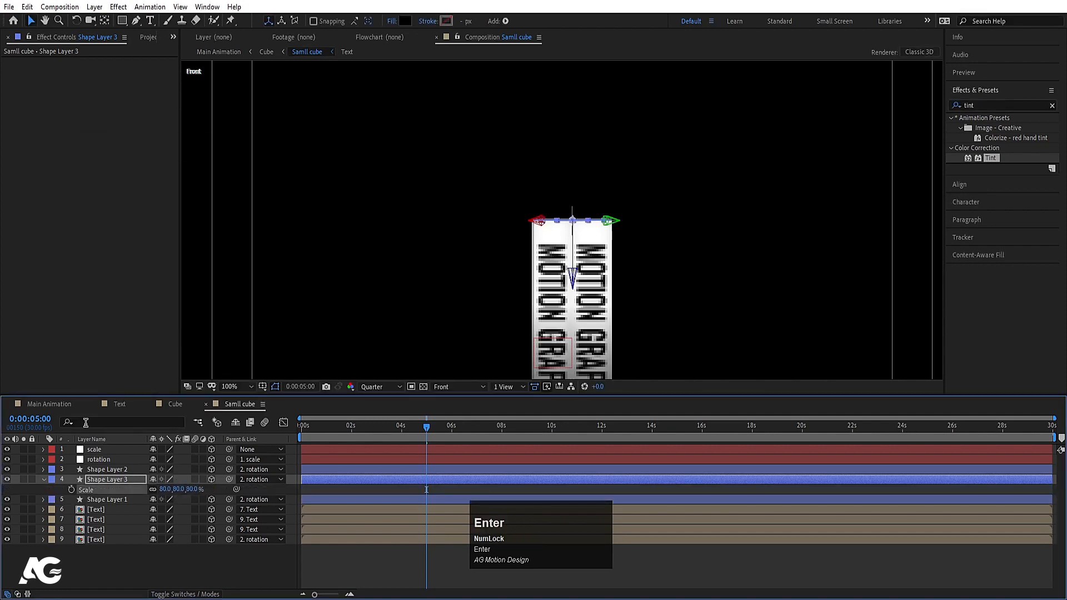
pyautogui.click(61, 409)
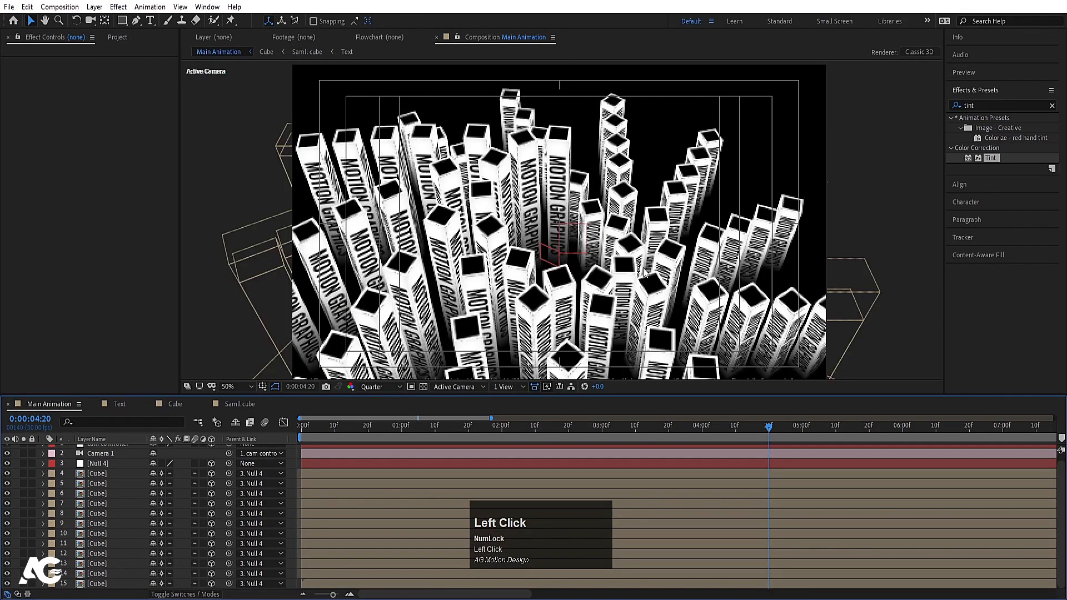
pyautogui.press('space')
# Duplicate Shape Layer 3 in the Samll cube composition and scale the copy to 60%
pyautogui.click(235, 405)
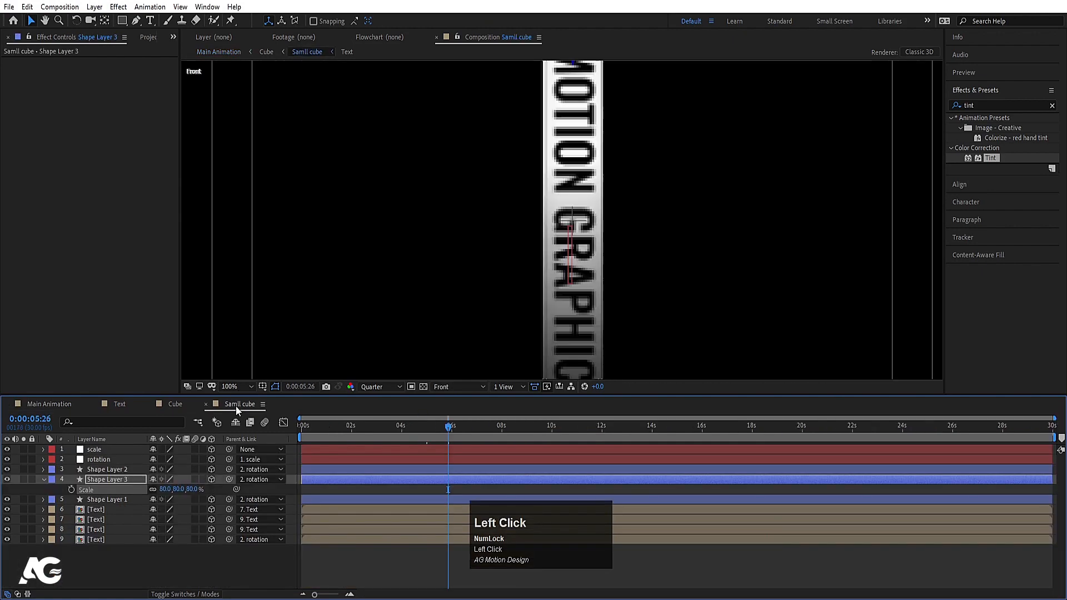
pyautogui.click(117, 486)
pyautogui.scroll(-1, 592, 153)
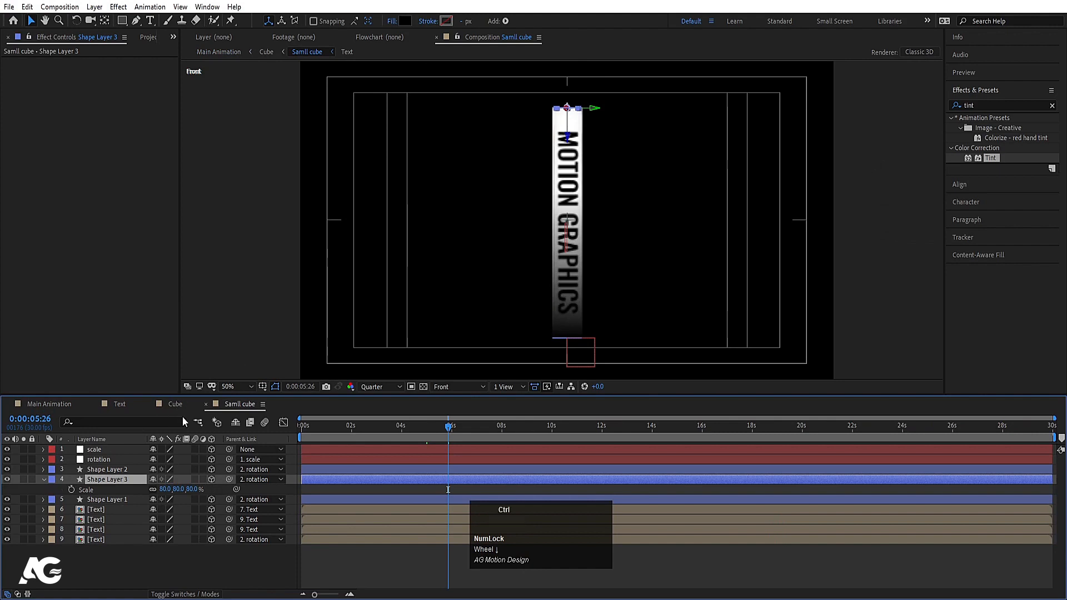
pyautogui.hotkey('ctrl', 'd')
pyautogui.press('s')
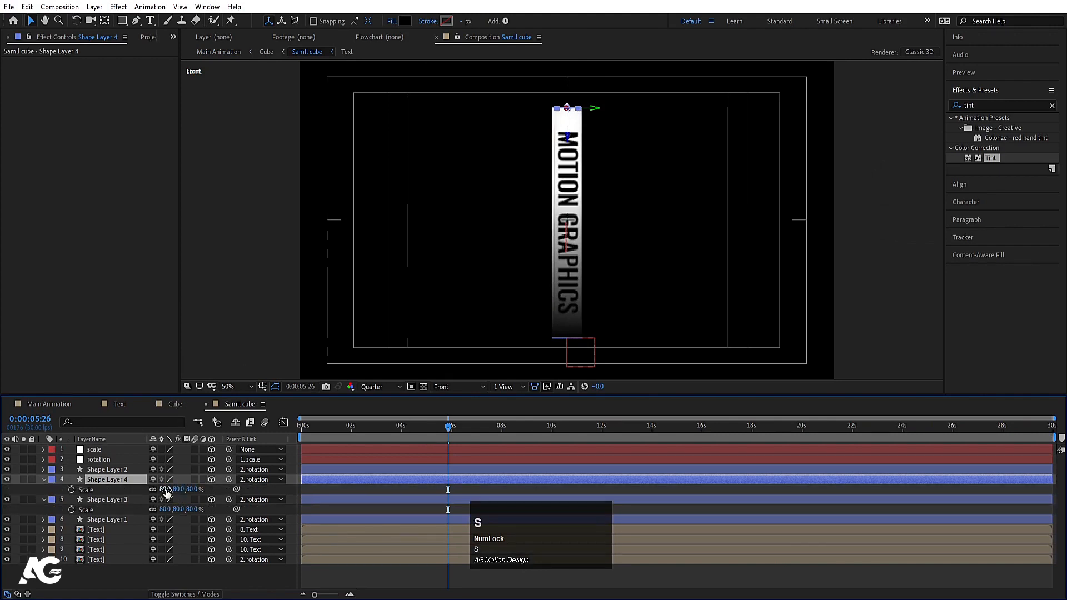
pyautogui.click(166, 489)
pyautogui.write('60')
pyautogui.press('Return')
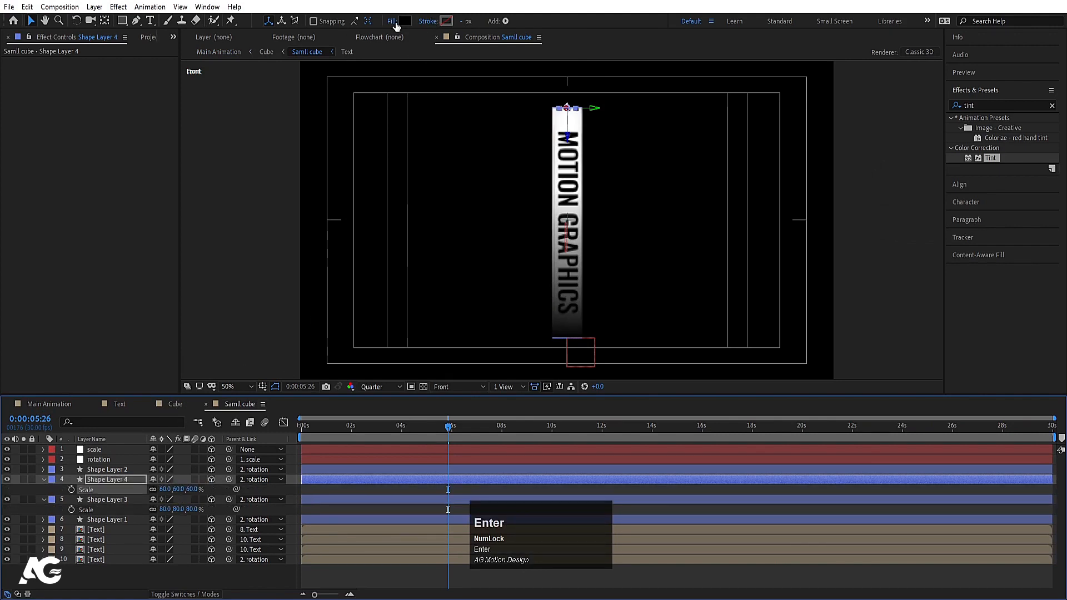
# Set the fill of Shape Layer 4 to white
pyautogui.click(405, 21)
pyautogui.click(81, 167)
pyautogui.press('Return')
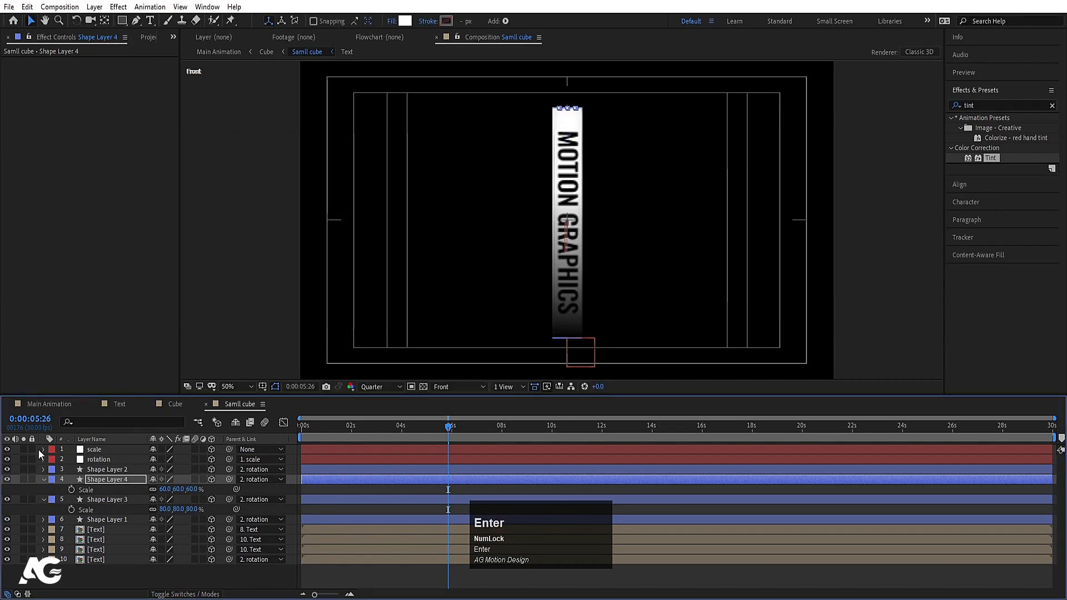
# Play back Main Animation to check the nested squares on the cube tops
pyautogui.click(55, 402)
pyautogui.press('space')
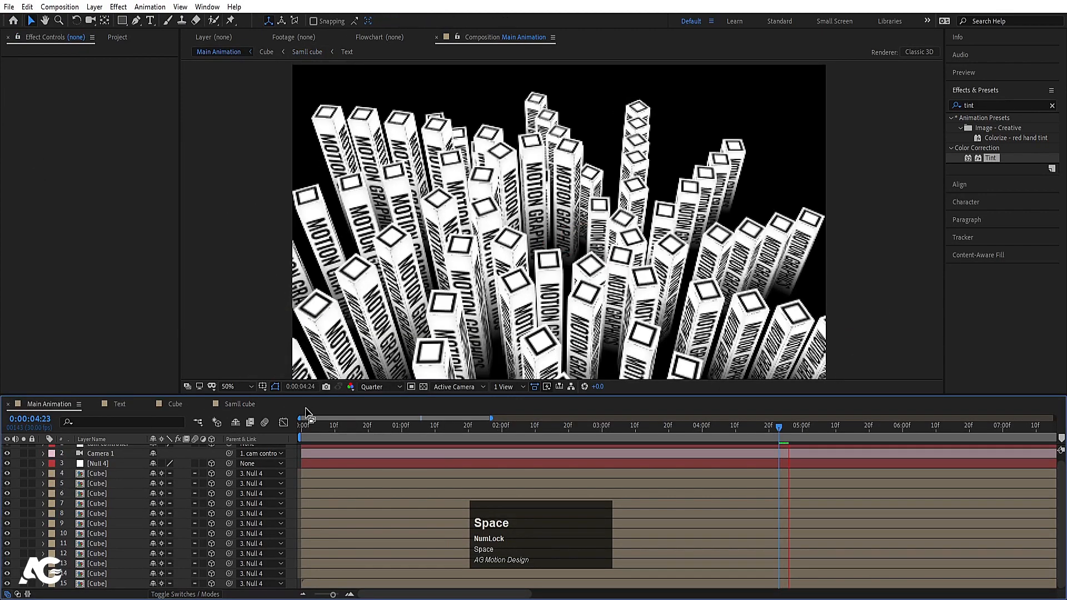
pyautogui.press('space')
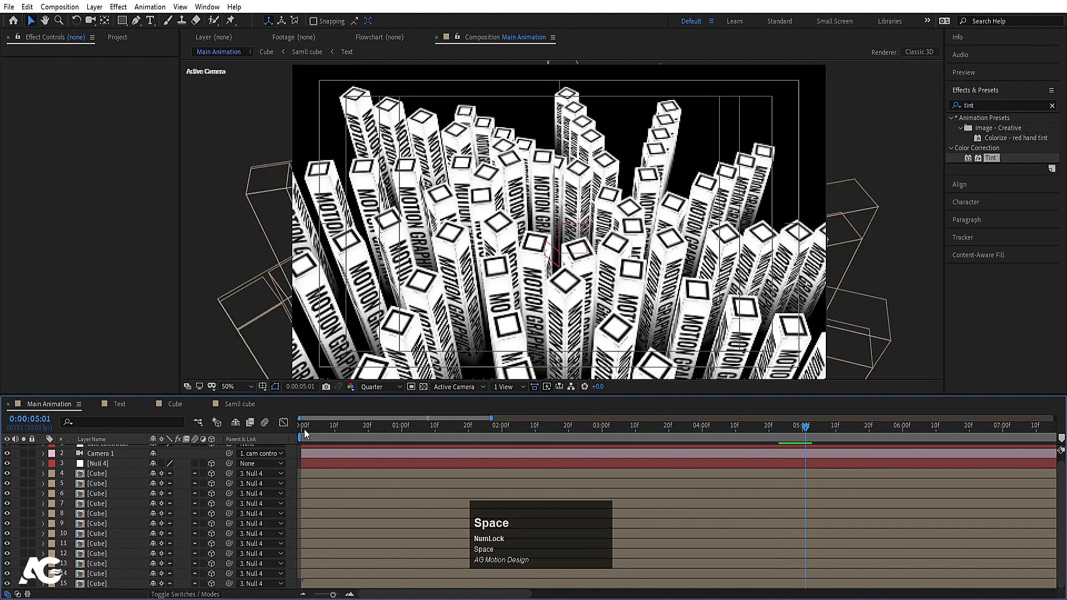
pyautogui.click(304, 429)
# Open the Text composition from Samll cube and raise Shape Layer 1's opacity to 100%
pyautogui.click(233, 404)
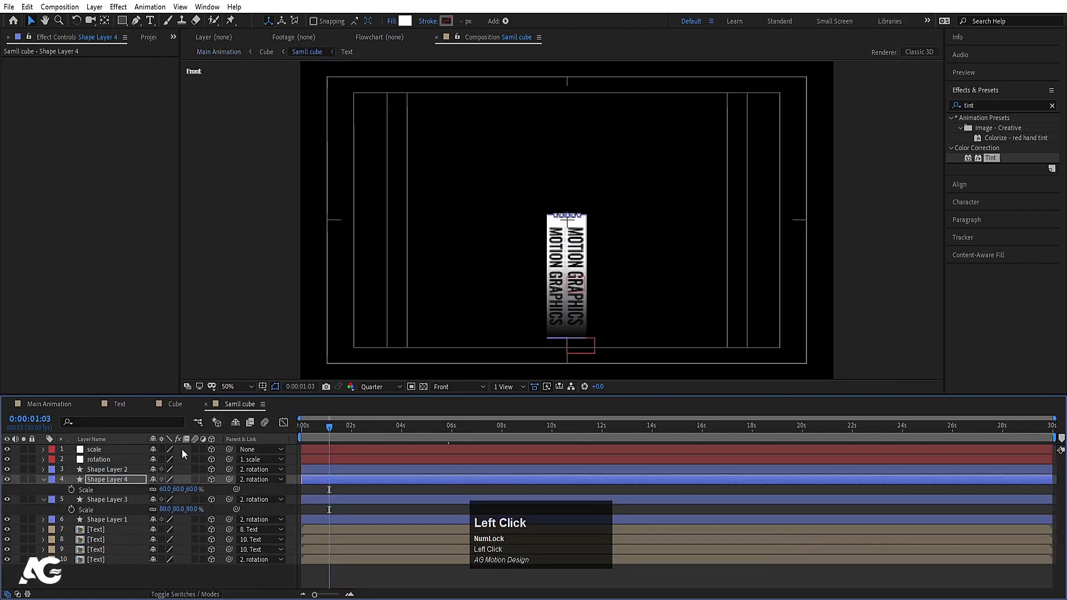
pyautogui.doubleClick(110, 531)
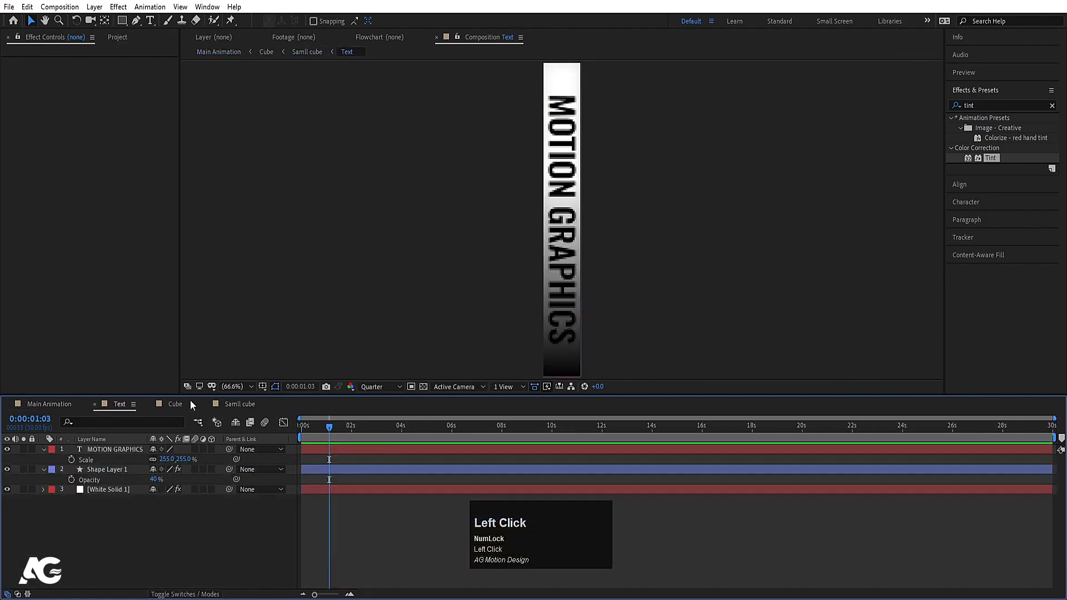
pyautogui.click(122, 469)
pyautogui.moveTo(151, 480); pyautogui.dragTo(461, 476)
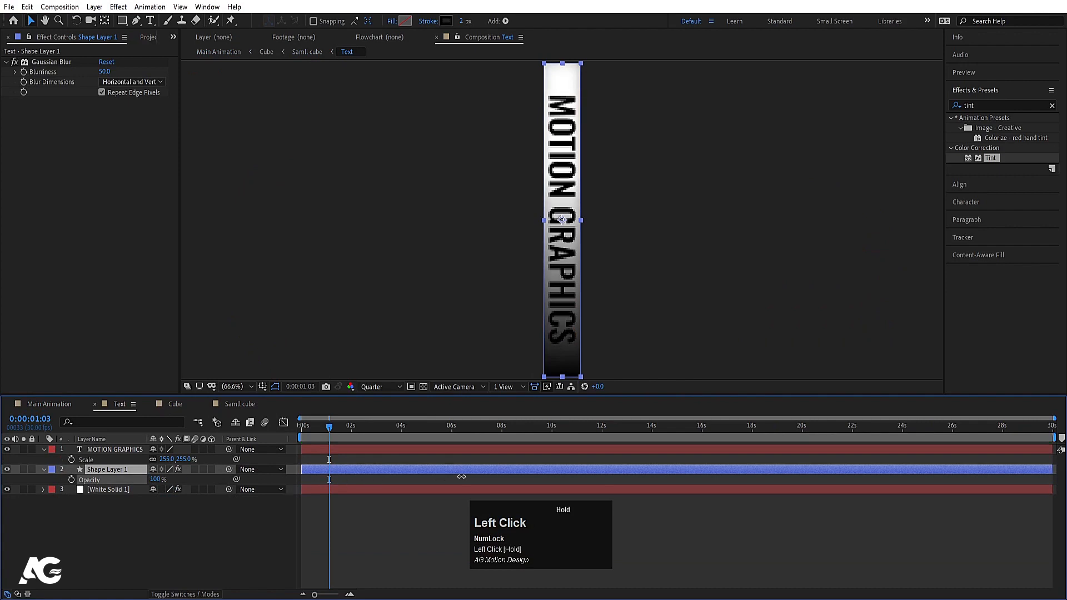
# Set Shape Layer 1's Gaussian Blur blurriness to 20 and its stroke width to 5 px
pyautogui.click(104, 71)
pyautogui.press('Return')
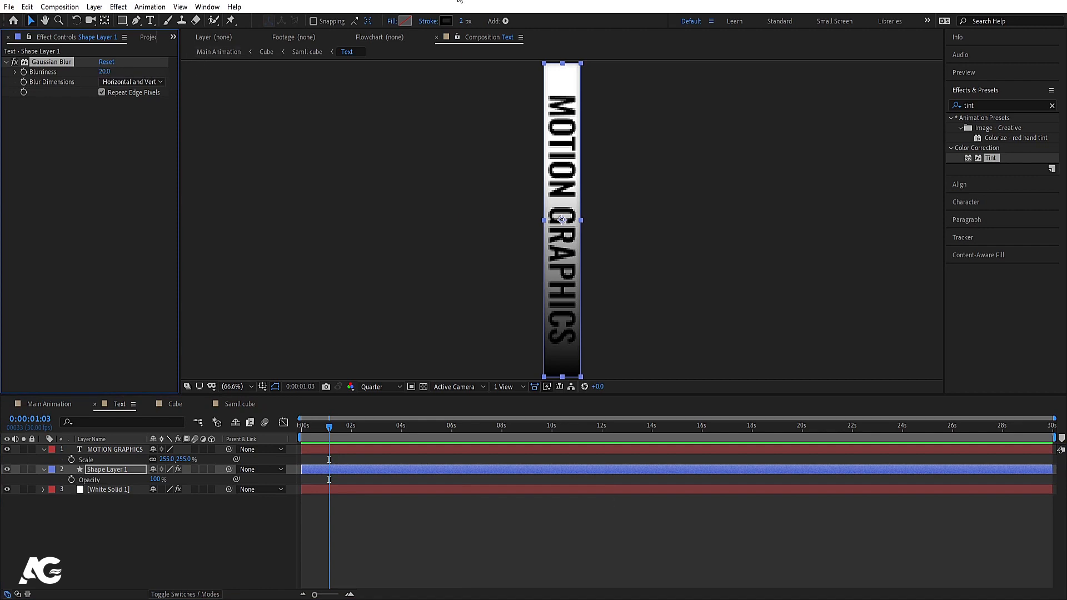
pyautogui.click(466, 20)
pyautogui.press('Return')
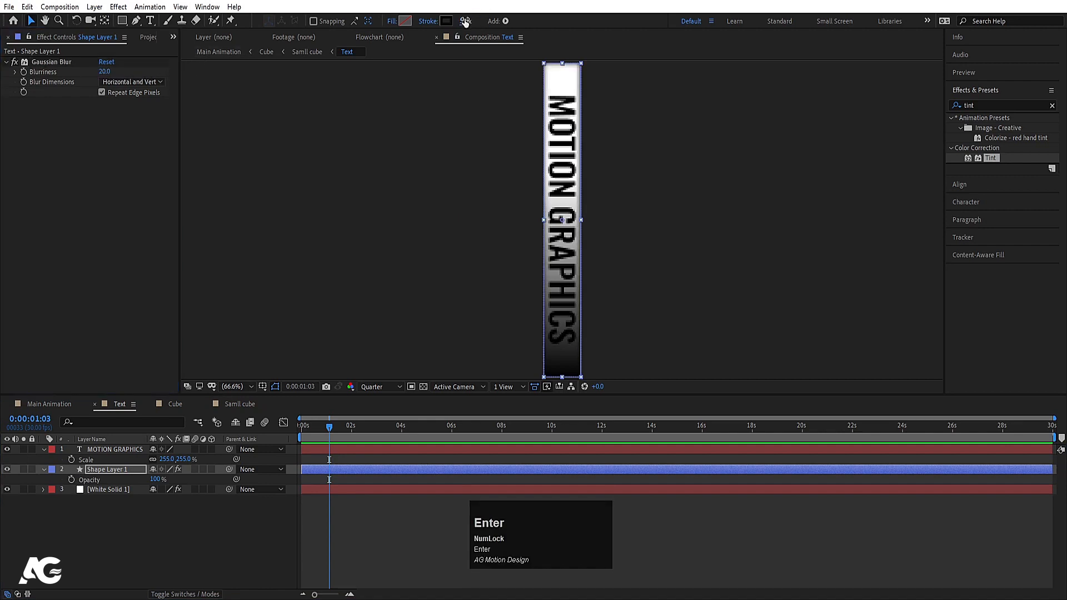
pyautogui.click(212, 506)
# Play back Main Animation briefly and set the preview resolution to Full
pyautogui.click(63, 403)
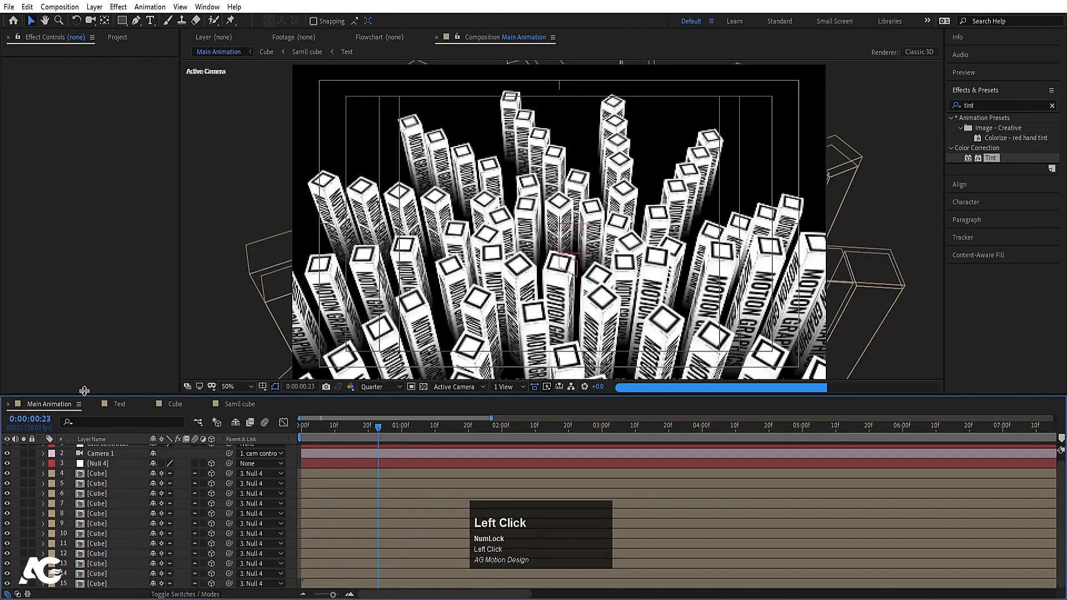
pyautogui.press('space')
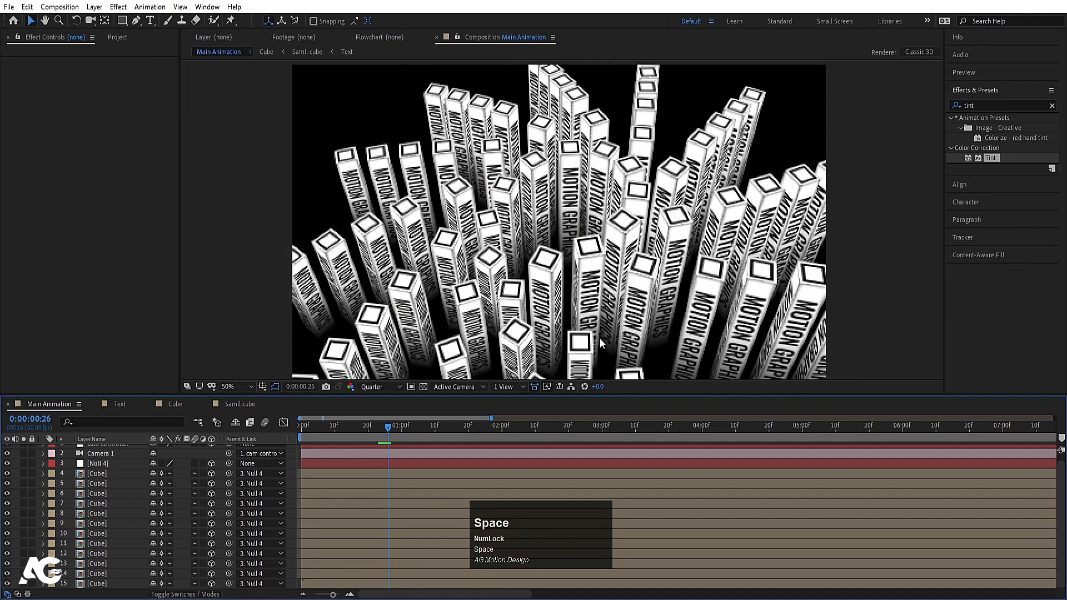
pyautogui.click(380, 387)
pyautogui.click(383, 419)
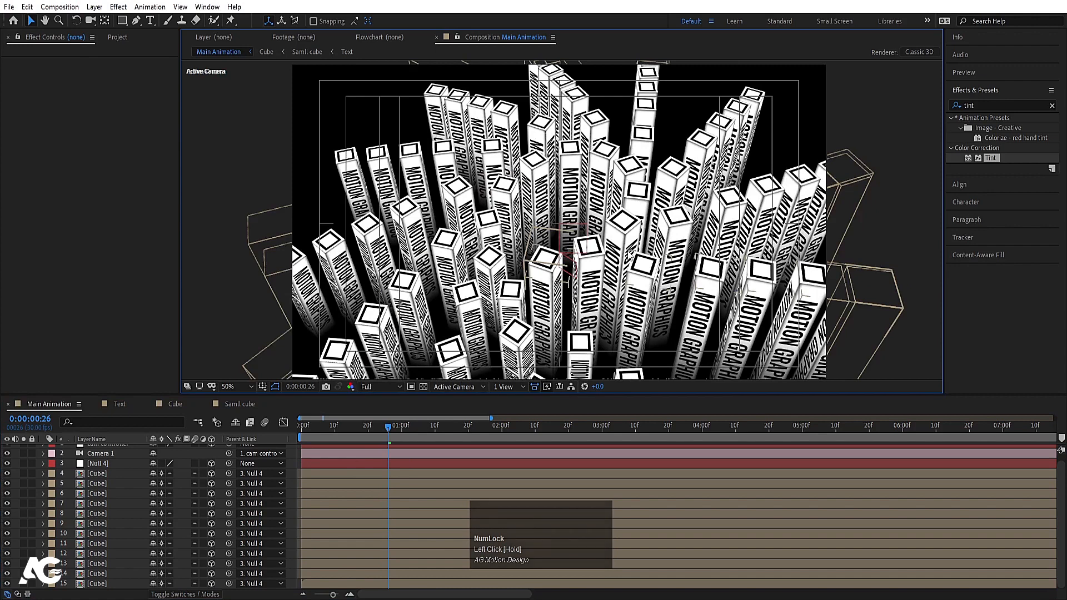
# Set the Gaussian Blur blurriness of Shape Layer 1 in Text to 60 and check it in Main Animation
pyautogui.click(249, 405)
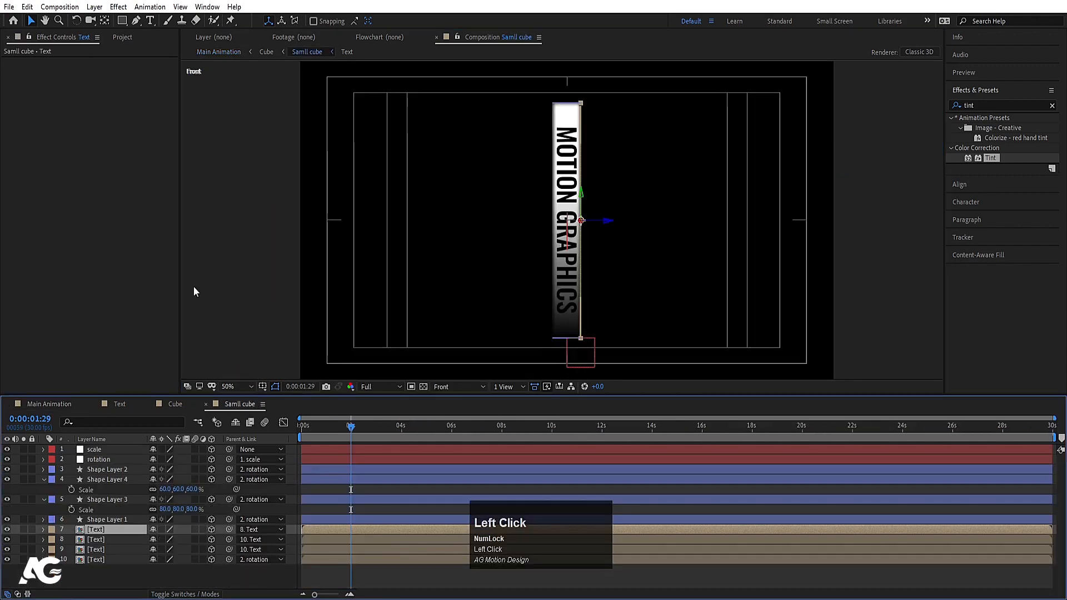
pyautogui.click(118, 404)
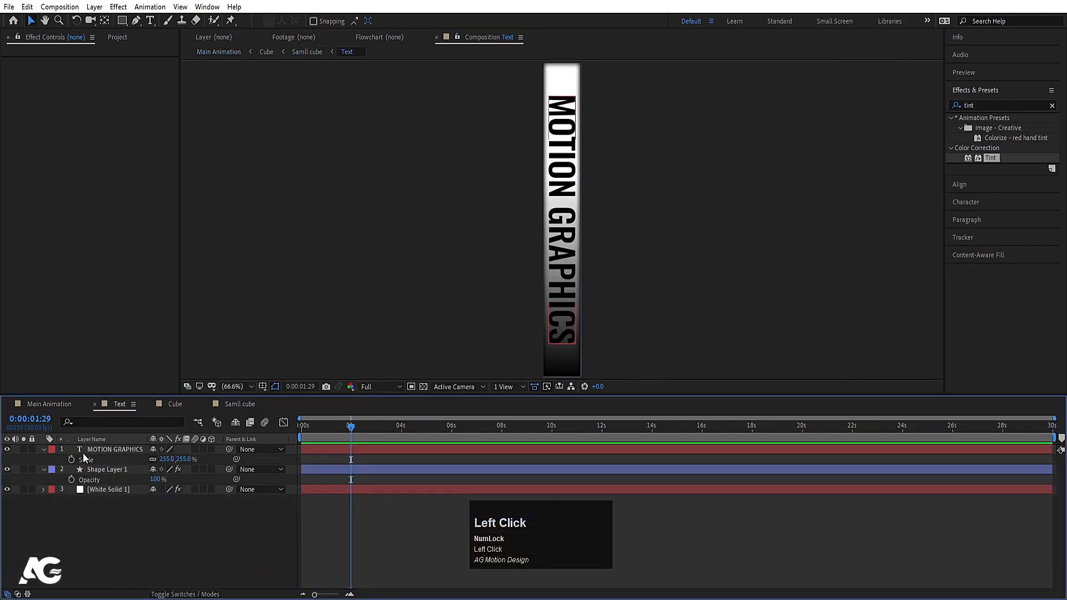
pyautogui.click(95, 470)
pyautogui.click(104, 72)
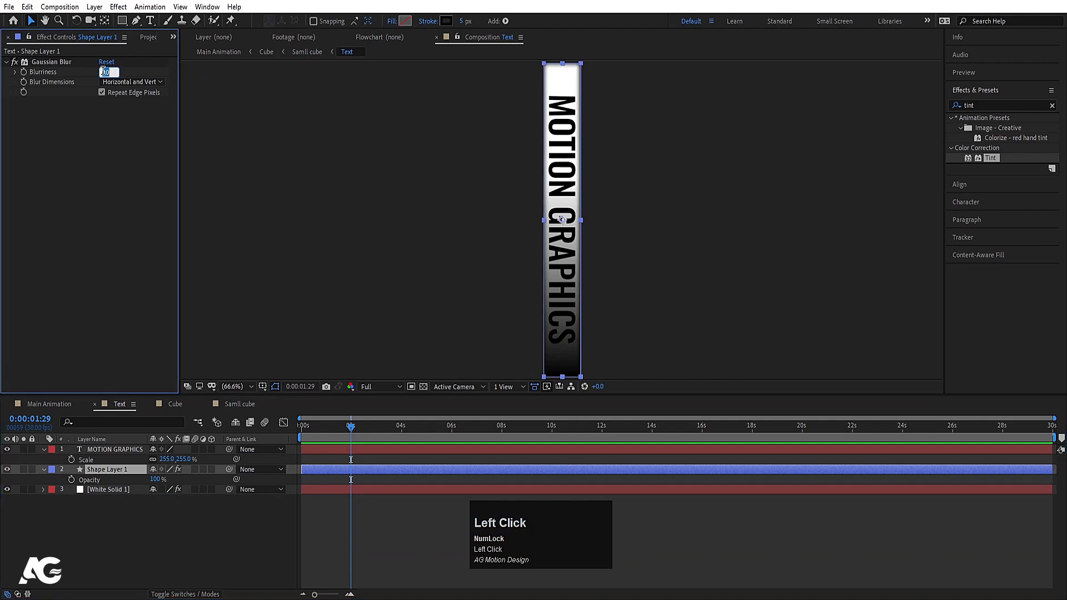
pyautogui.write('60')
pyautogui.press('Return')
pyautogui.click(56, 403)
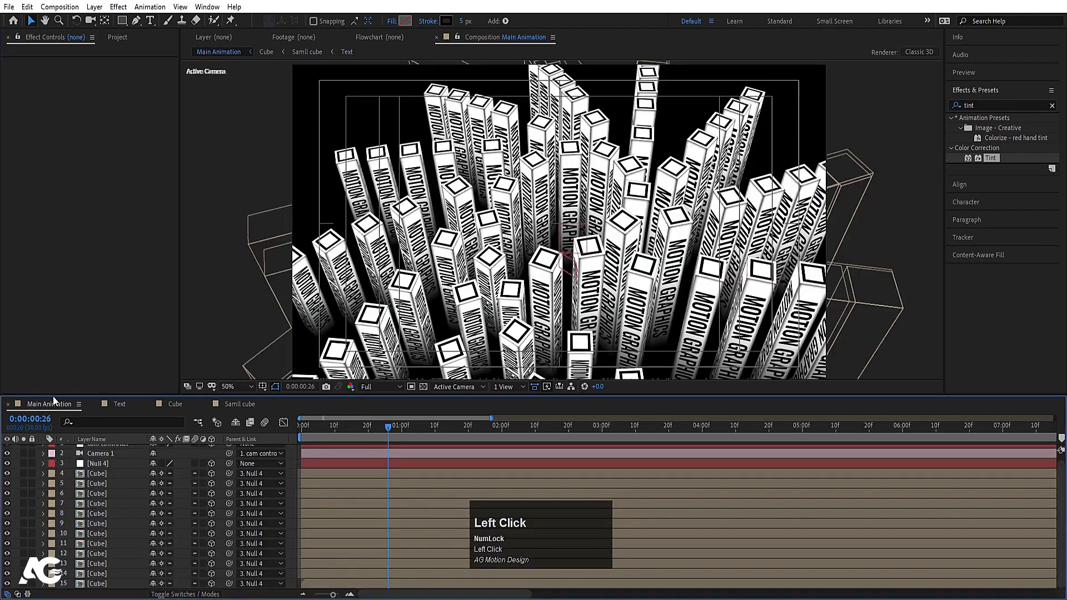
# Reduce the stroke width of Shape Layer 1 in the Text composition to 1 px, after trying 2 px
pyautogui.click(240, 404)
pyautogui.click(123, 403)
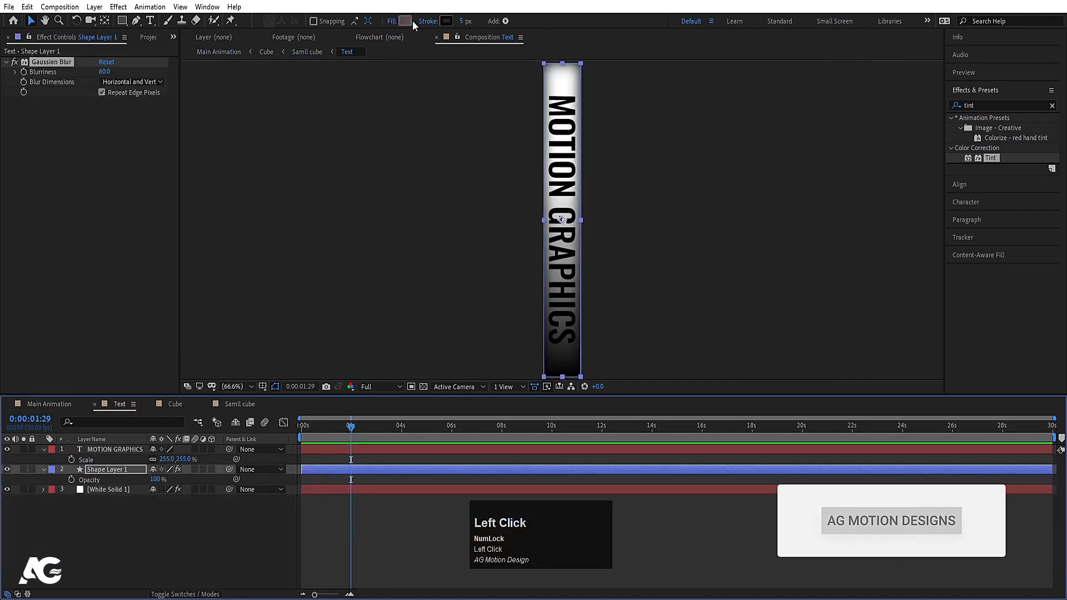
pyautogui.click(465, 21)
pyautogui.press('Return')
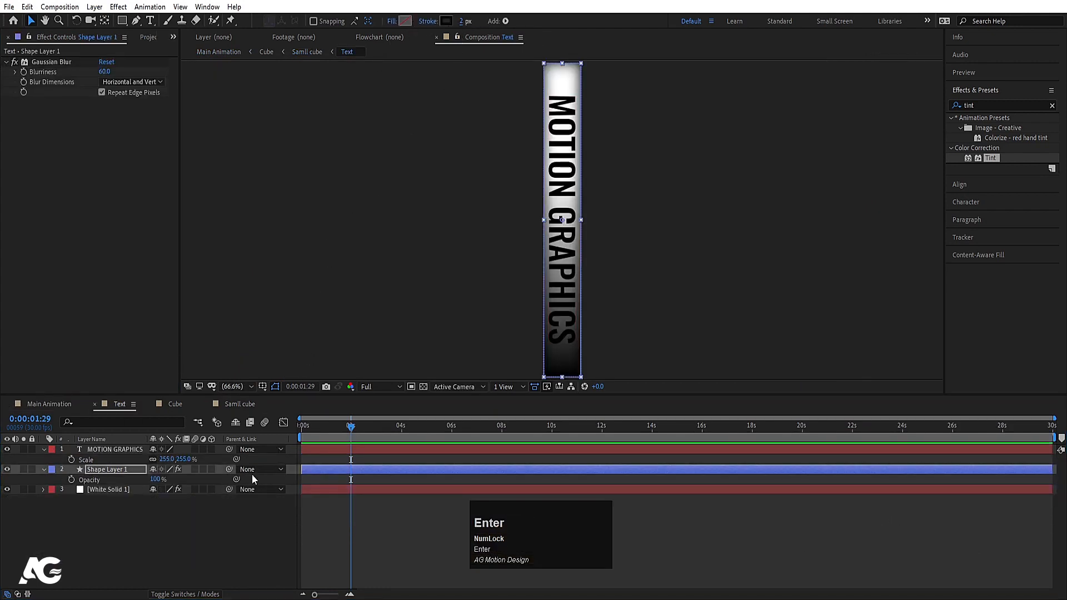
pyautogui.click(138, 467)
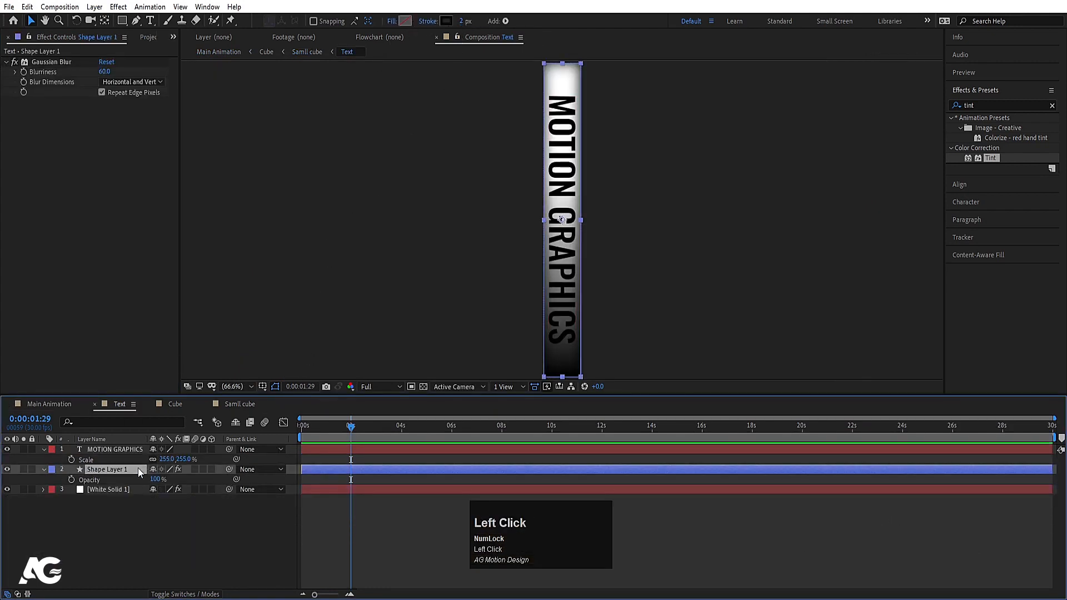
pyautogui.click(461, 23)
pyautogui.write('1')
pyautogui.press('Return')
# Return to Main Animation and move the playhead to the first frame
pyautogui.click(44, 404)
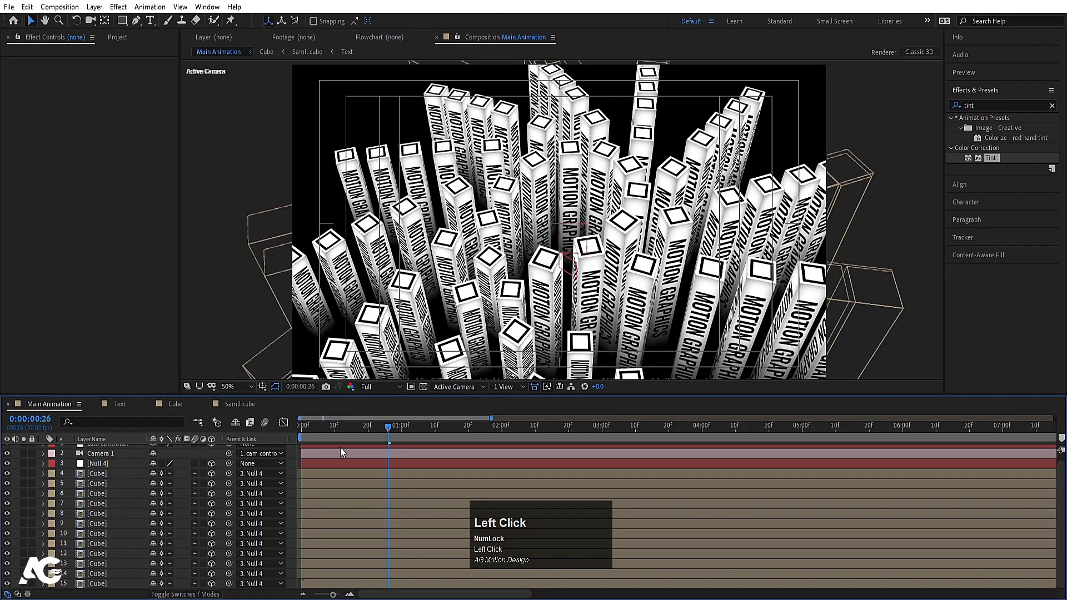
pyautogui.moveTo(317, 426); pyautogui.dragTo(259, 422)
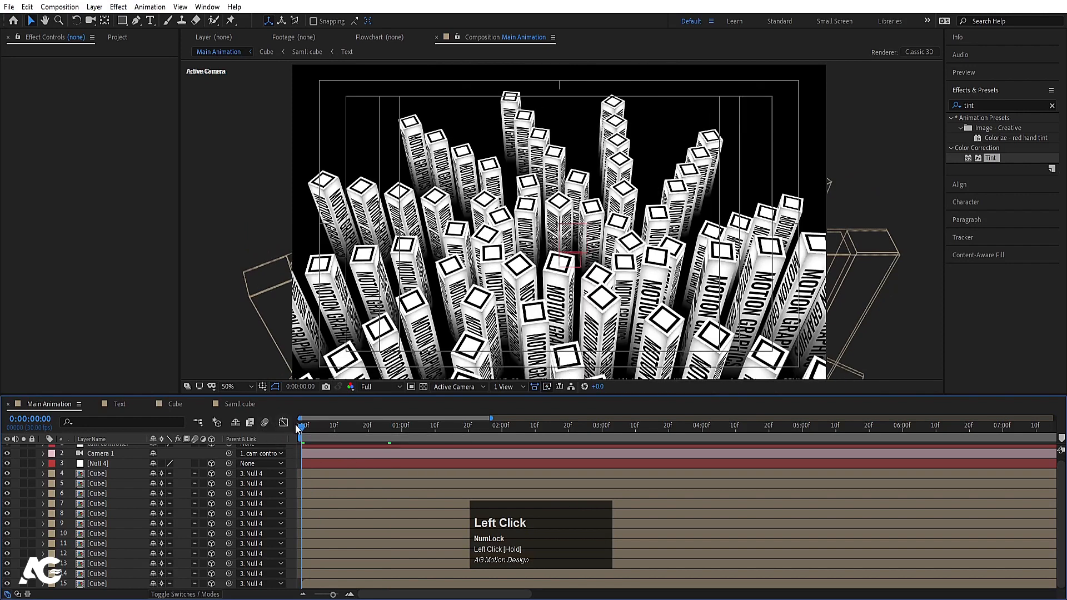
pyautogui.scroll(1, 297, 473)
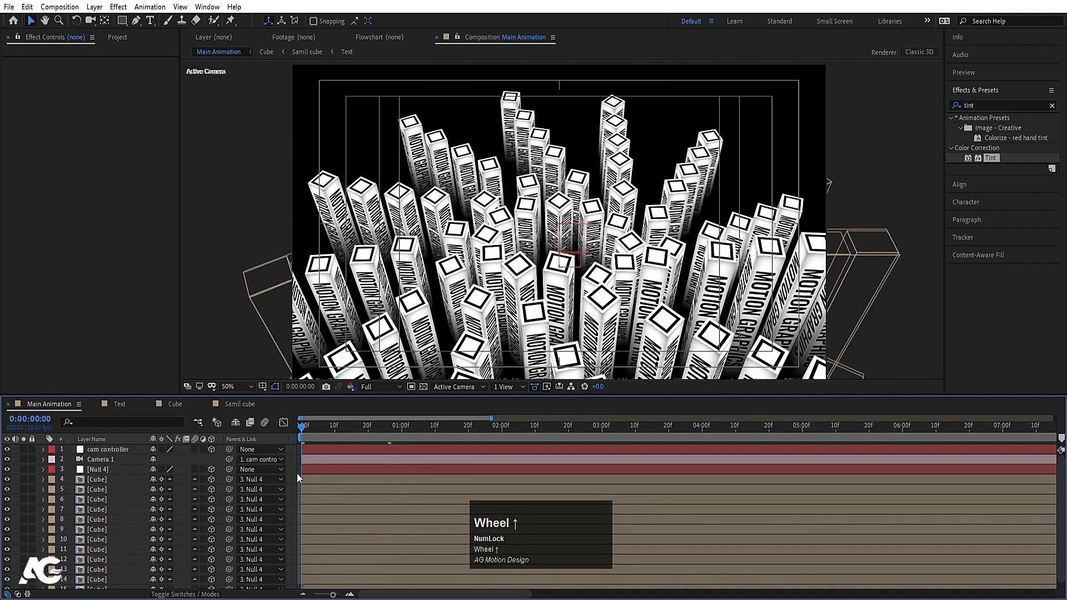
# Reveal the position of cam controller, shift it in the view to about 947.4, 506.8, 33.2, and preview the framing briefly
pyautogui.click(129, 449)
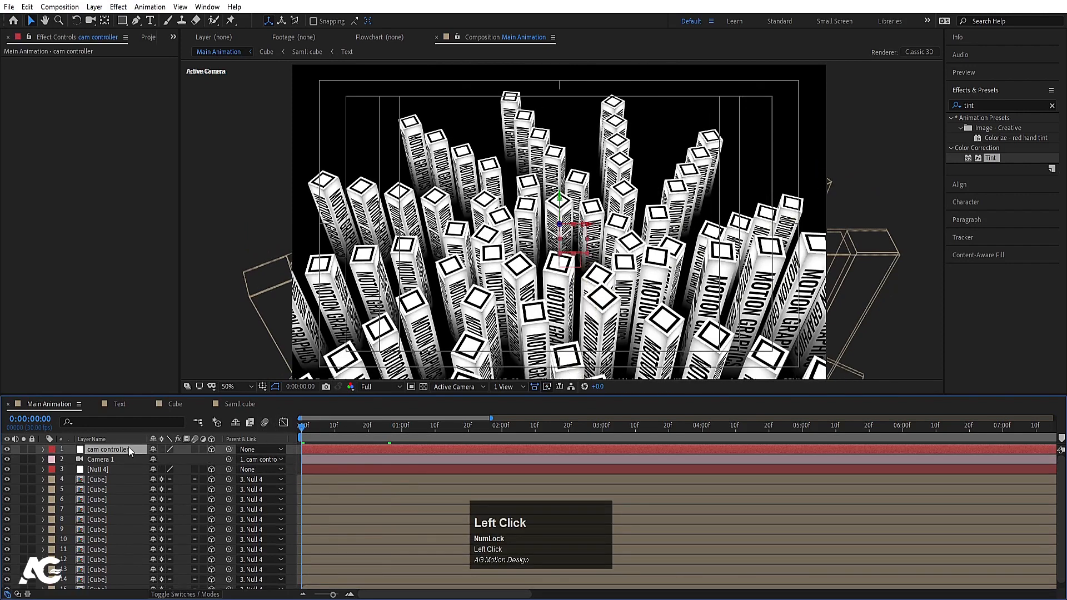
pyautogui.press('p')
pyautogui.click(175, 460)
pyautogui.moveTo(174, 460); pyautogui.dragTo(160, 460)
pyautogui.hotkey('ctrl', 'z')
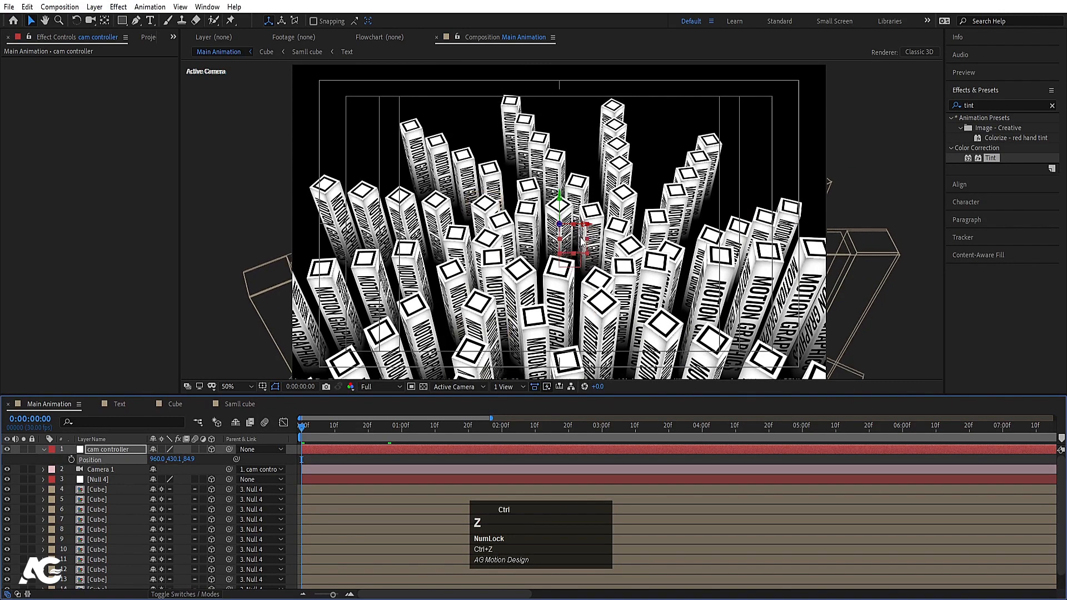
pyautogui.moveTo(578, 246)
pyautogui.mouseDown()
pyautogui.moveTo(575, 236)
pyautogui.moveTo(576, 261)
pyautogui.mouseUp()
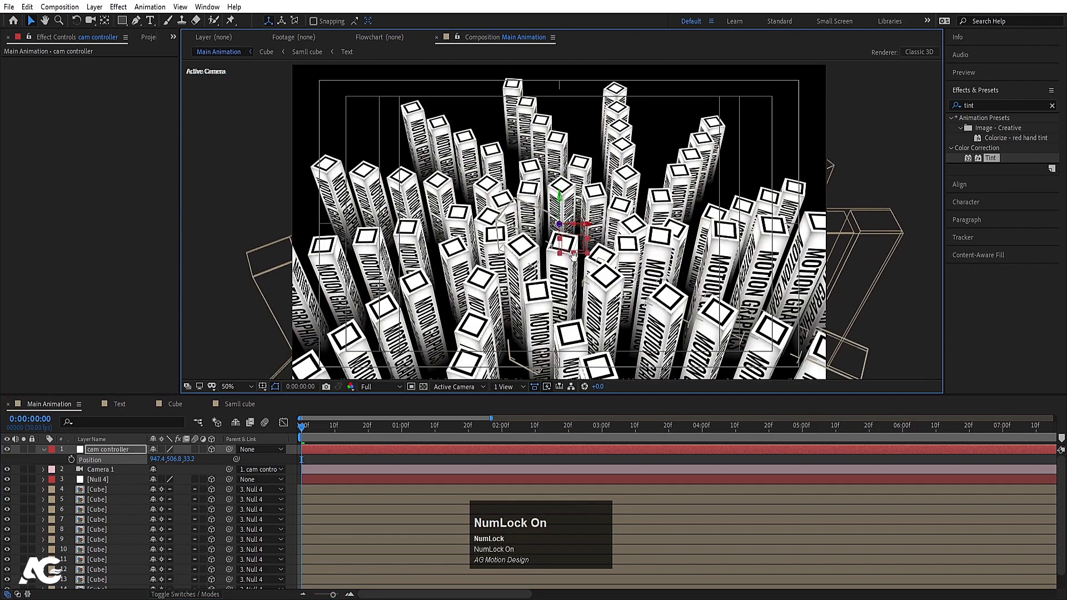
pyautogui.press('space')
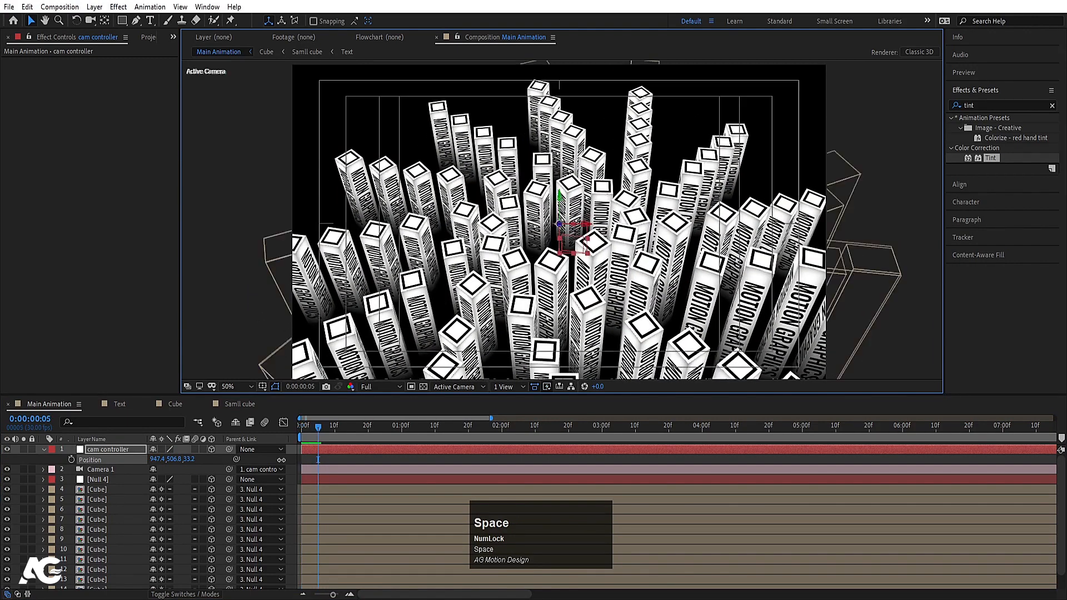
# Move cam controller further in the view to about 942.4, 574.5, -34.5 and preview the new framing
pyautogui.click(100, 470)
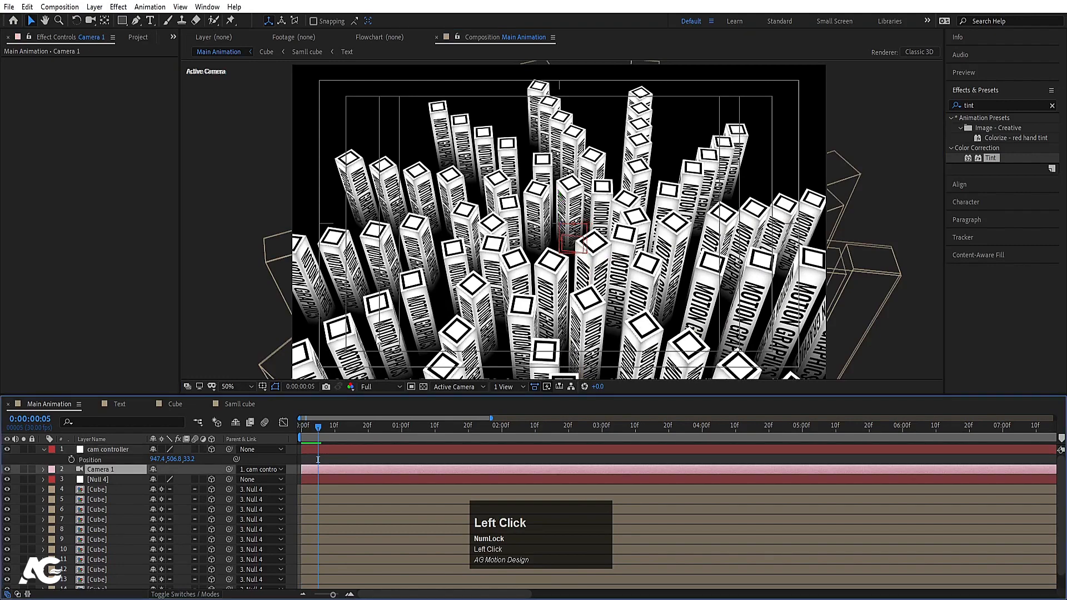
pyautogui.click(123, 450)
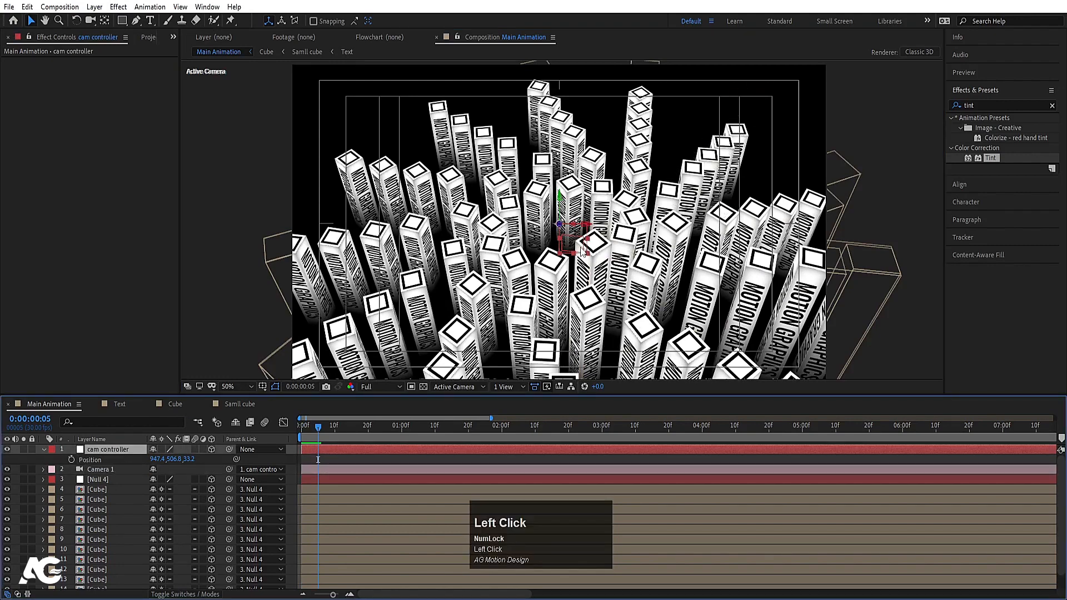
pyautogui.moveTo(581, 248); pyautogui.dragTo(555, 239)
pyautogui.press('space')
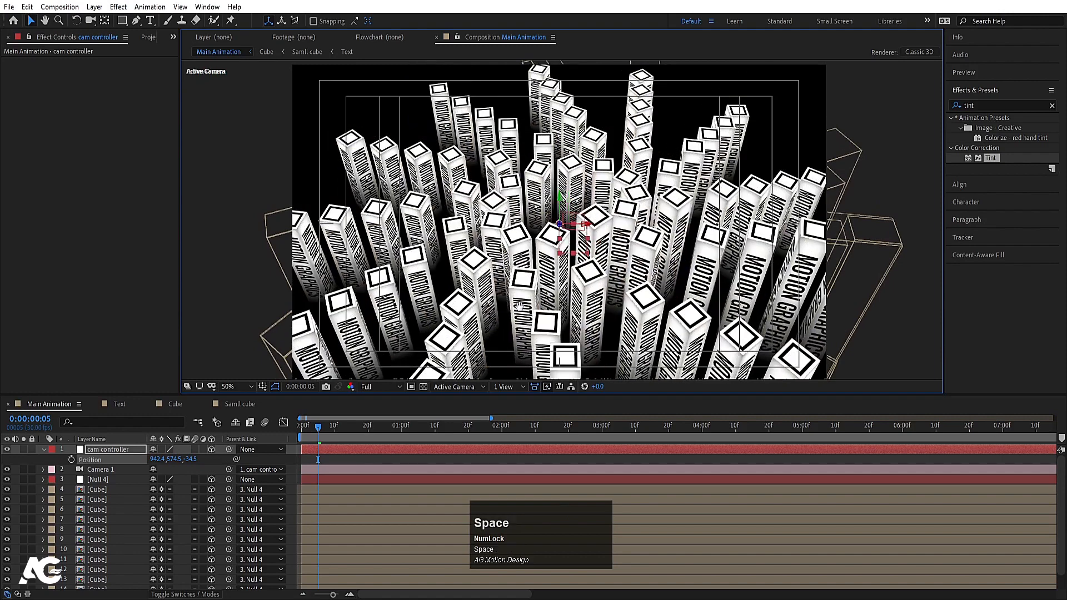
pyautogui.press('space')
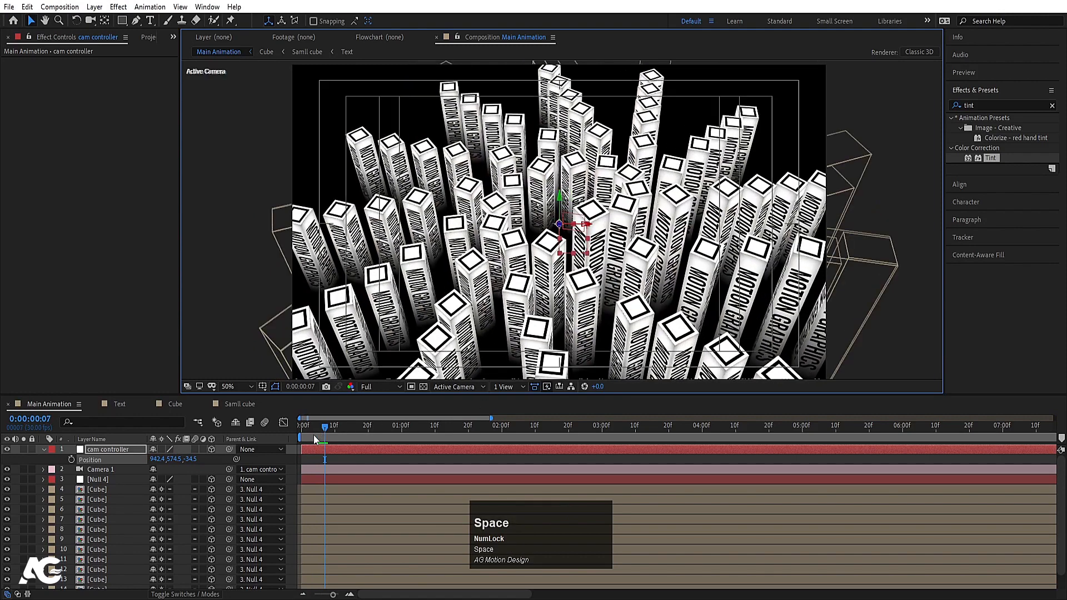
# Reveal the camera options of Camera 1 and turn Depth of Field on
pyautogui.click(90, 464)
pyautogui.click(94, 468)
pyautogui.press('a')
pyautogui.press('a')
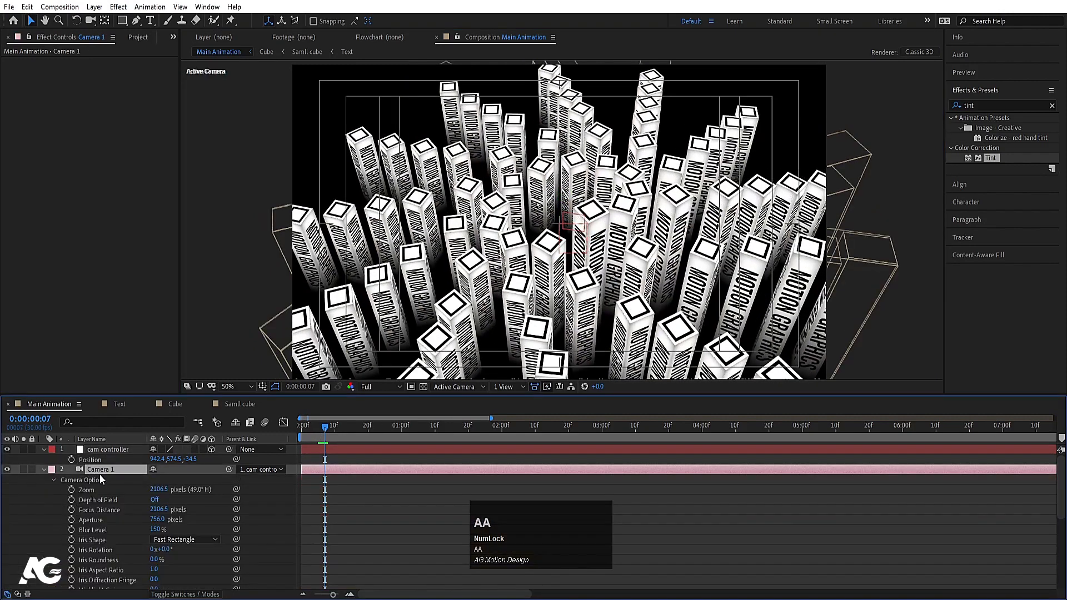
pyautogui.click(154, 499)
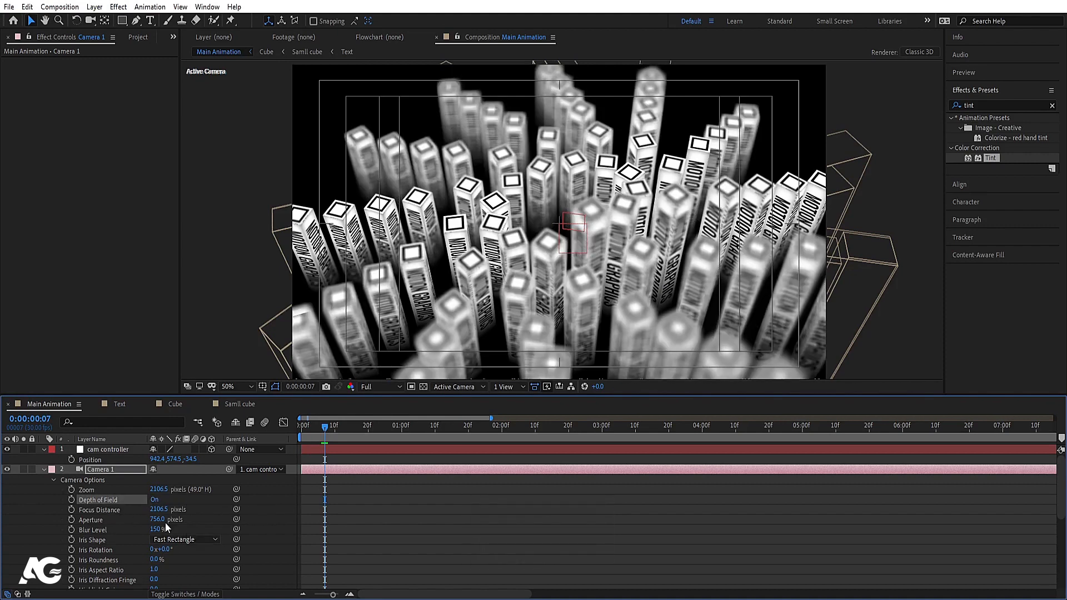
# Set Camera 1's focus distance to 1800 pixels and its aperture to 400 pixels
pyautogui.click(154, 511)
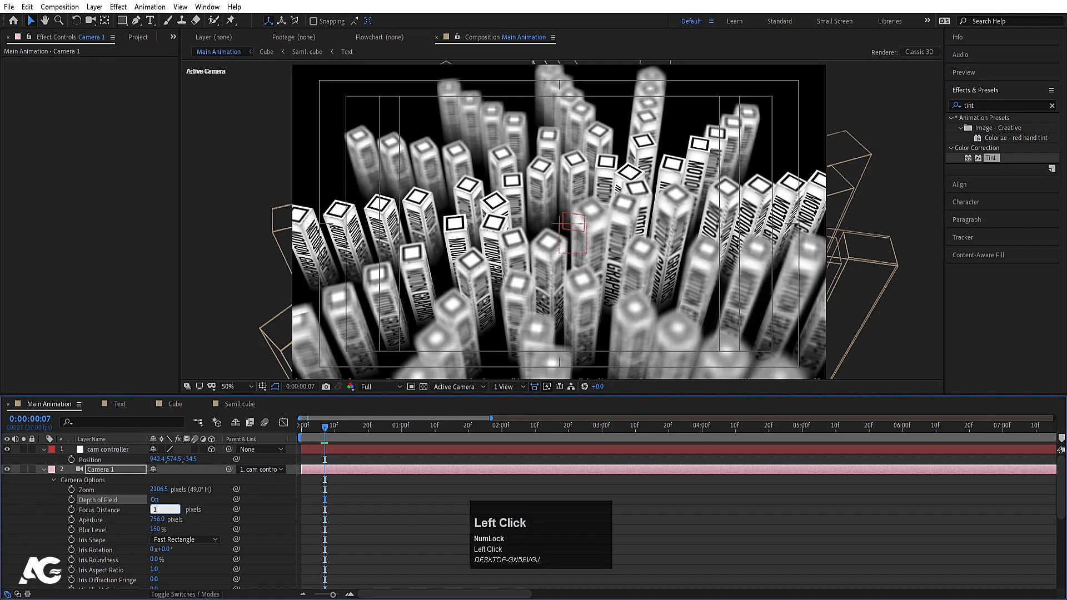
pyautogui.write('1800')
pyautogui.press('Return')
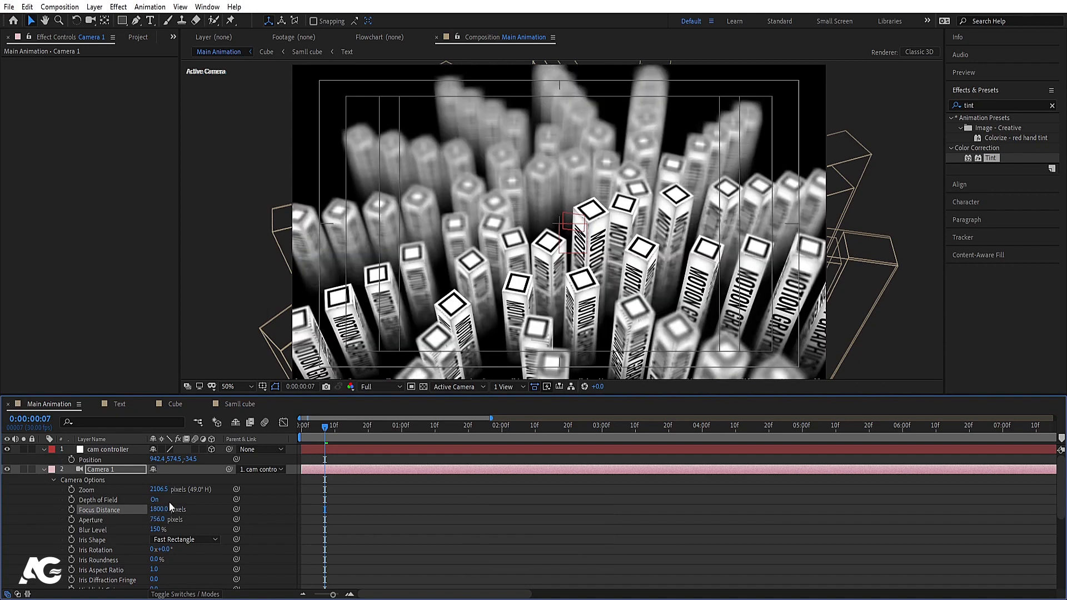
pyautogui.click(160, 520)
pyautogui.click(161, 519)
pyautogui.press('Return')
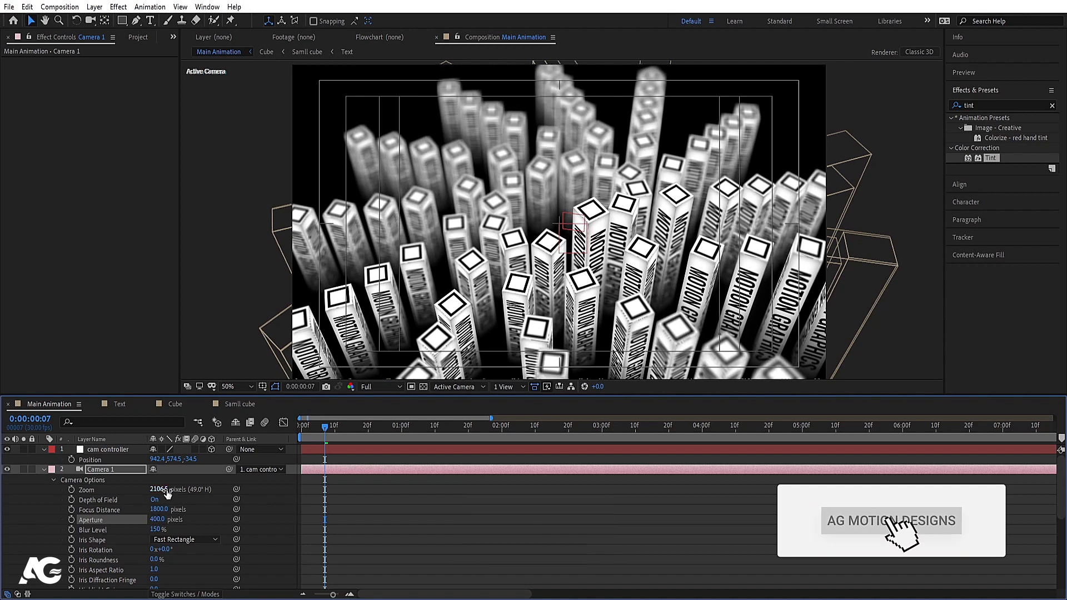
# Set Camera 1's focus distance to 1900 pixels and check the blur at several times up to 0:00:01:29
pyautogui.click(167, 509)
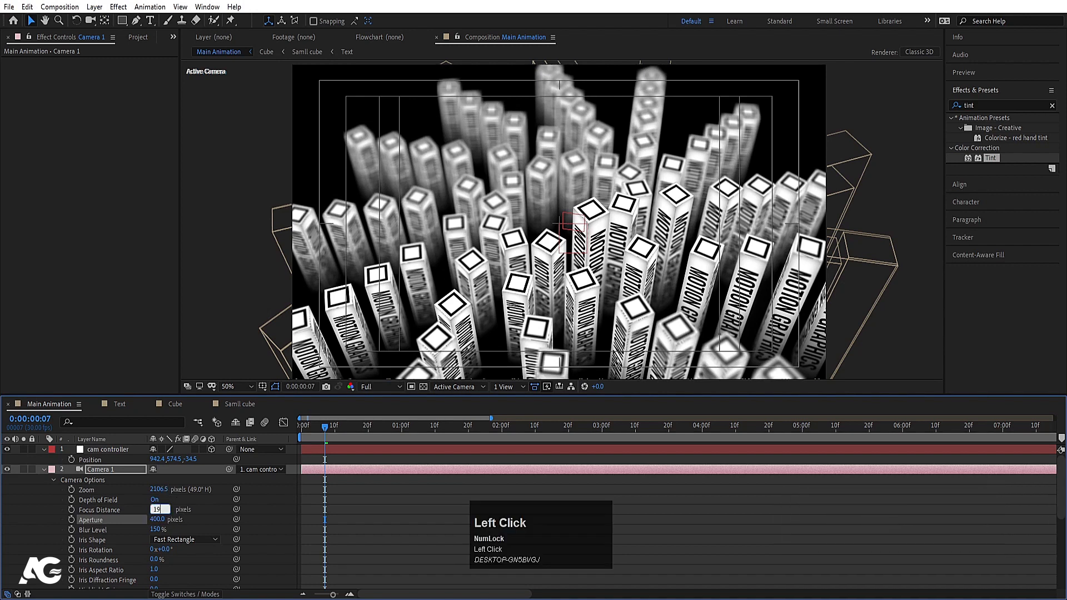
pyautogui.write('1900')
pyautogui.press('Return')
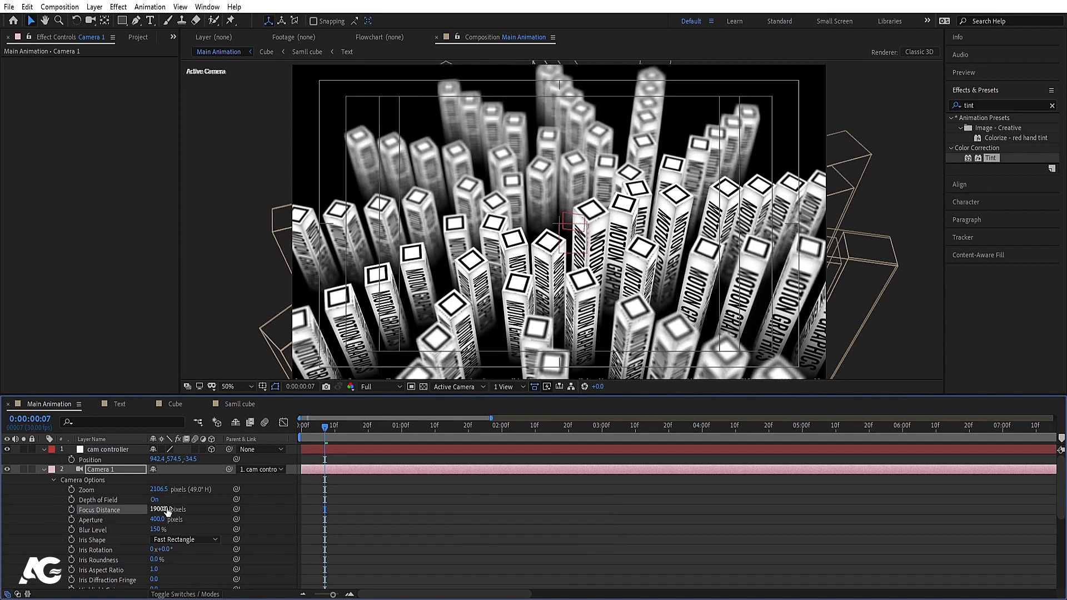
pyautogui.click(375, 428)
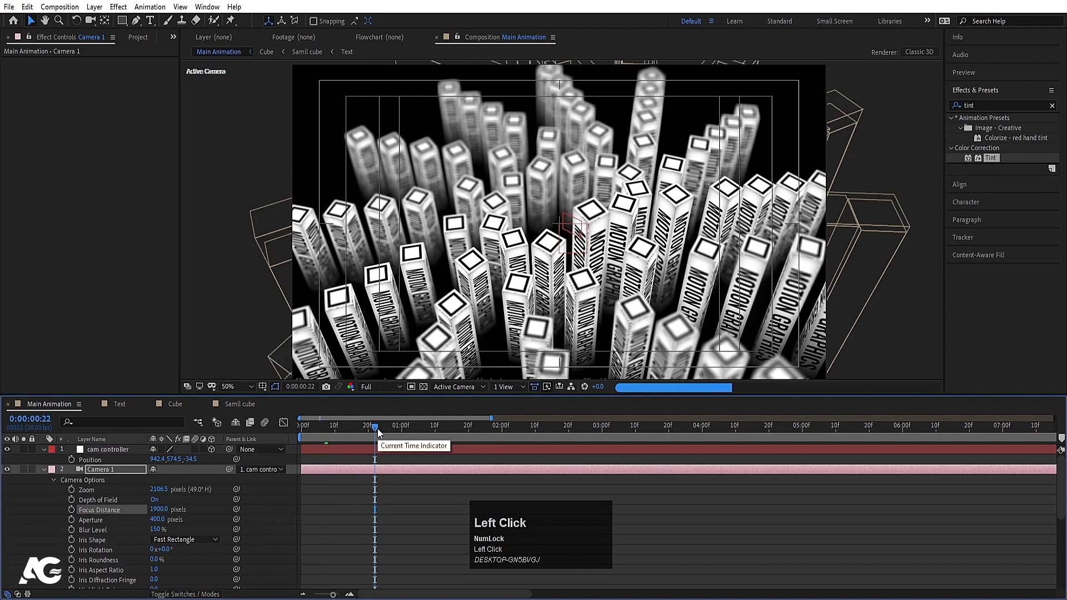
pyautogui.click(408, 425)
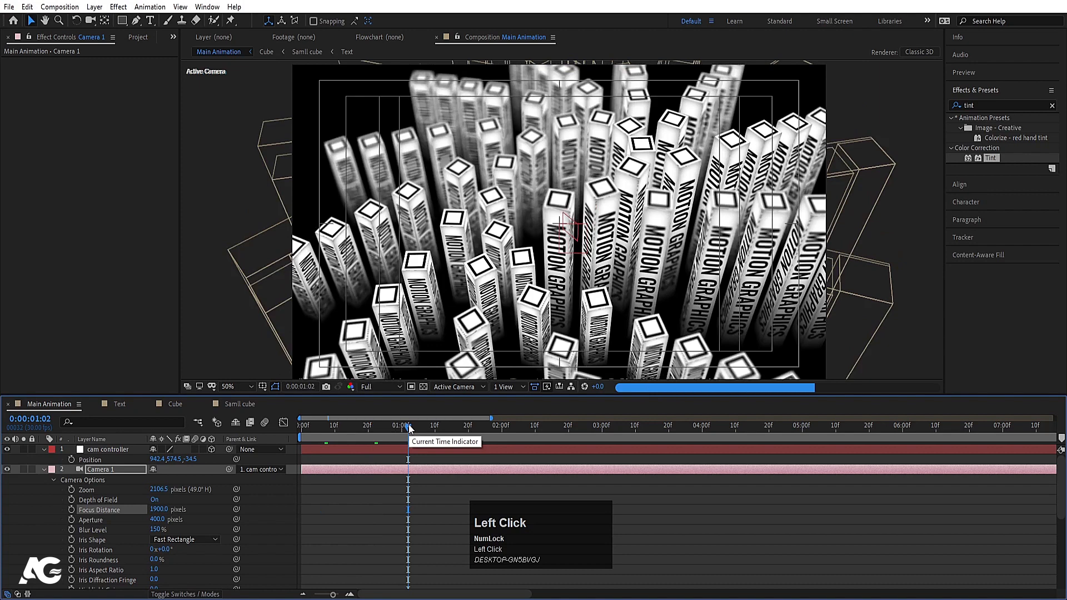
pyautogui.click(431, 427)
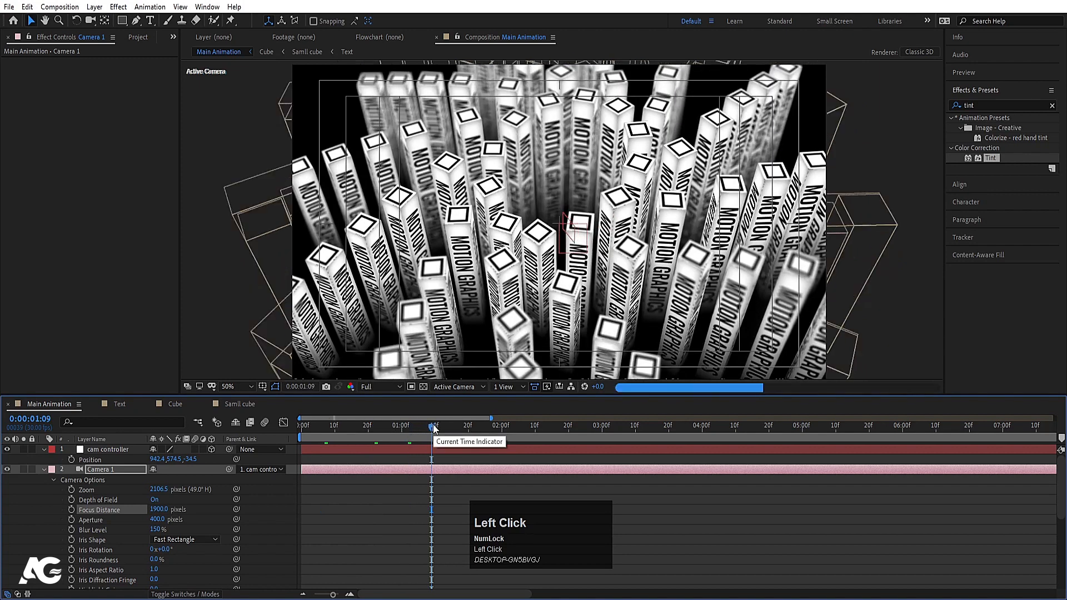
pyautogui.click(482, 427)
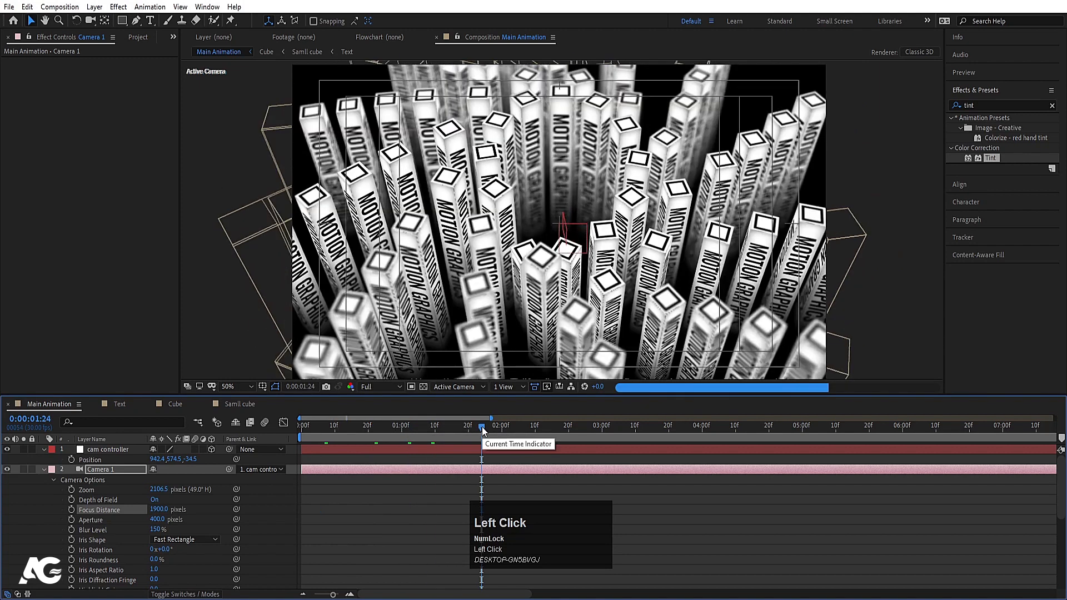
pyautogui.click(499, 427)
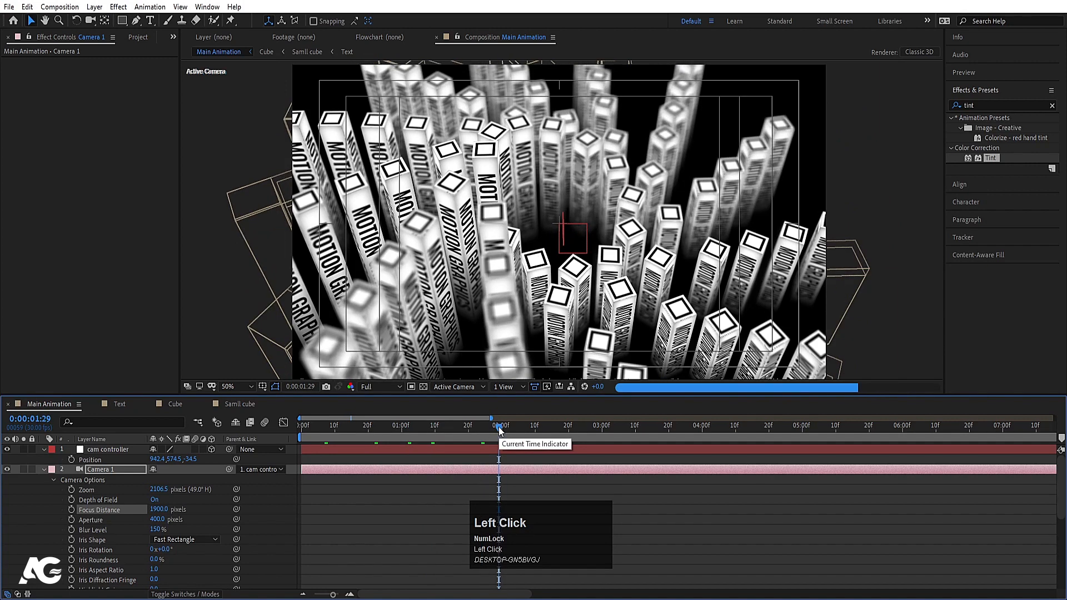
# Set Camera 1's focus distance to 2000 pixels, after trying a shorter distance
pyautogui.click(151, 509)
pyautogui.write('1')
pyautogui.press('Return')
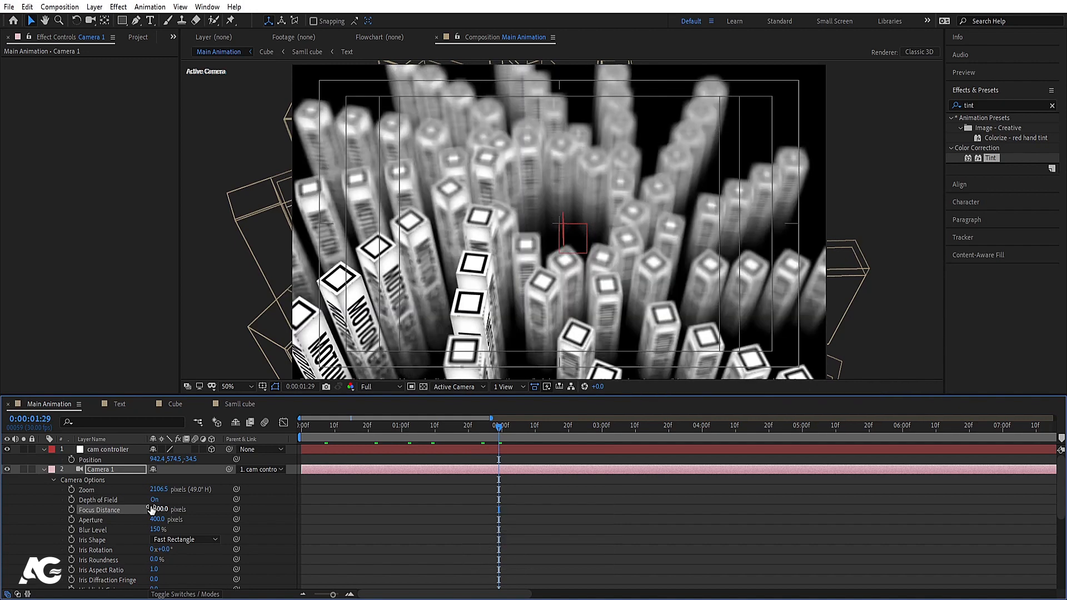
pyautogui.click(152, 510)
pyautogui.write('2000')
pyautogui.press('Return')
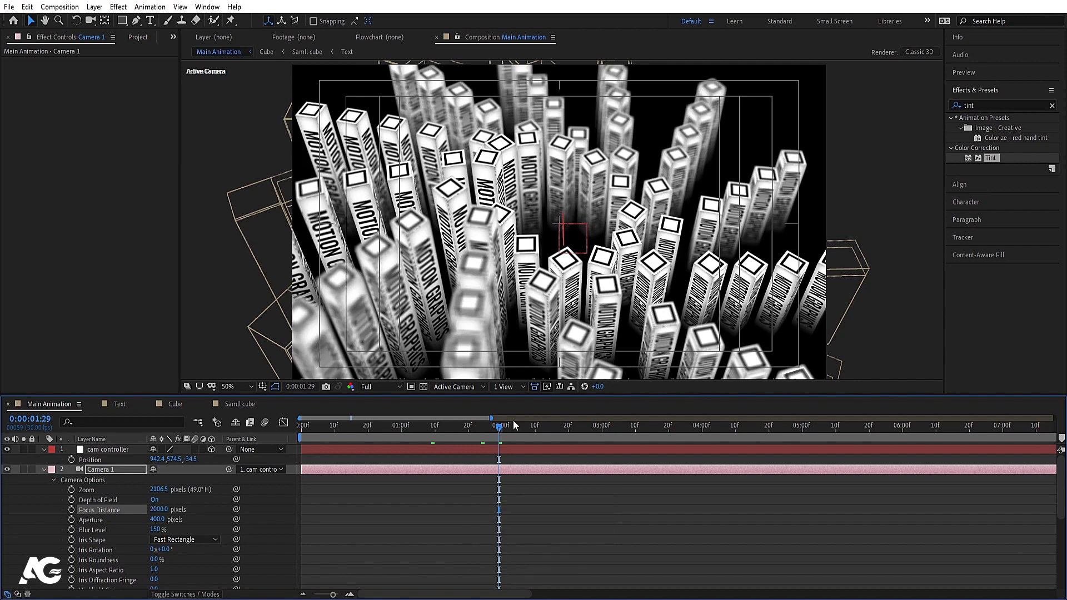
# Lower Camera 1's blur level to 100% and set its aperture to 400 pixels, after trying 200 pixels
pyautogui.click(156, 529)
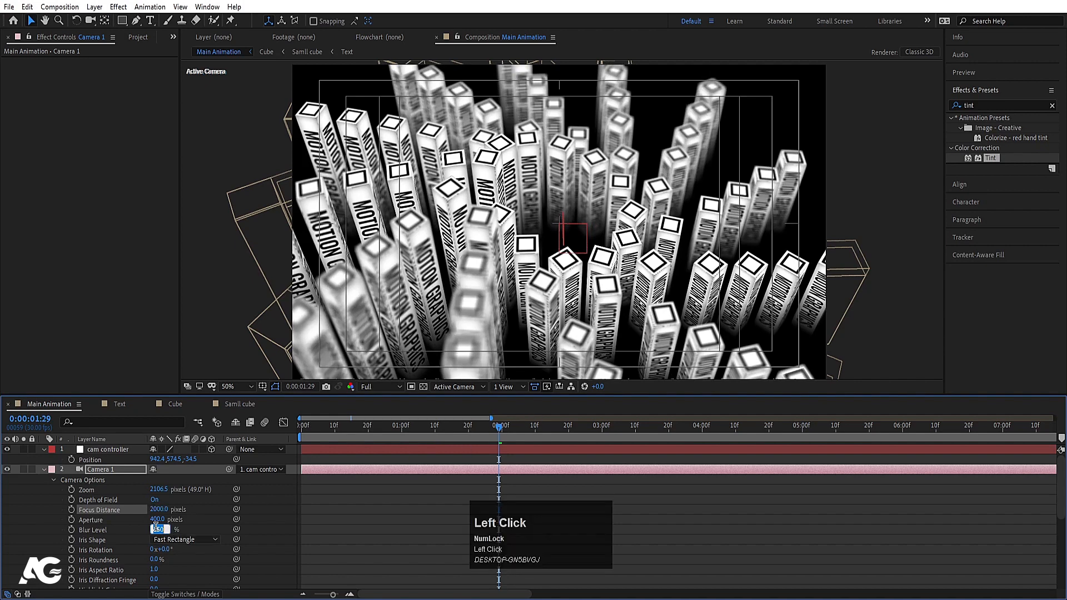
pyautogui.press('Return')
pyautogui.click(159, 520)
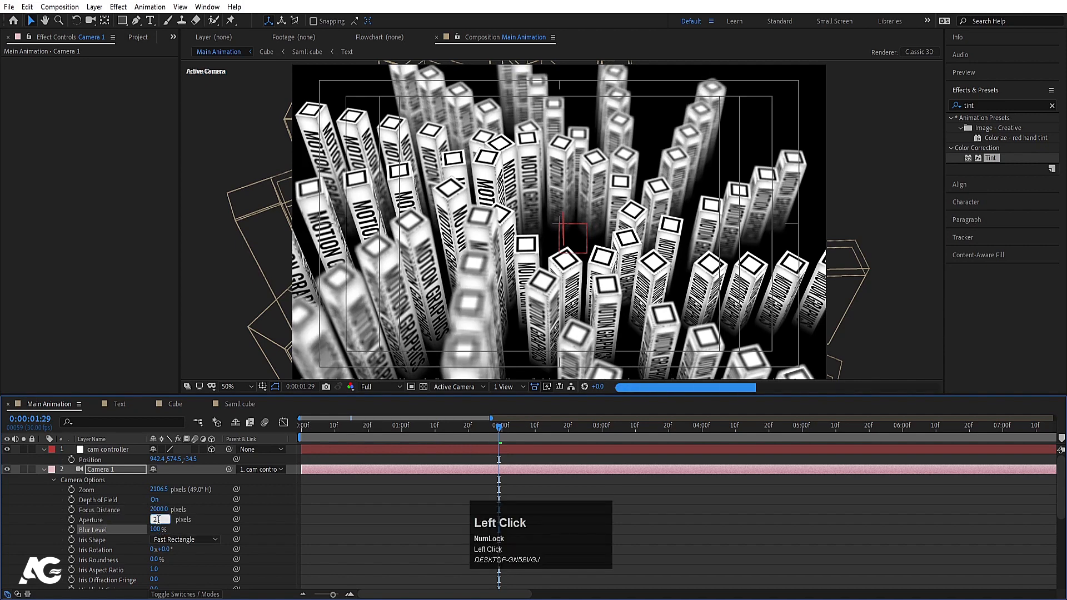
pyautogui.write('200')
pyautogui.press('Return')
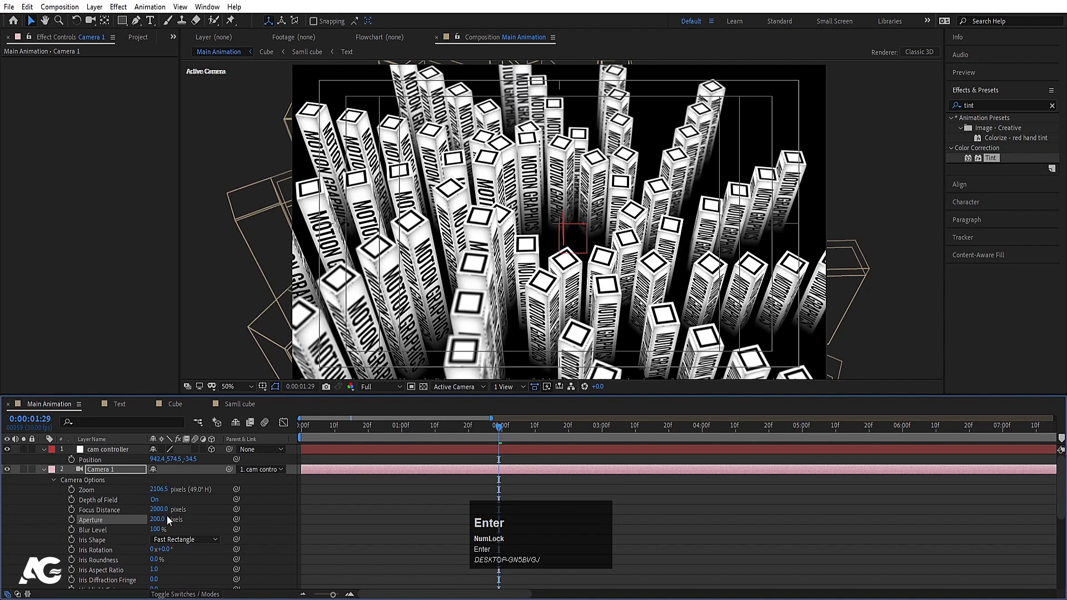
pyautogui.click(155, 519)
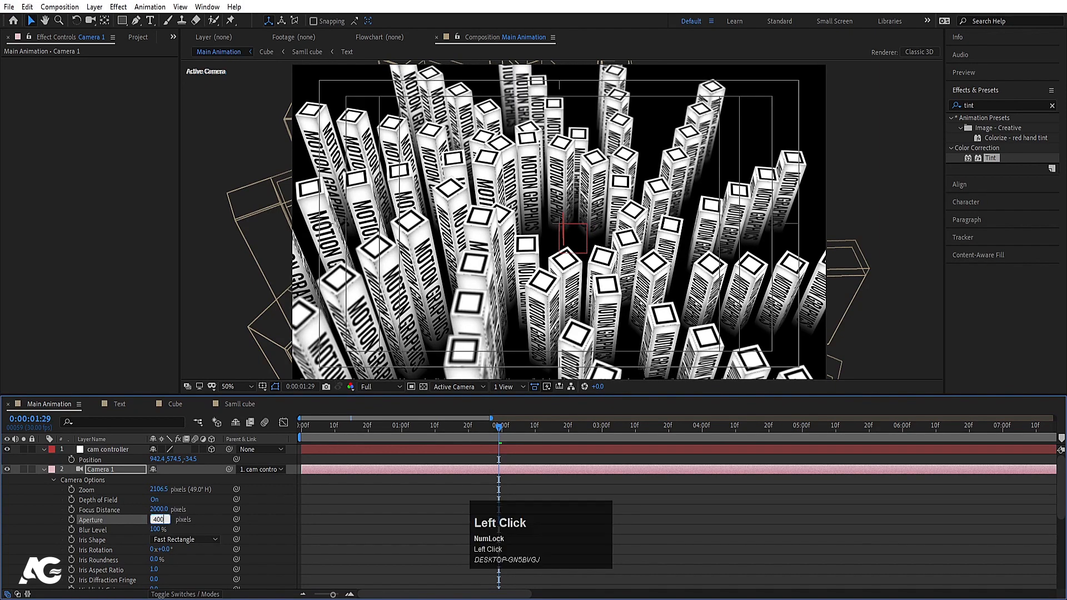
pyautogui.write('400')
pyautogui.press('Return')
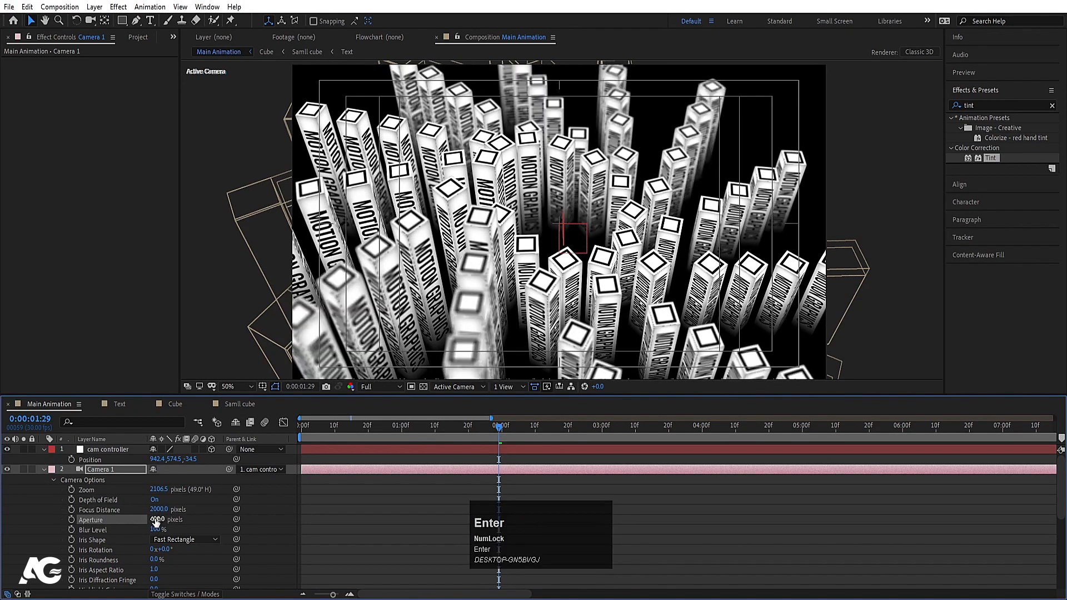
# Set the preview resolution to Quarter and play back Main Animation from the first frame
pyautogui.click(410, 504)
pyautogui.moveTo(478, 429); pyautogui.dragTo(263, 439)
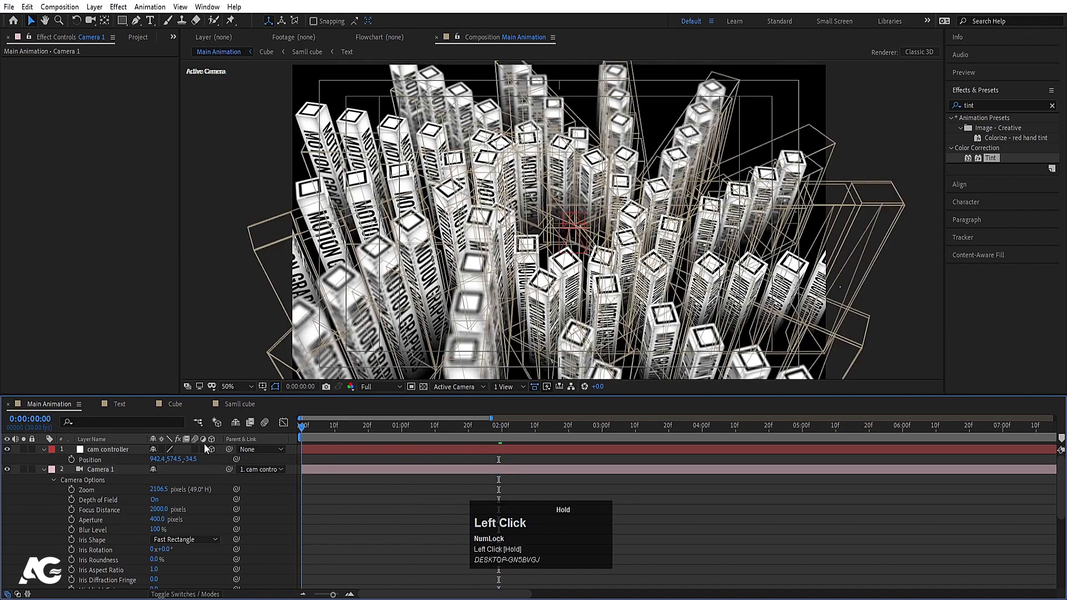
pyautogui.click(375, 388)
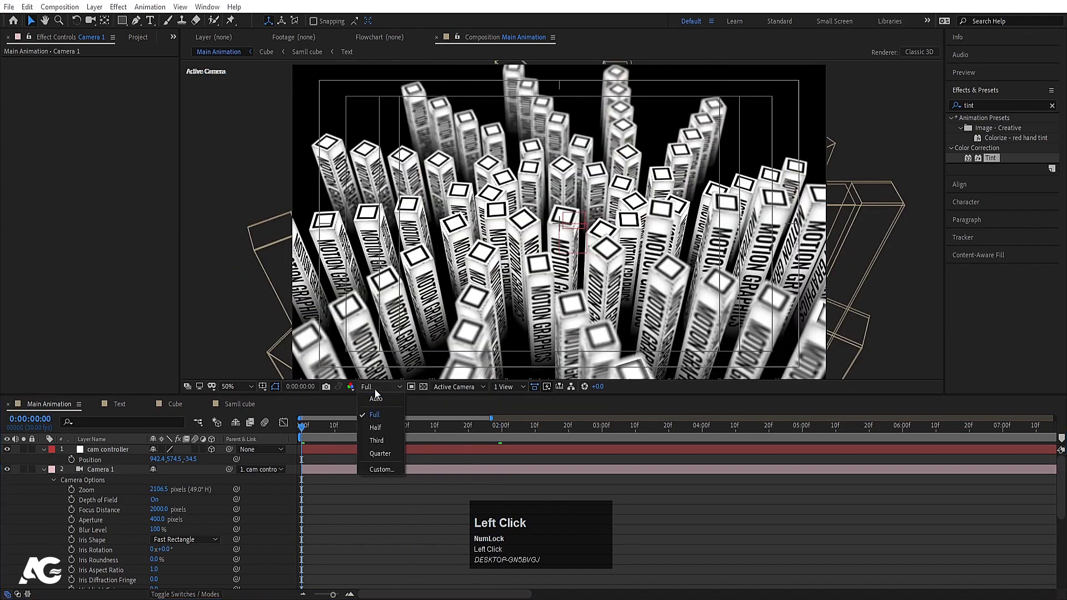
pyautogui.click(381, 454)
pyautogui.press('space')
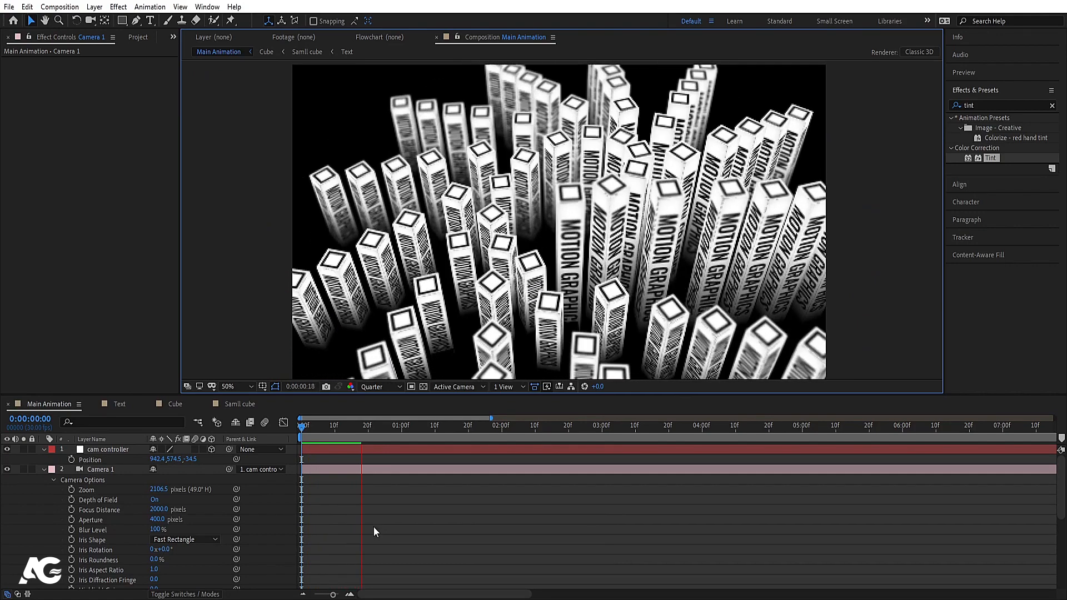
pyautogui.press('space')
pyautogui.click(315, 424)
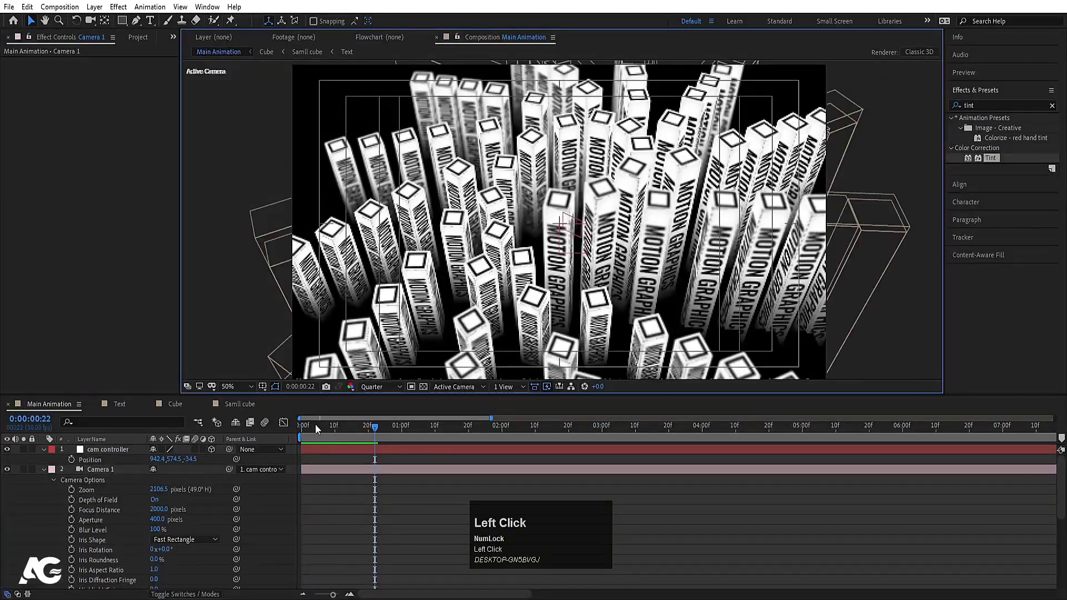
pyautogui.press('space')
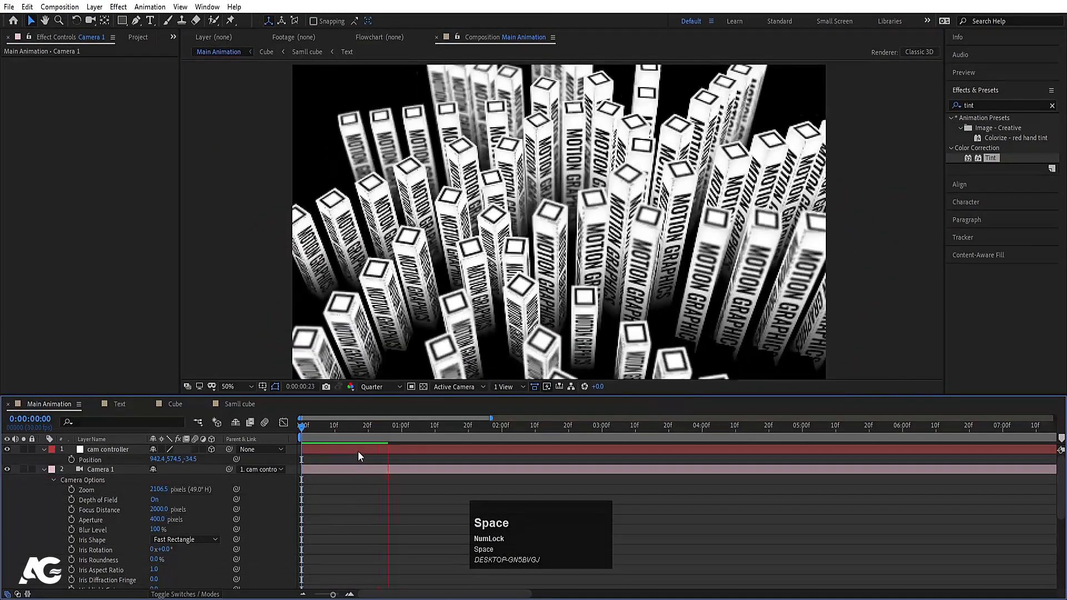
pyautogui.press('space')
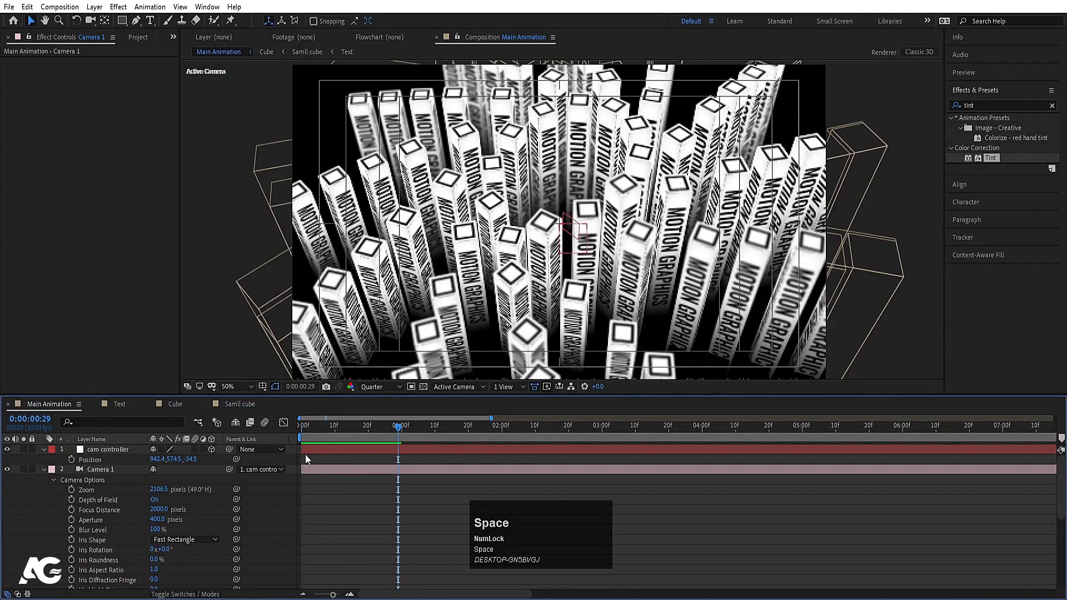
# Collapse the layer properties in Main Animation and open the Cube composition
pyautogui.press('u')
pyautogui.press('u')
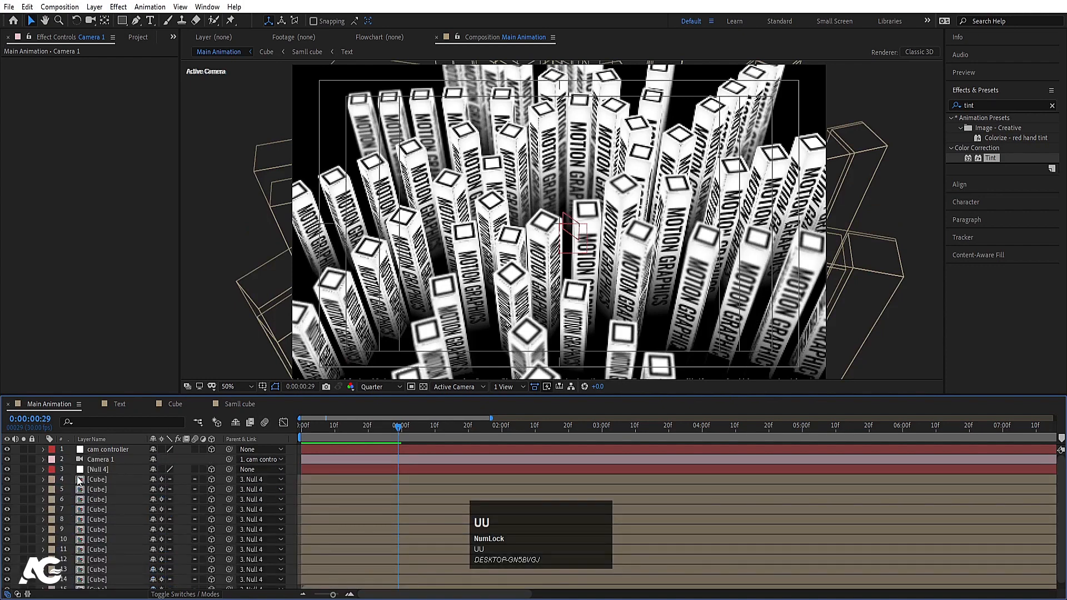
pyautogui.click(175, 407)
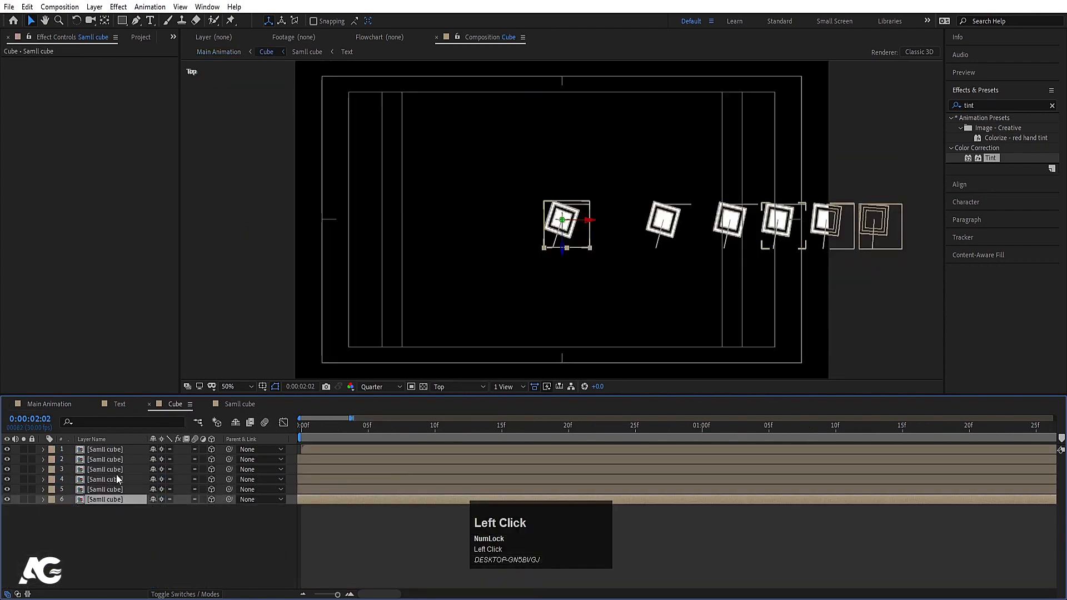
# In the Samll cube composition, apply a Tint effect to Text layer 9 and swap its black and white colors
pyautogui.doubleClick(101, 500)
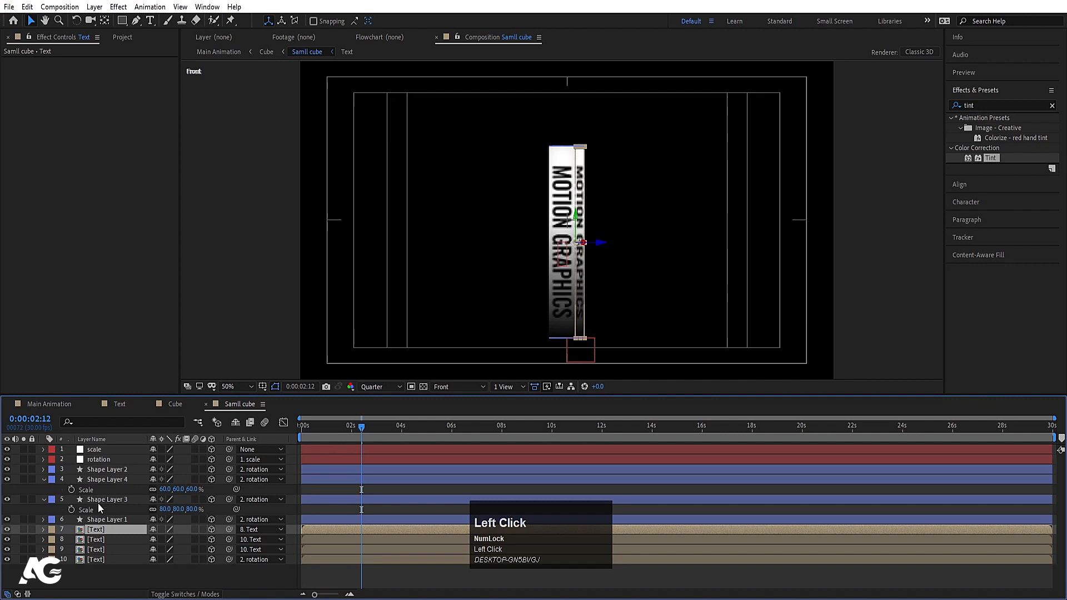
pyautogui.click(99, 551)
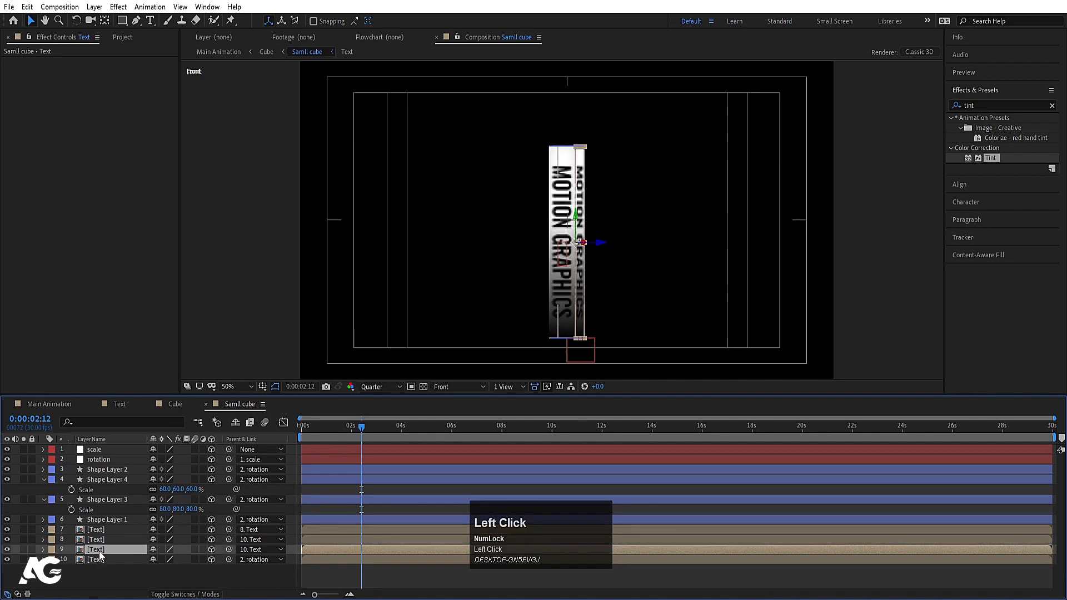
pyautogui.doubleClick(988, 158)
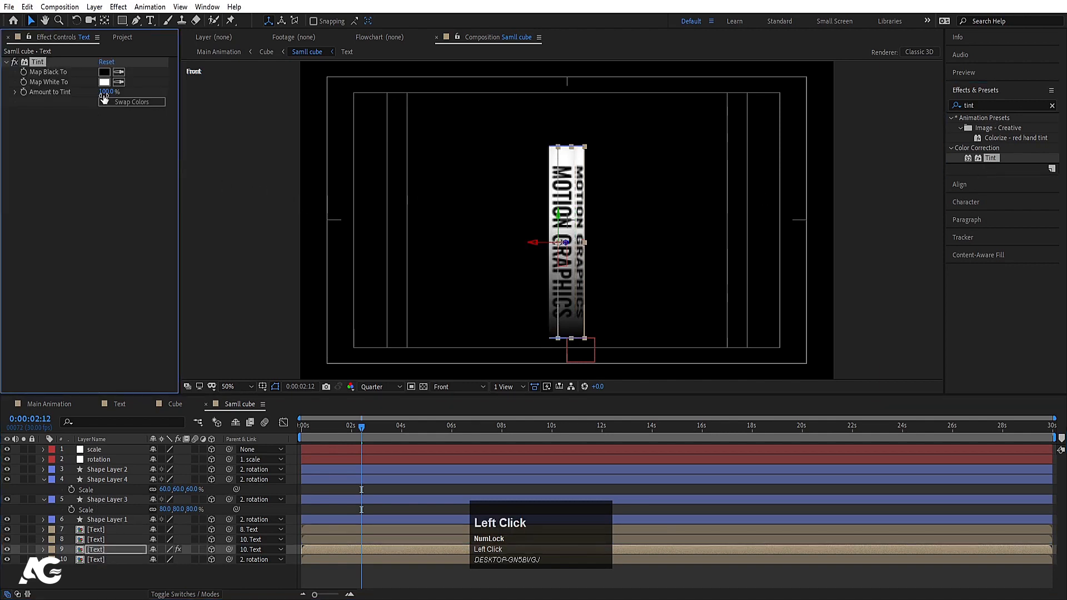
pyautogui.click(107, 102)
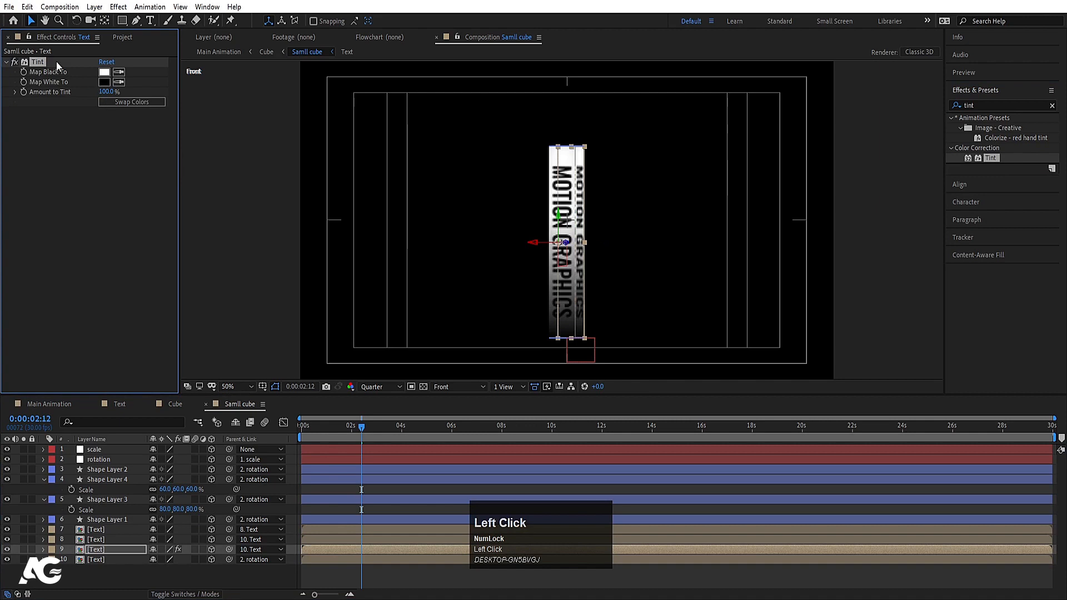
# Paste the color-swapped Tint effect onto Text layer 7 and play back the Samll cube composition
pyautogui.click(99, 529)
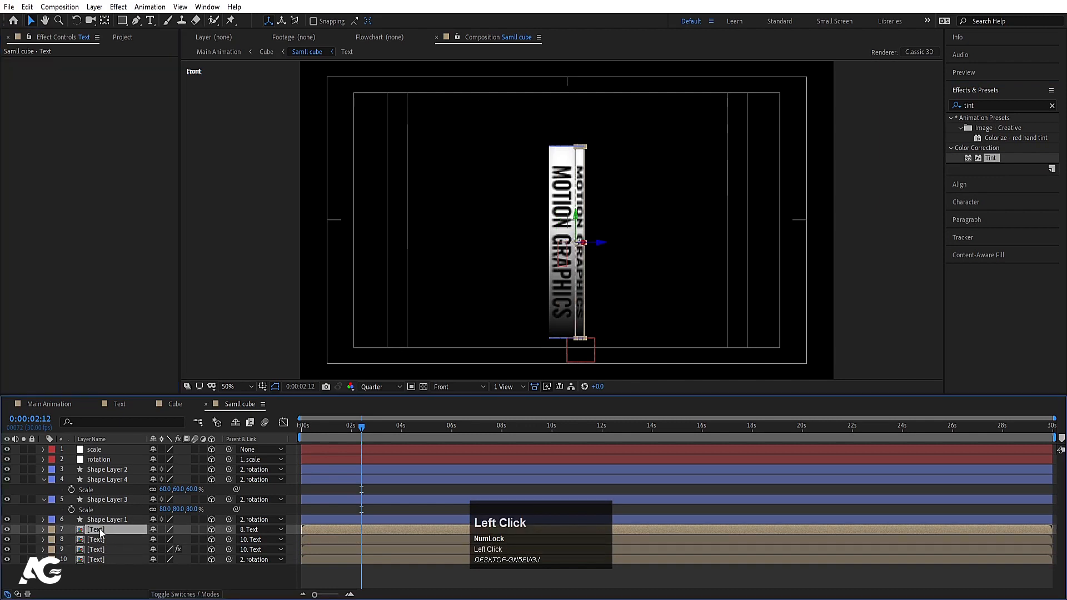
pyautogui.hotkey('ctrl', 'v')
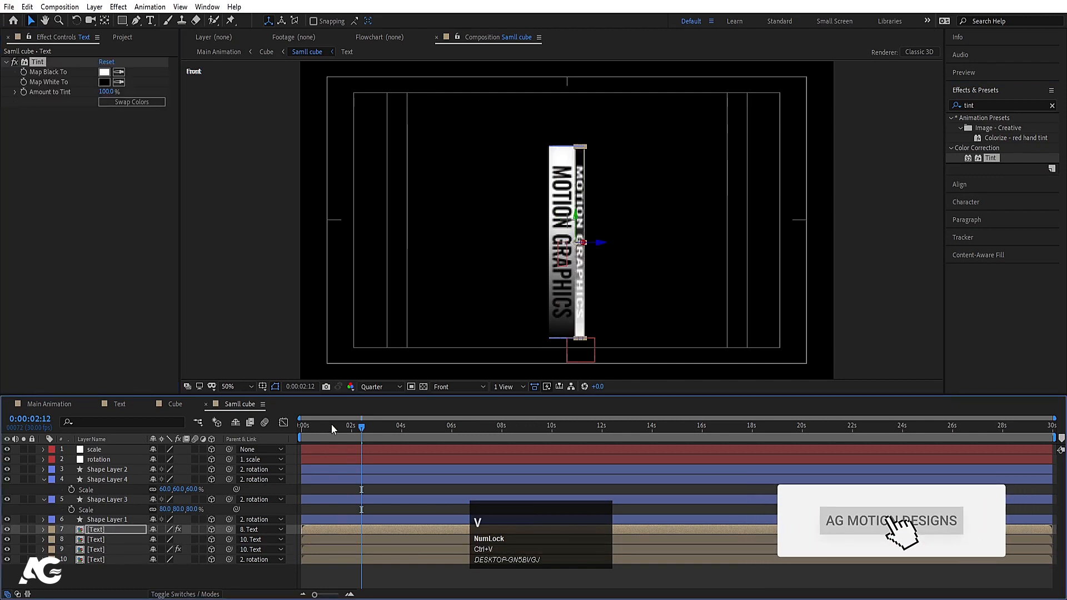
pyautogui.moveTo(331, 424); pyautogui.dragTo(269, 415)
pyautogui.press('space')
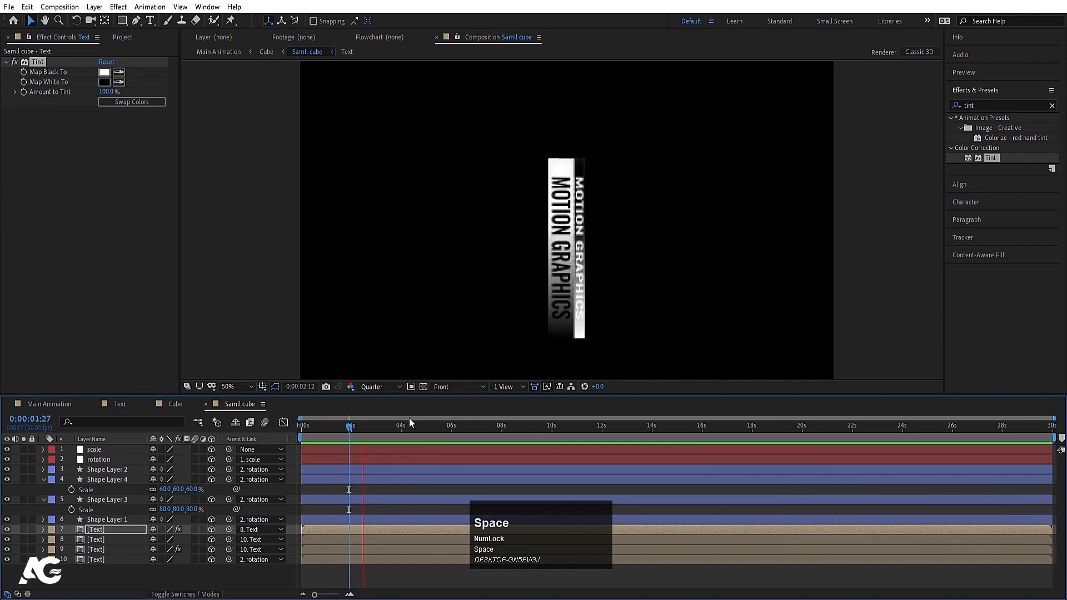
# Preview Main Animation with Tint on Text layers 7 and 9 of the cube
pyautogui.click(47, 403)
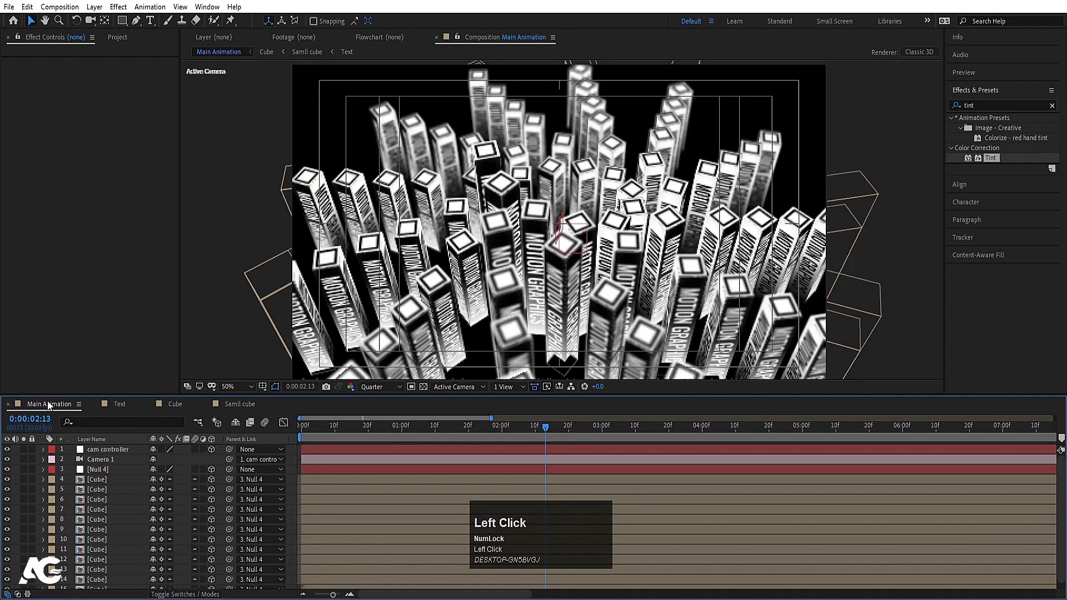
pyautogui.press('space')
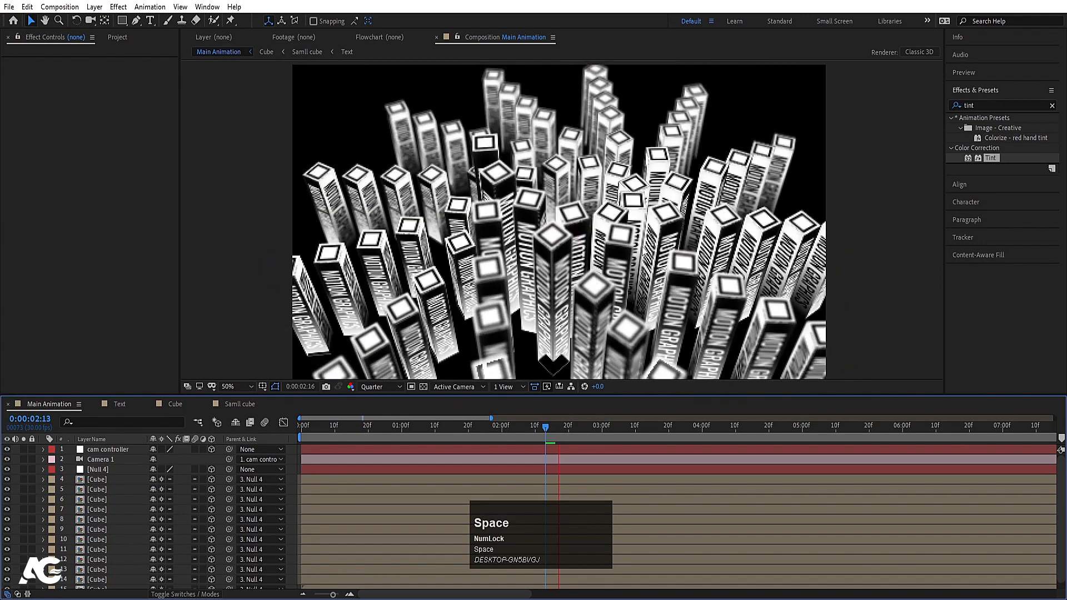
pyautogui.press('space')
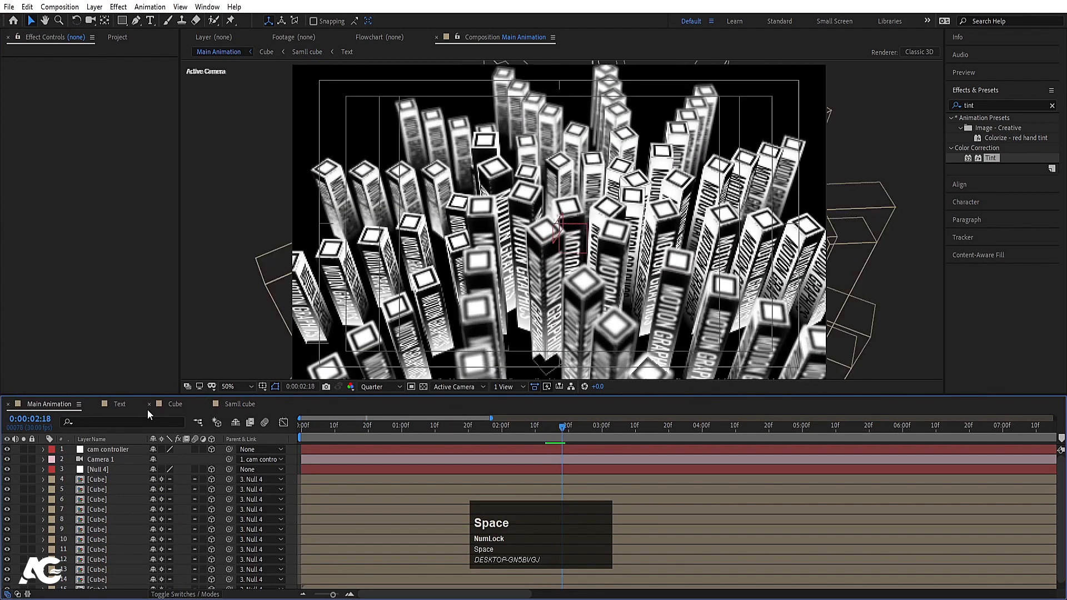
# Return to the Samll cube composition and cut the Tint effect from Text layer 7
pyautogui.click(123, 404)
pyautogui.click(172, 402)
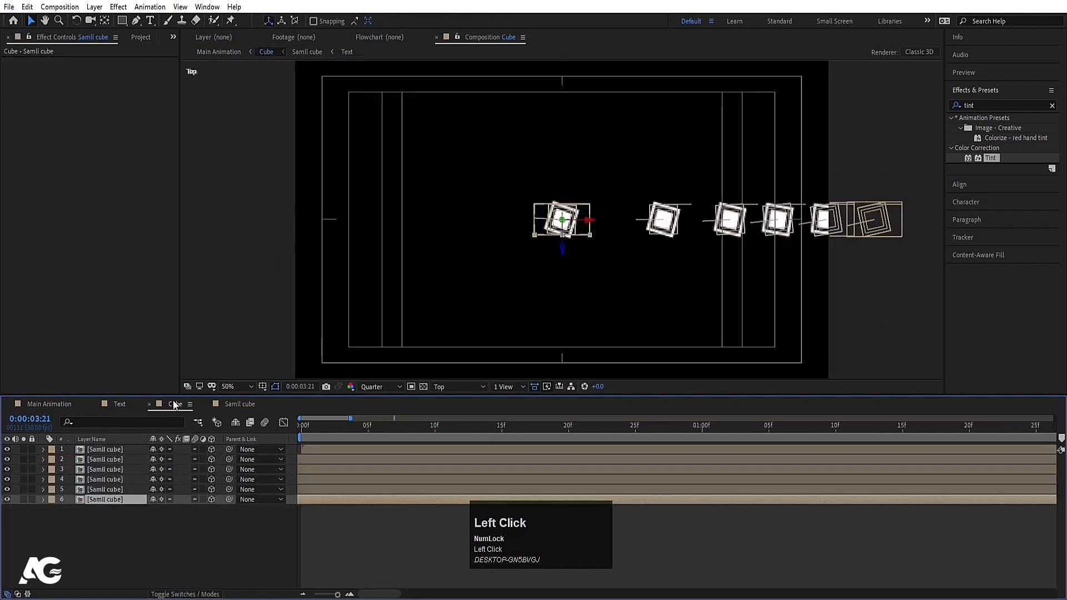
pyautogui.click(244, 405)
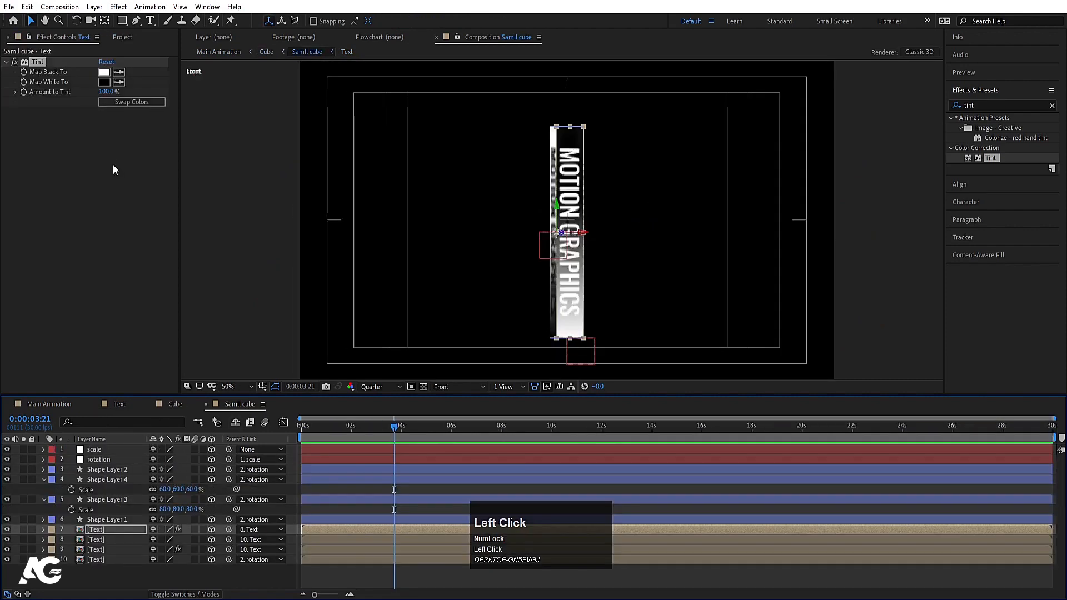
pyautogui.click(38, 61)
pyautogui.hotkey('ctrl', 'x')
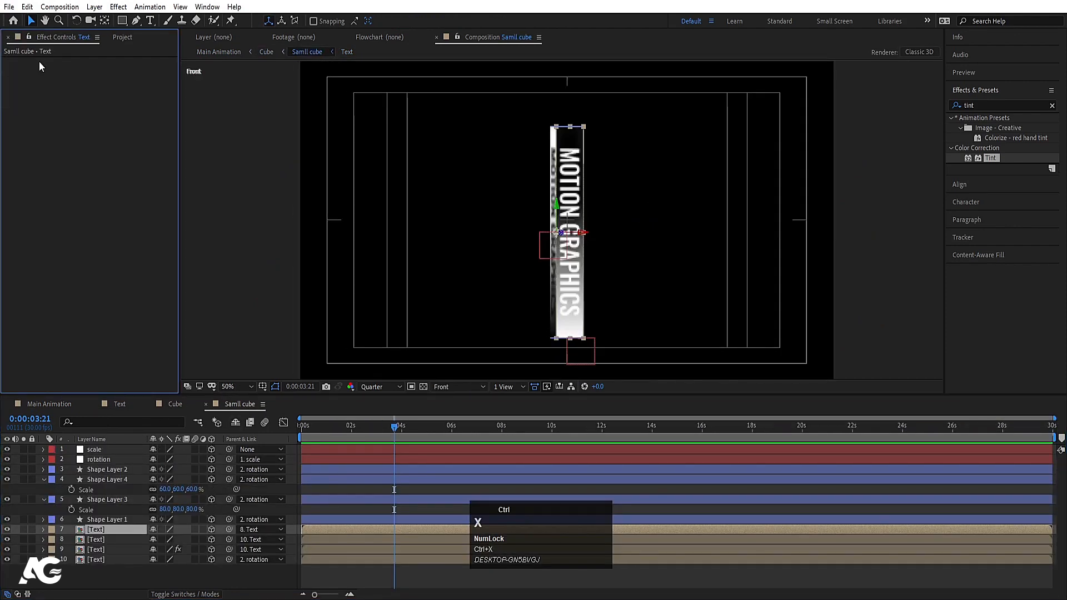
# Try the color-swapped Tint on Text layer 10 with the playhead at 0:00:02:15, and cut the effect off again
pyautogui.moveTo(370, 425)
pyautogui.mouseDown()
pyautogui.moveTo(354, 424)
pyautogui.moveTo(364, 425)
pyautogui.mouseUp()
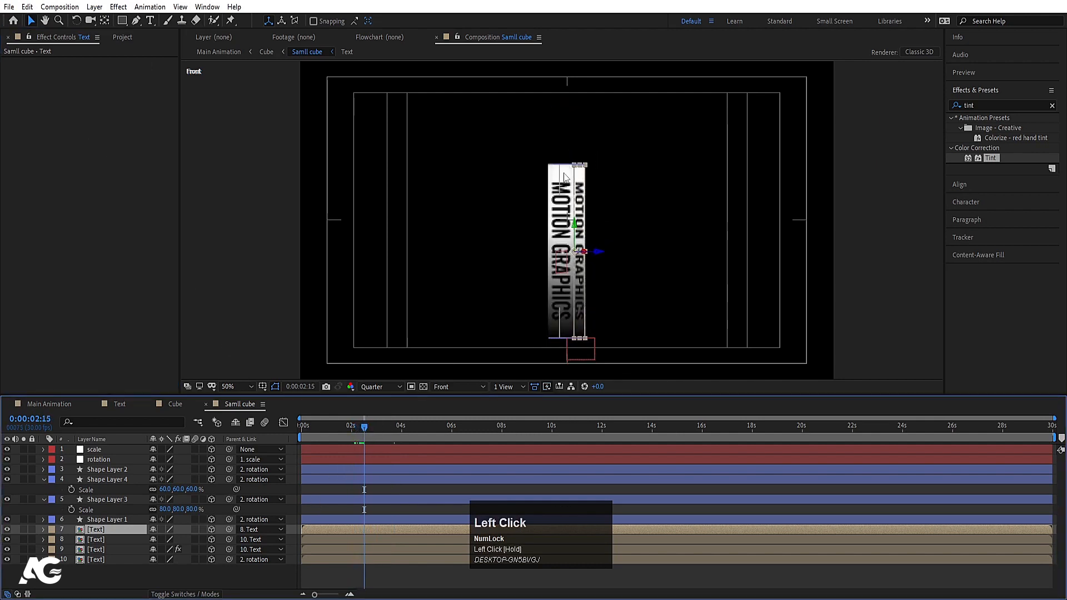
pyautogui.click(106, 559)
pyautogui.hotkey('ctrl', 'v')
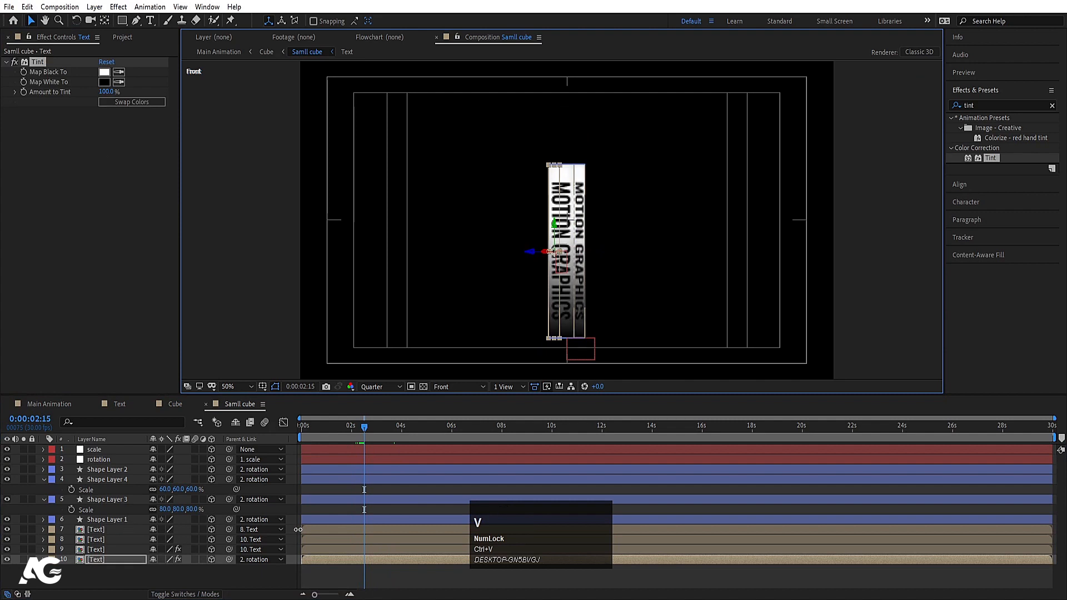
pyautogui.click(113, 99)
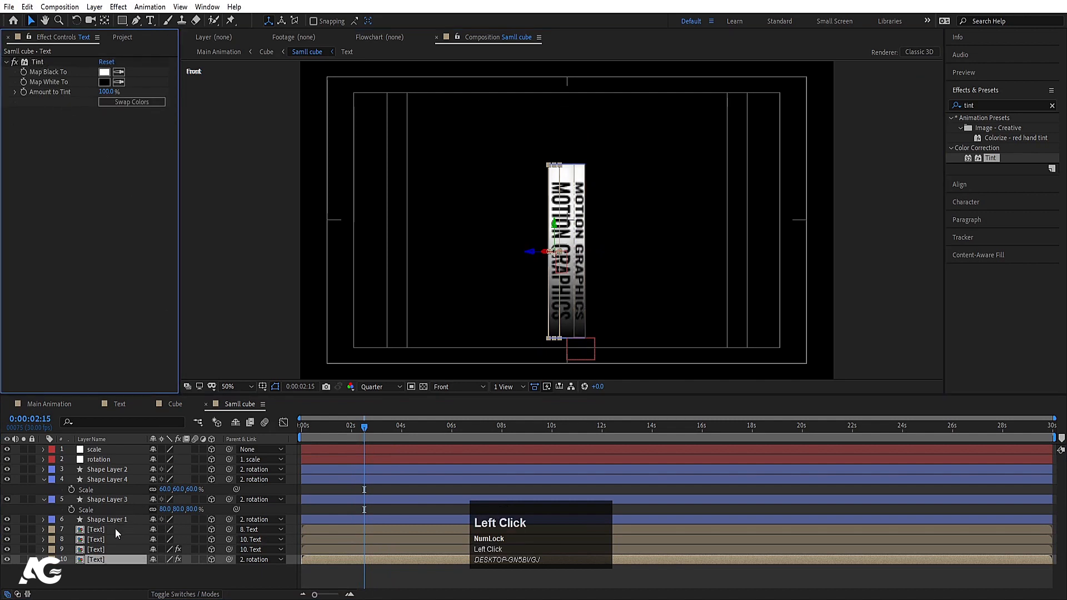
pyautogui.click(38, 61)
pyautogui.hotkey('ctrl', 'x')
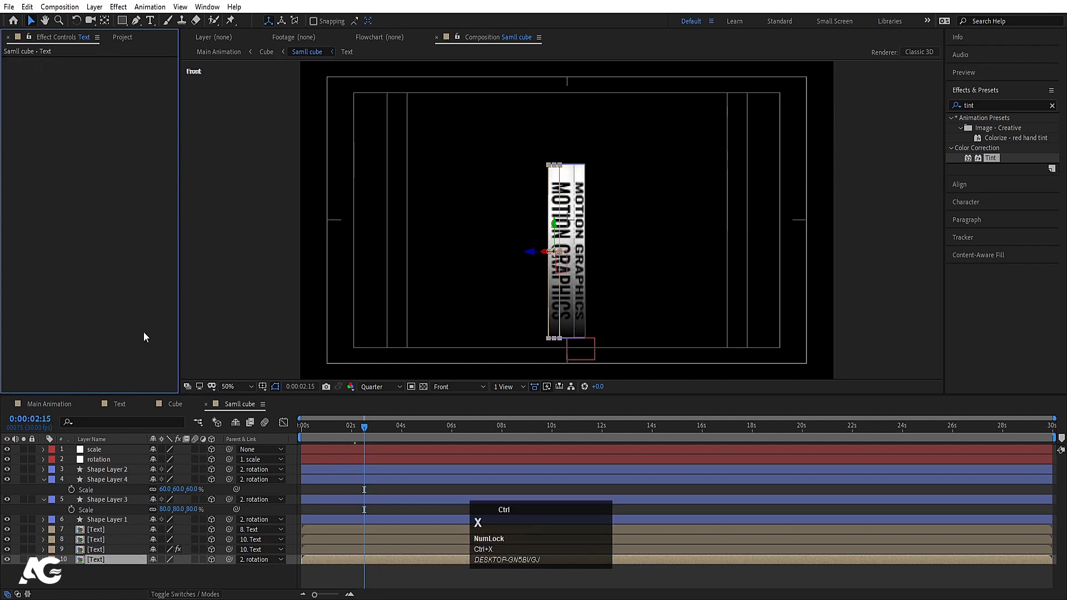
# Identify the faces of Text layers 9 and 8 by toggling their visibility, and paste the color-swapped Tint onto layer 8
pyautogui.click(105, 550)
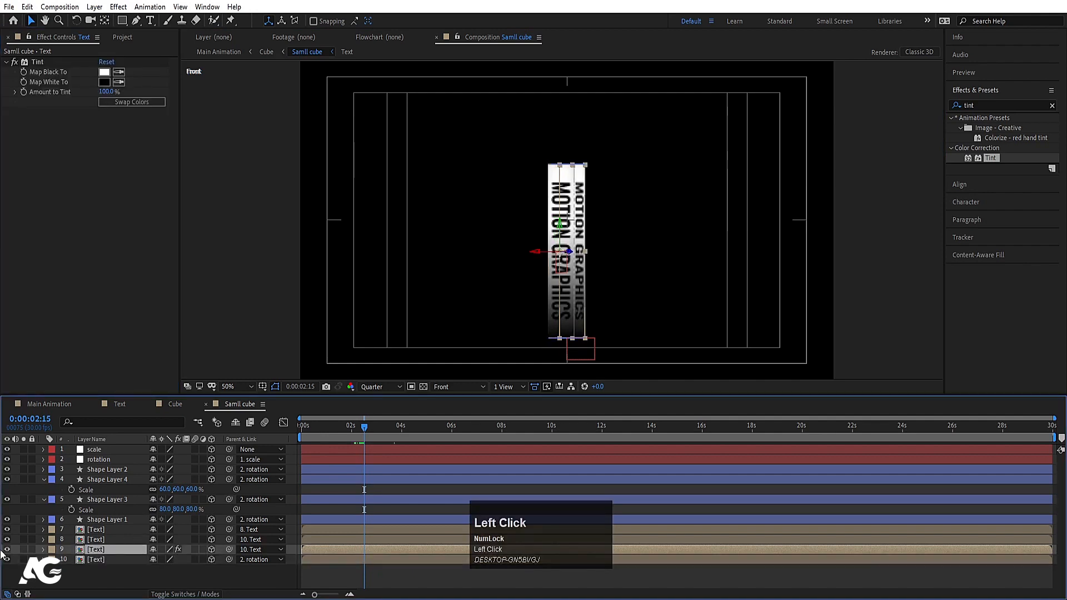
pyautogui.click(7, 549)
pyautogui.click(6, 550)
pyautogui.click(89, 540)
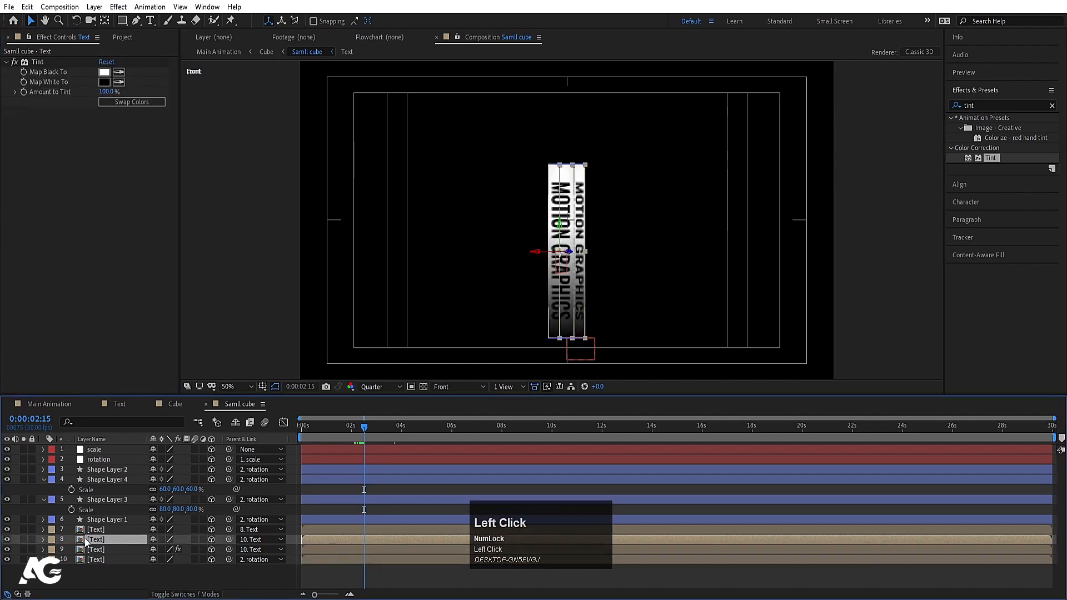
pyautogui.click(9, 536)
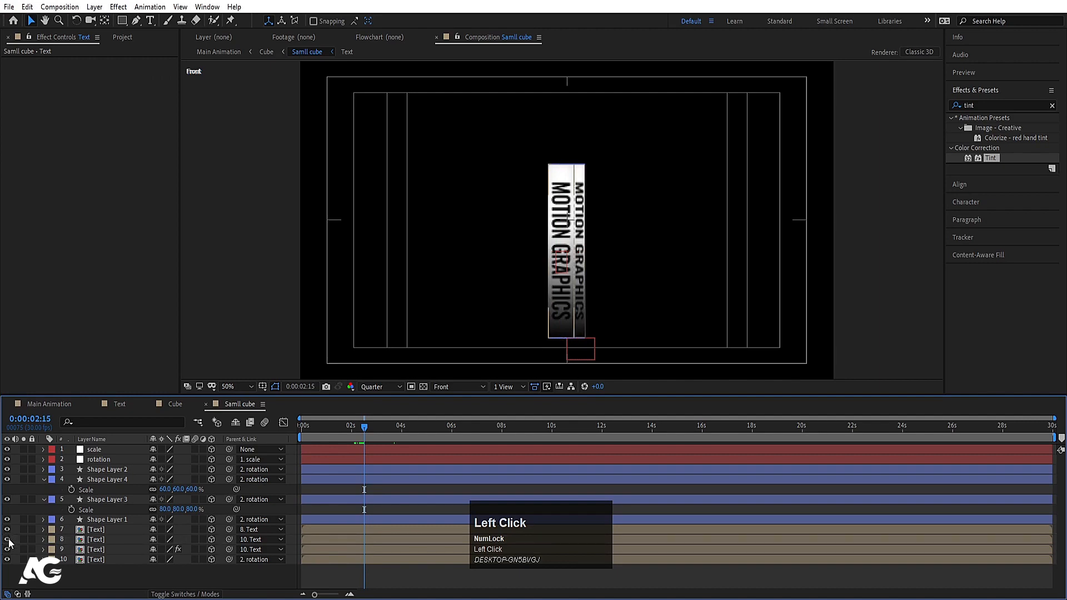
pyautogui.click(6, 539)
pyautogui.click(7, 540)
pyautogui.click(111, 540)
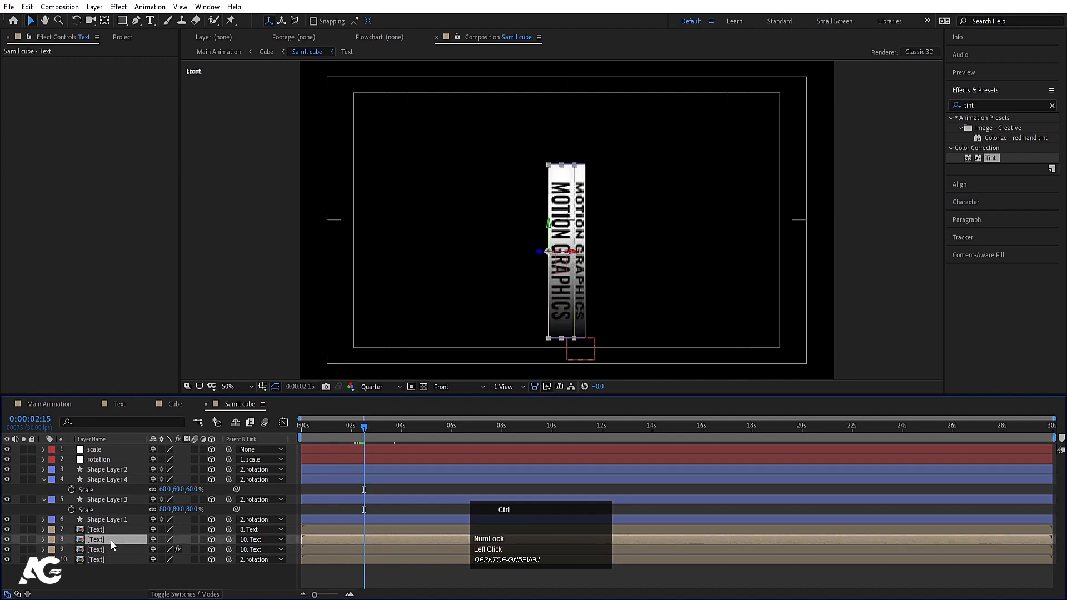
pyautogui.hotkey('ctrl', 'v')
# Play back Main Animation from the first frame with the tinted cube faces and park the playhead at 0:00:00:23
pyautogui.click(61, 404)
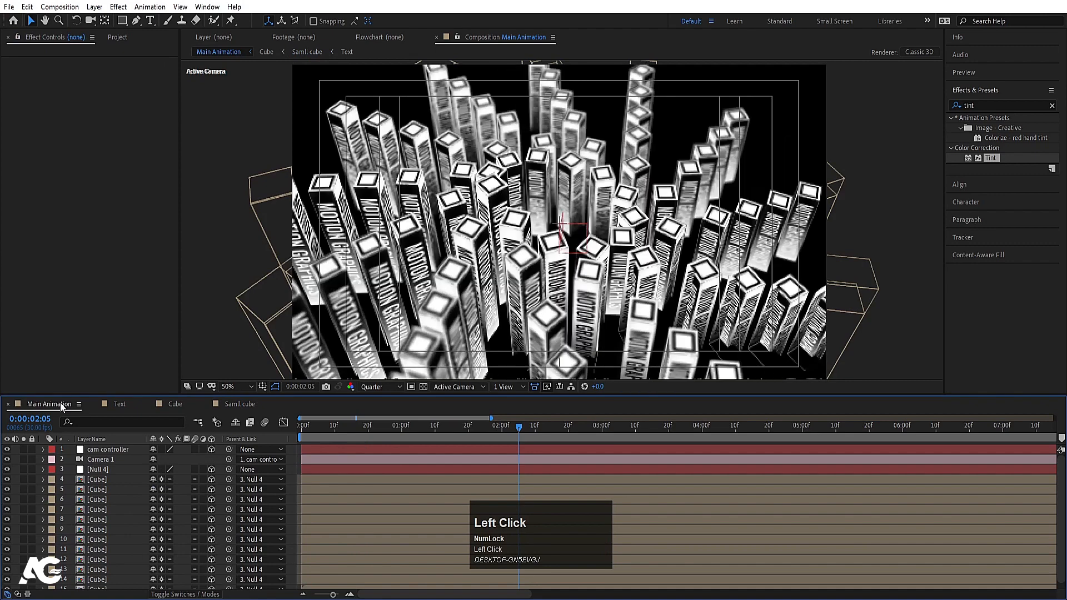
pyautogui.press('space')
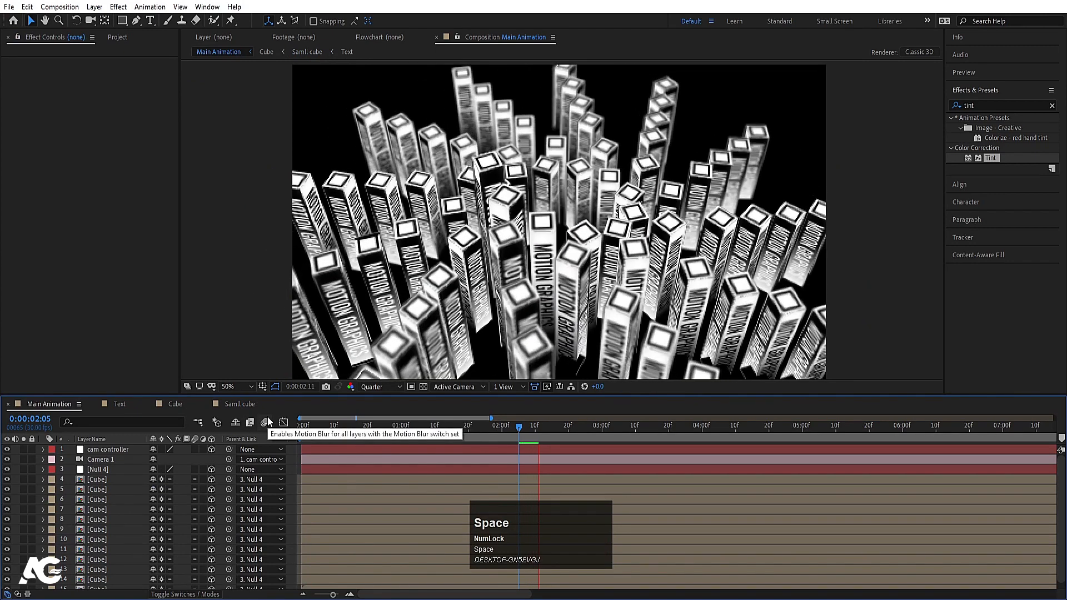
pyautogui.moveTo(435, 425); pyautogui.dragTo(211, 421)
pyautogui.press('space')
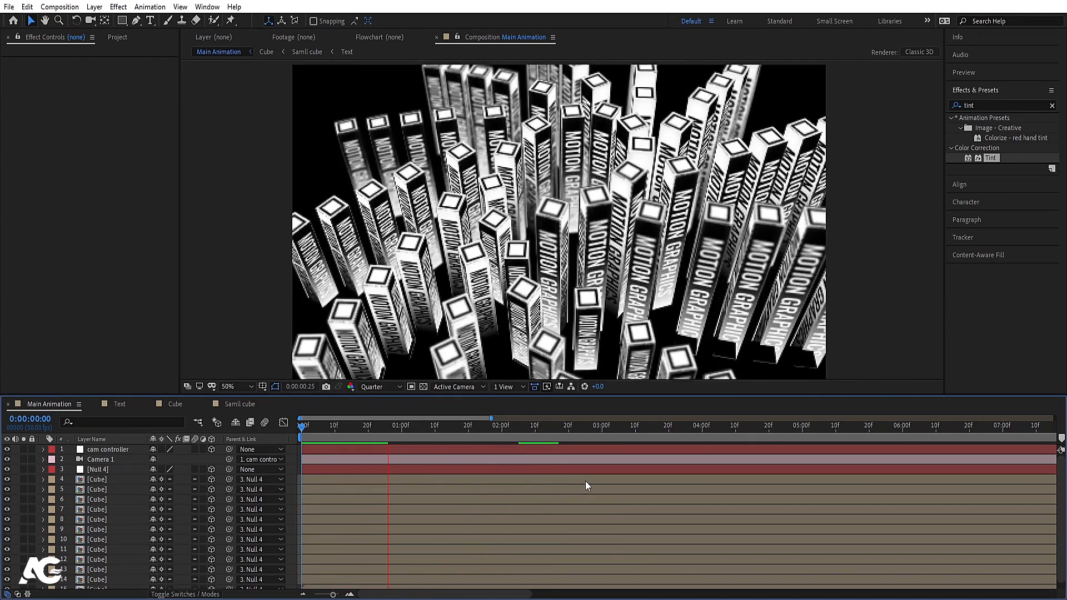
pyautogui.press('space')
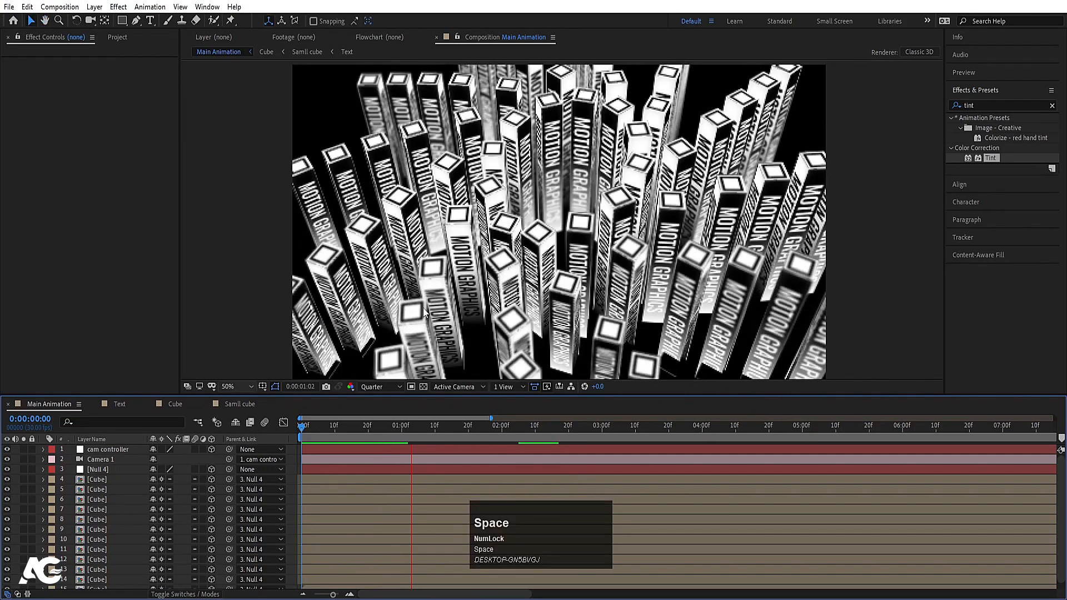
pyautogui.click(377, 430)
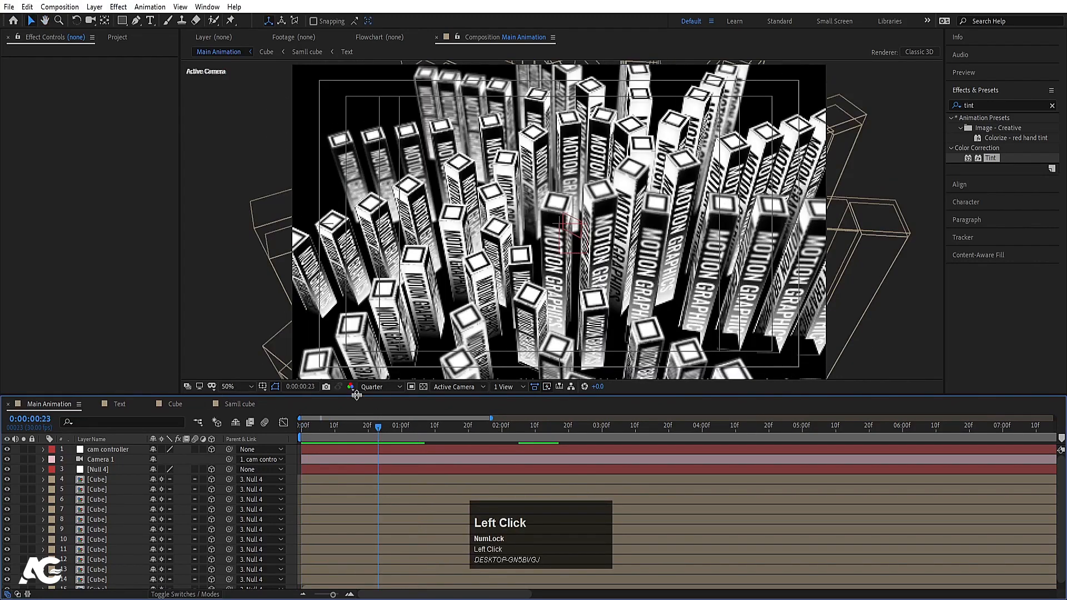
# Remove the Tint effects from Text layers 8 and 9 in the Samll cube composition
pyautogui.click(182, 405)
pyautogui.click(244, 405)
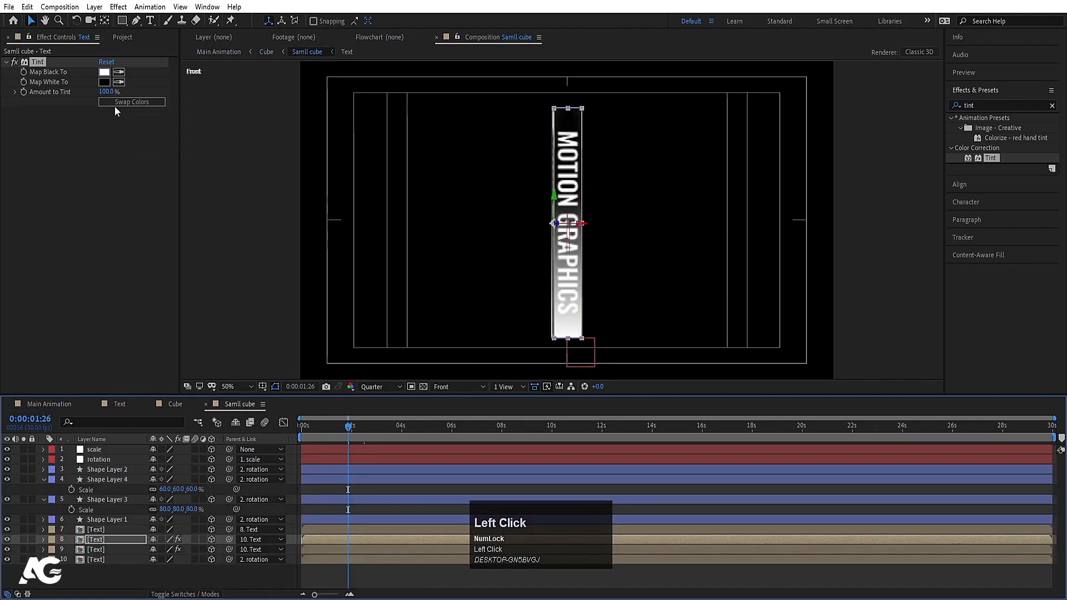
pyautogui.press('Delete')
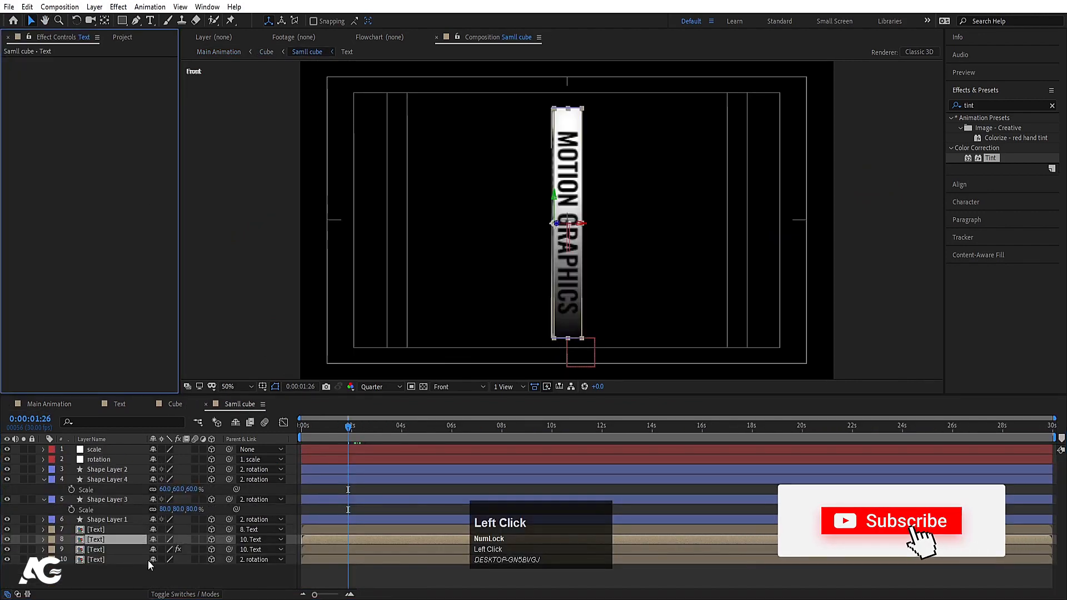
pyautogui.click(108, 553)
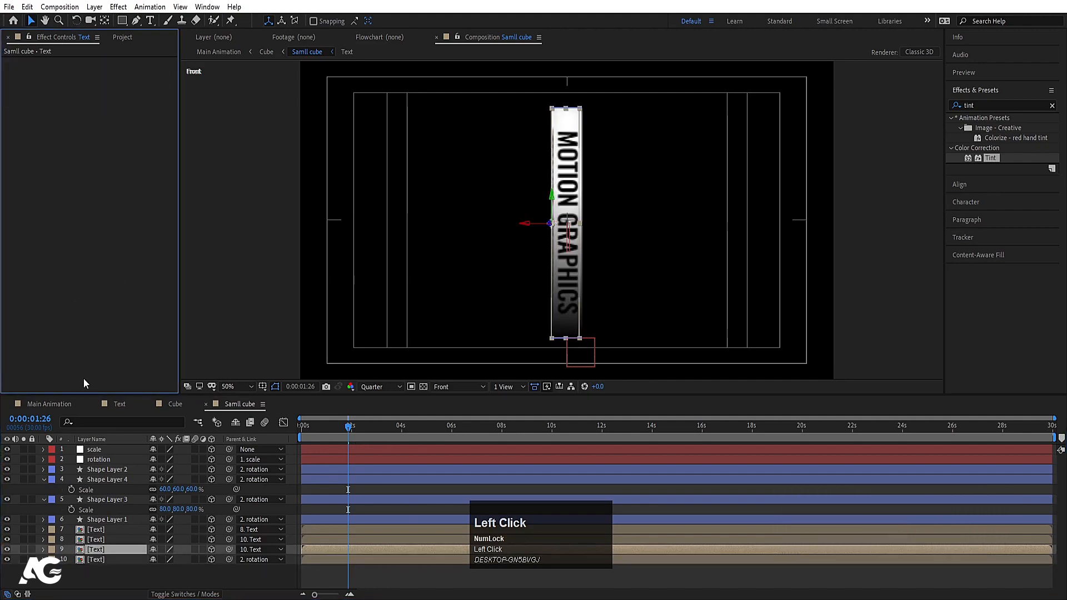
# Play back Main Animation from 0:00:00:23 with the untinted cube faces
pyautogui.click(72, 403)
pyautogui.press('space')
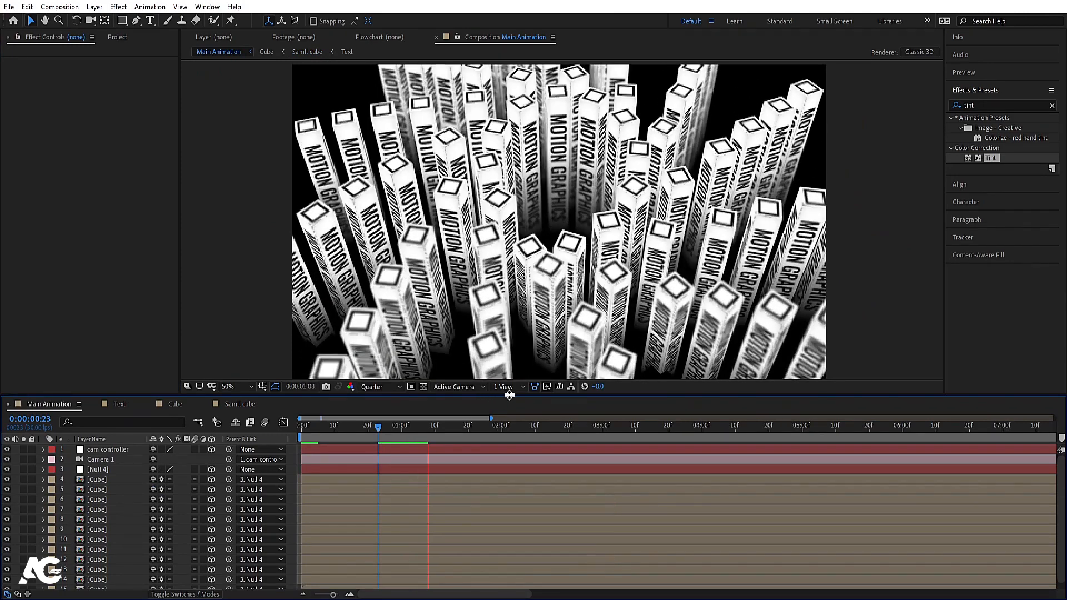
pyautogui.press('space')
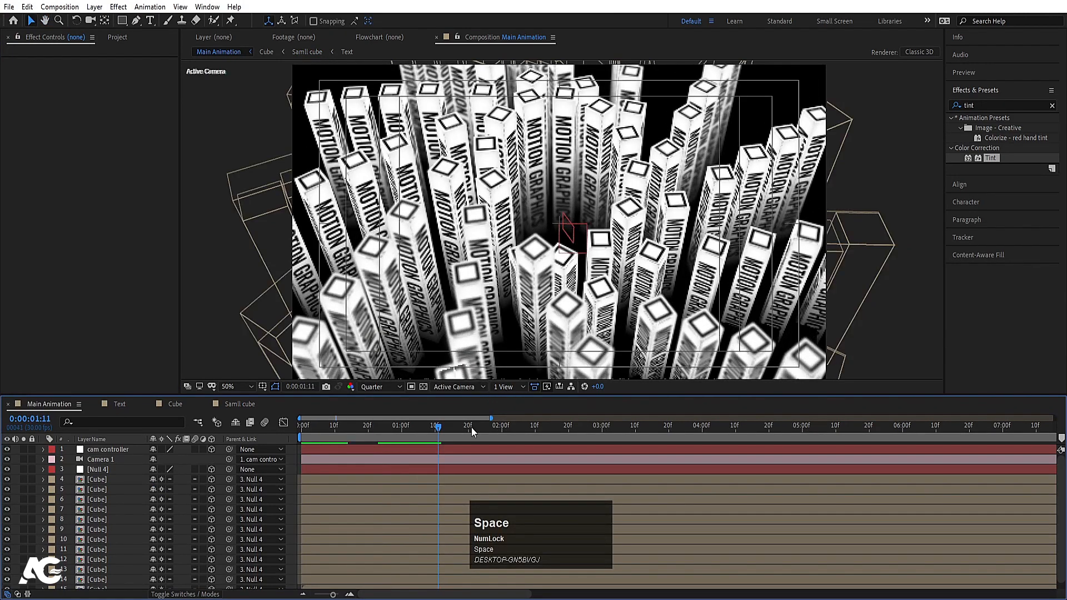